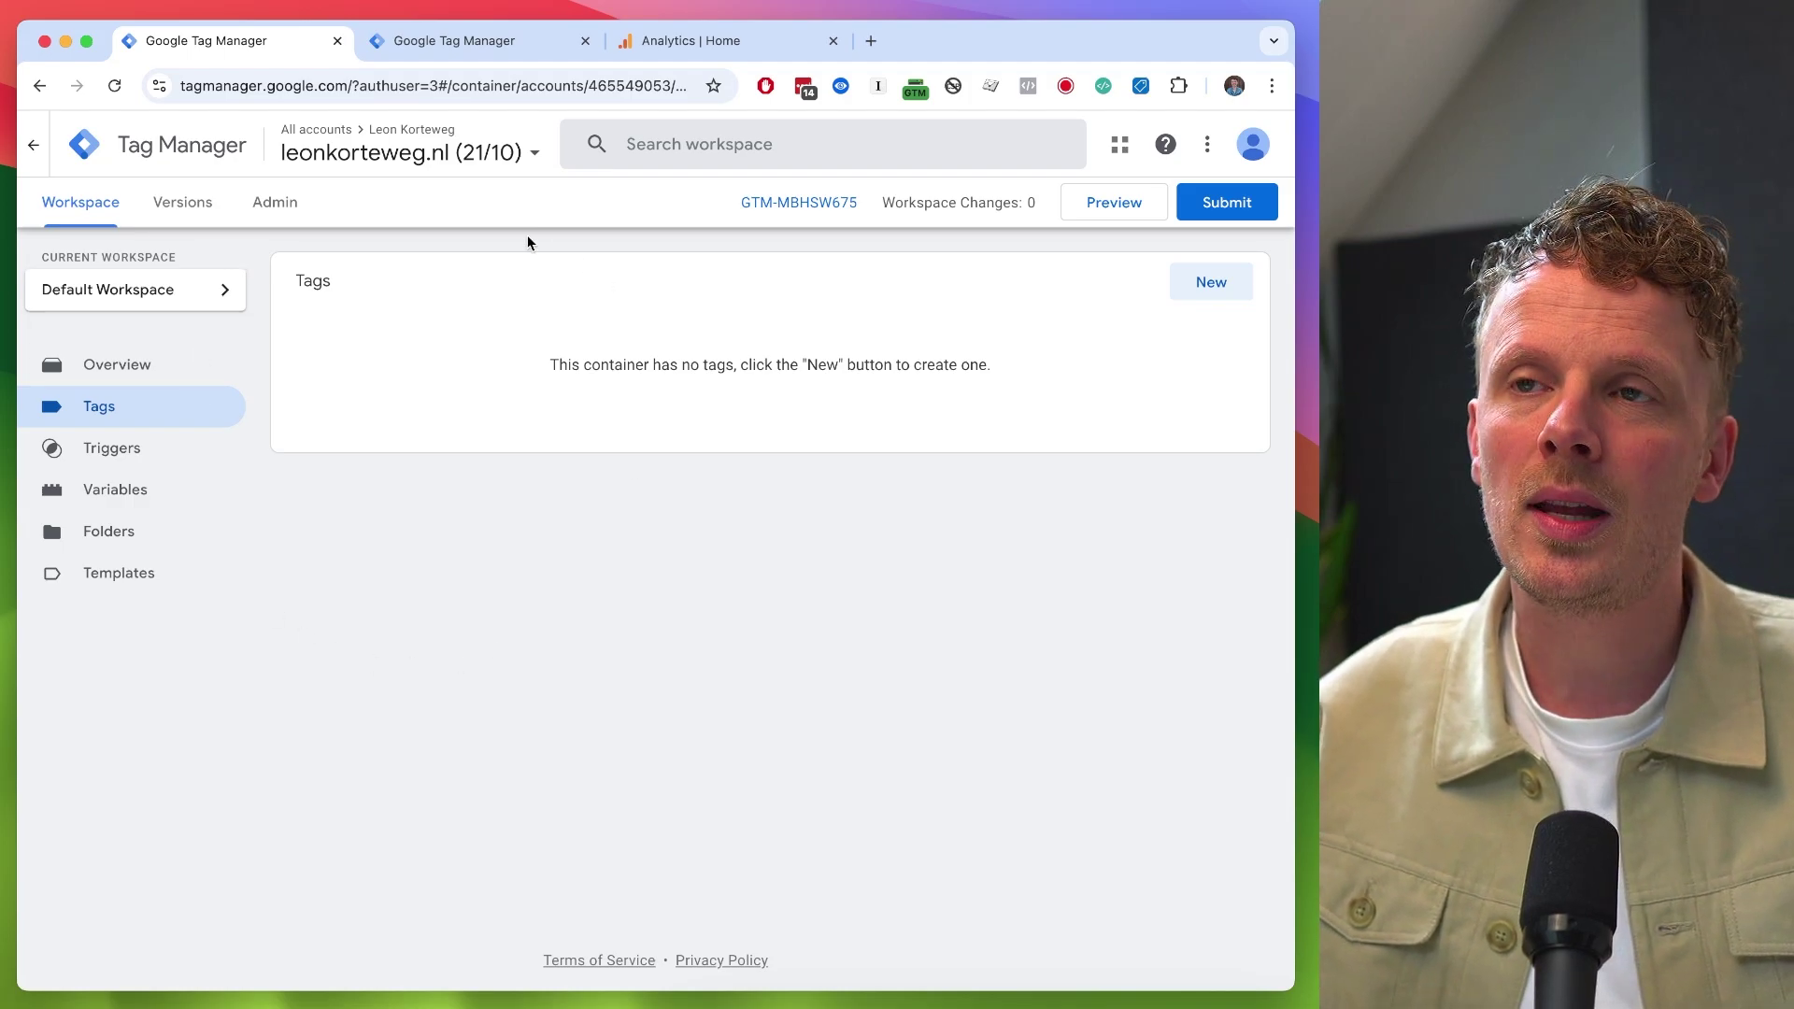
- Switch between the d.leonkorteweg.nl server container and the leonkorteweg.nl web container
click(461, 39)
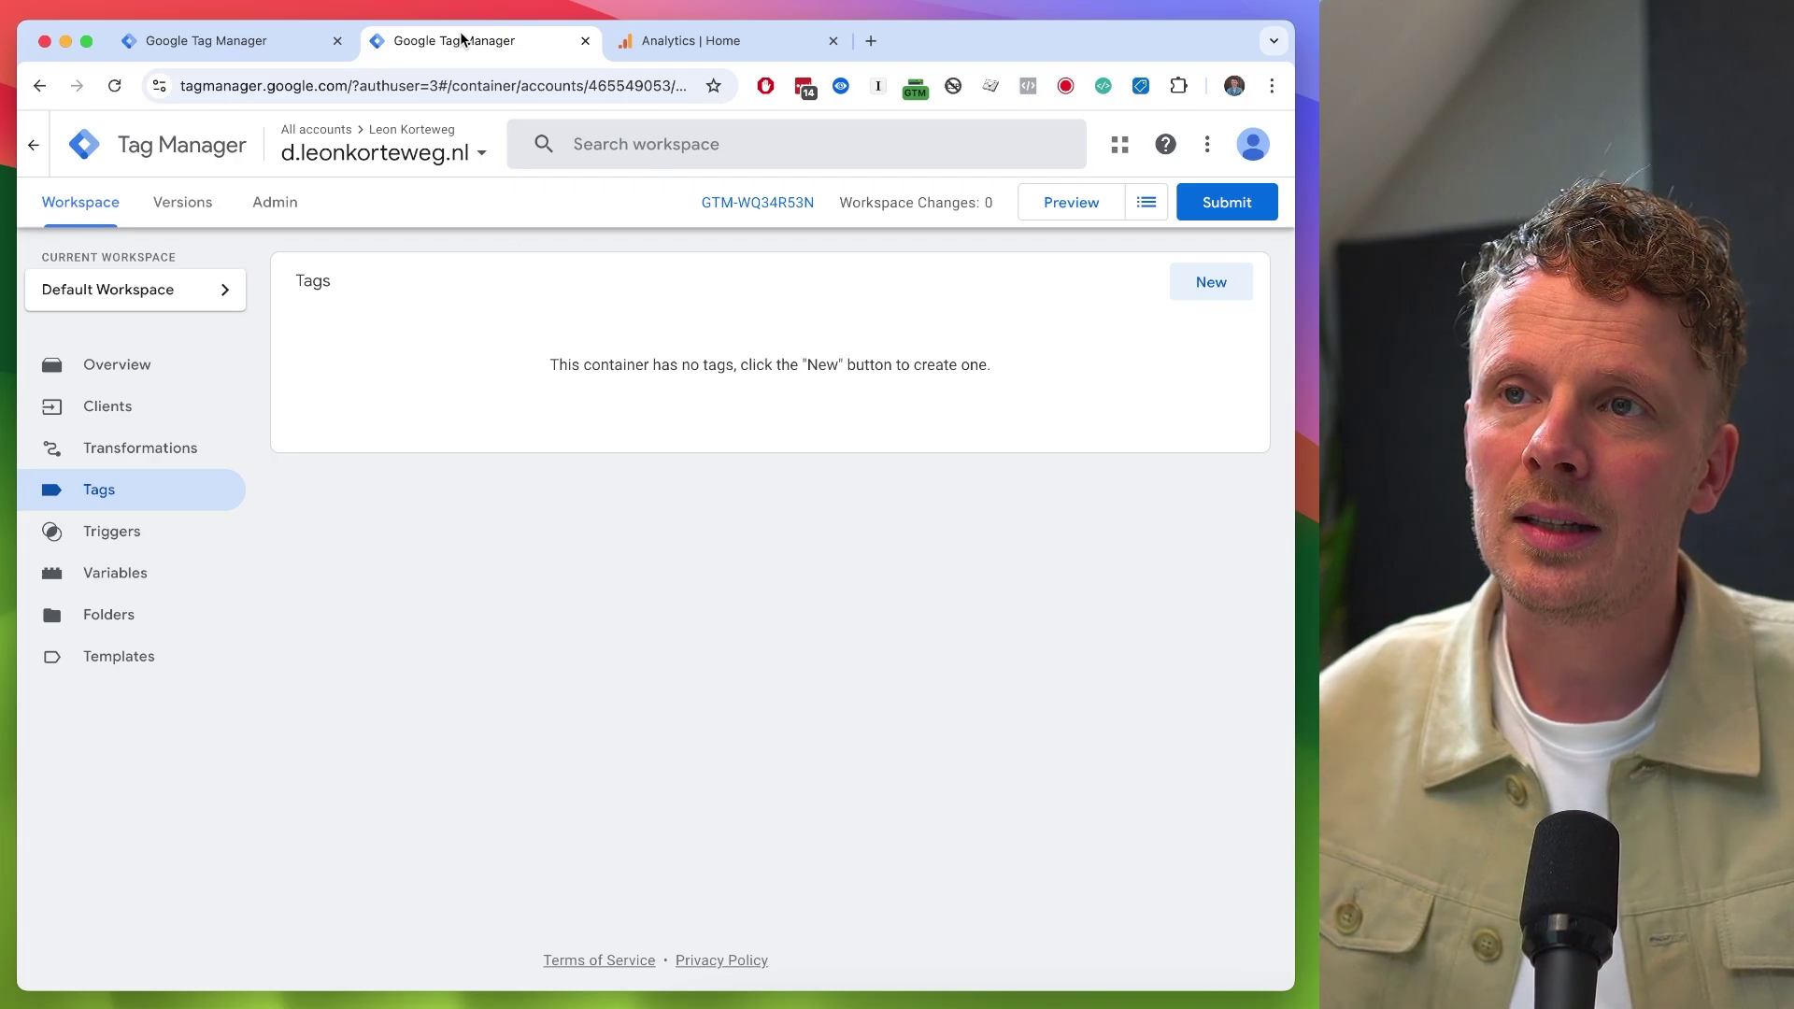
click(280, 43)
click(420, 43)
click(253, 45)
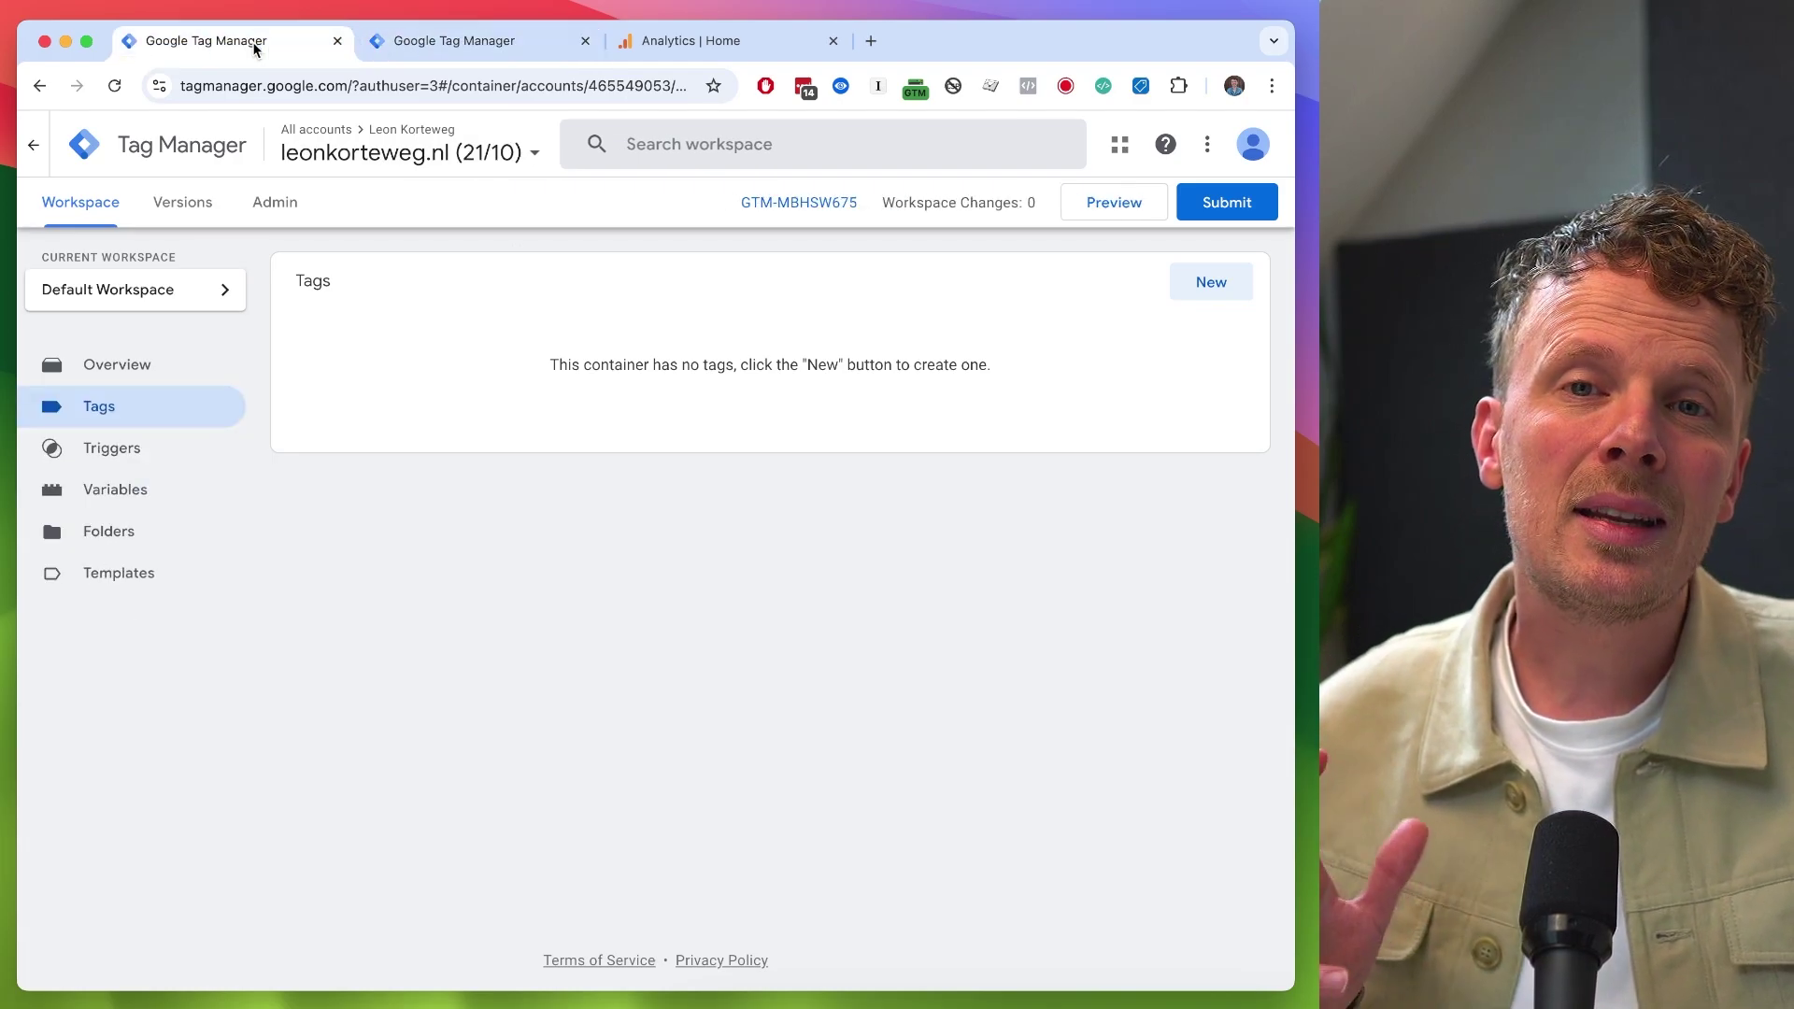
click(435, 46)
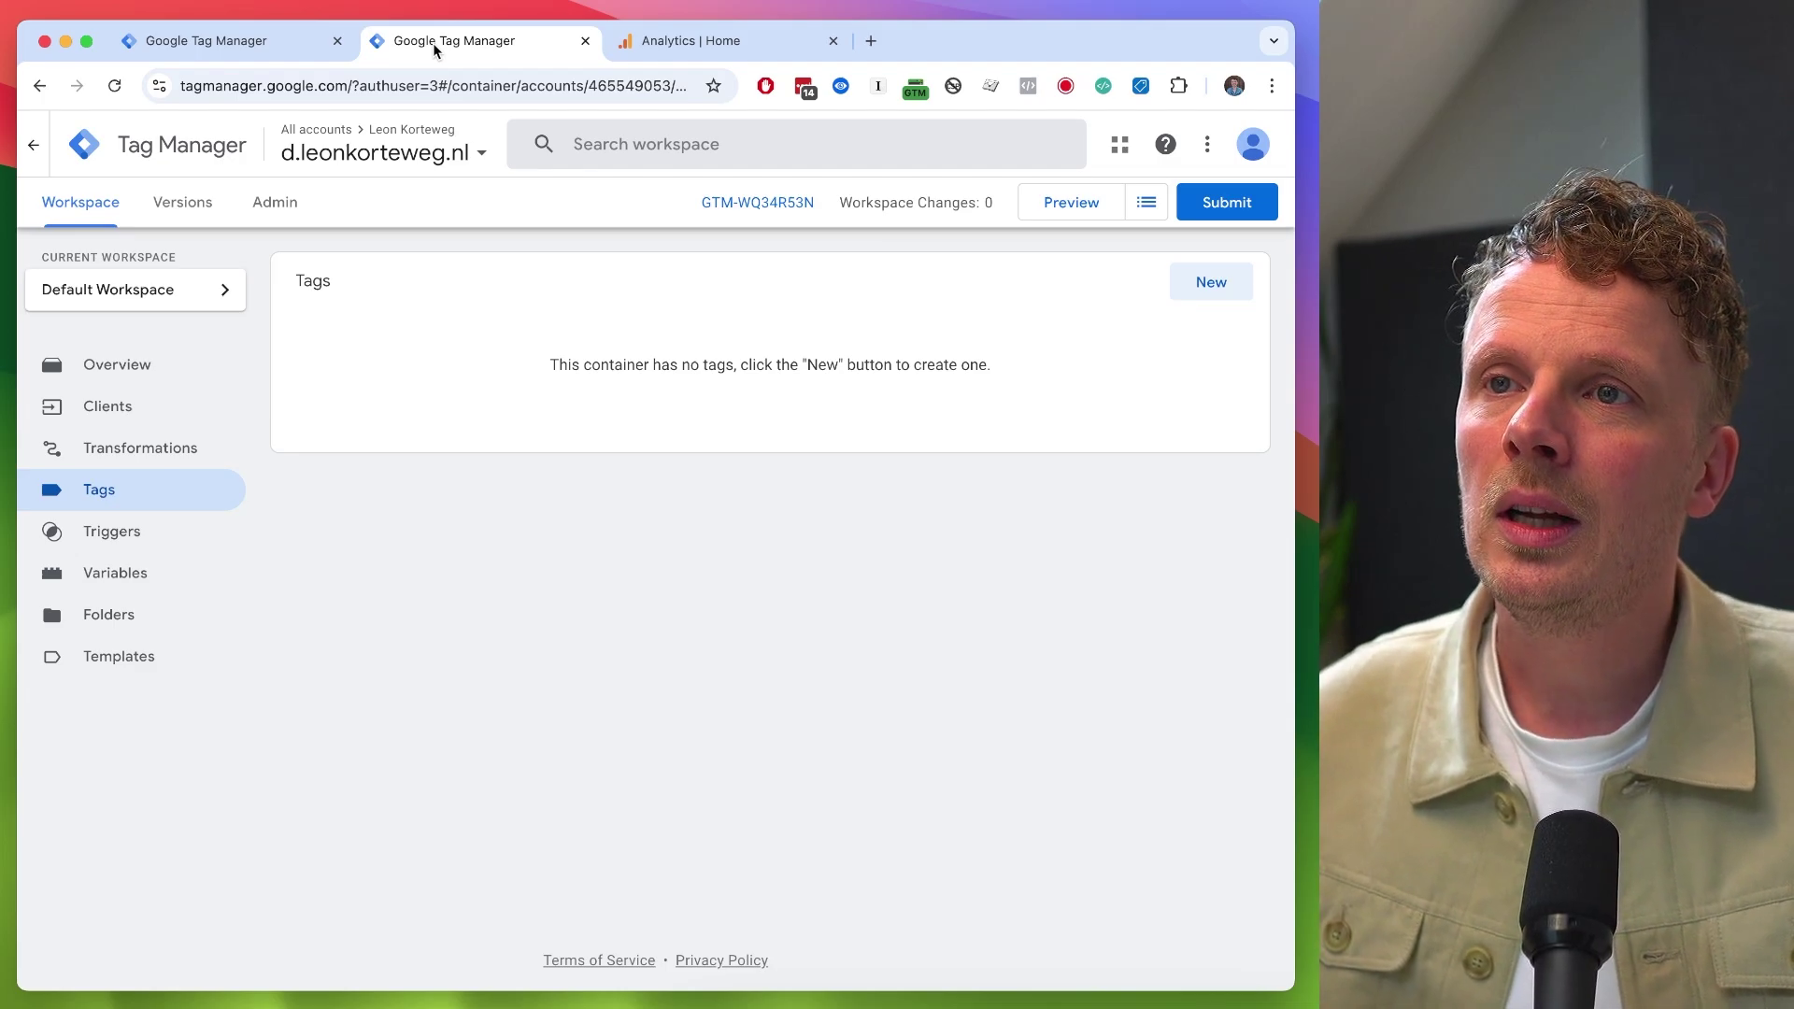
click(277, 45)
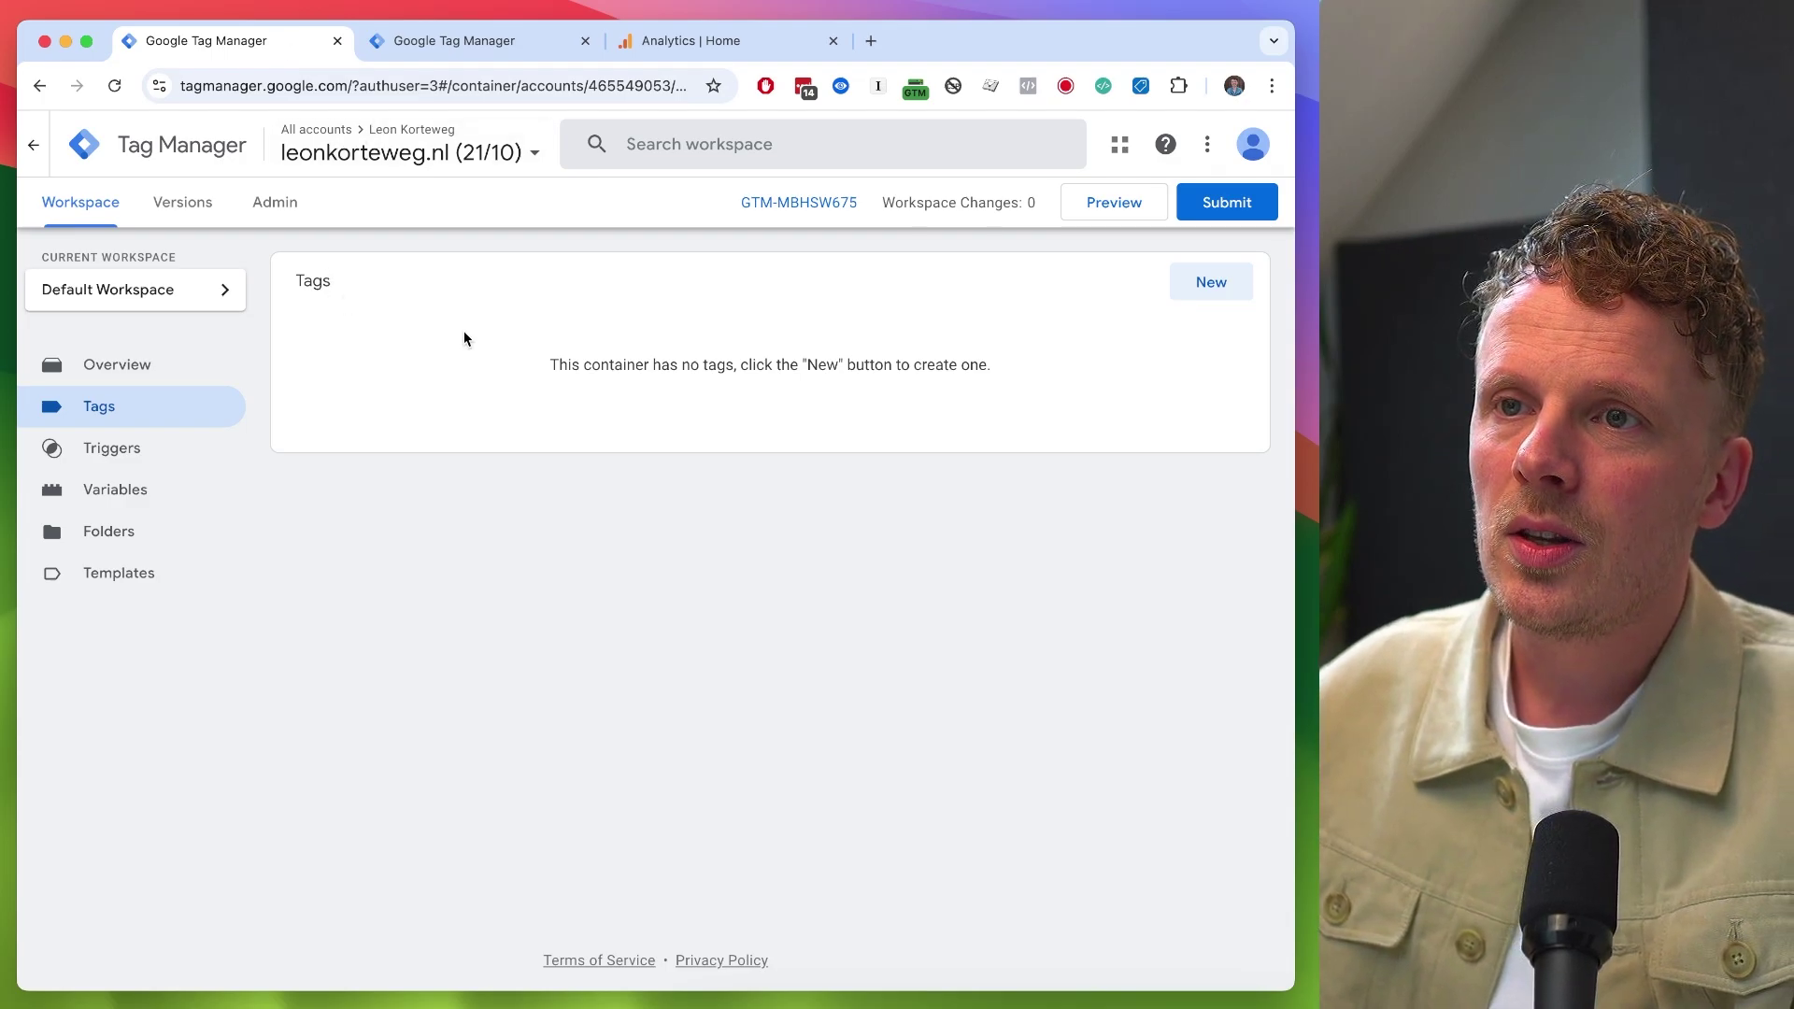
- Create a new Google Tag named '01.01 GA4 Config - leonkorteweg.nl', leaving Tag ID empty
click(1209, 284)
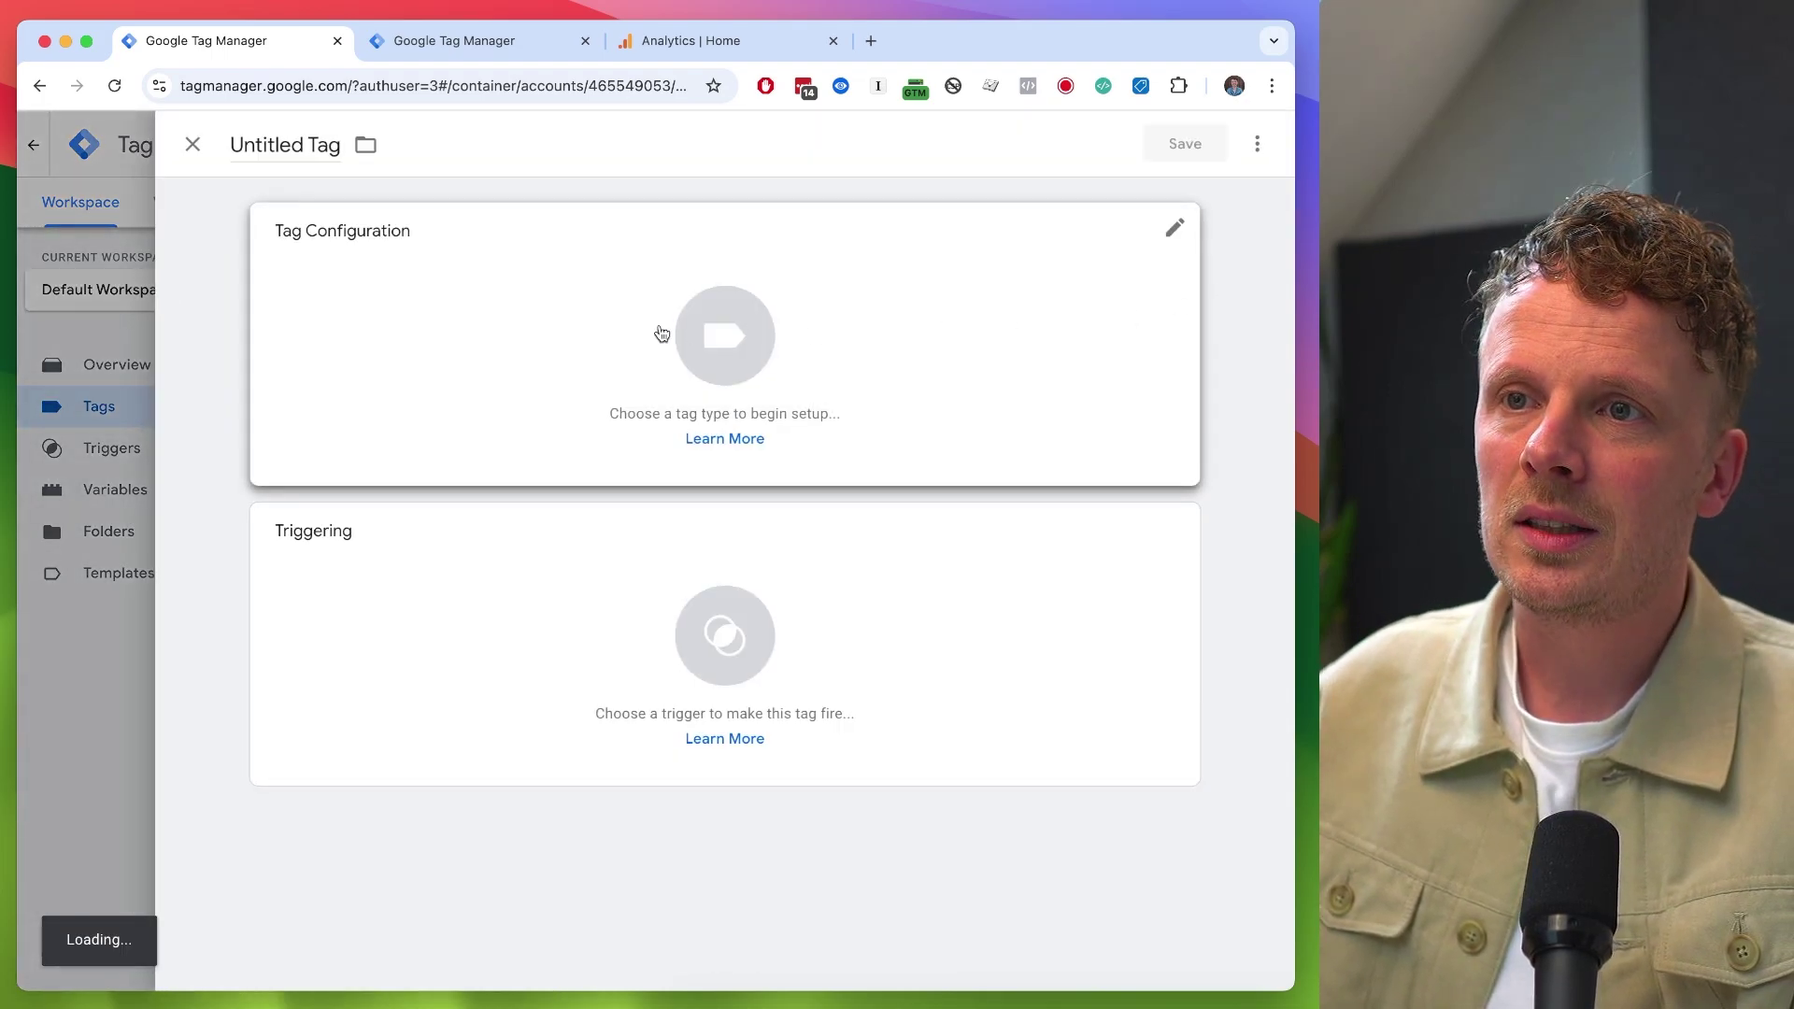
click(269, 150)
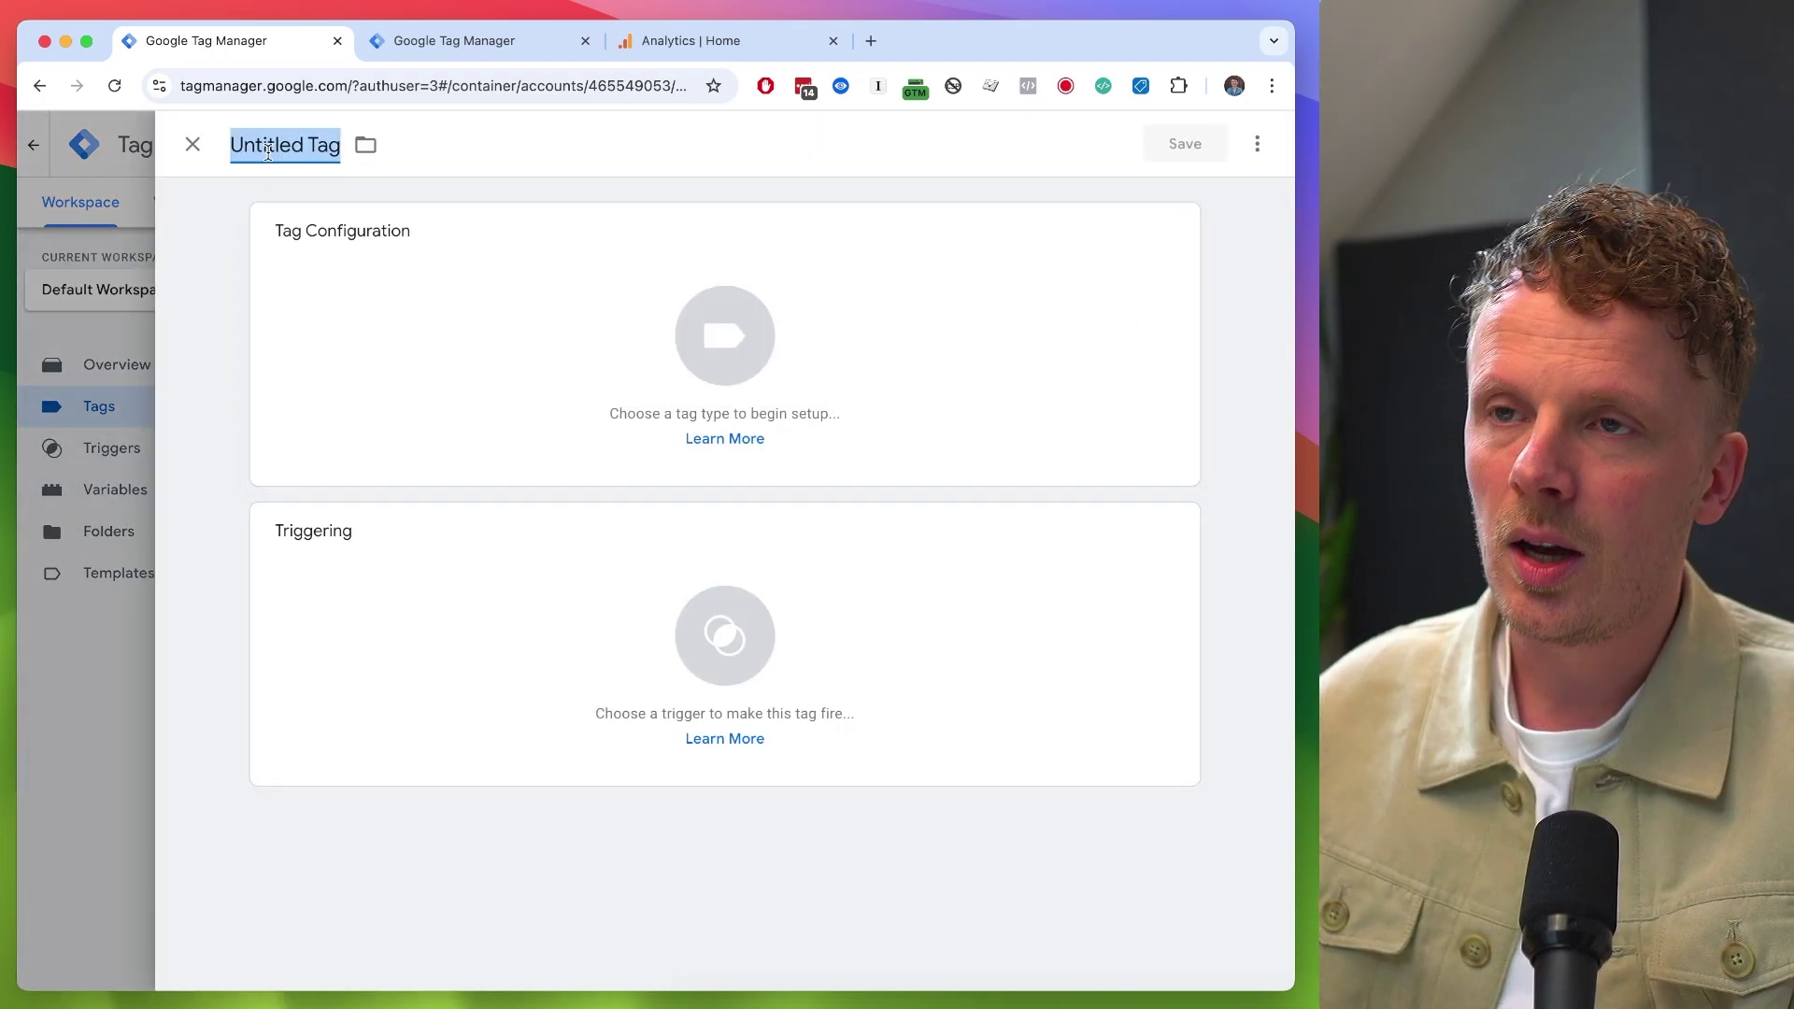
text(01.01 GA4 Config - leonkorteweg.nl)
click(489, 360)
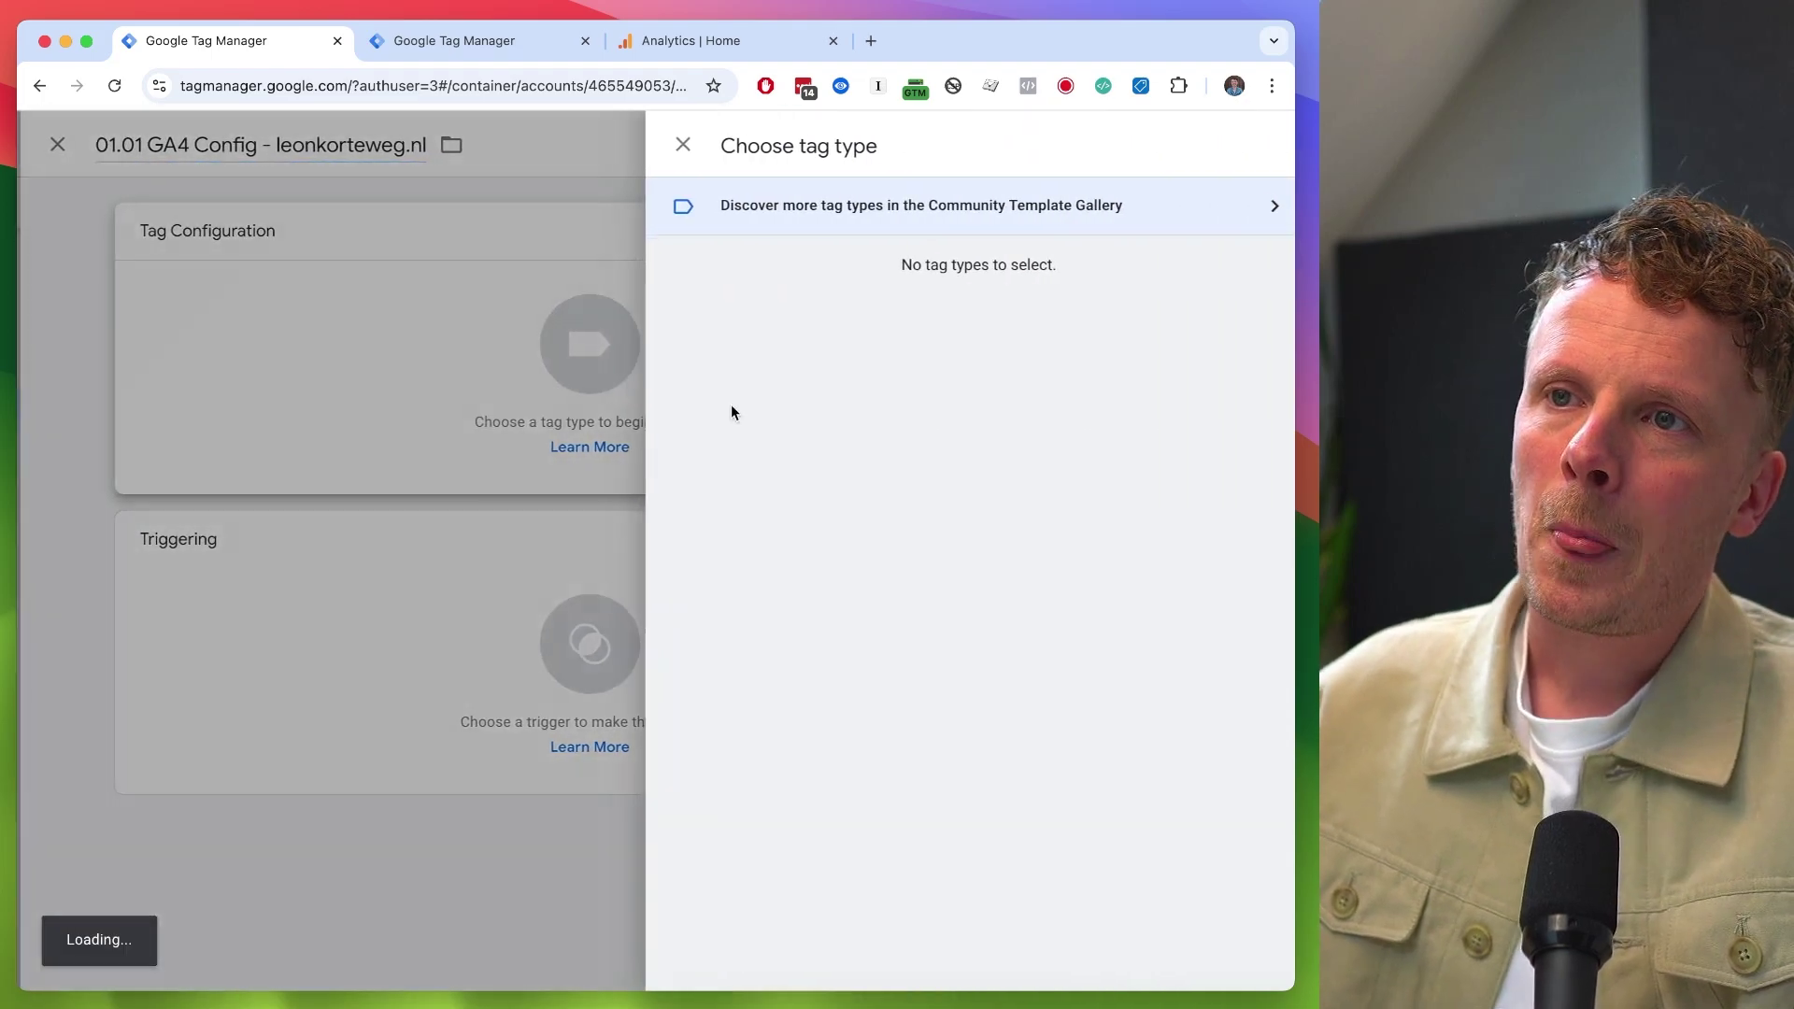
click(840, 337)
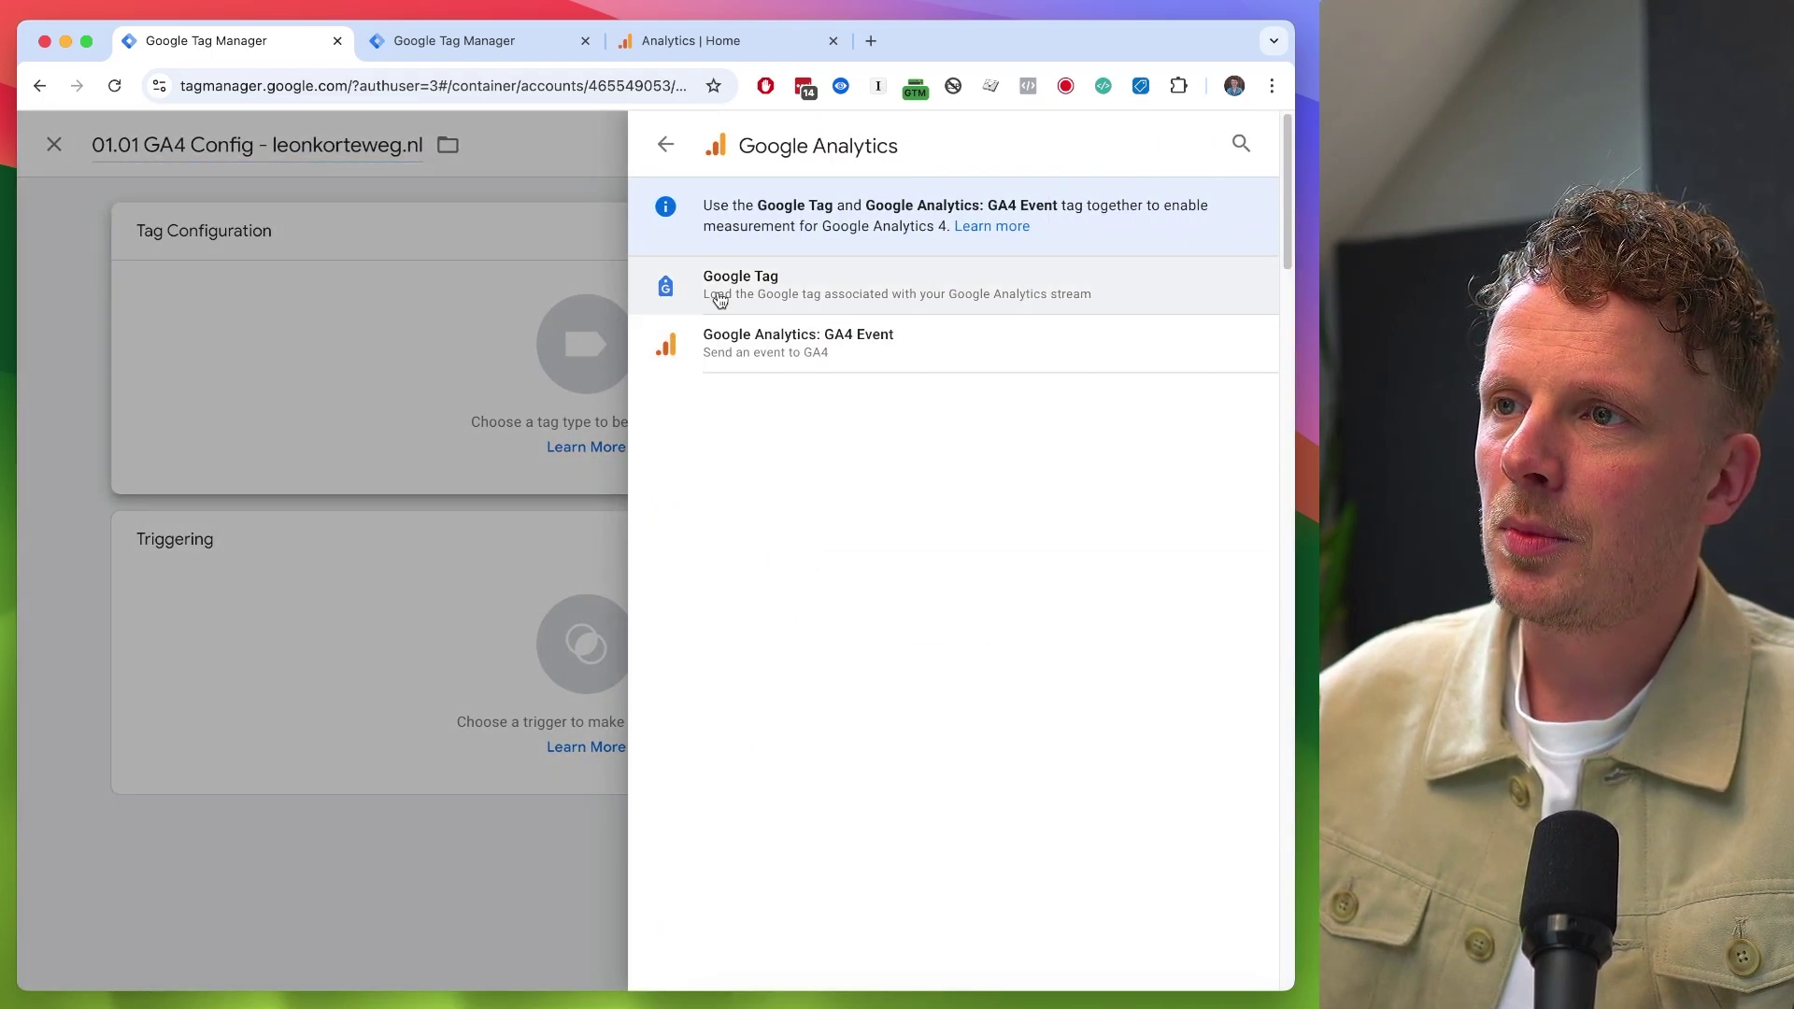
click(765, 282)
click(400, 440)
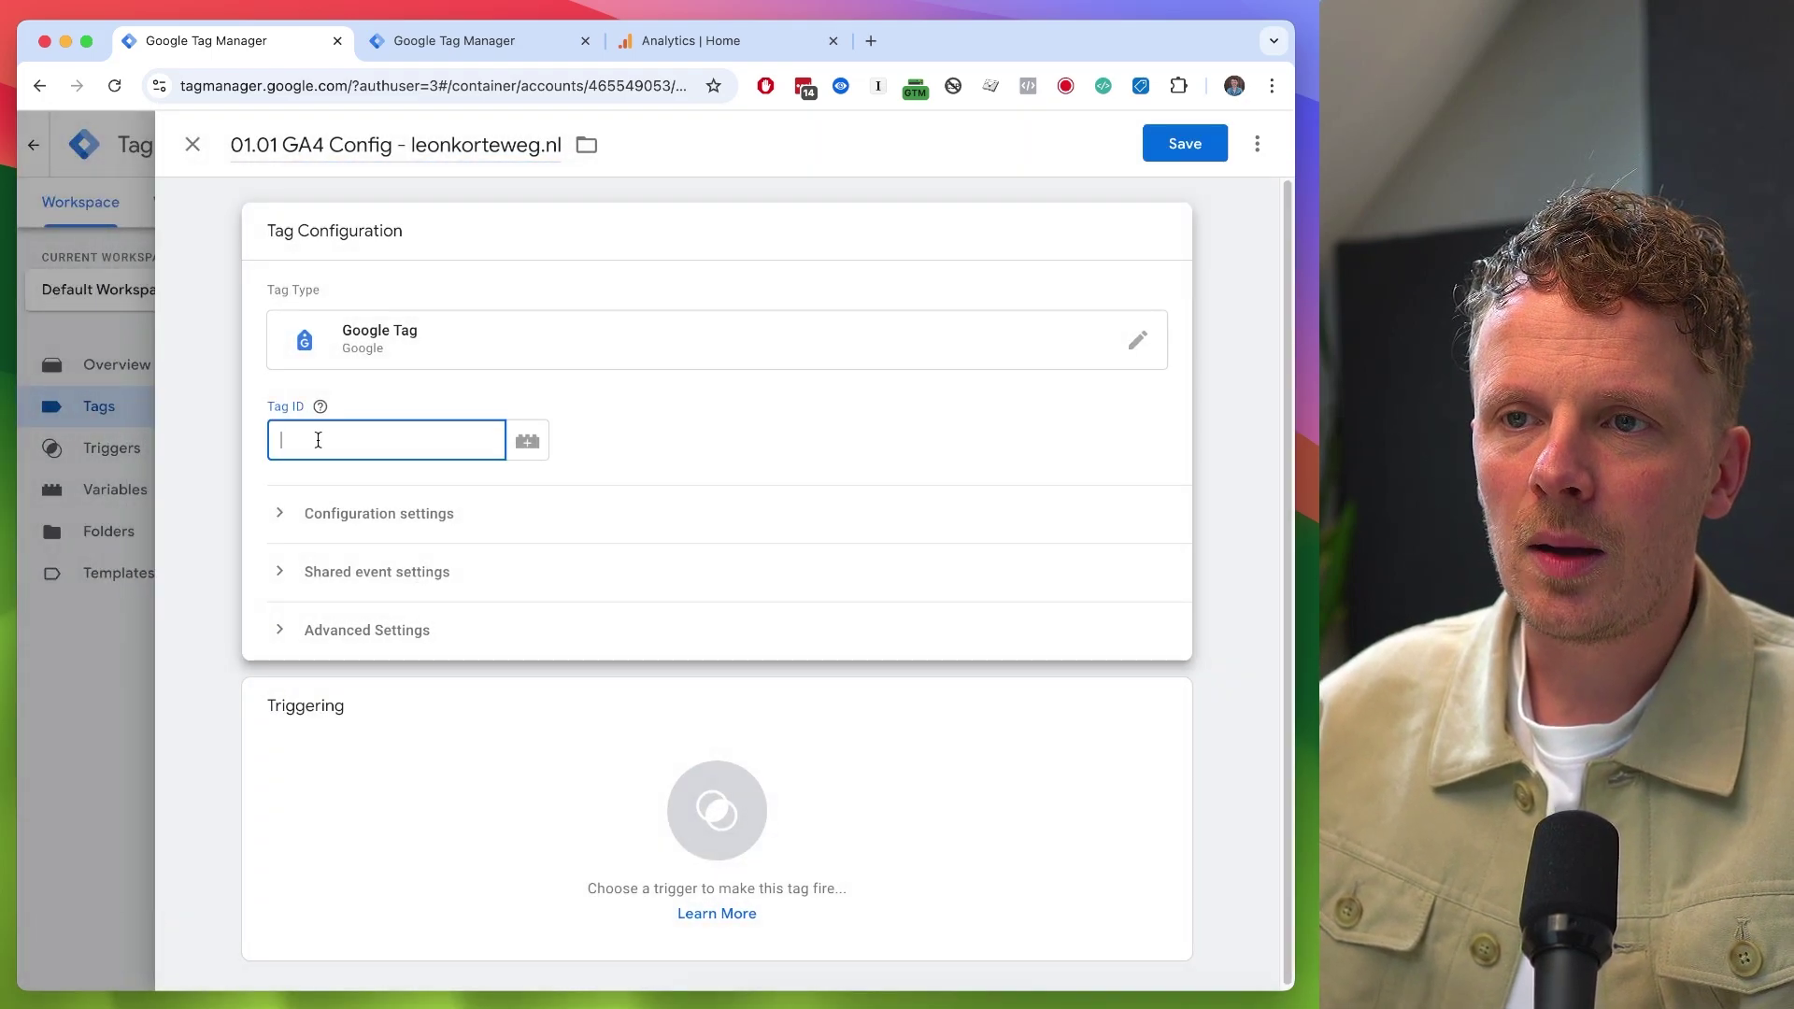
click(706, 47)
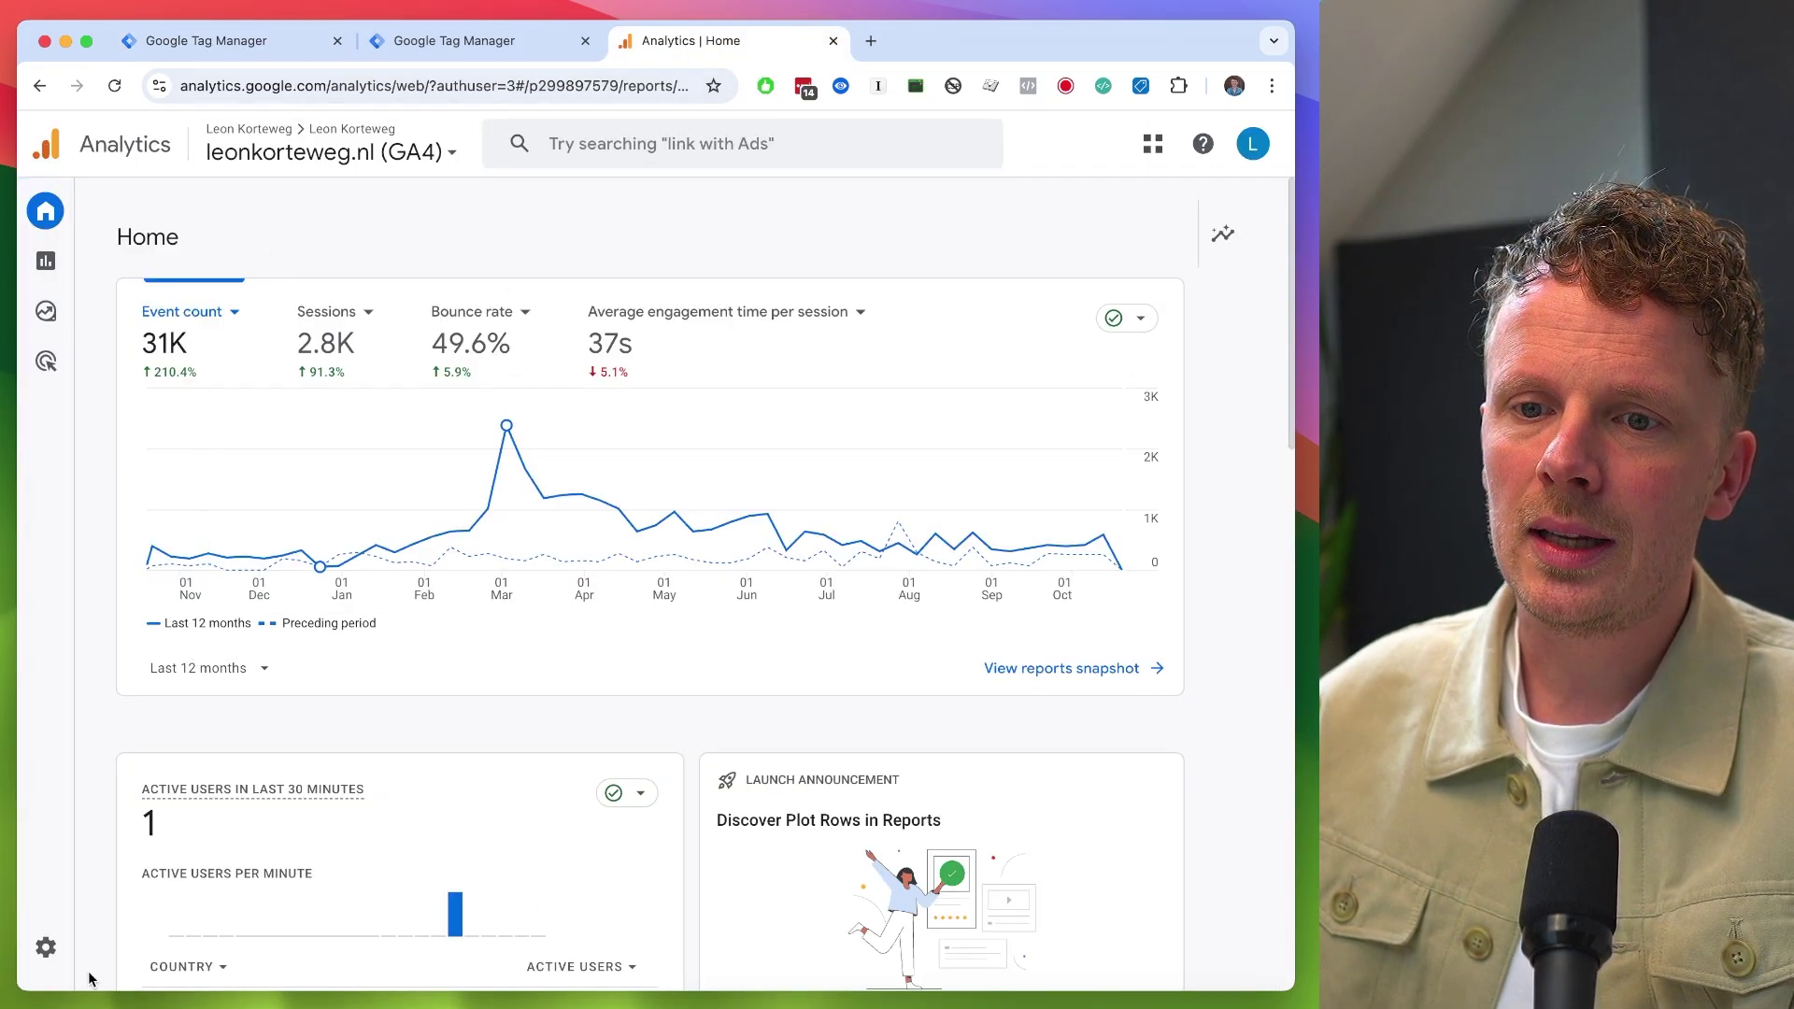
- Copy measurement ID G-1RF5X2CY0L from the leonkorteweg.nl web stream in Analytics Admin
click(47, 948)
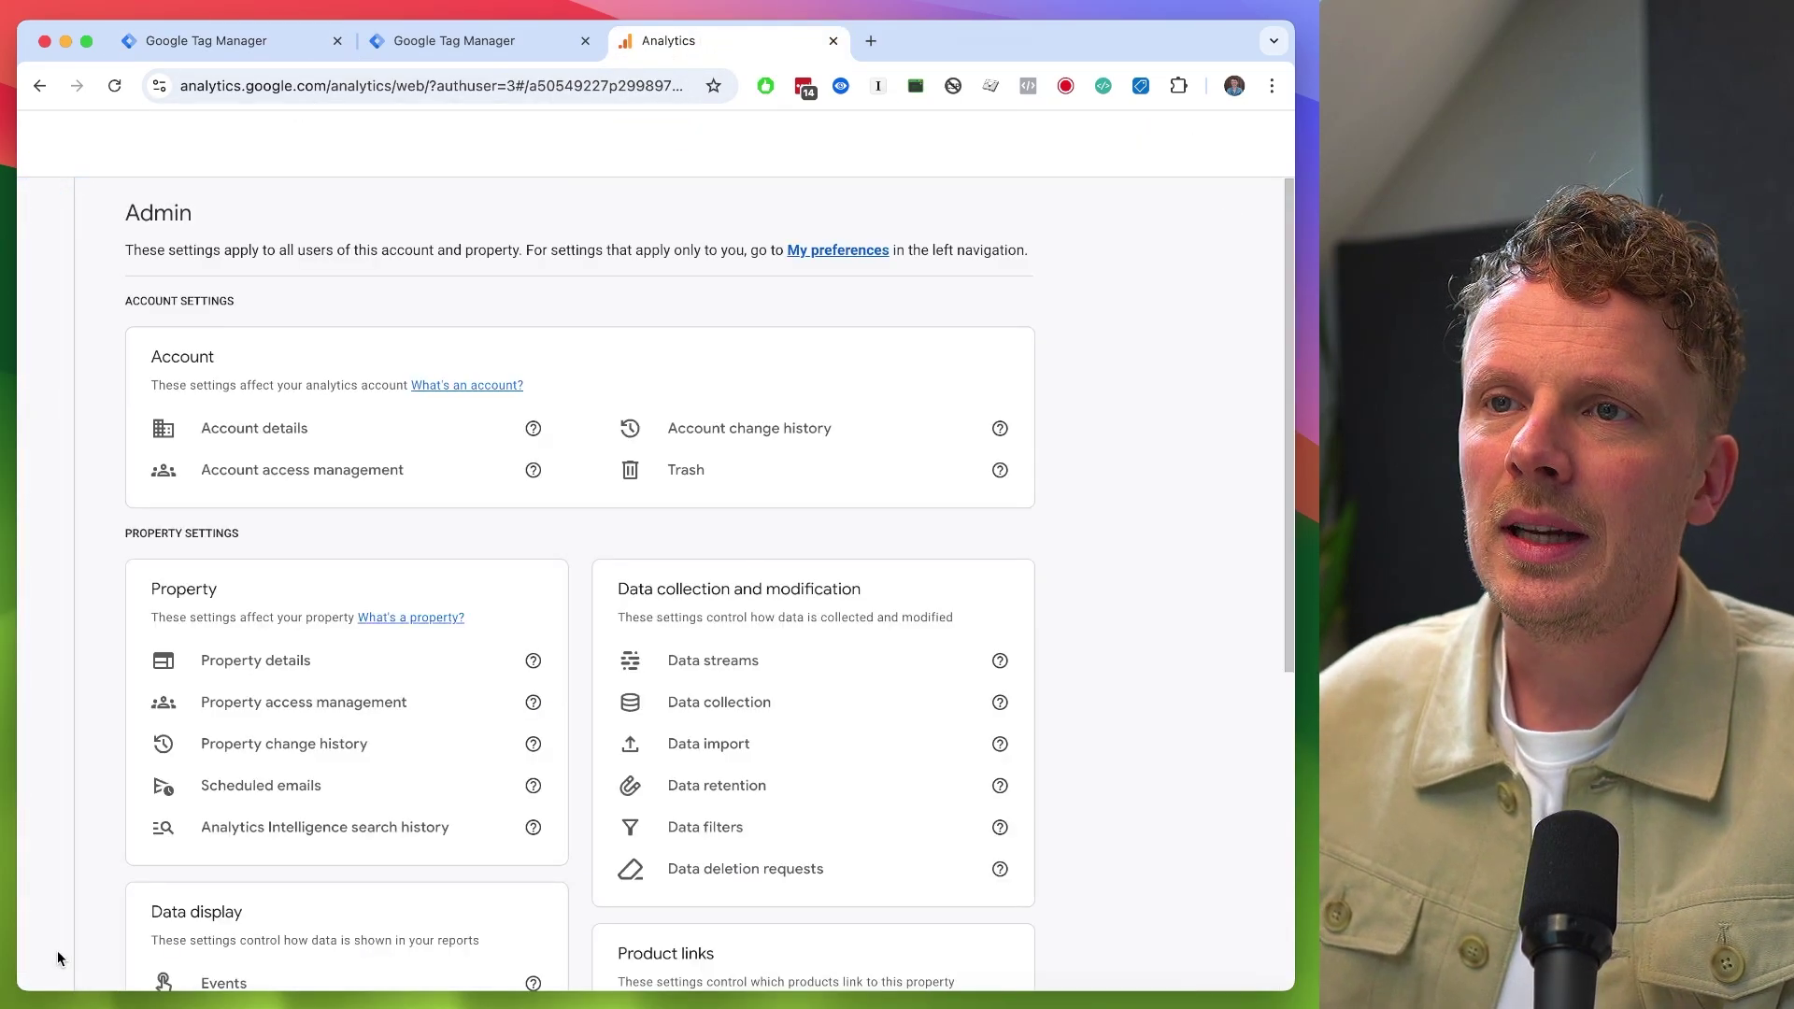
click(1026, 793)
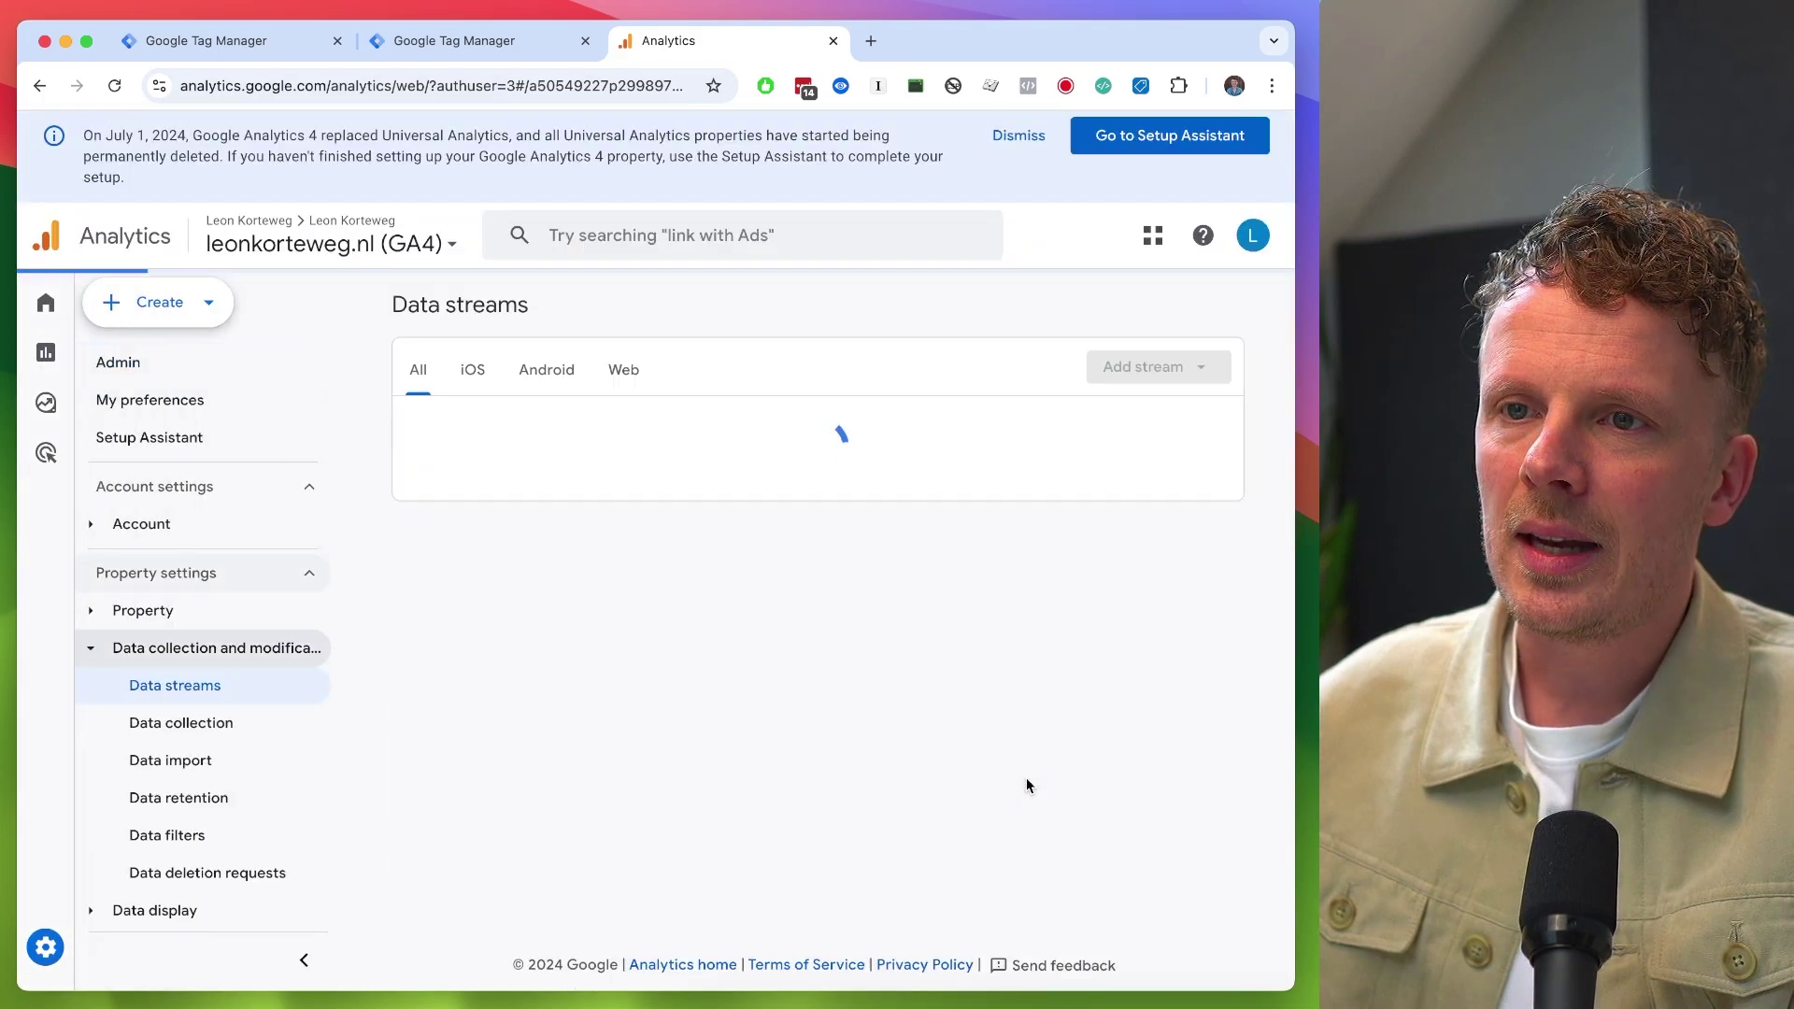
click(614, 435)
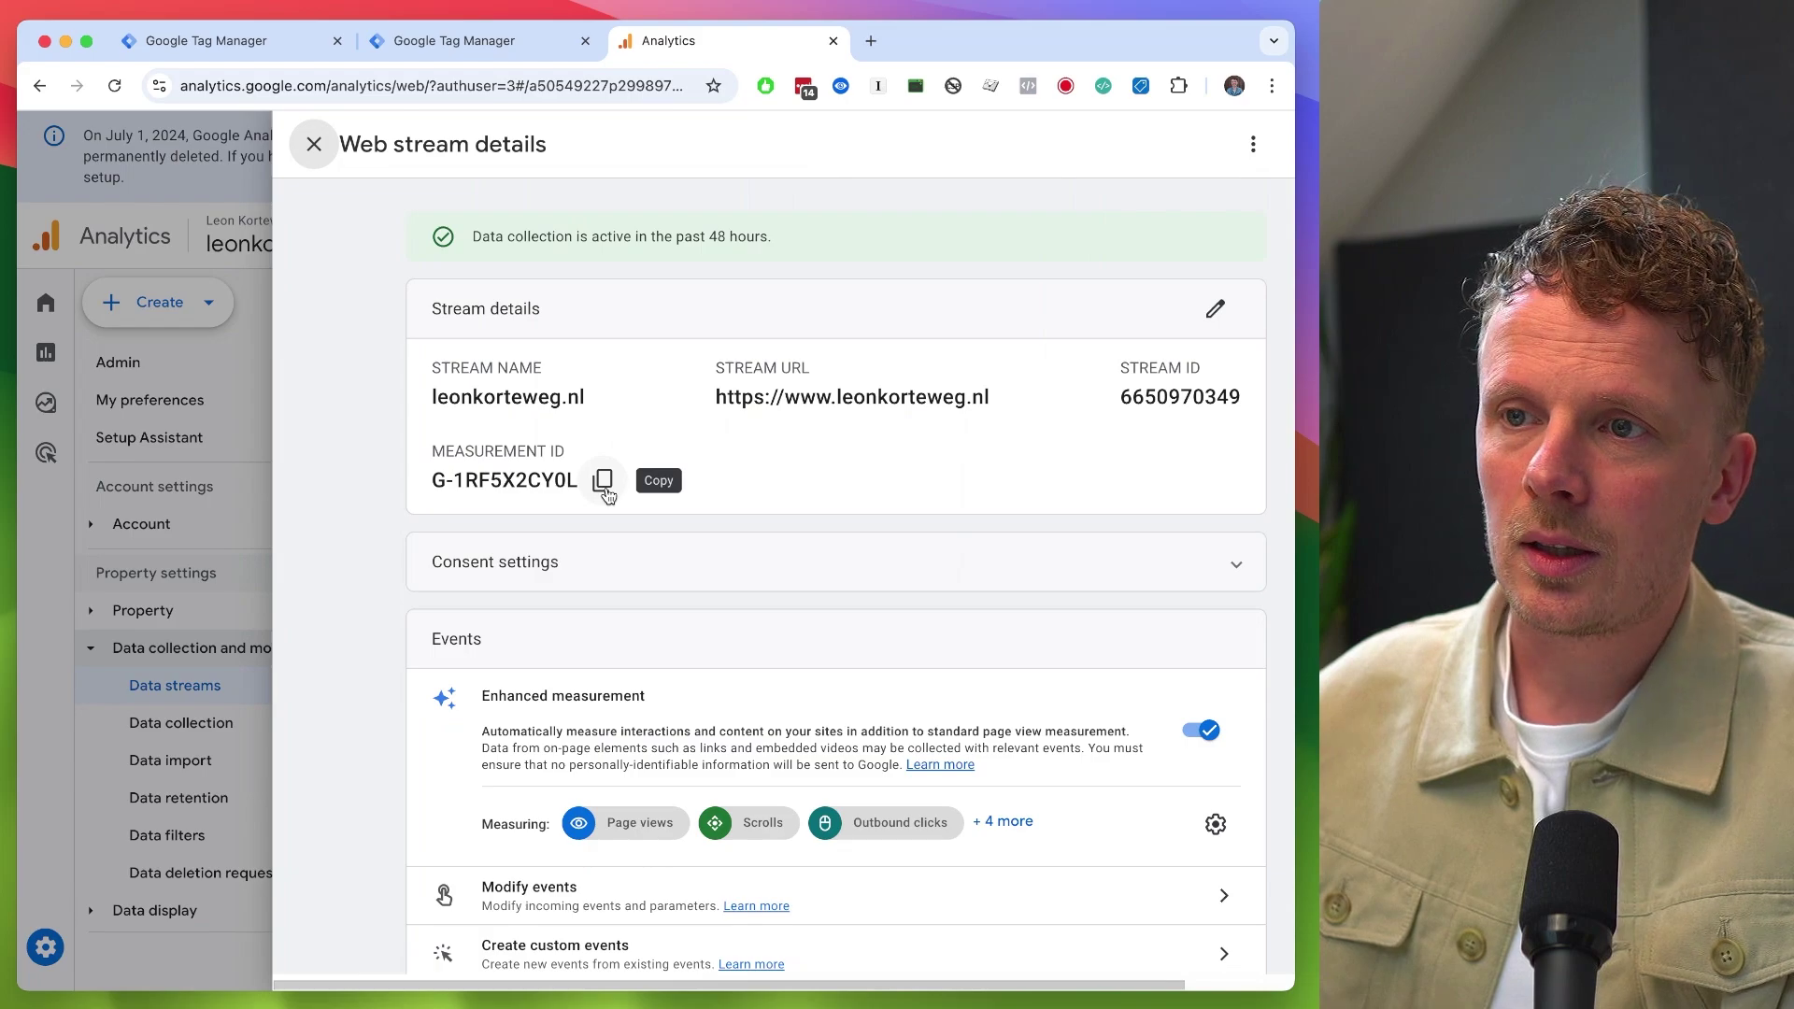
click(603, 487)
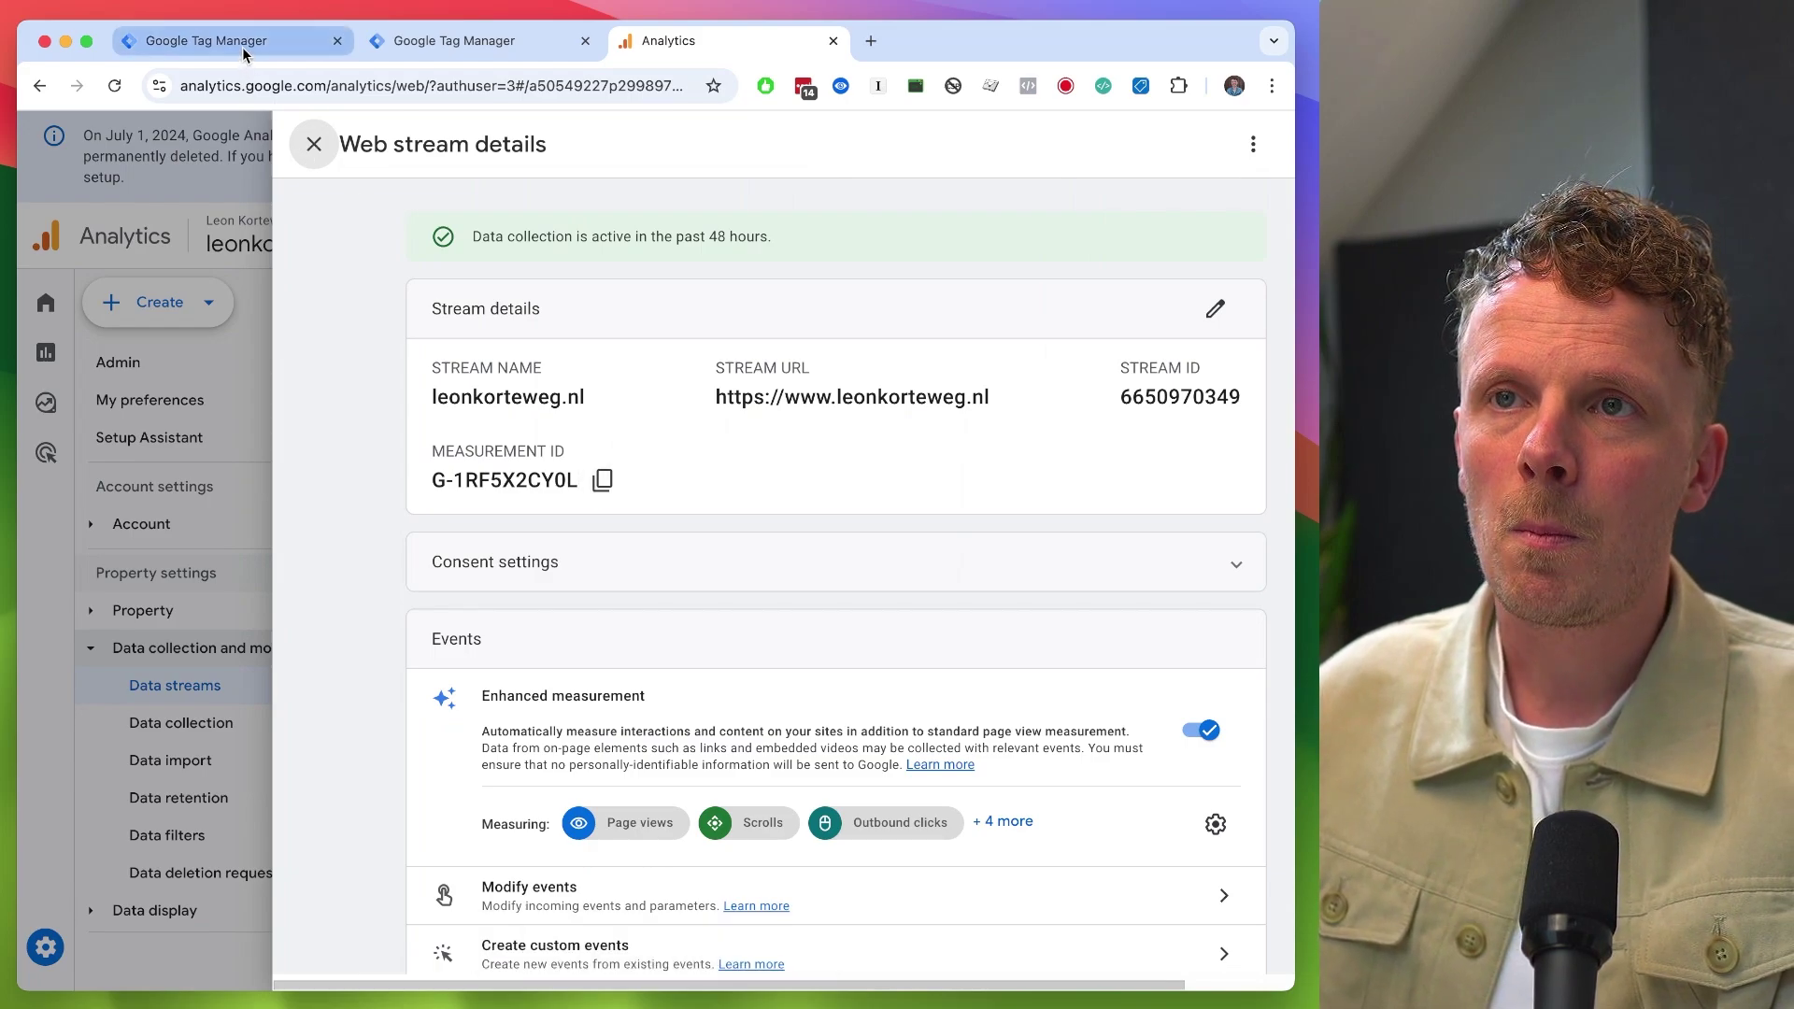
click(243, 47)
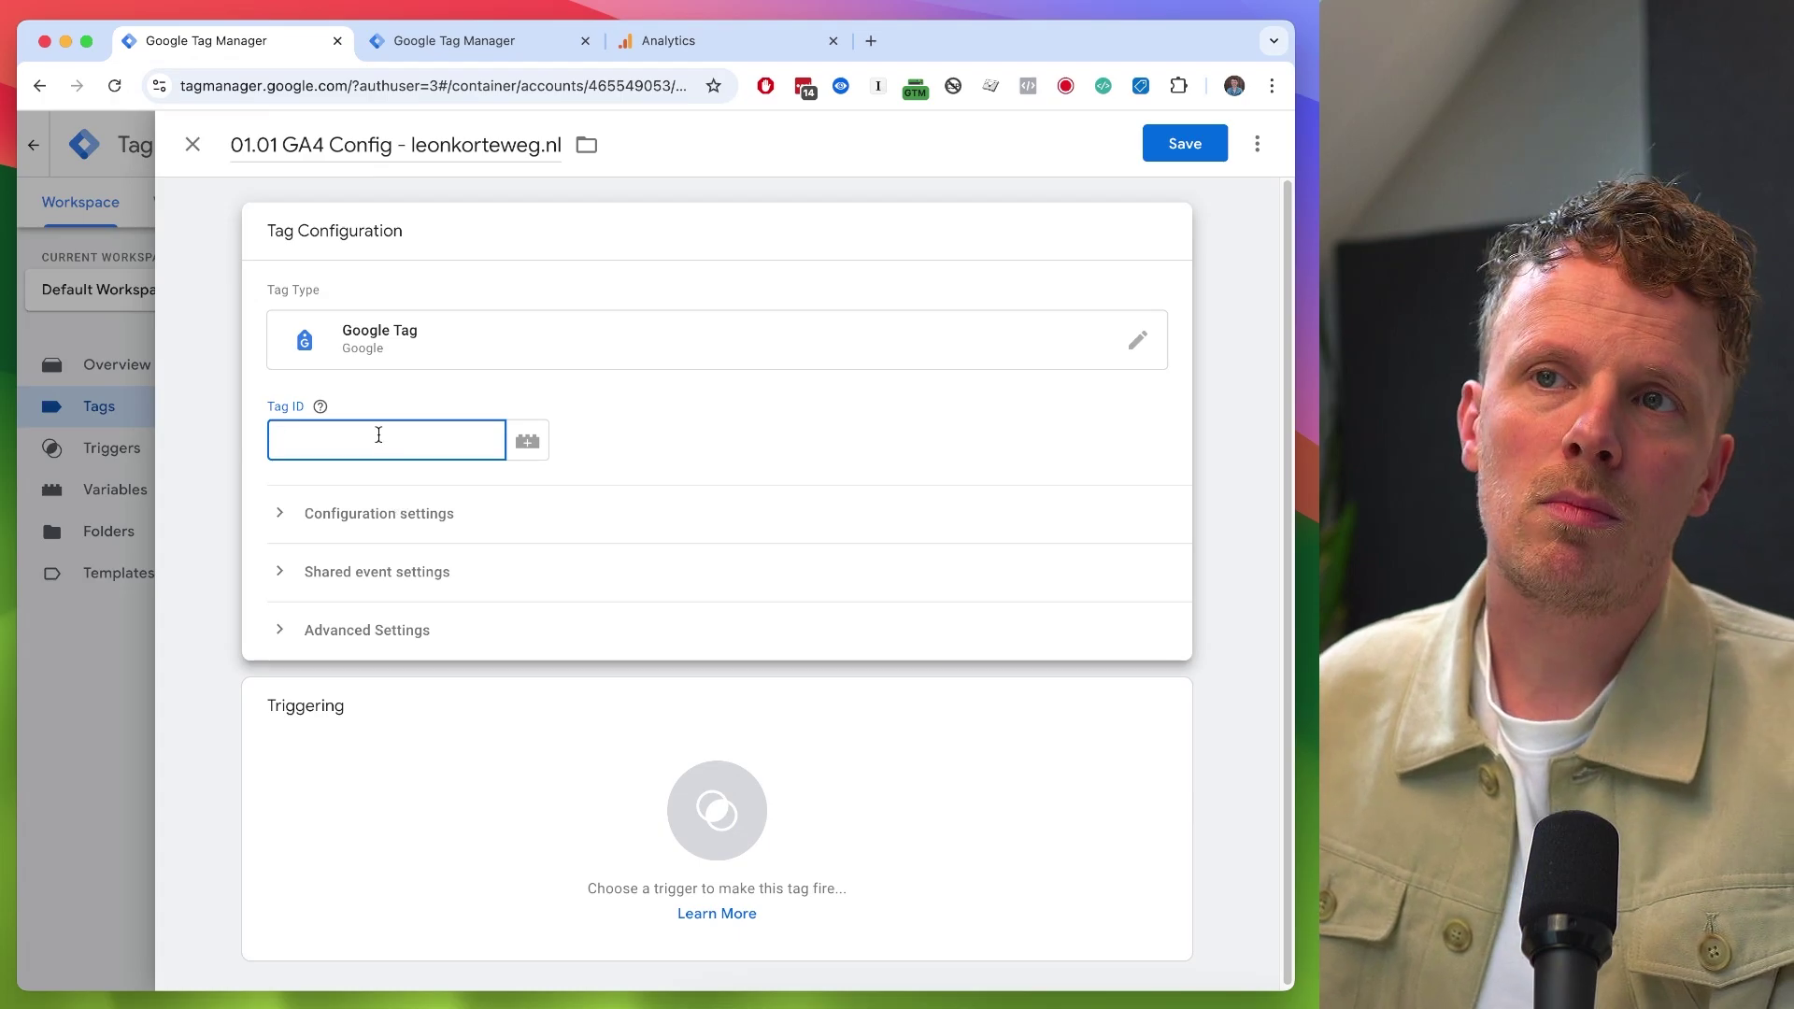
- Paste the measurement ID into the Tag ID field, then clear it again
key(super+v)
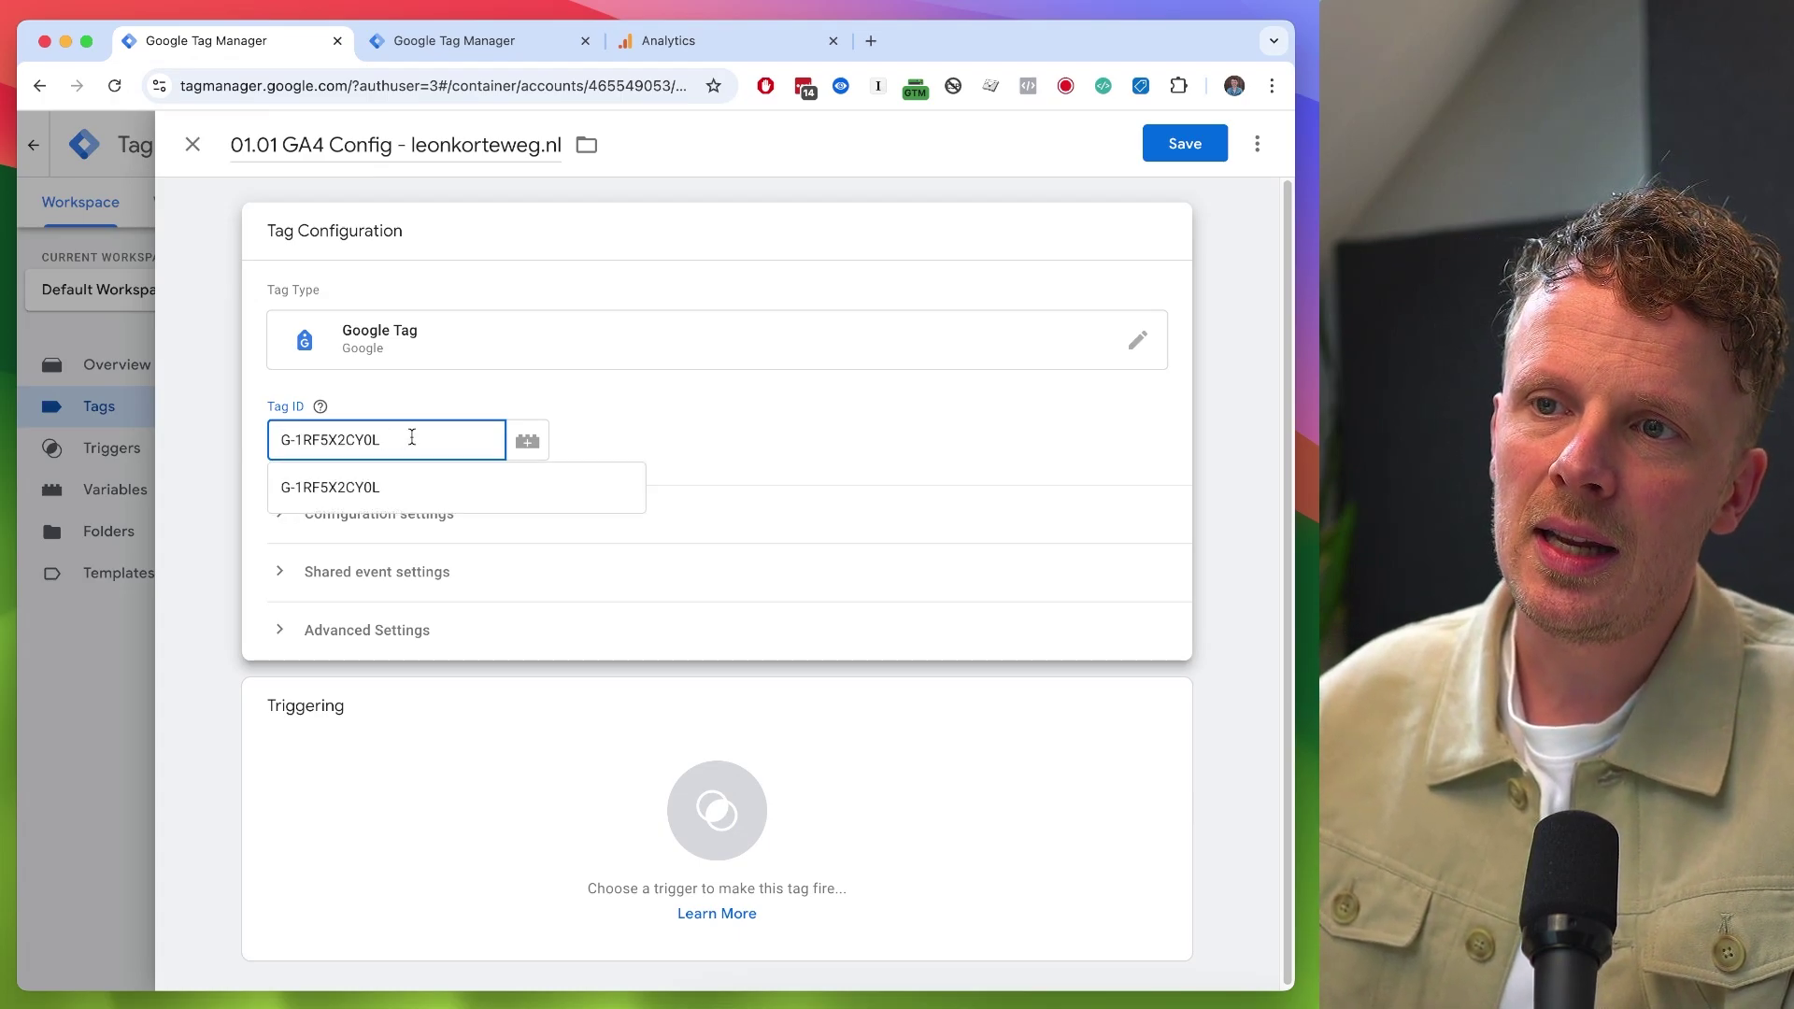
triple_click(412, 436)
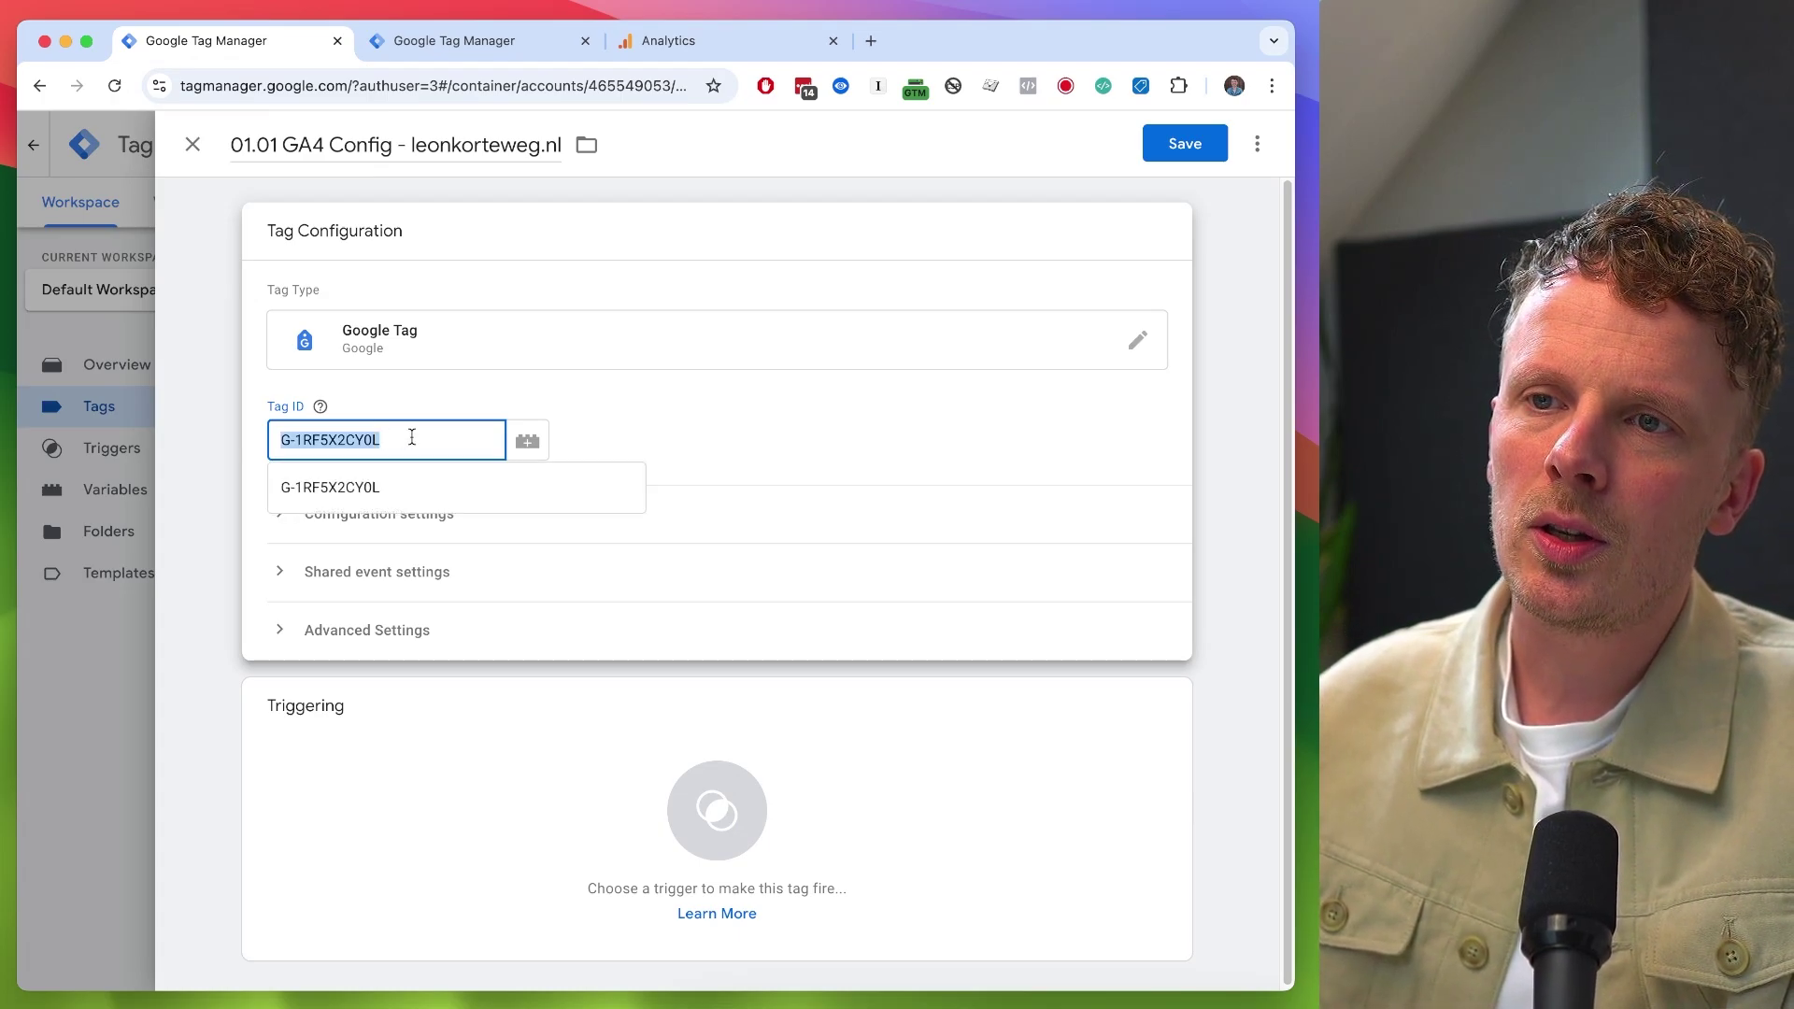
key(BackSpace)
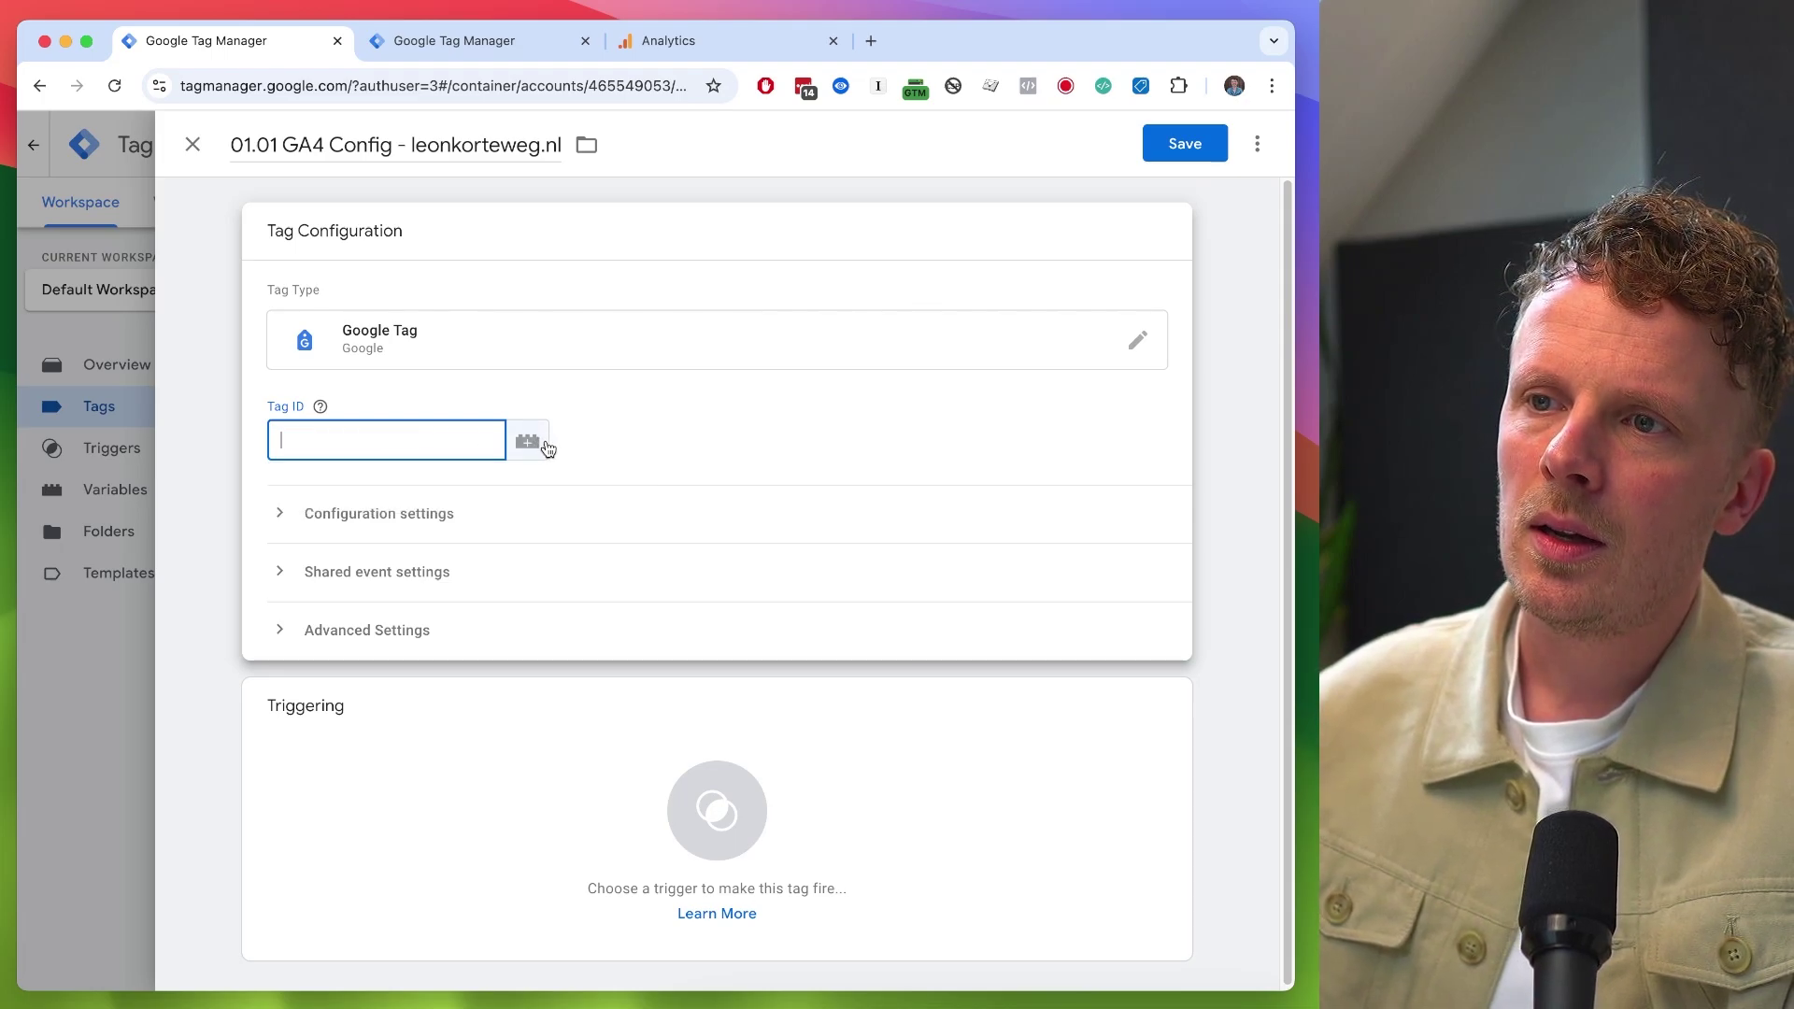
- Create and save a Constant variable 'GA4 Measurement ID' with value G-1RF5X2CY0L
click(542, 442)
click(1256, 144)
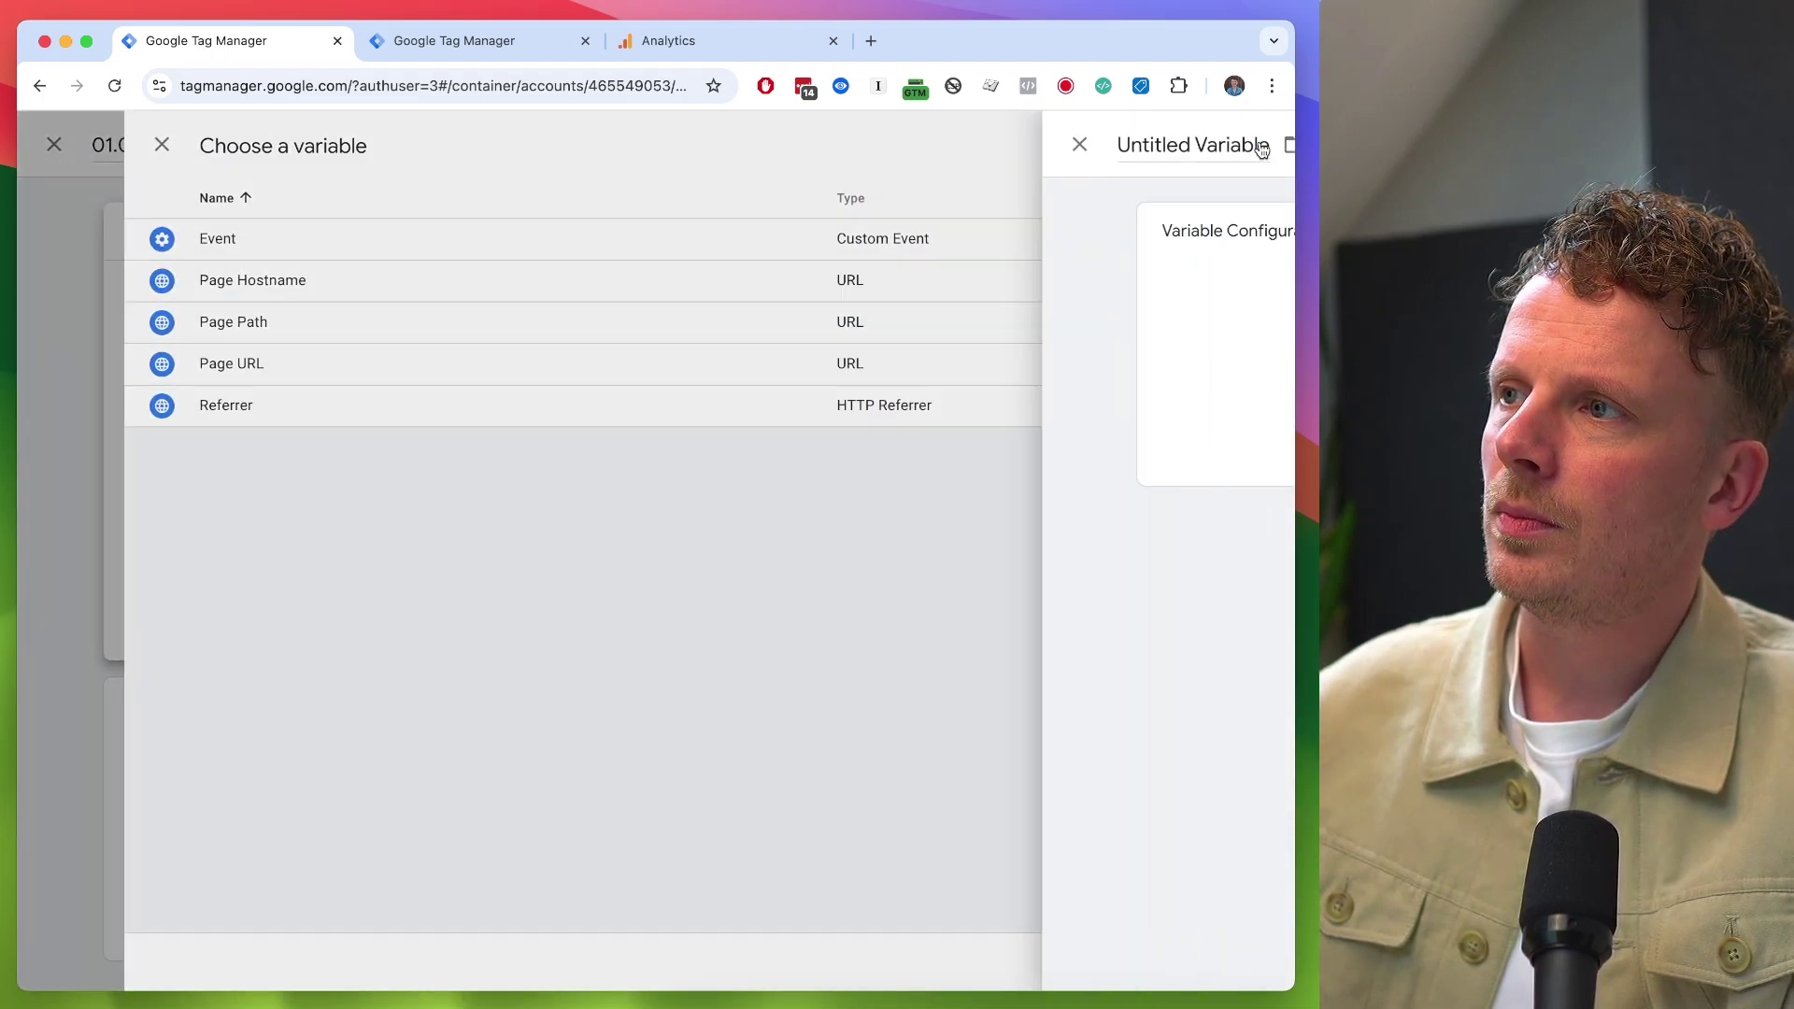
click(343, 150)
text(GA4 )
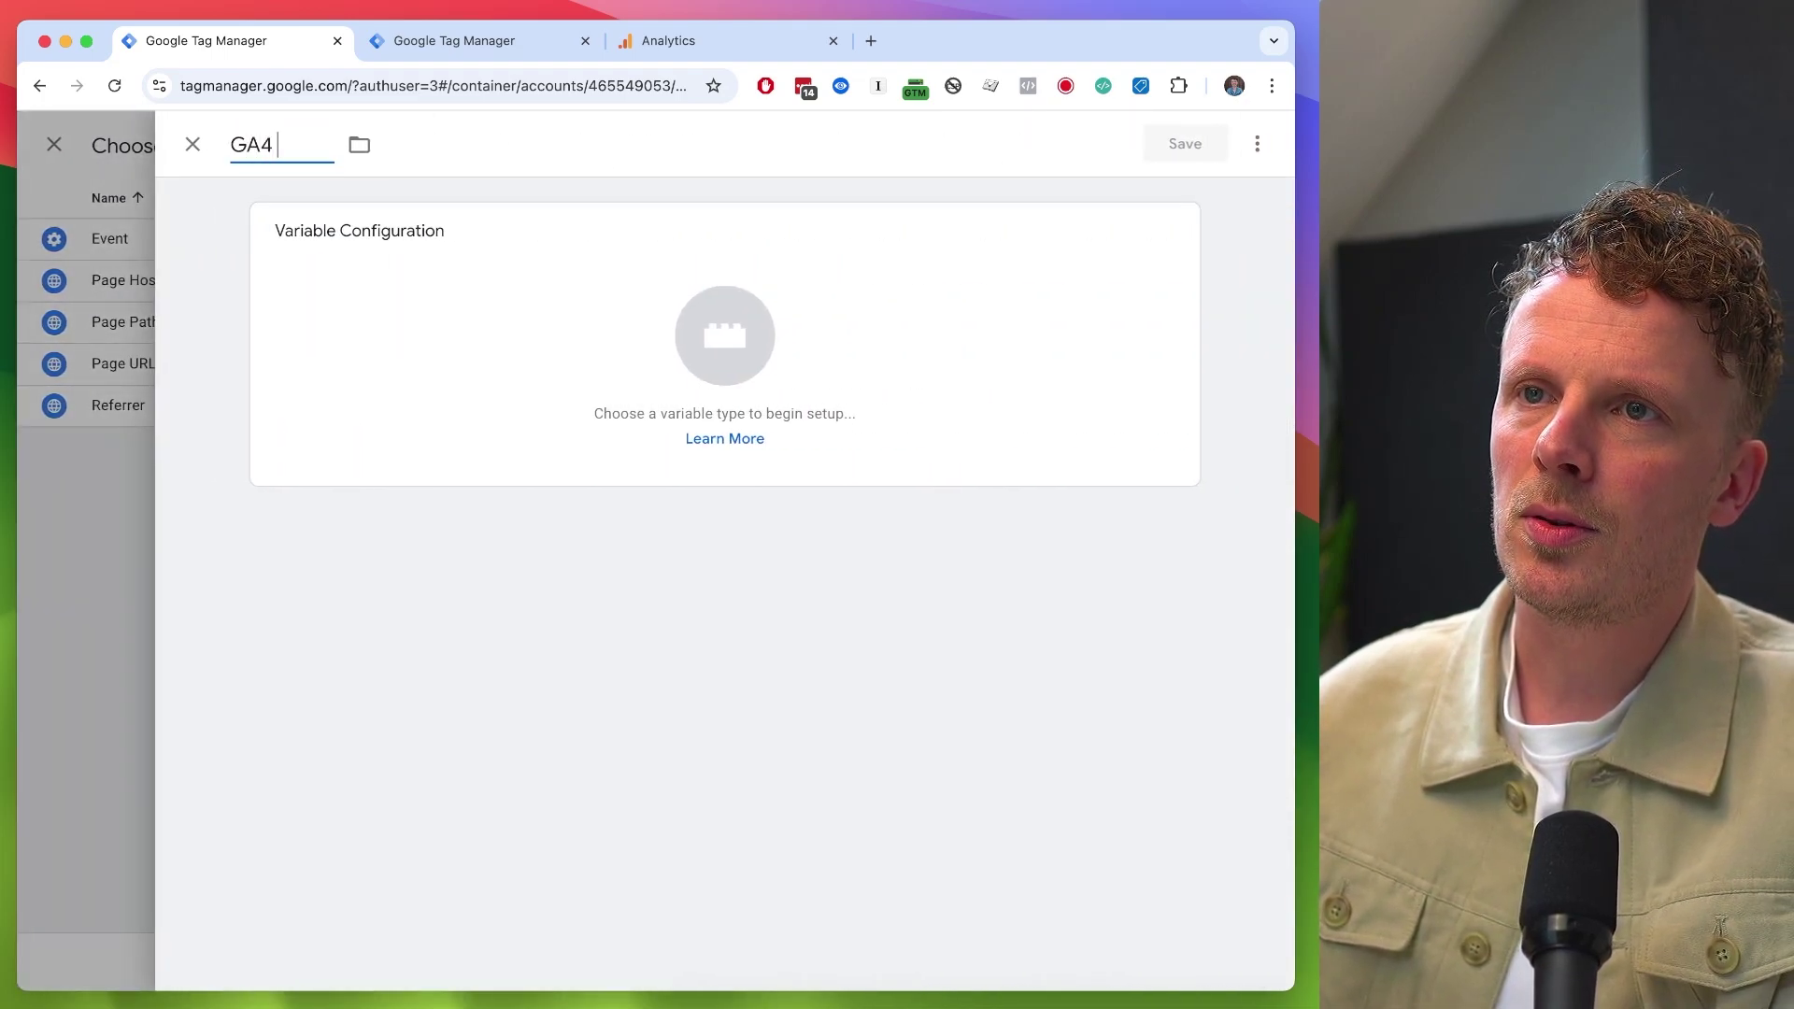
text(Measurement ID)
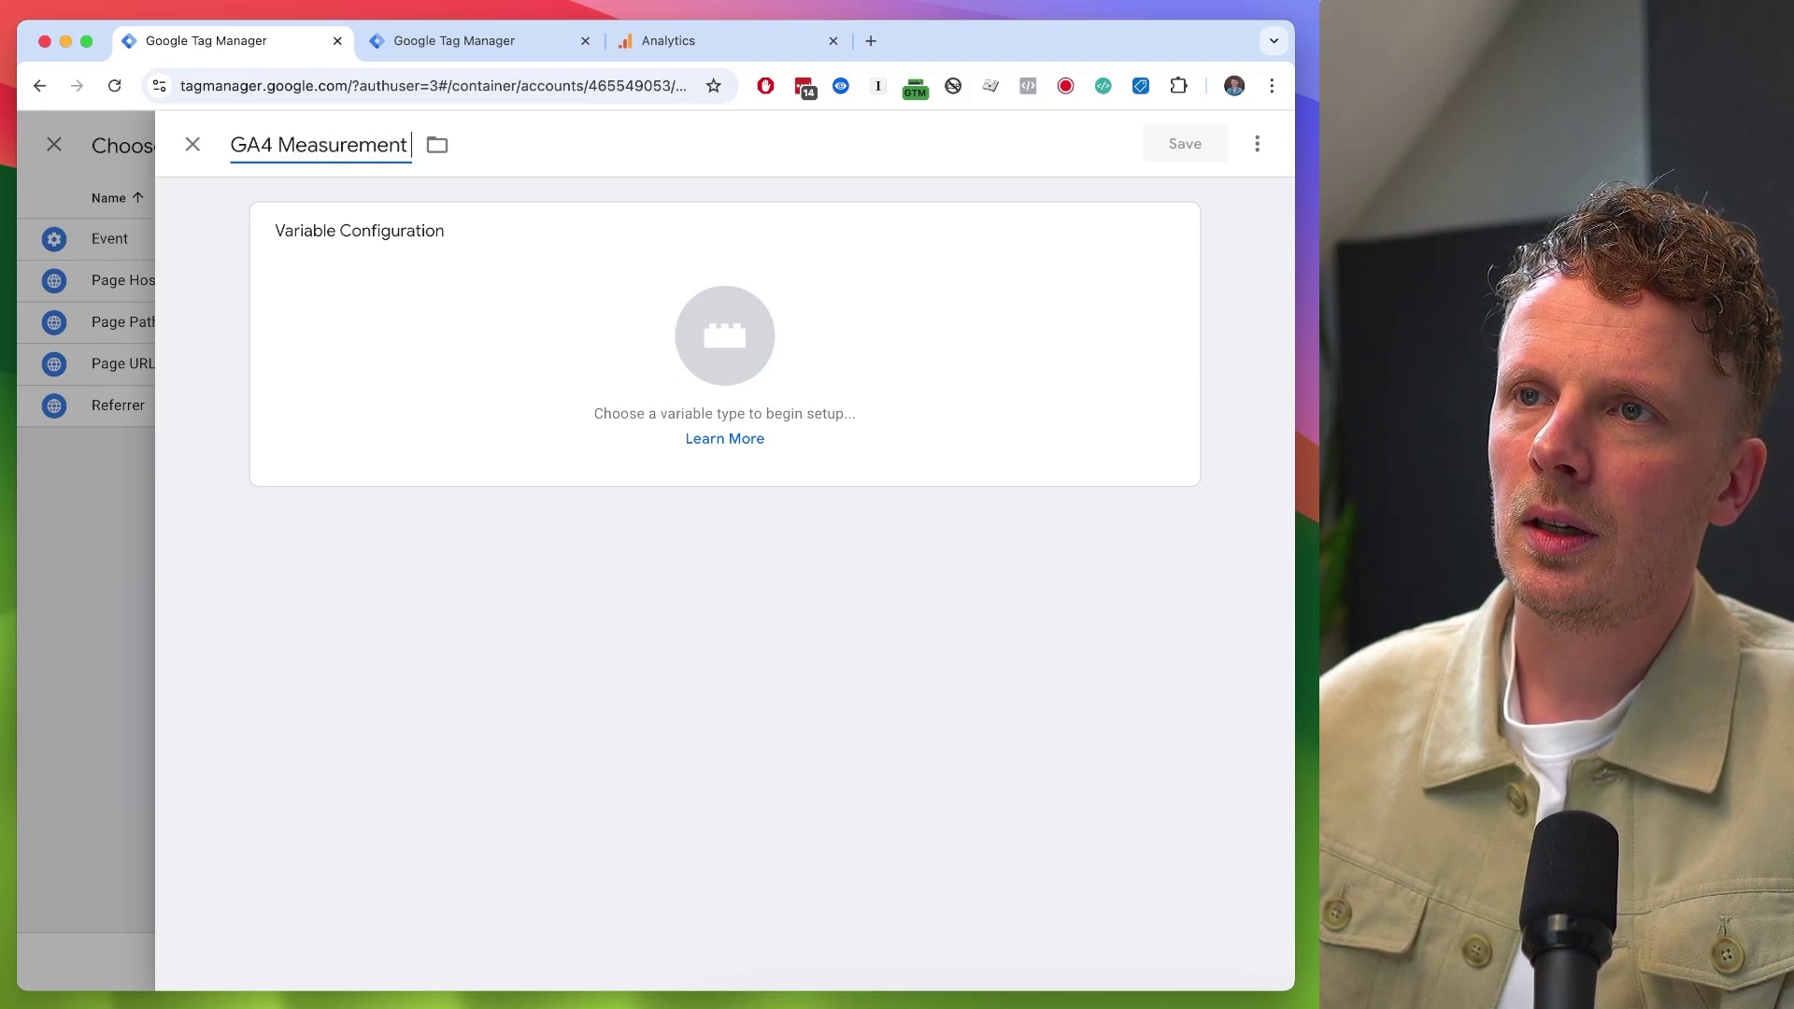
click(356, 324)
scroll(753, 615, down, 5)
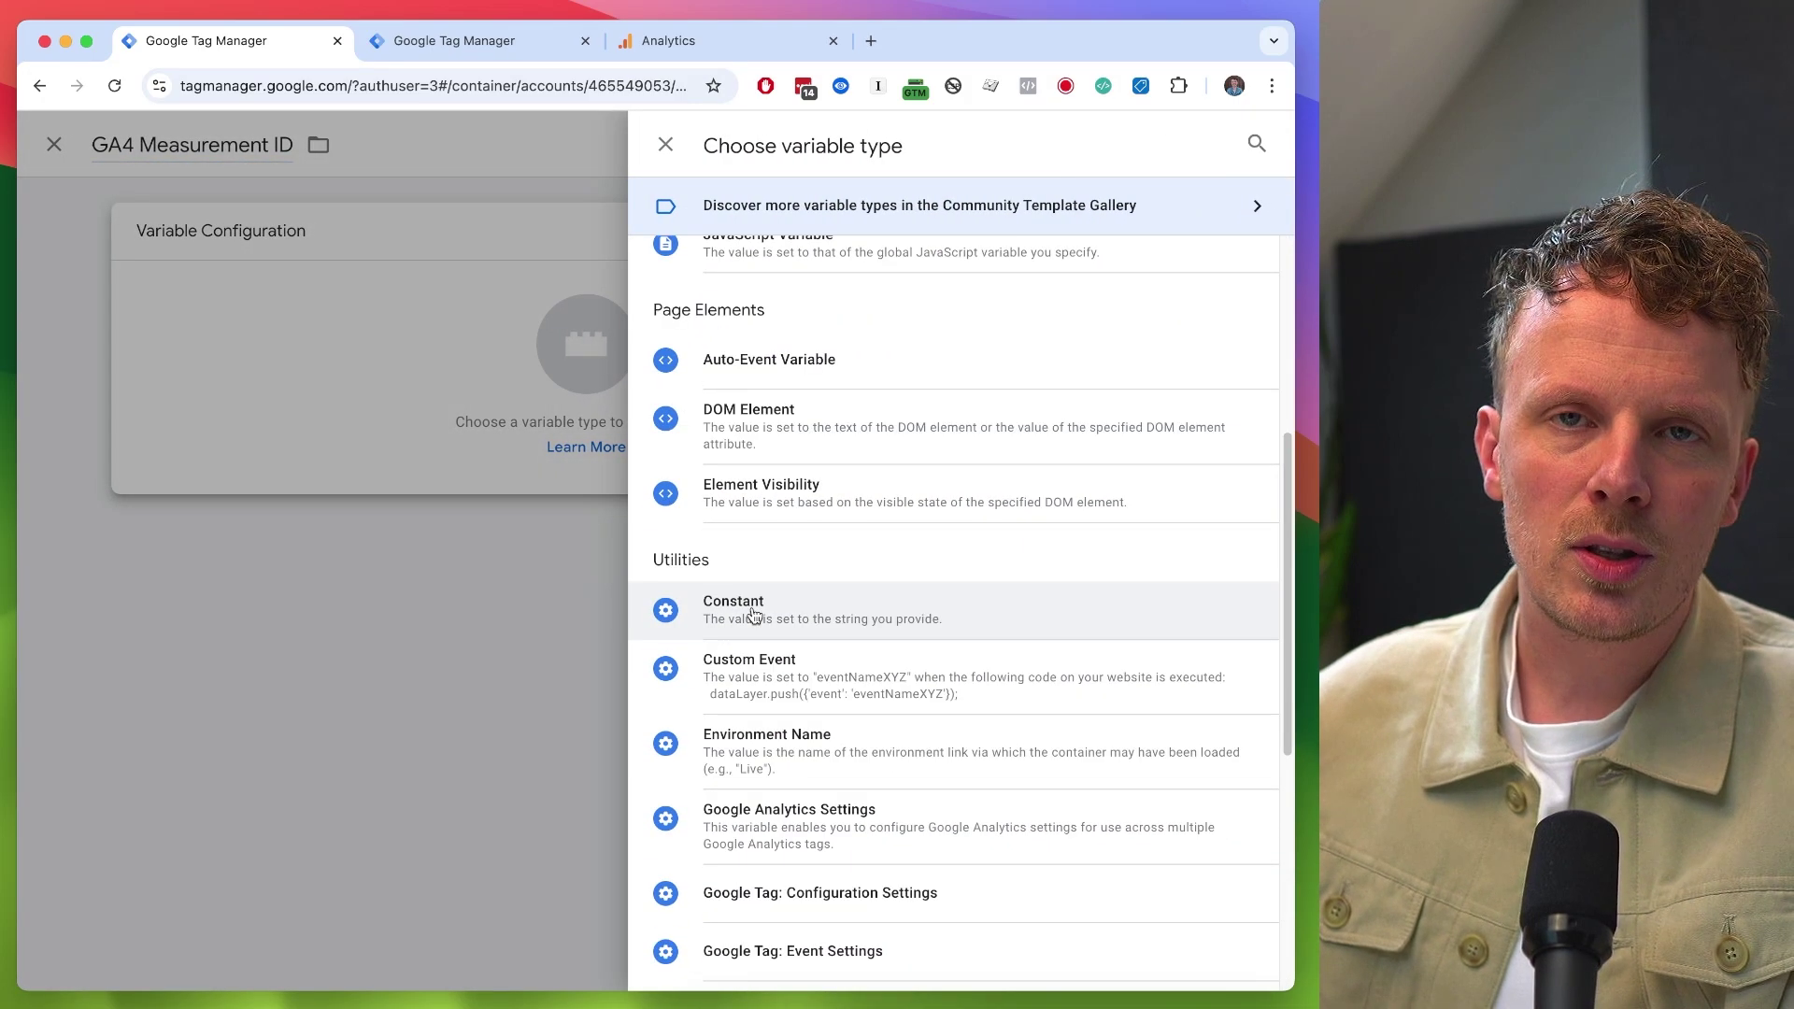
click(753, 615)
text(G-1RF5X2CY0L)
click(360, 147)
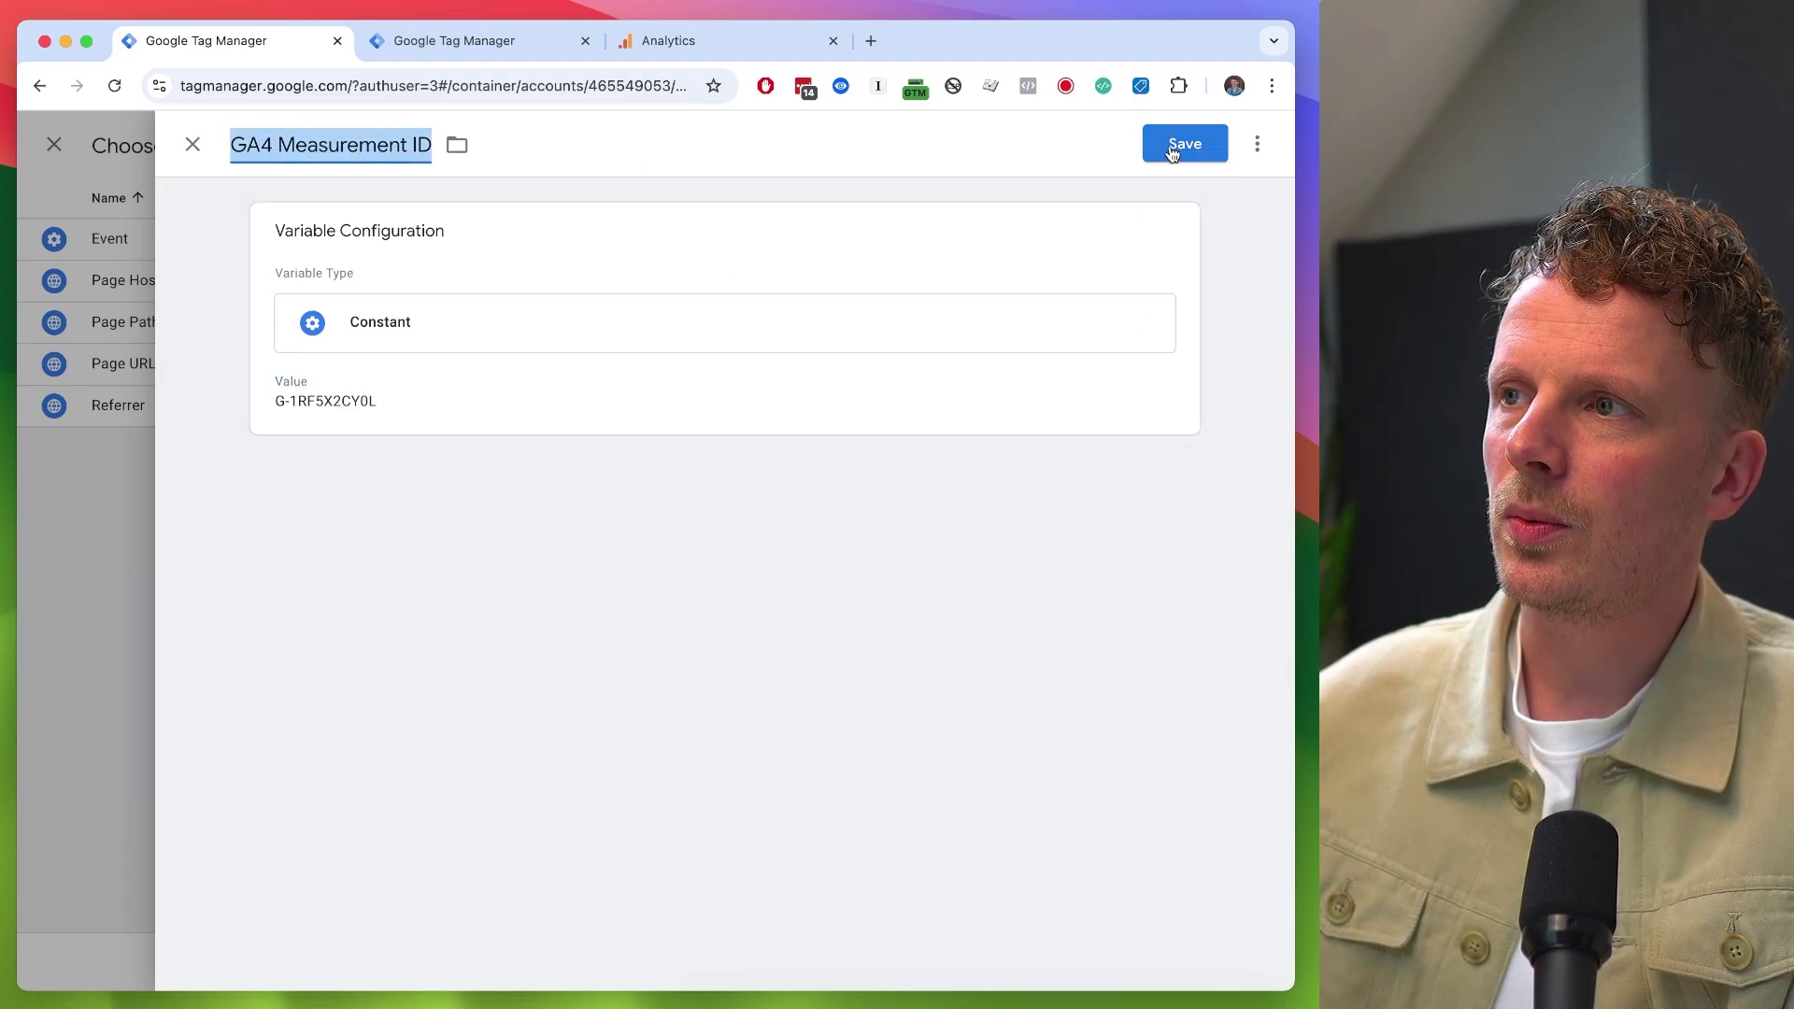
click(1177, 146)
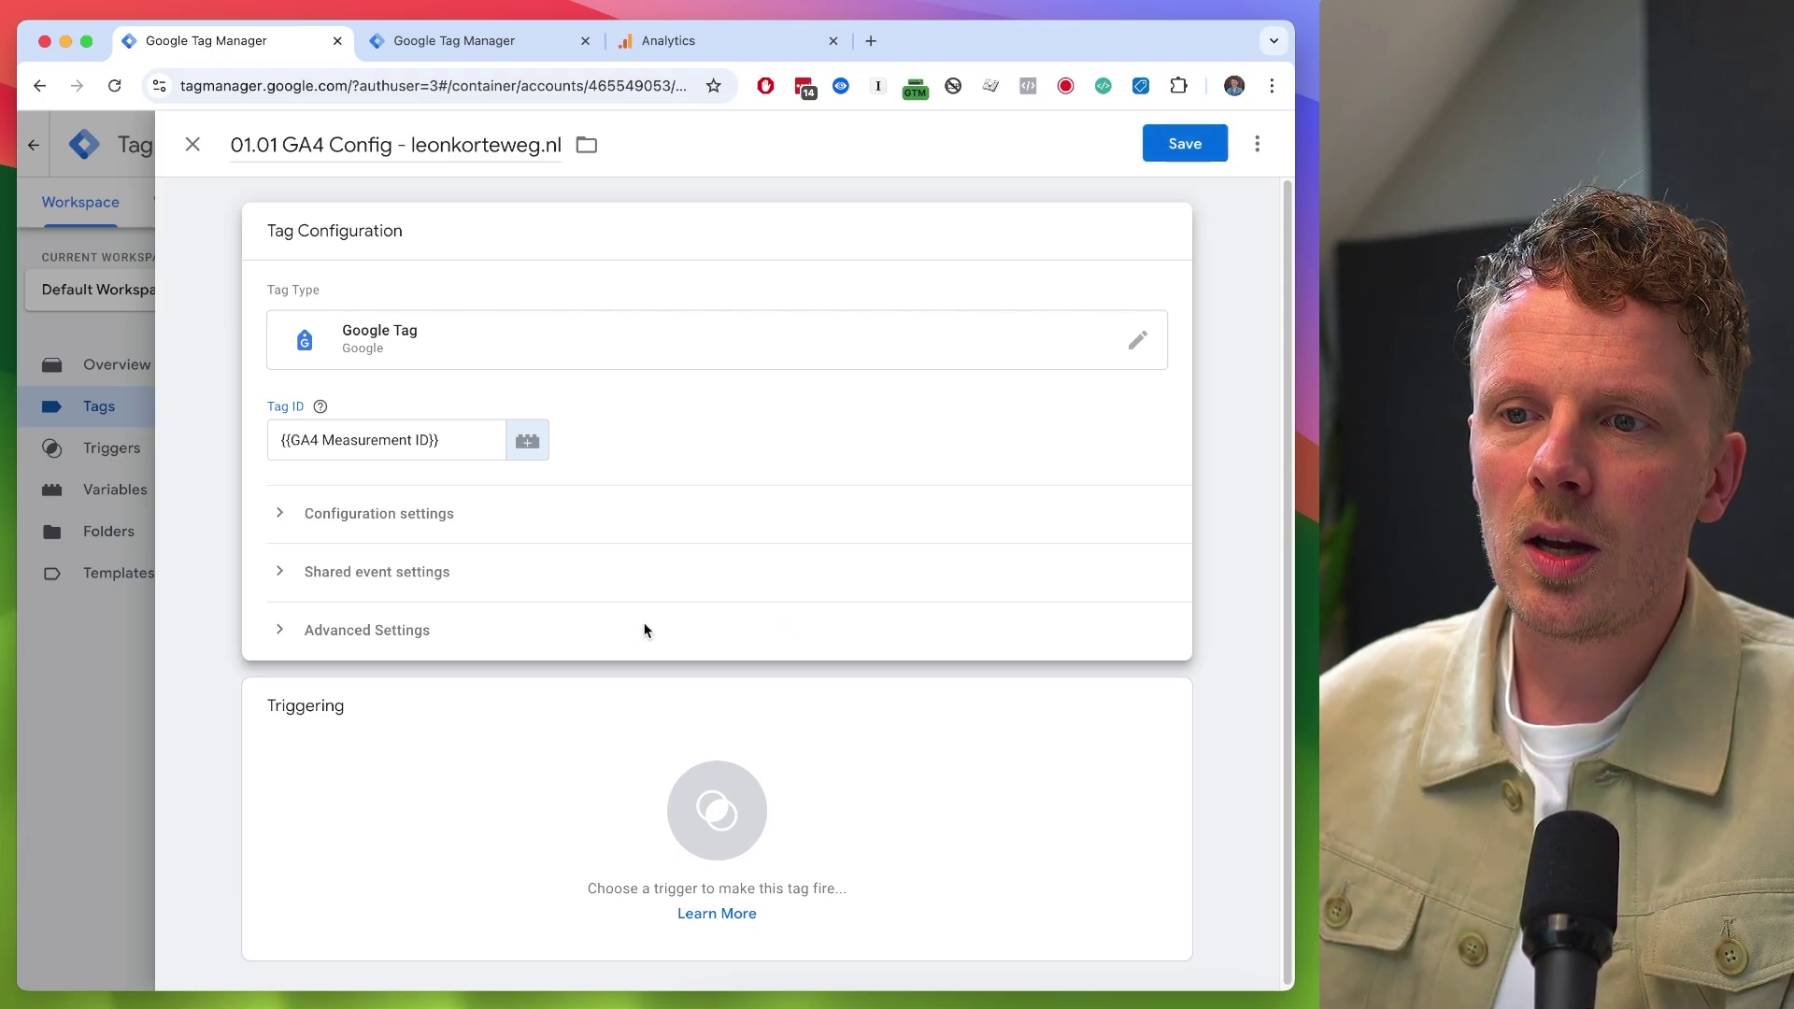
- Give the 01.01 GA4 Config tag the Initialization - All Pages trigger and save it
click(526, 795)
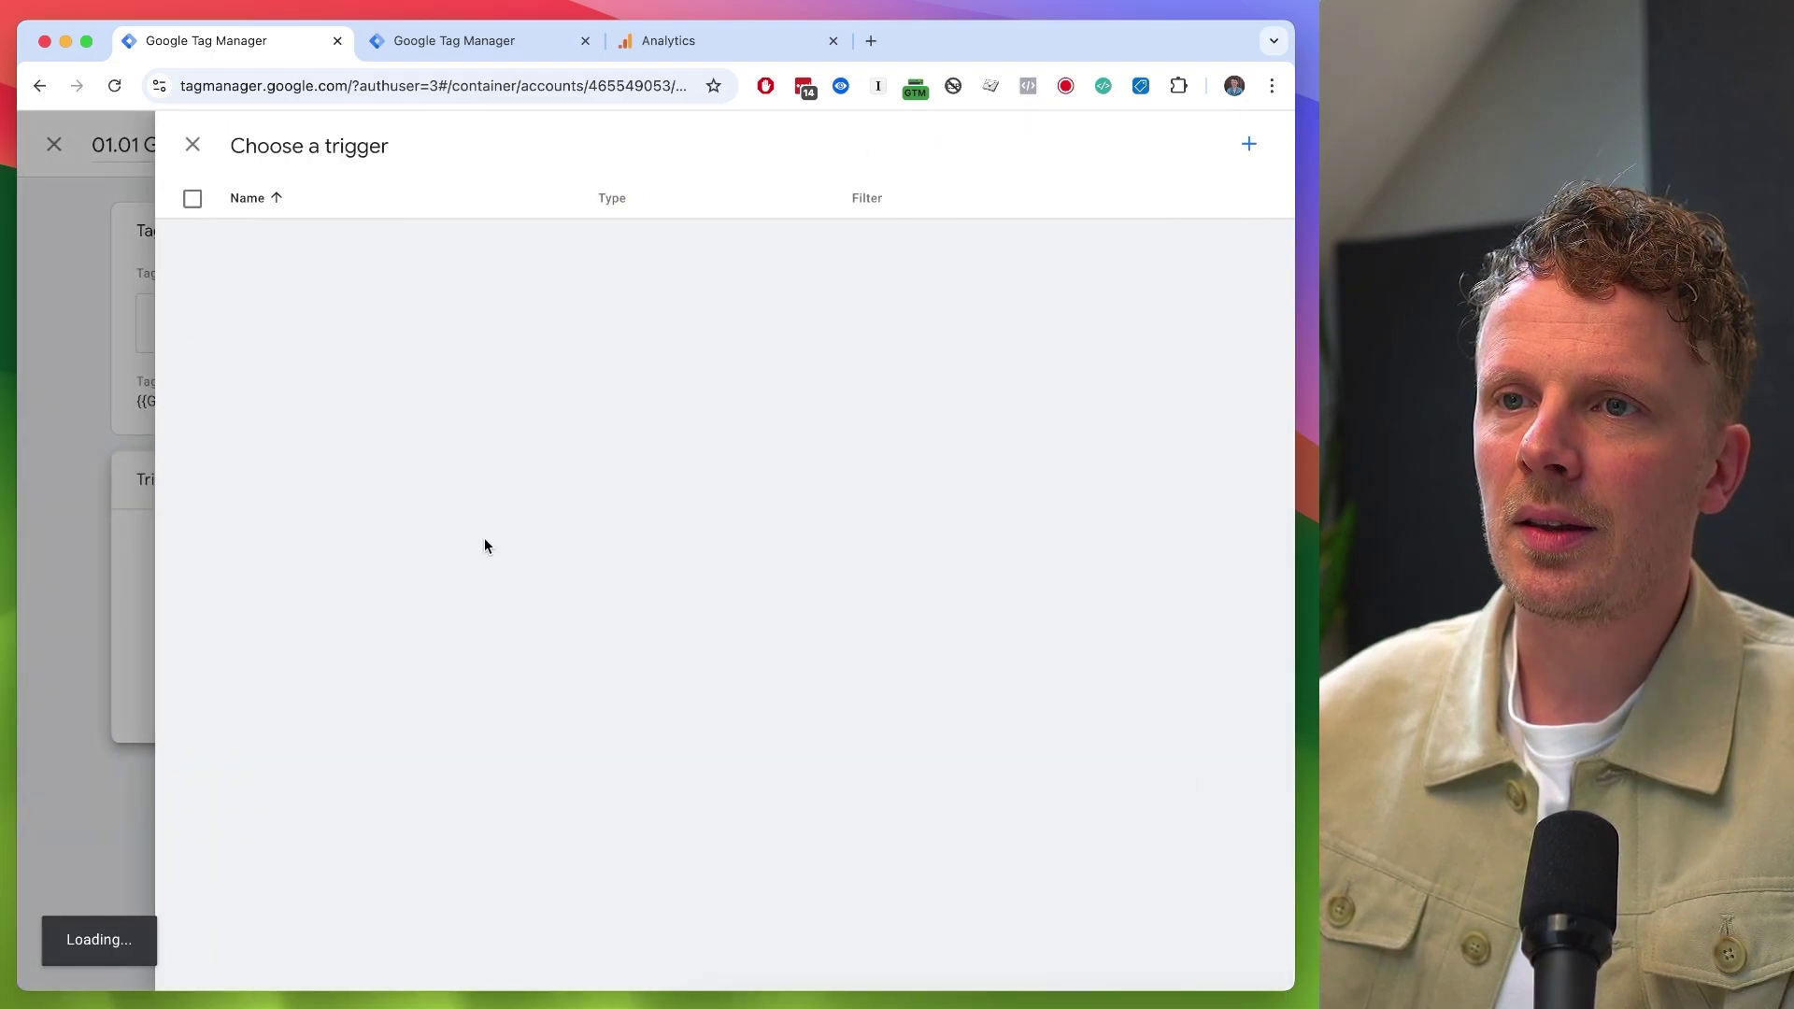
click(278, 329)
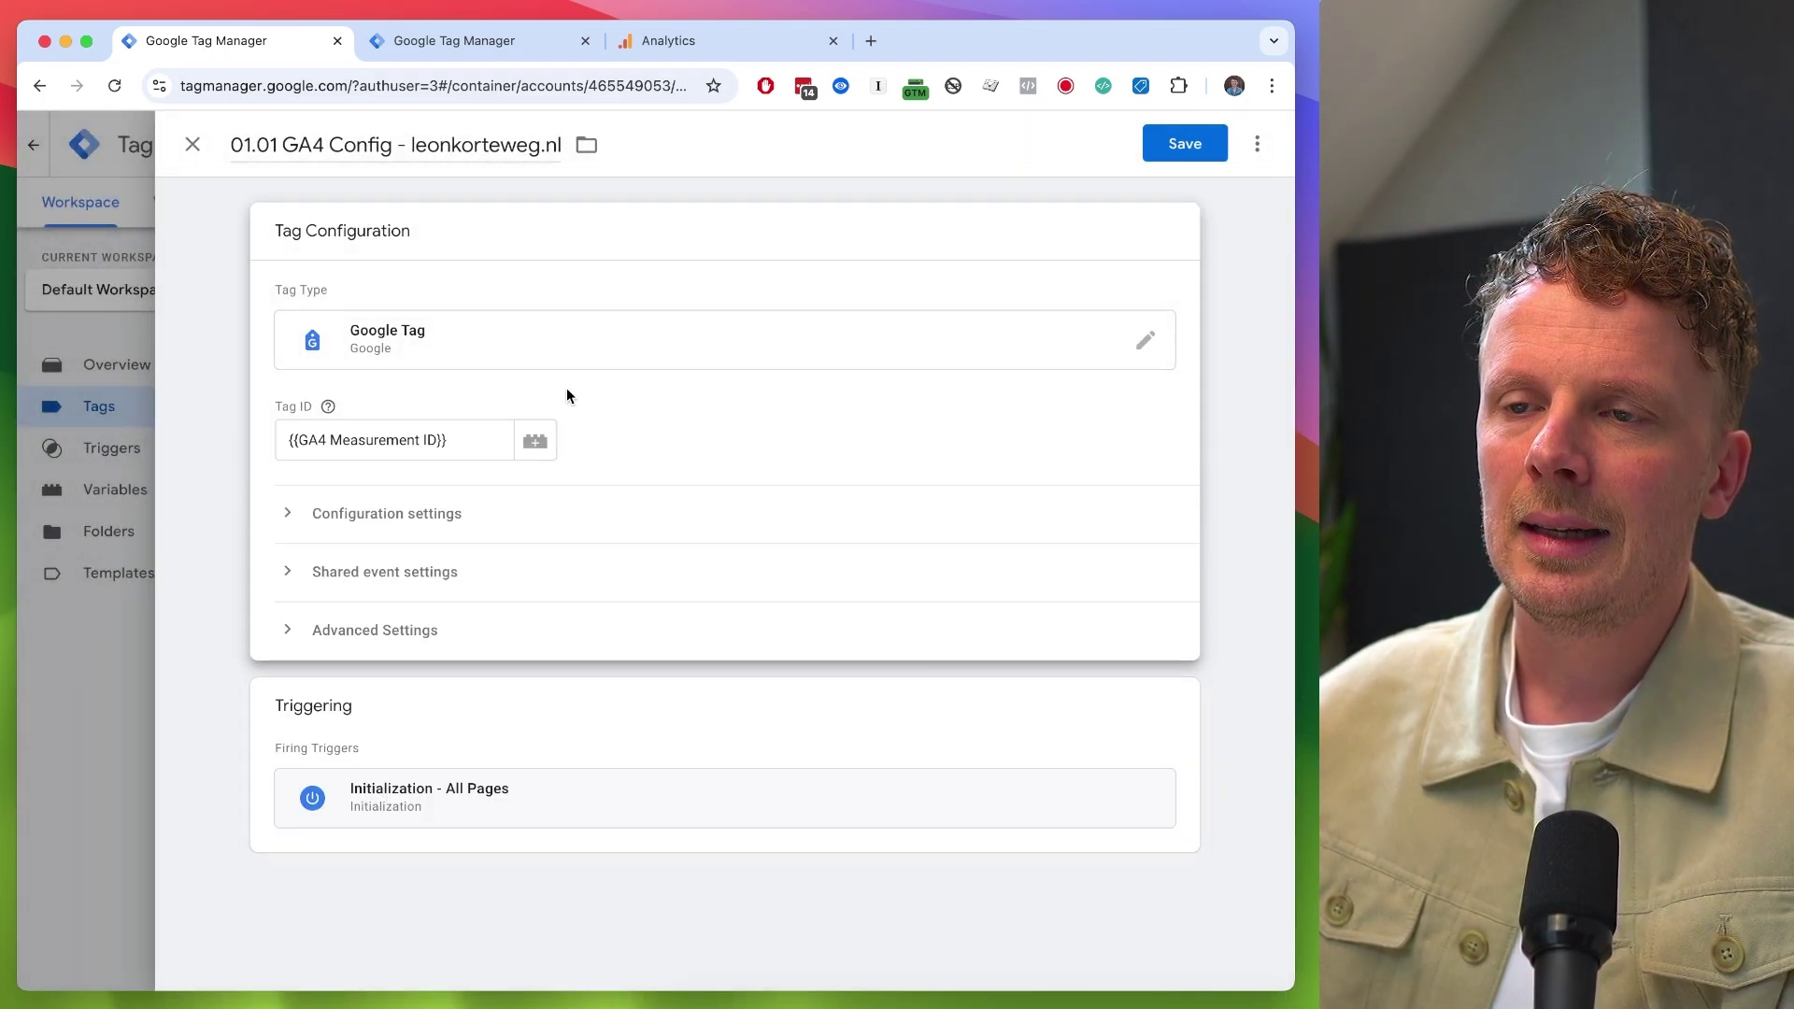
click(1211, 152)
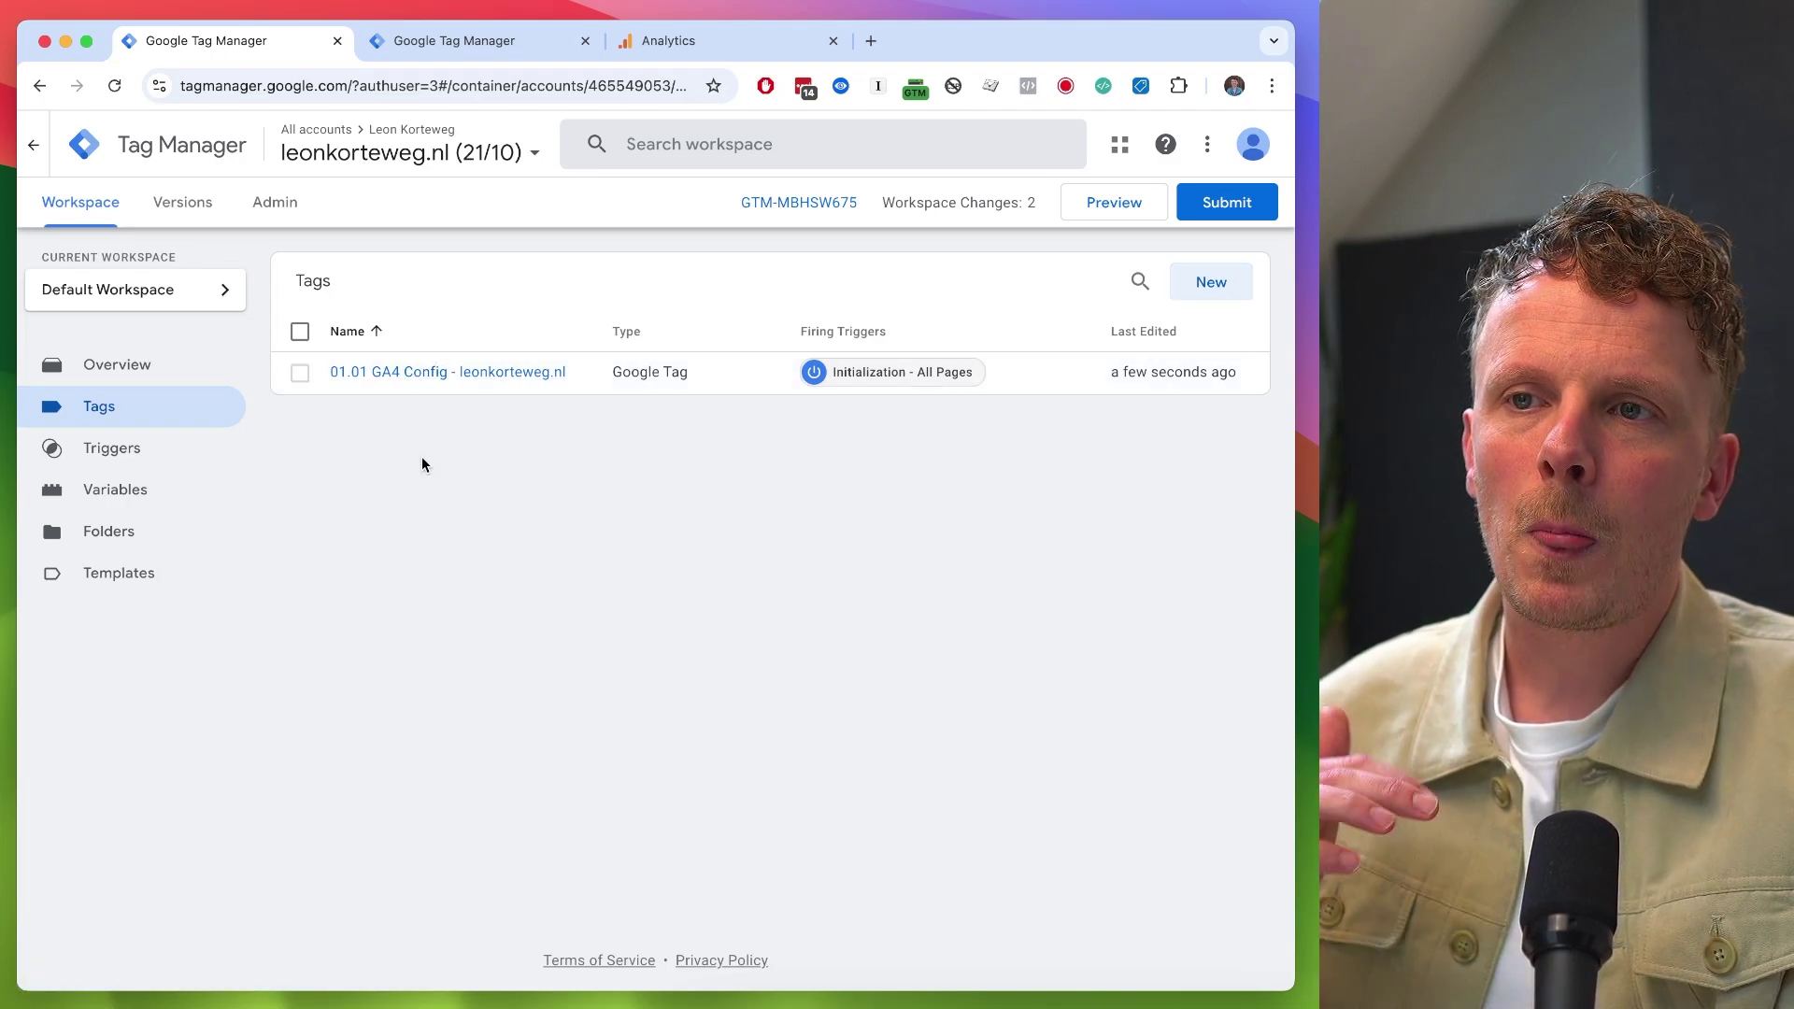
- Start a new tag named '01.02 GA4 Event - contact_form_submit'
click(1211, 290)
double_click(292, 131)
triple_click(291, 131)
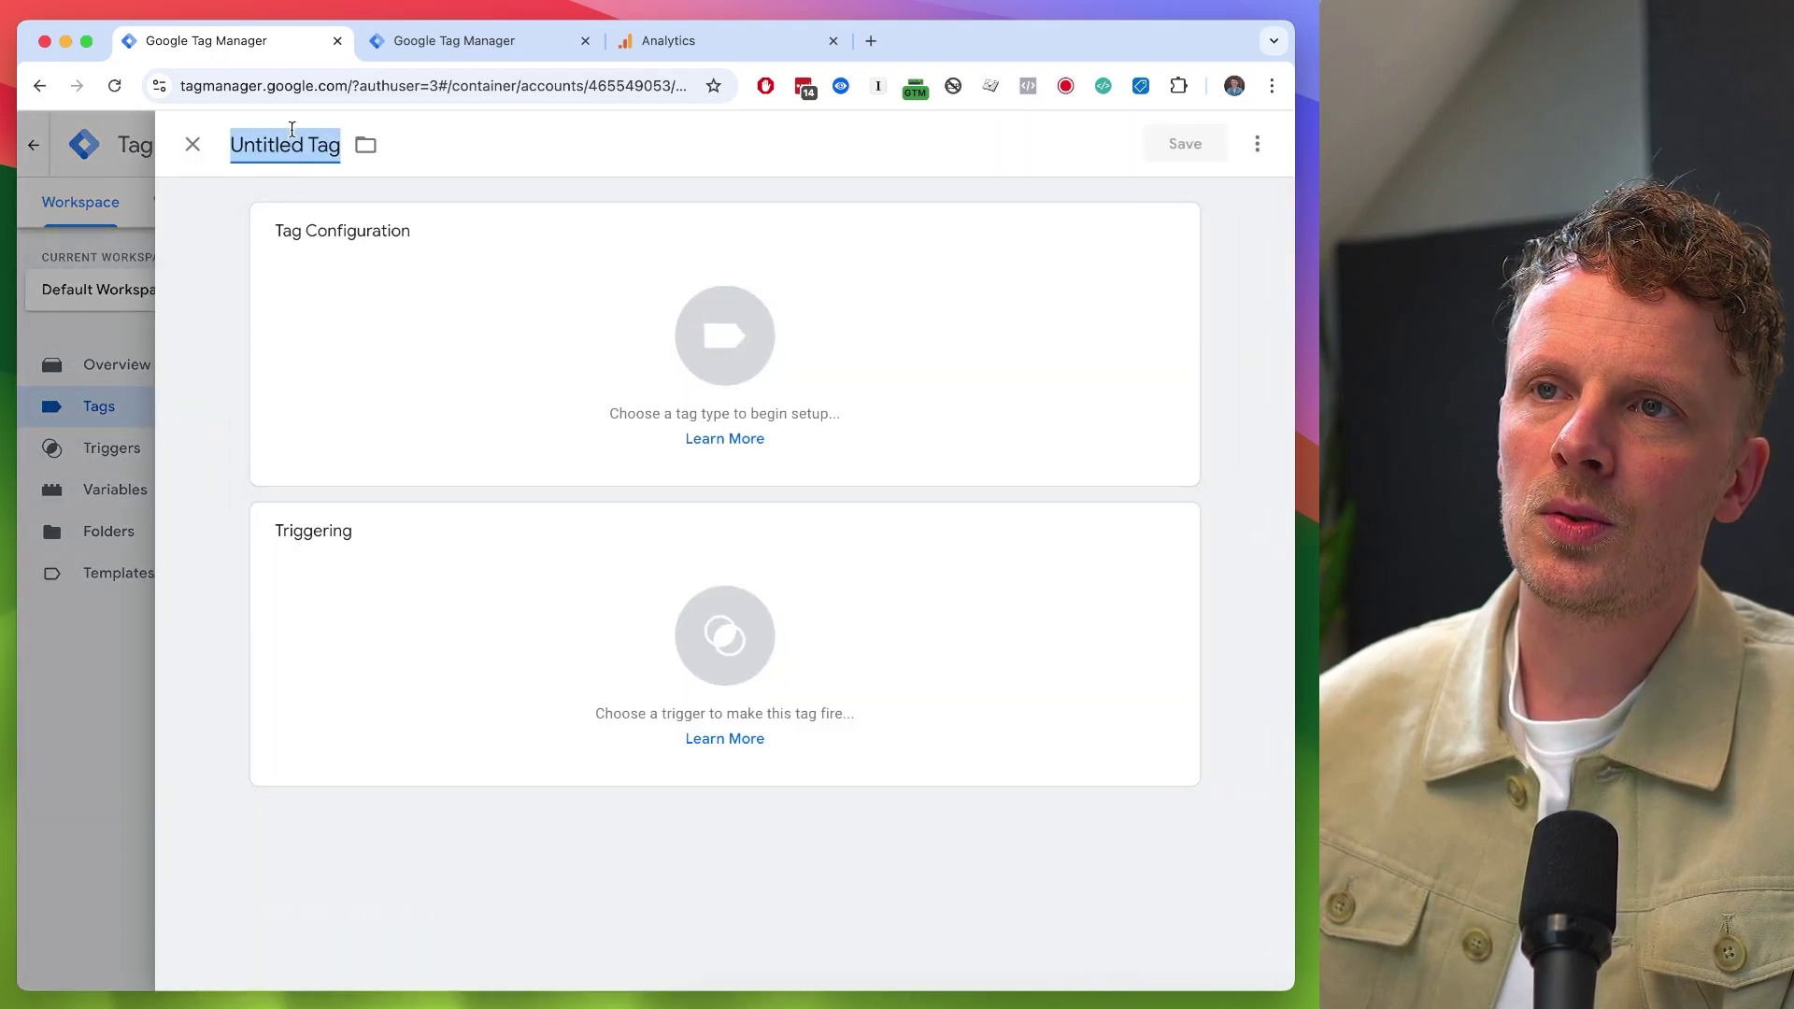
text(01.02 G)
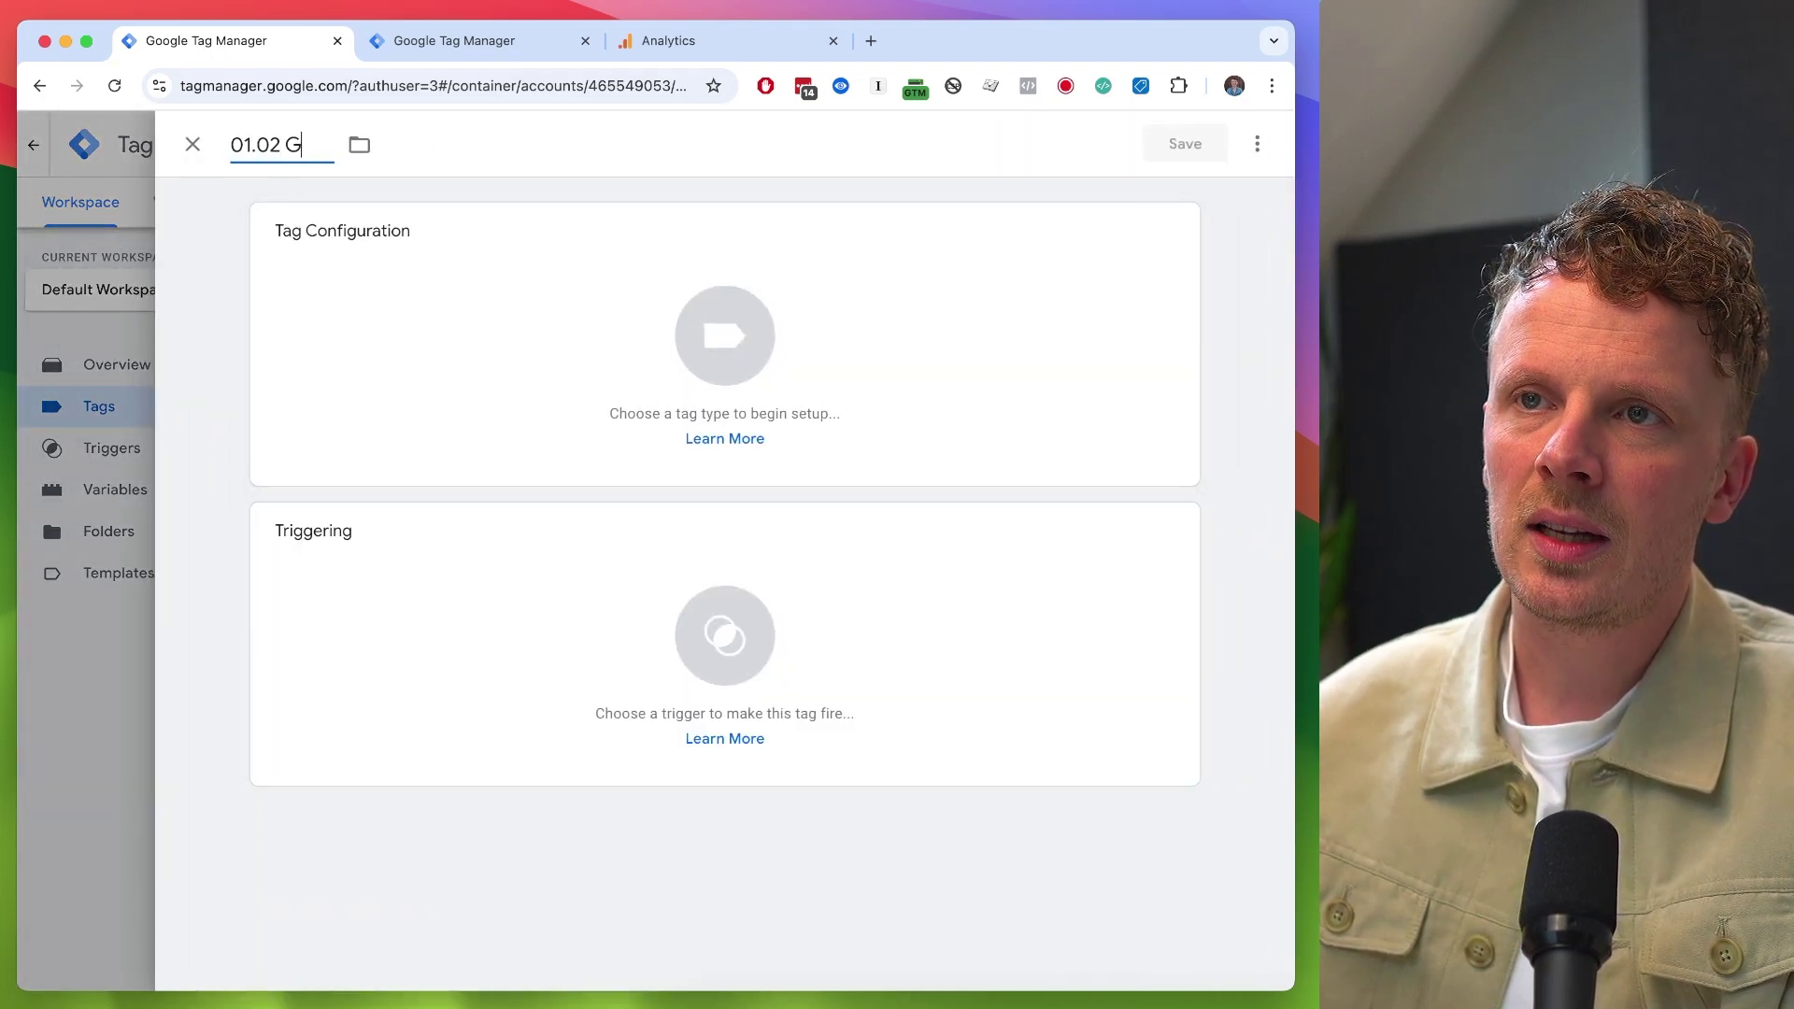
text(A4 Even)
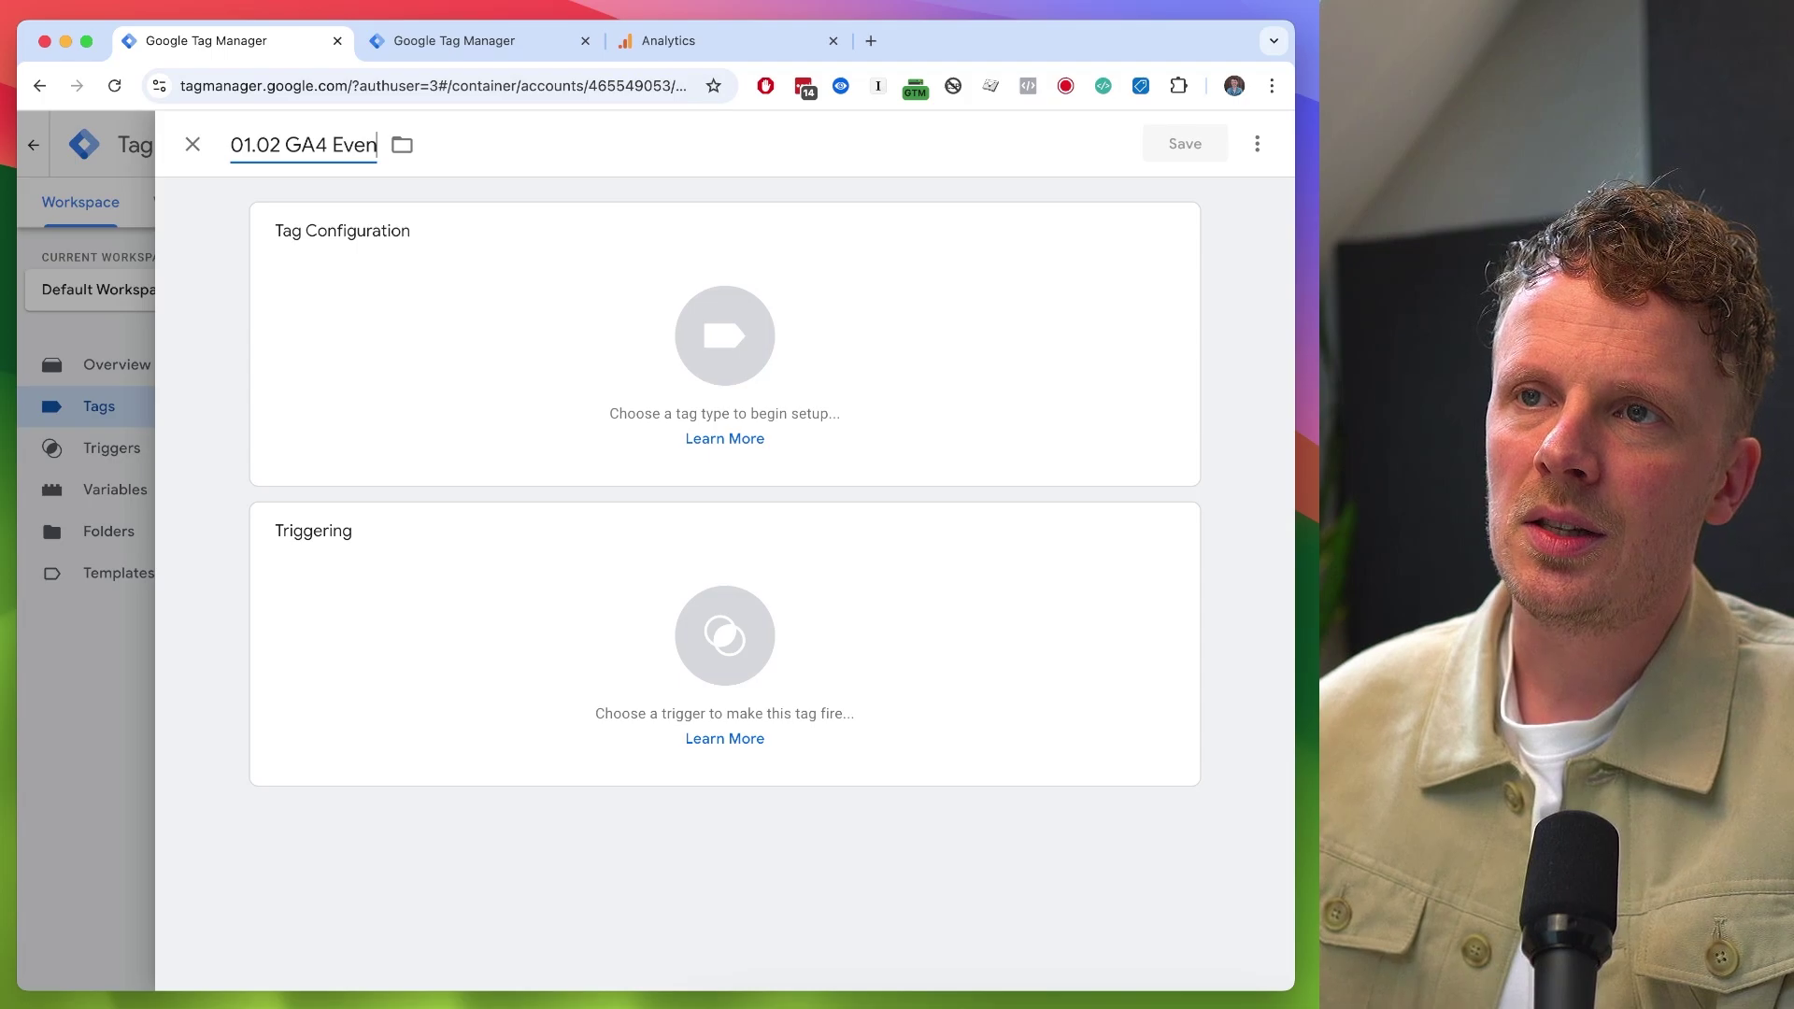
text(t - contact)
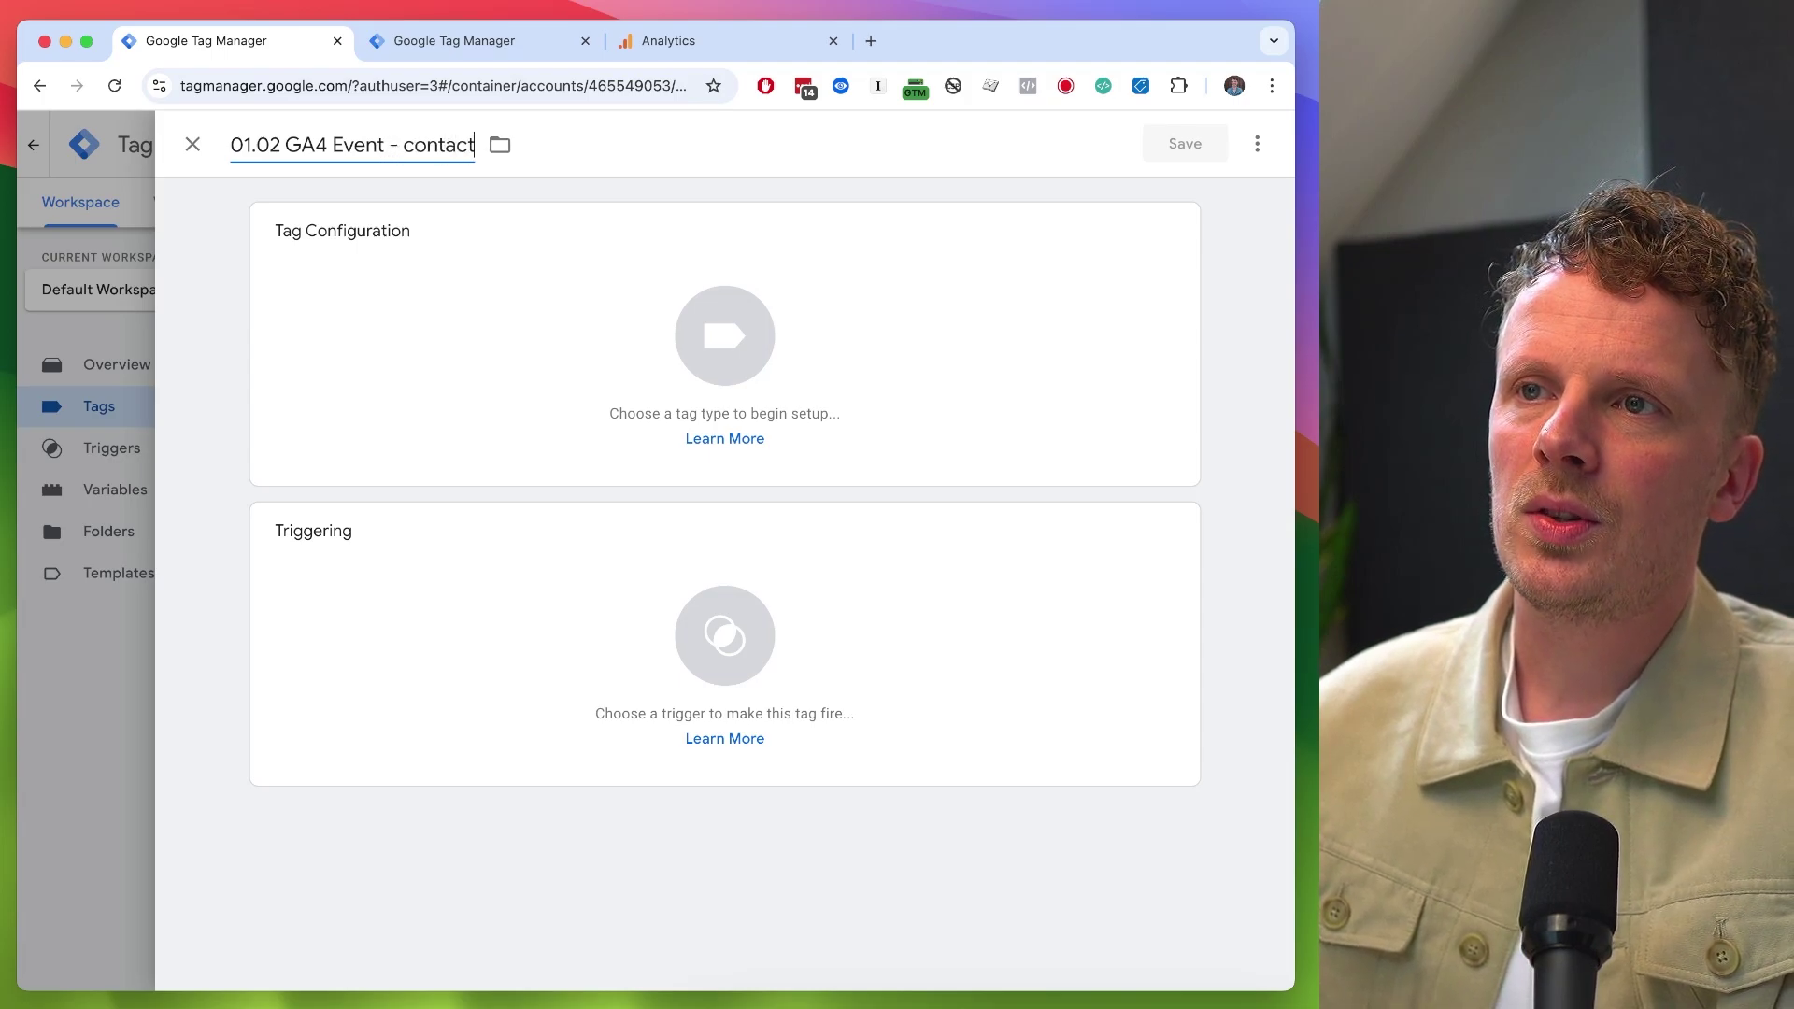
text(_form_submit)
double_click(496, 146)
key(ctrl+c)
- Make it a GA4 Event tag using the {{GA4 Measurement ID}} variable
click(470, 312)
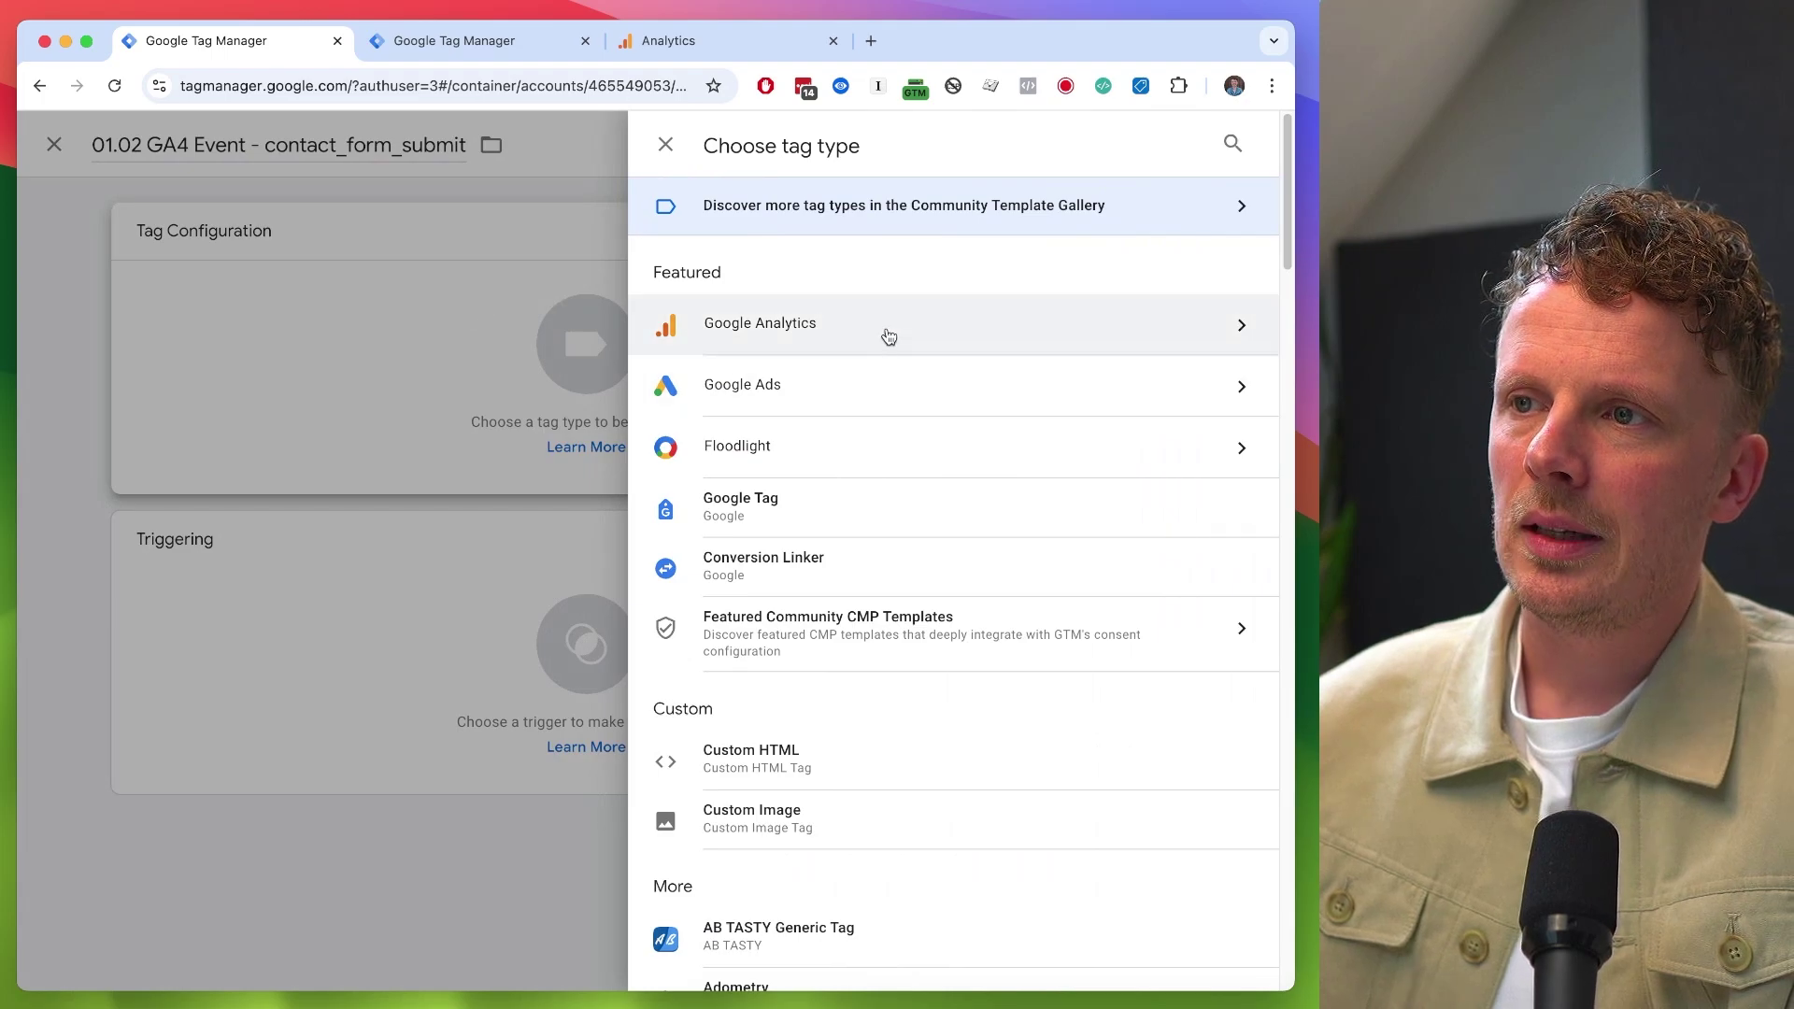
click(885, 335)
click(897, 345)
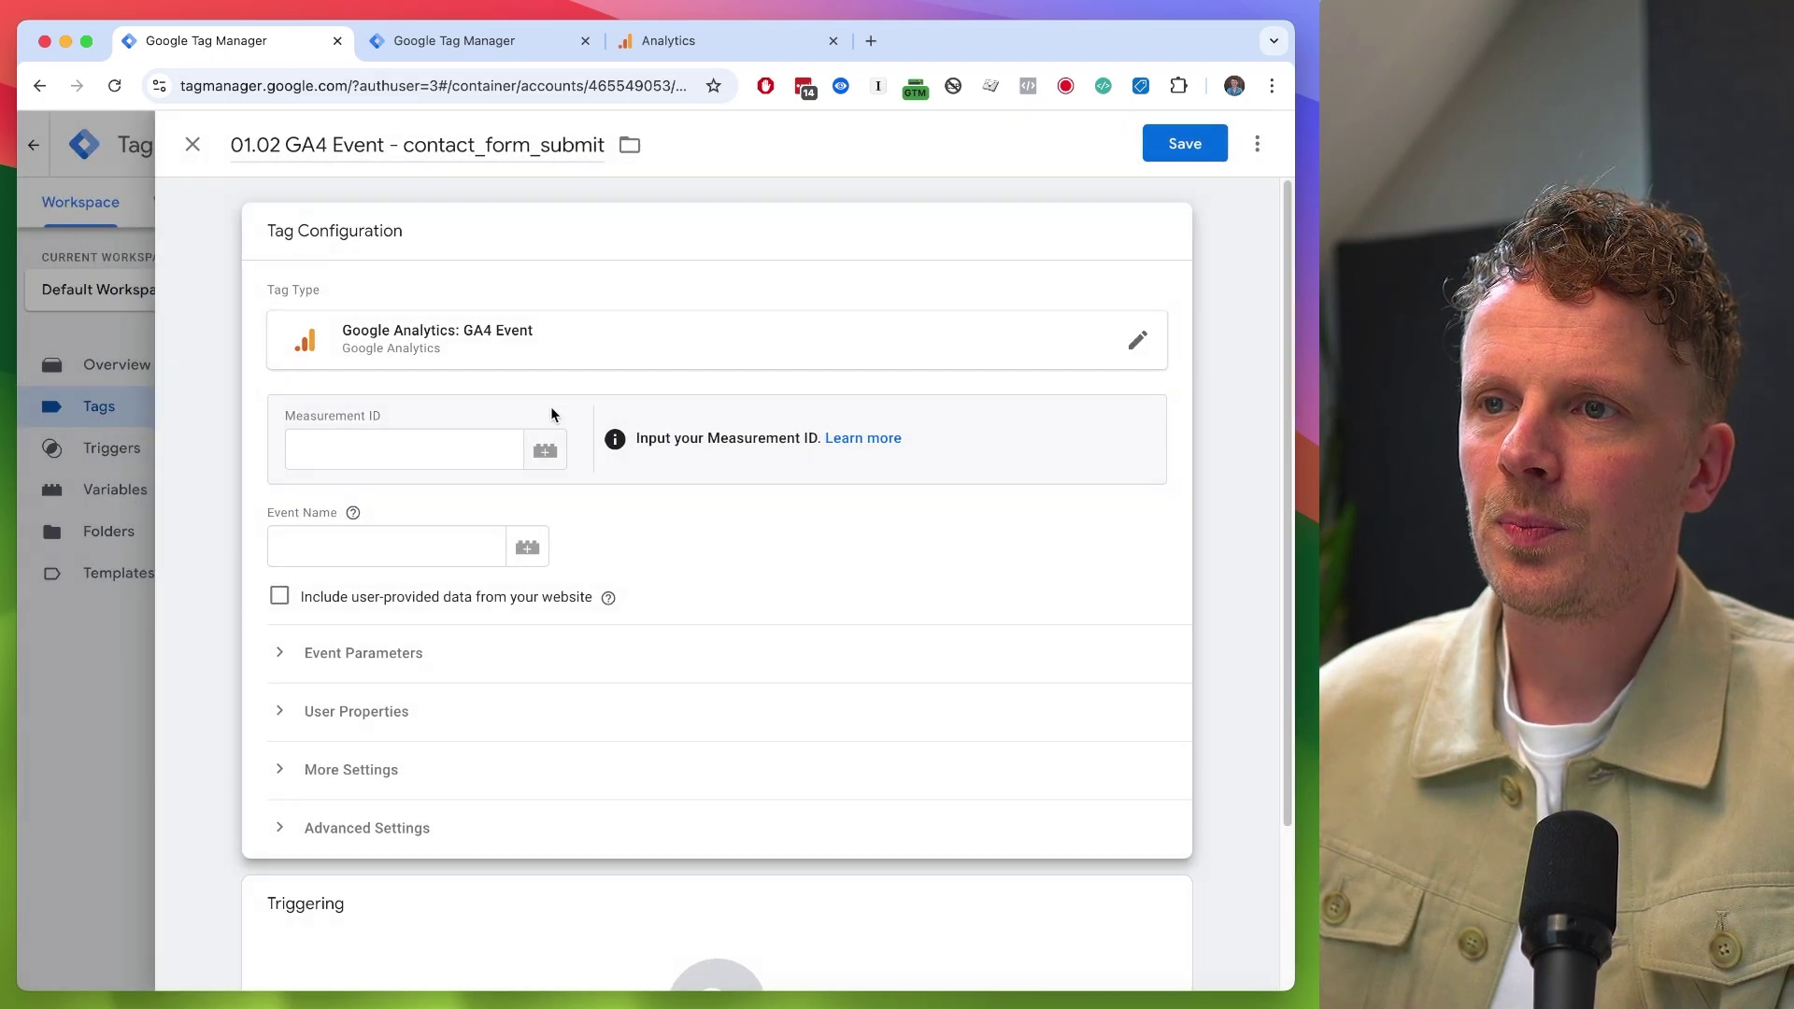
click(402, 456)
click(544, 458)
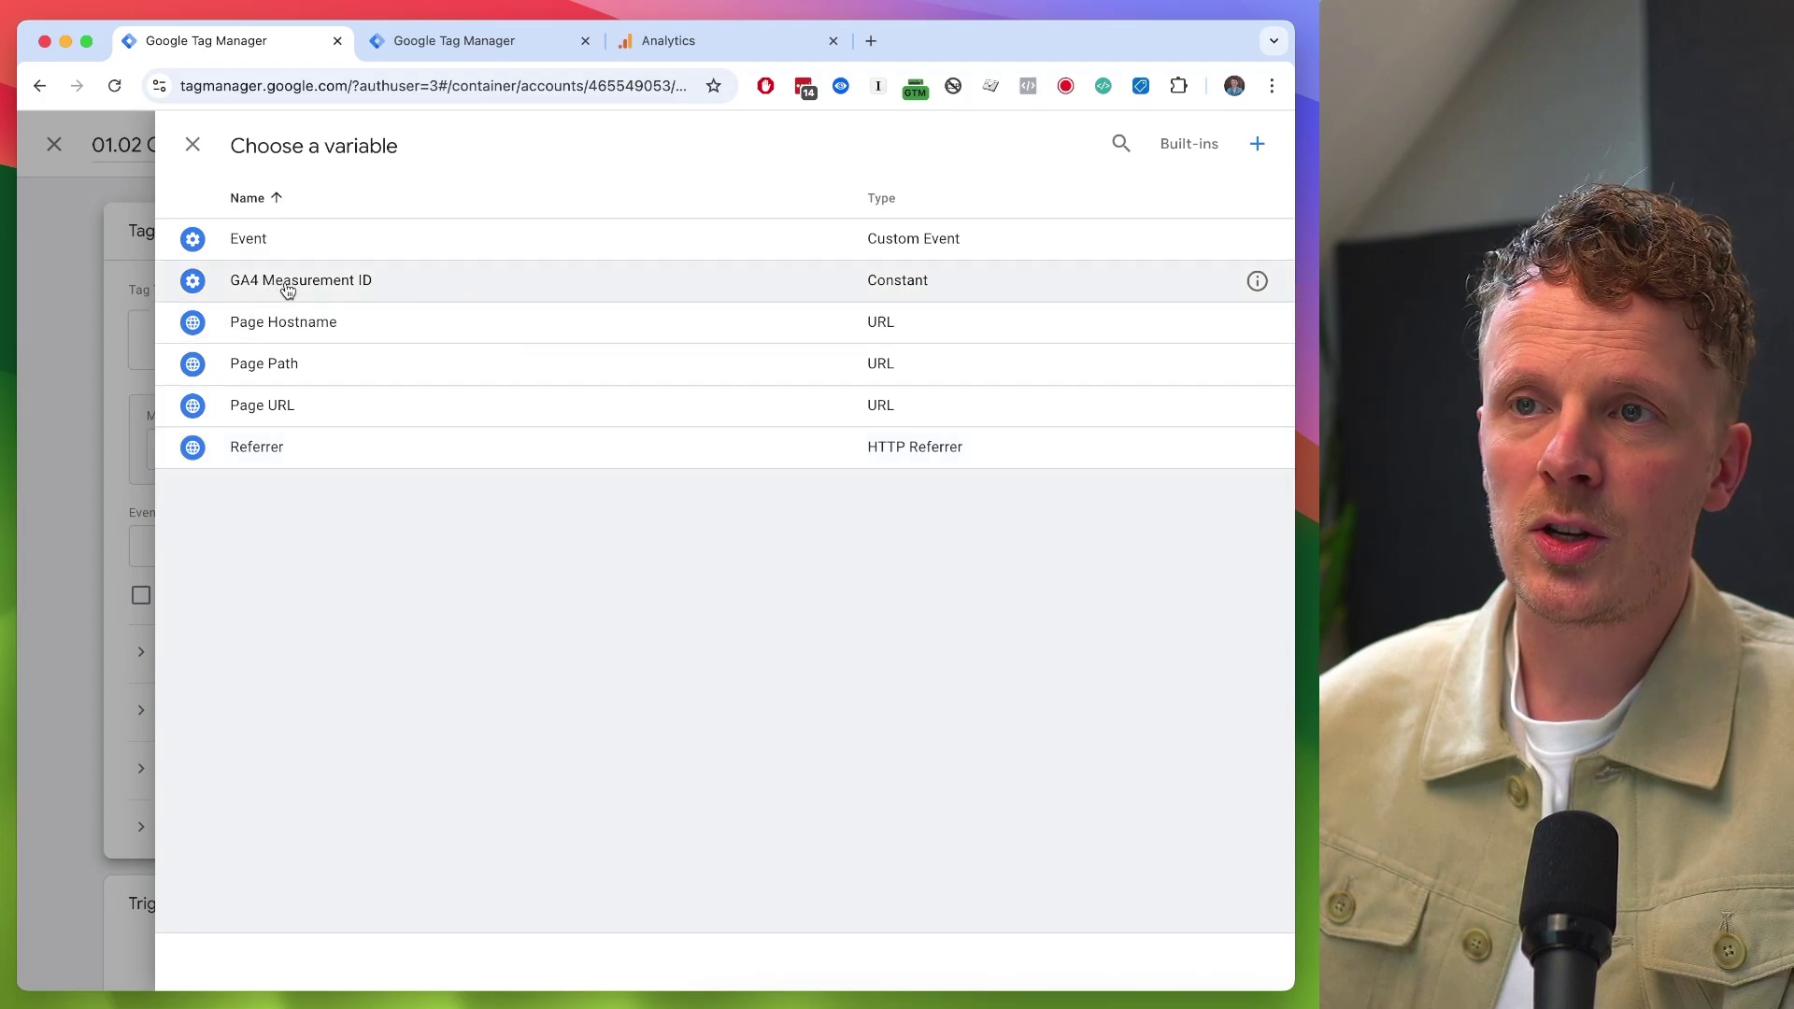
click(307, 280)
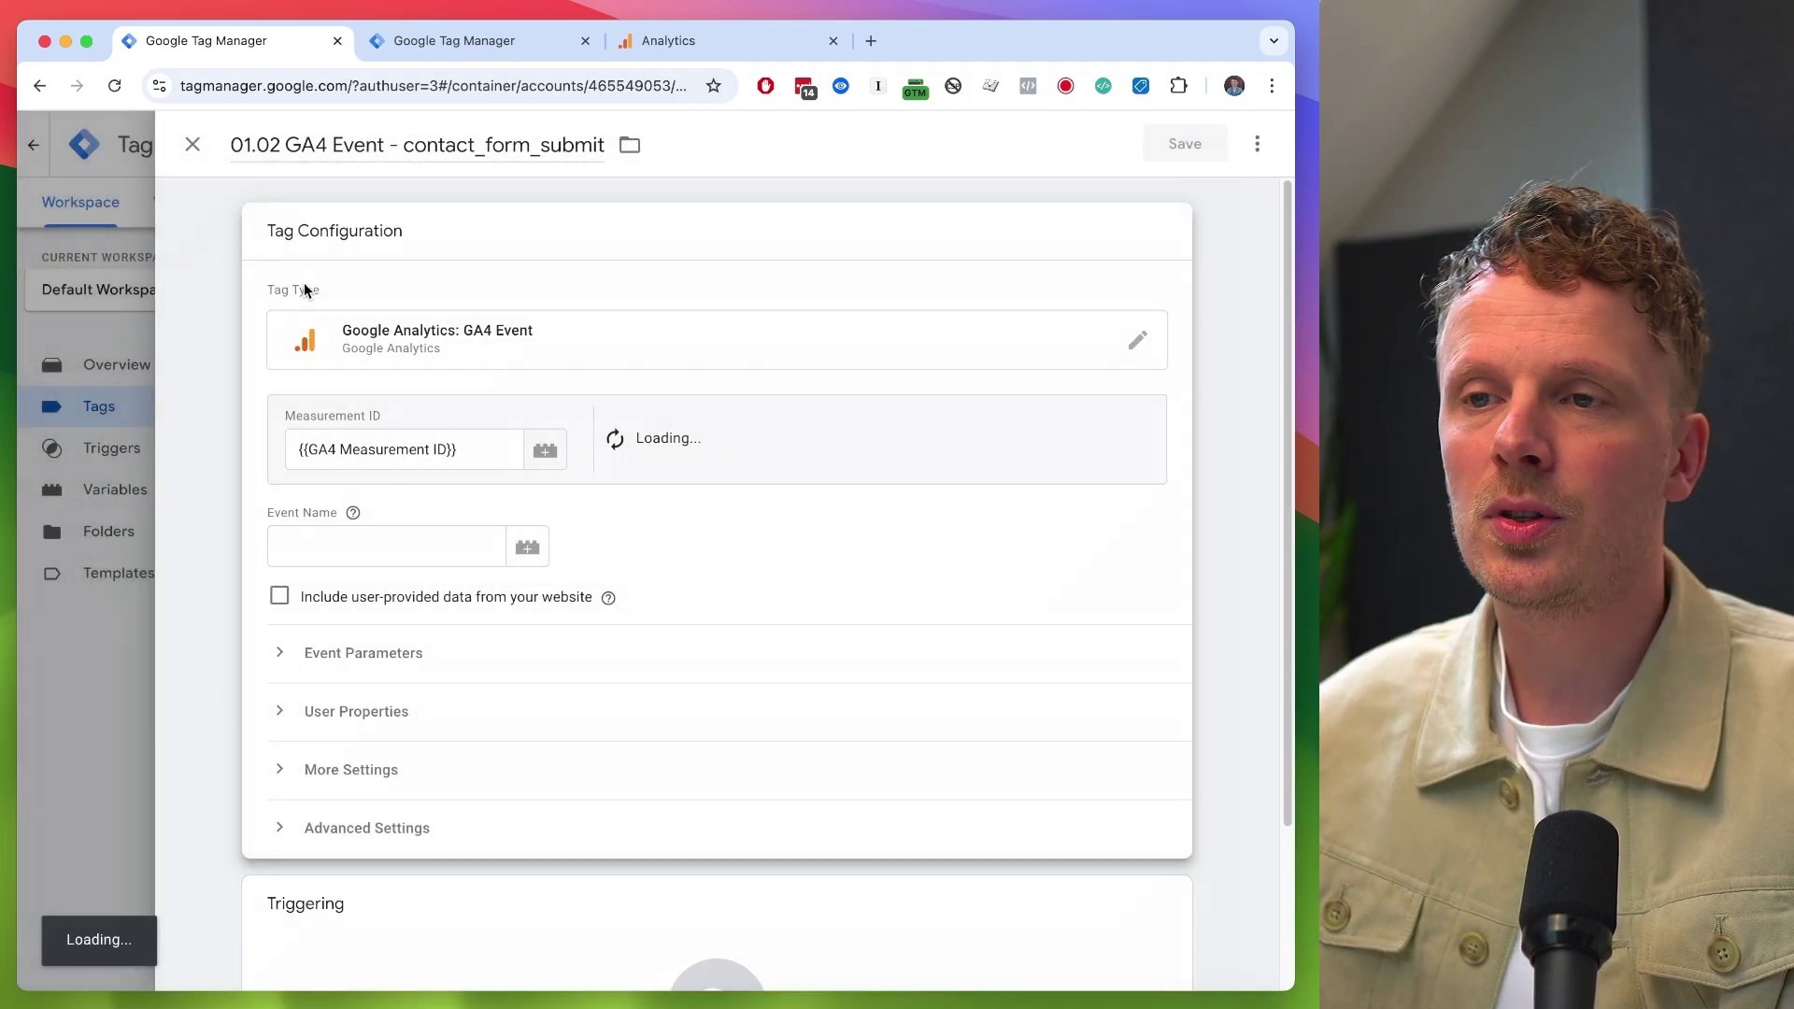
- Paste contact_form_submit as the tag's Event Name
click(336, 546)
key(ctrl+v)
double_click(348, 545)
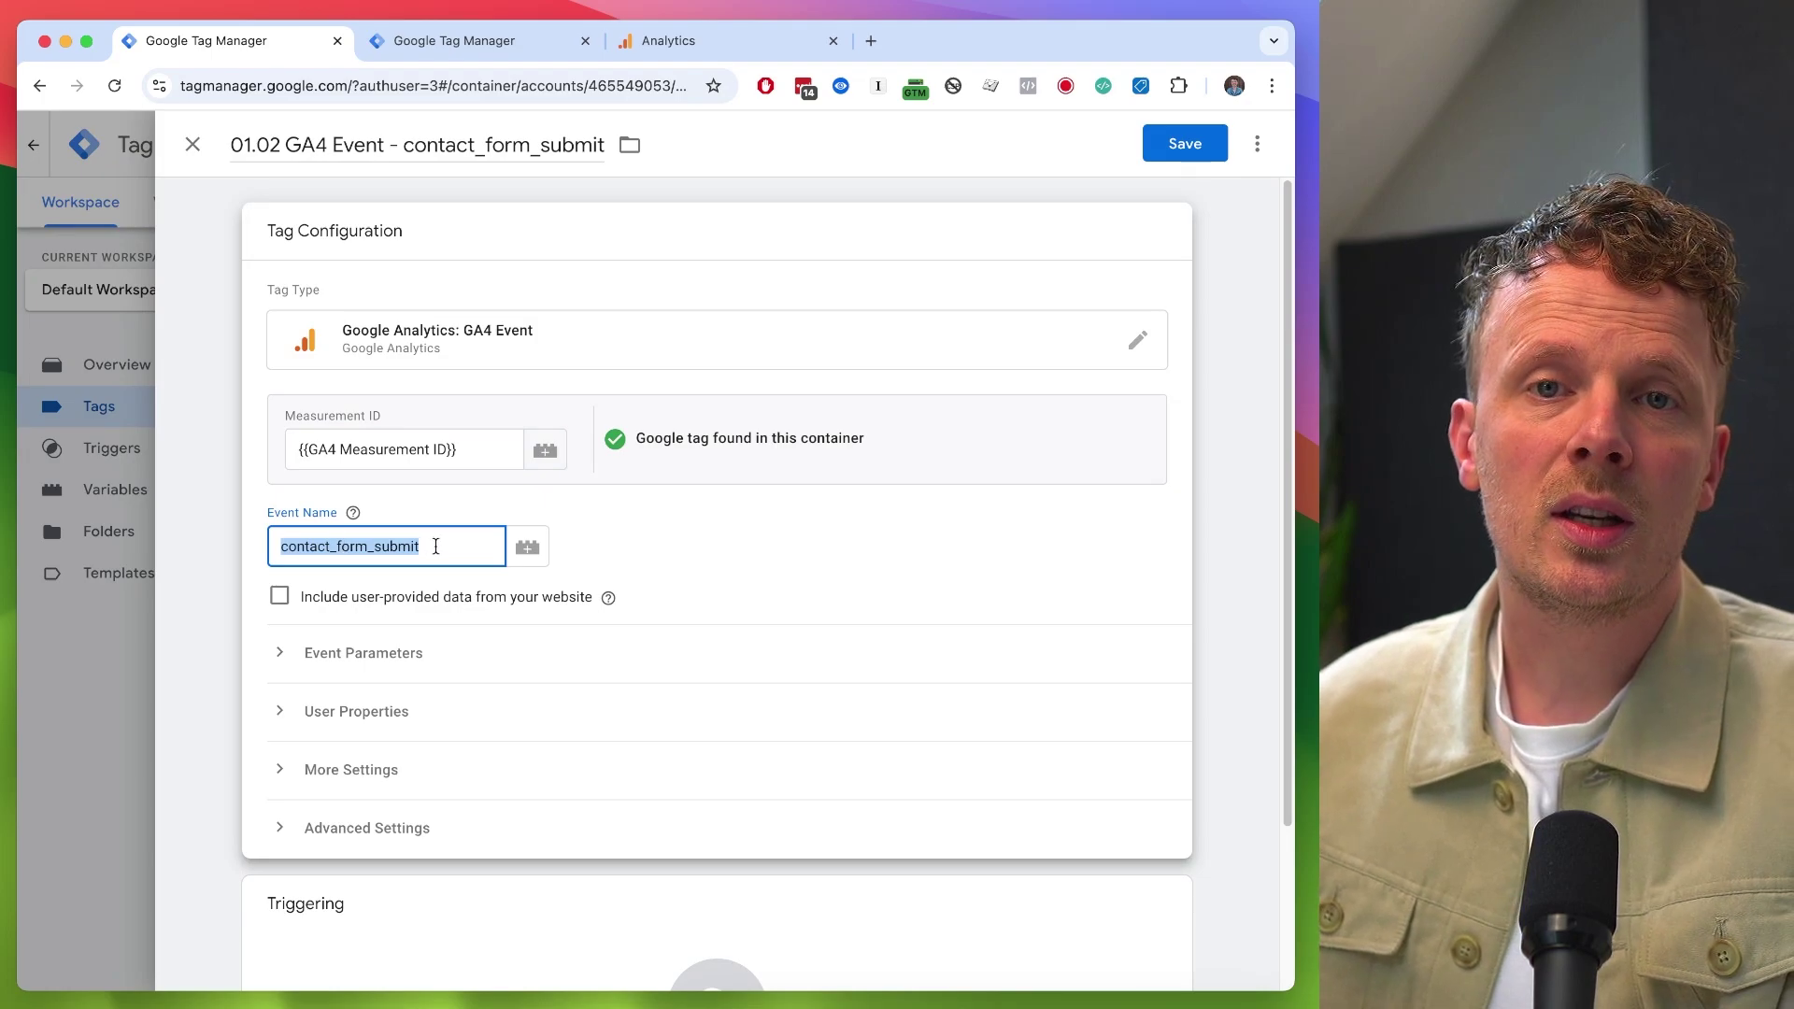
scroll(435, 546, down, 3)
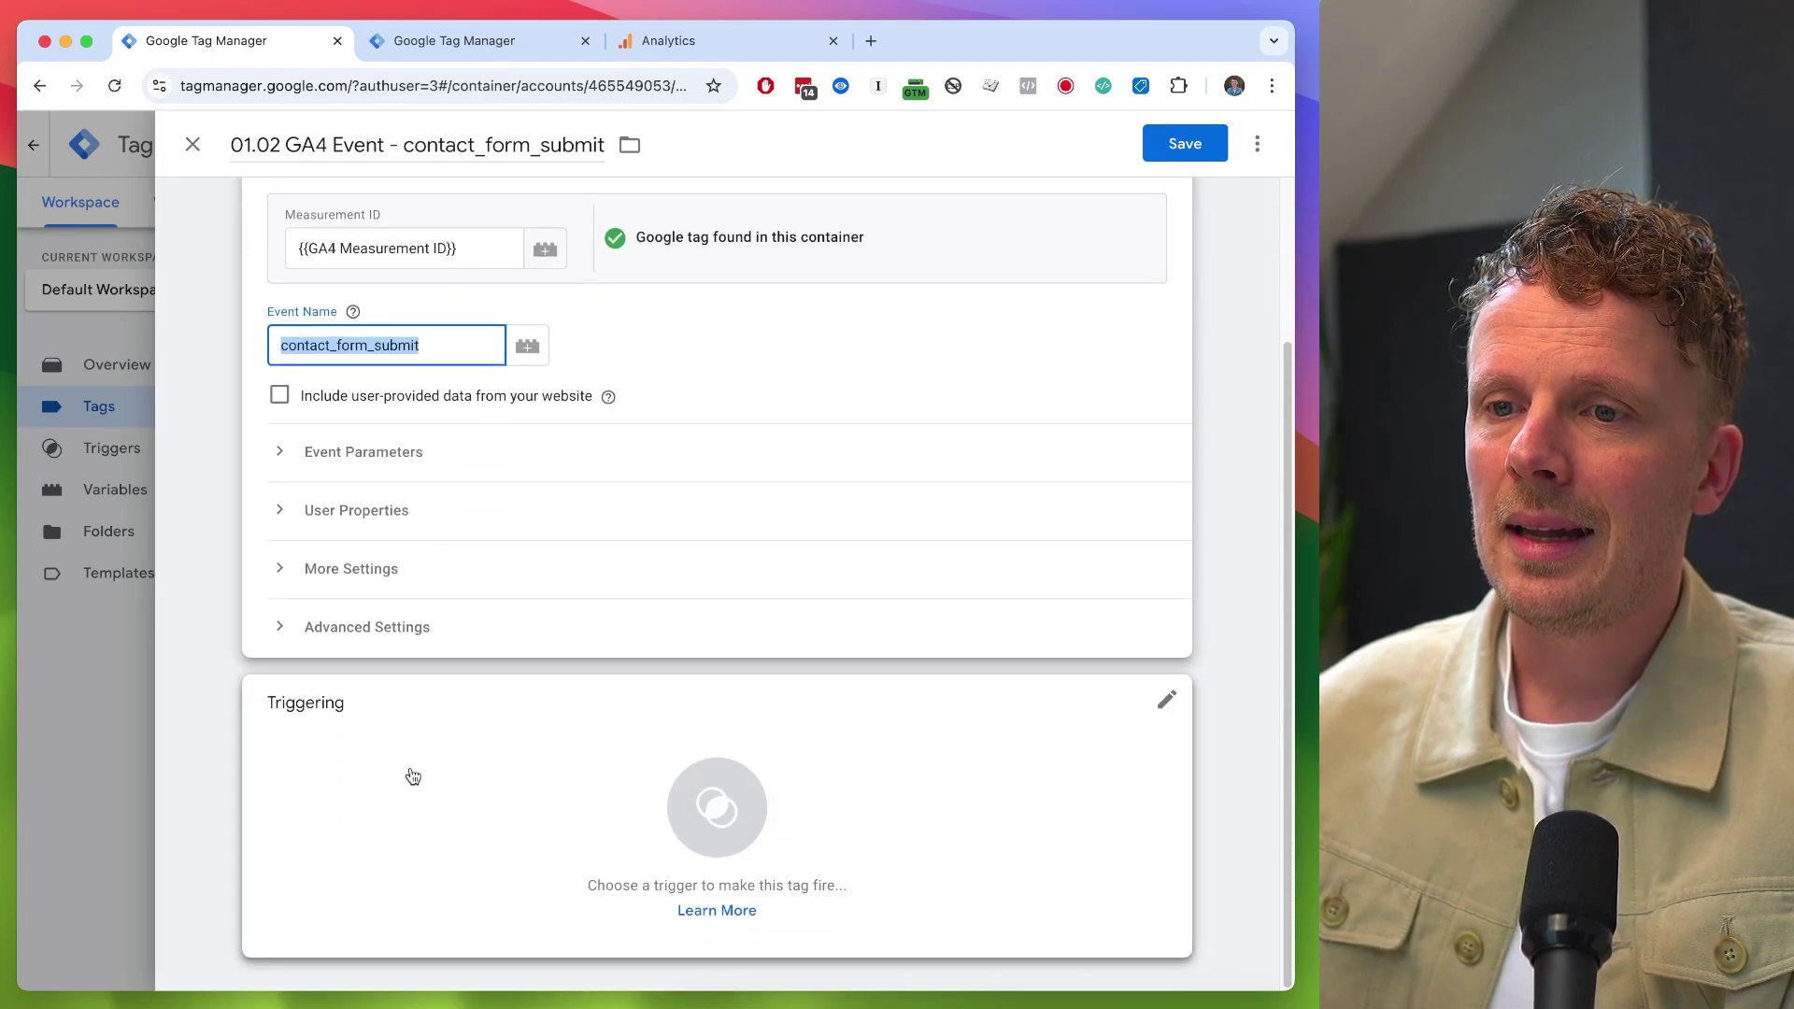
scroll(412, 777, up, 3)
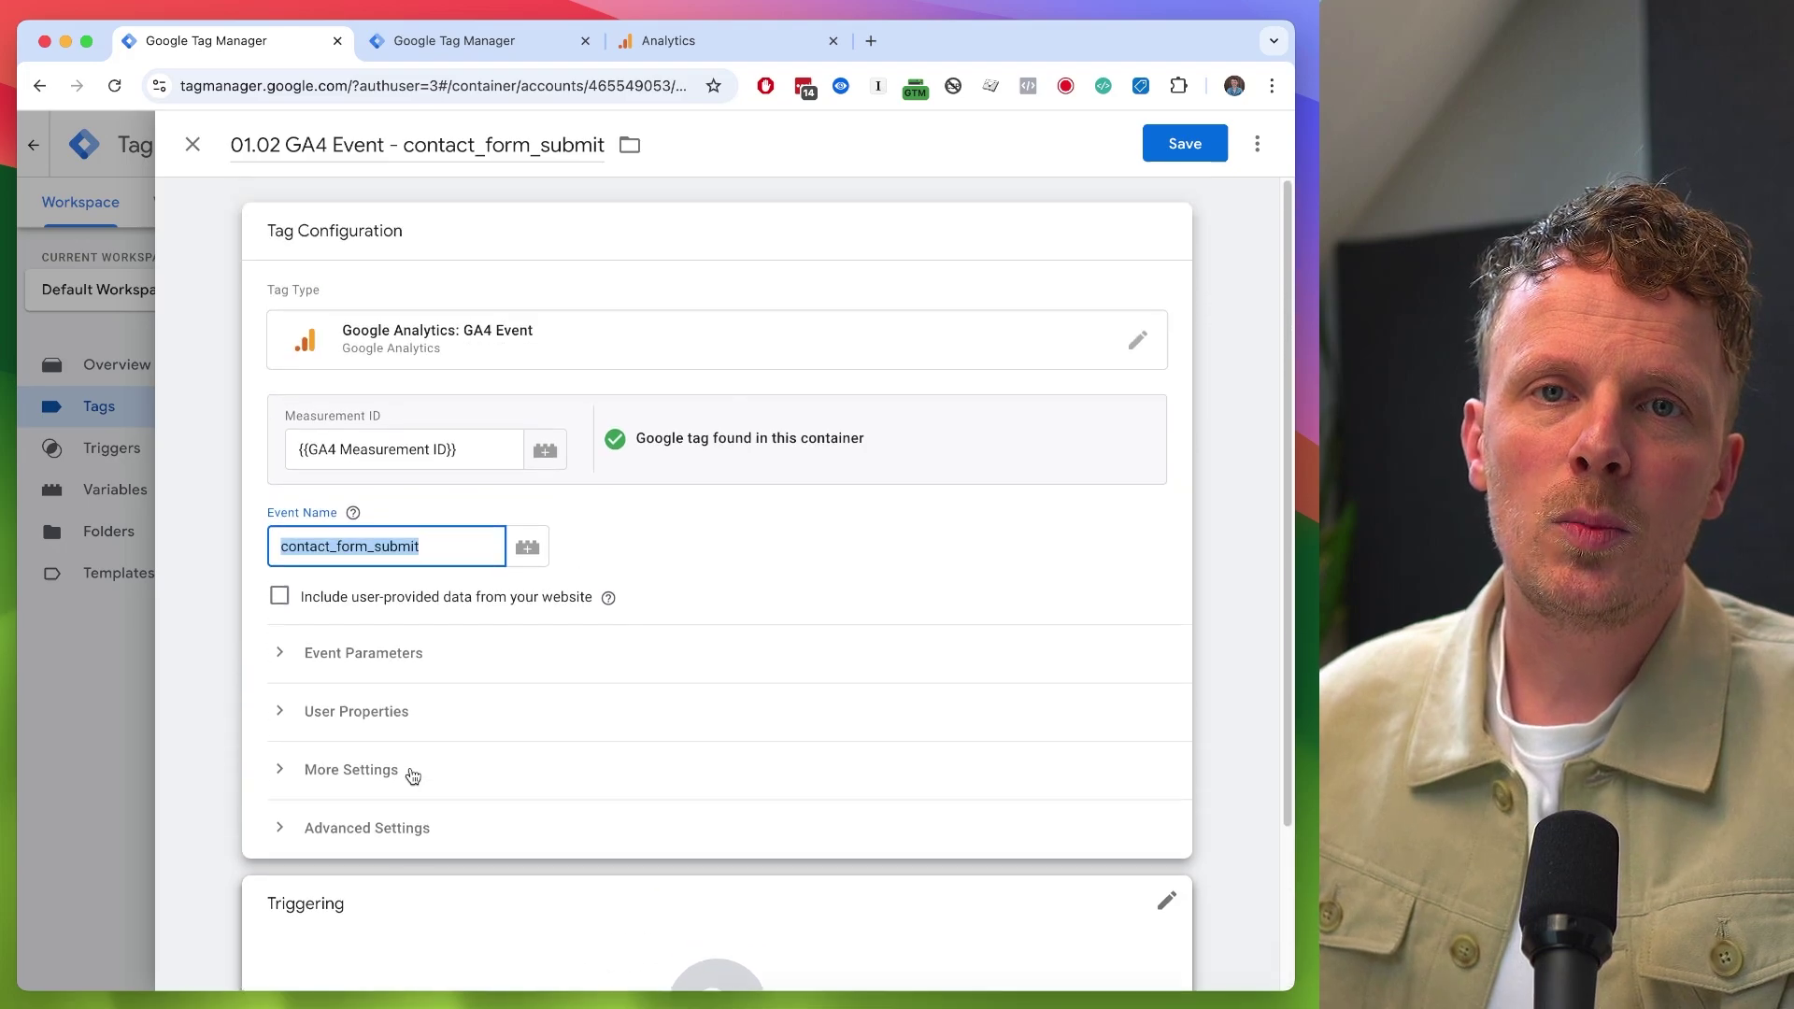
key(ctrl+t)
- Load leonkorteweg.nl and navigate to the /contact/bedankt/ thank-you page
text(leonkorteweg.nl)
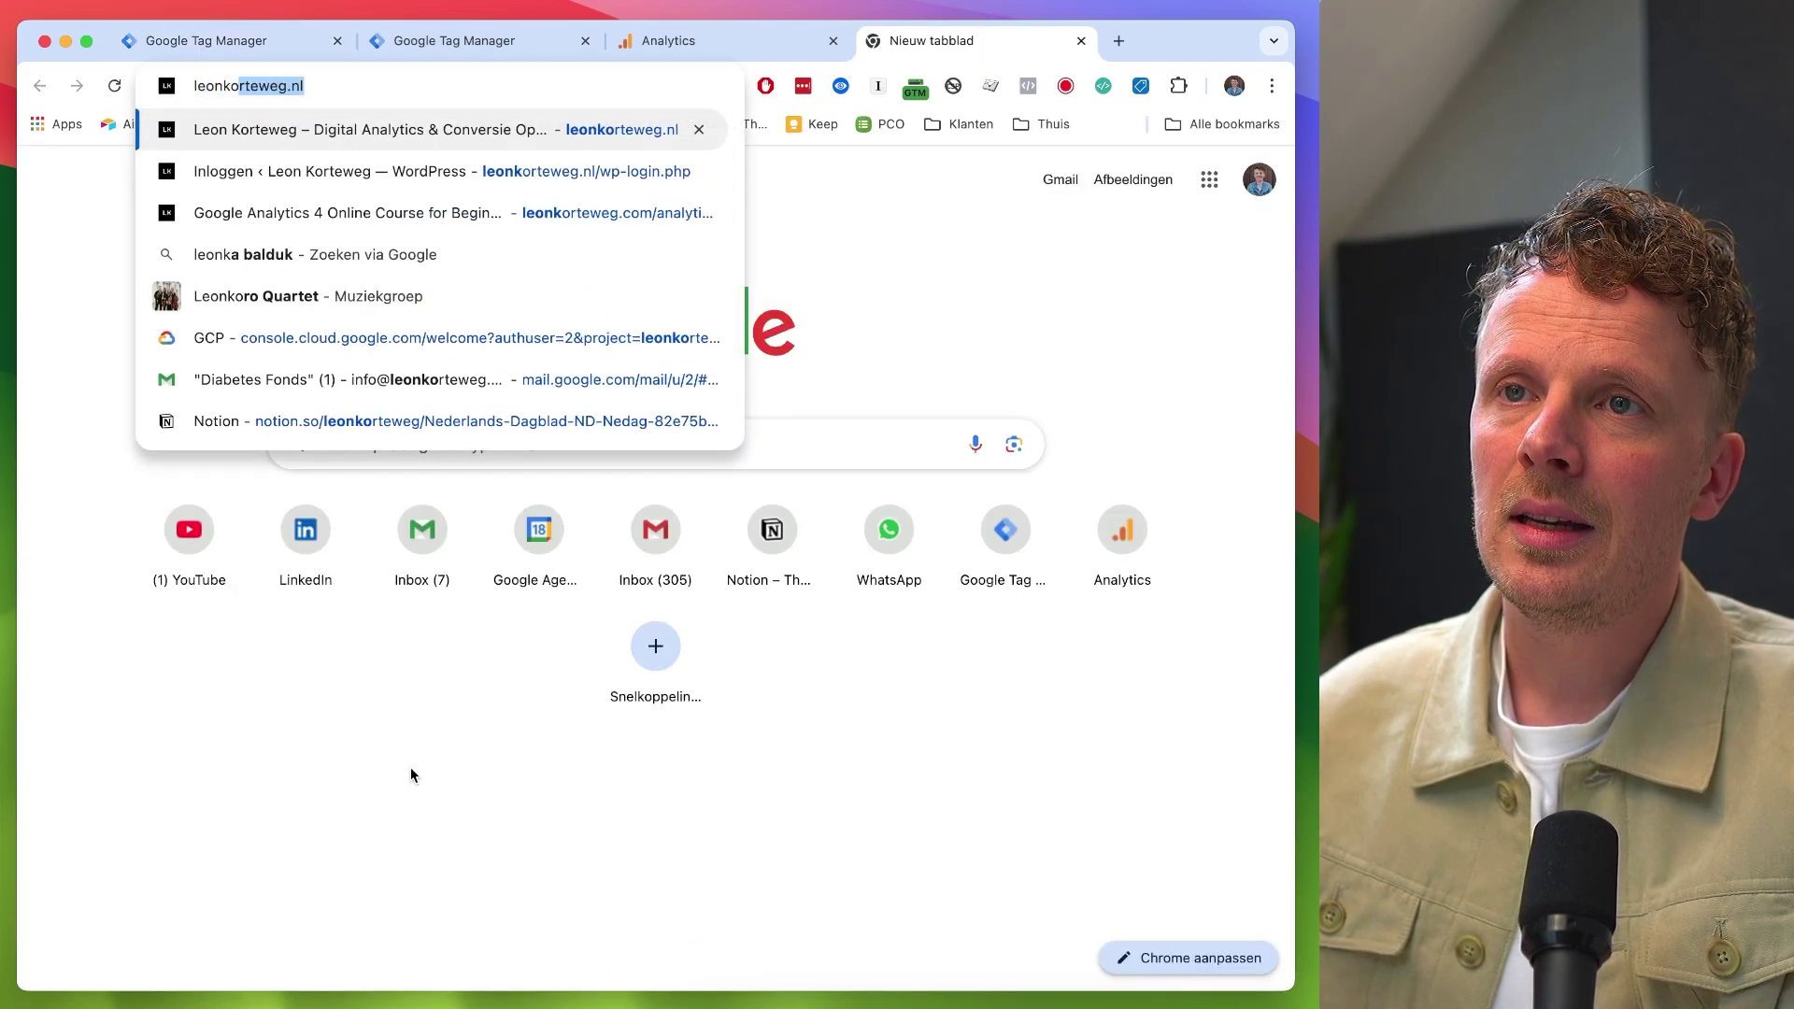
key(Return)
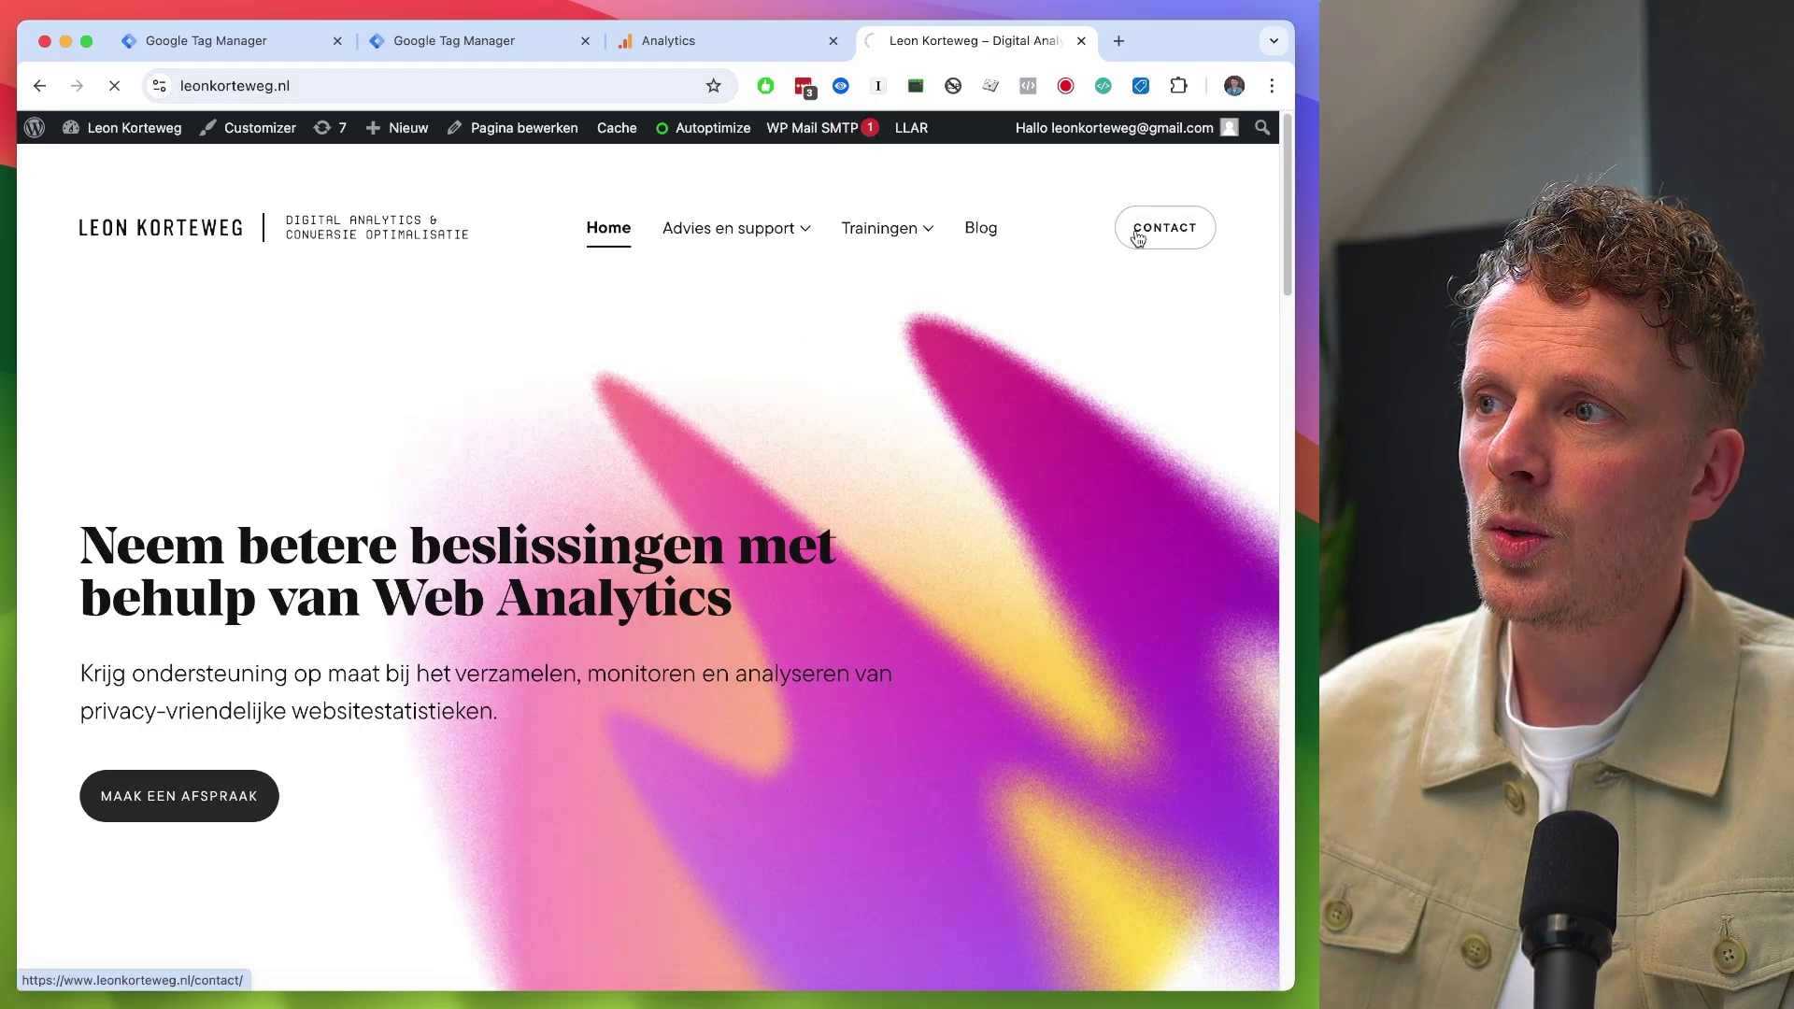
click(1137, 238)
scroll(411, 550, down, 3)
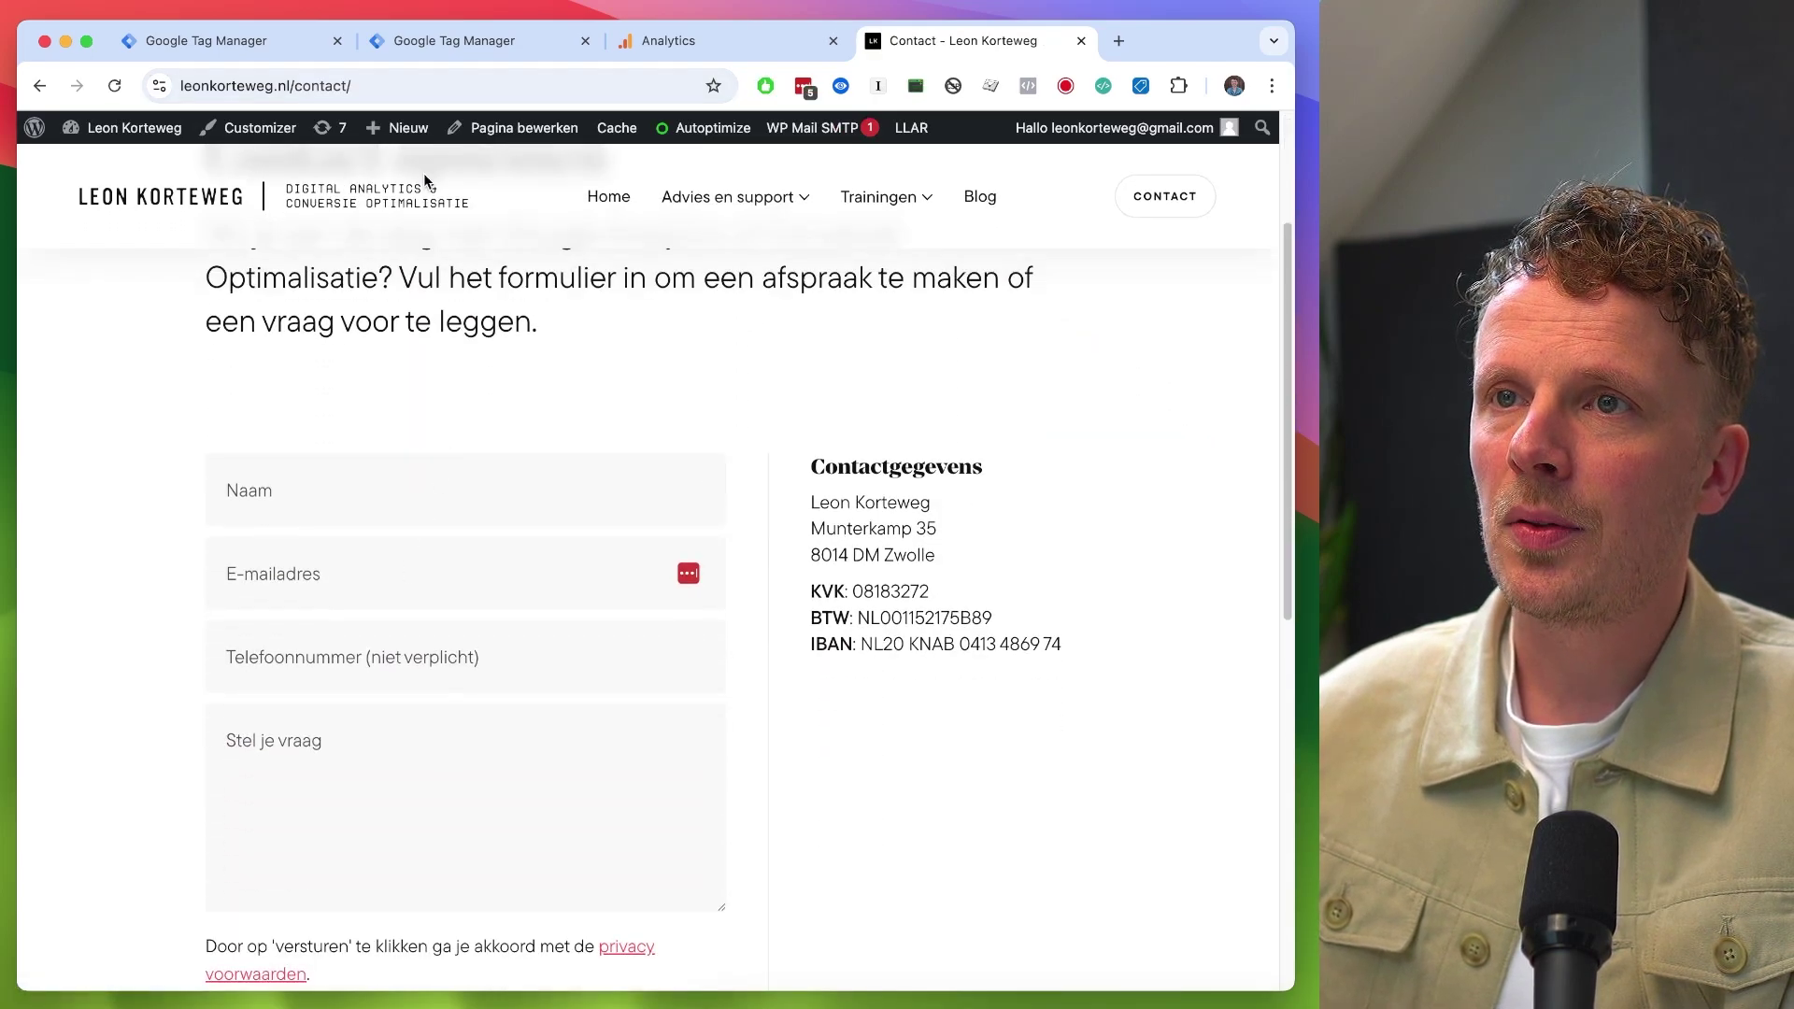
click(421, 85)
click(472, 88)
text(bedankt/)
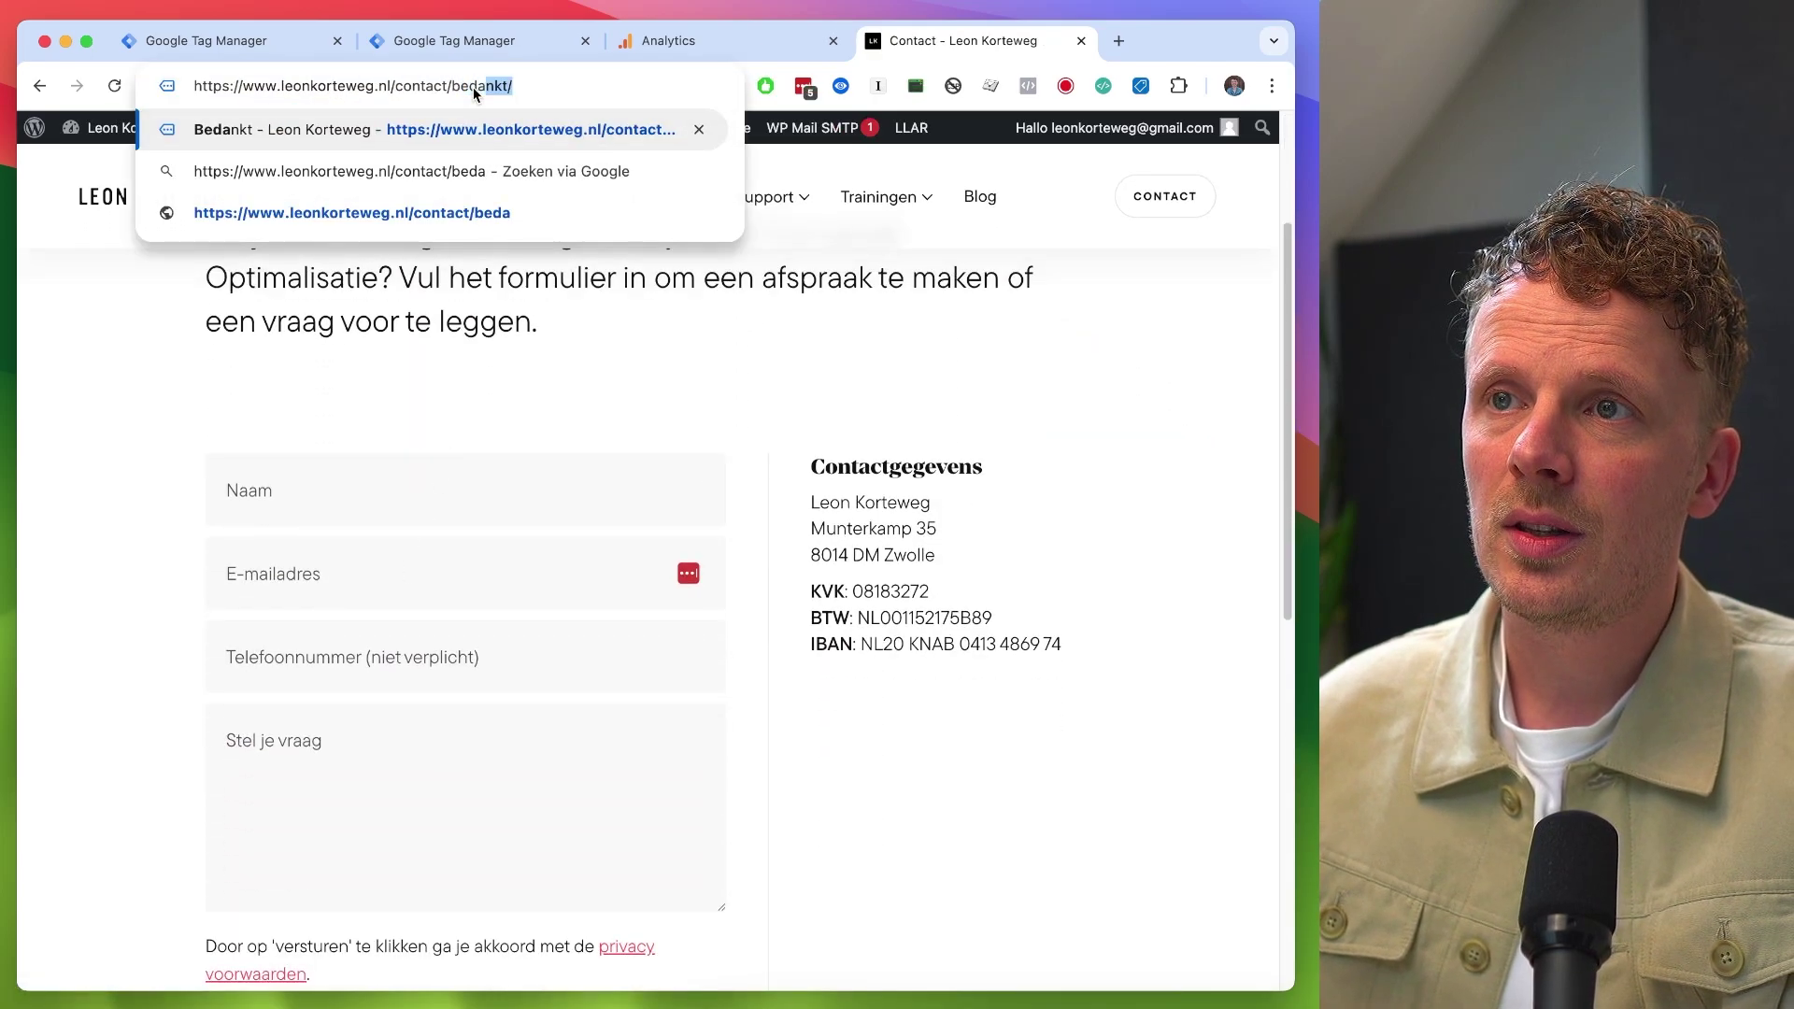
key(Return)
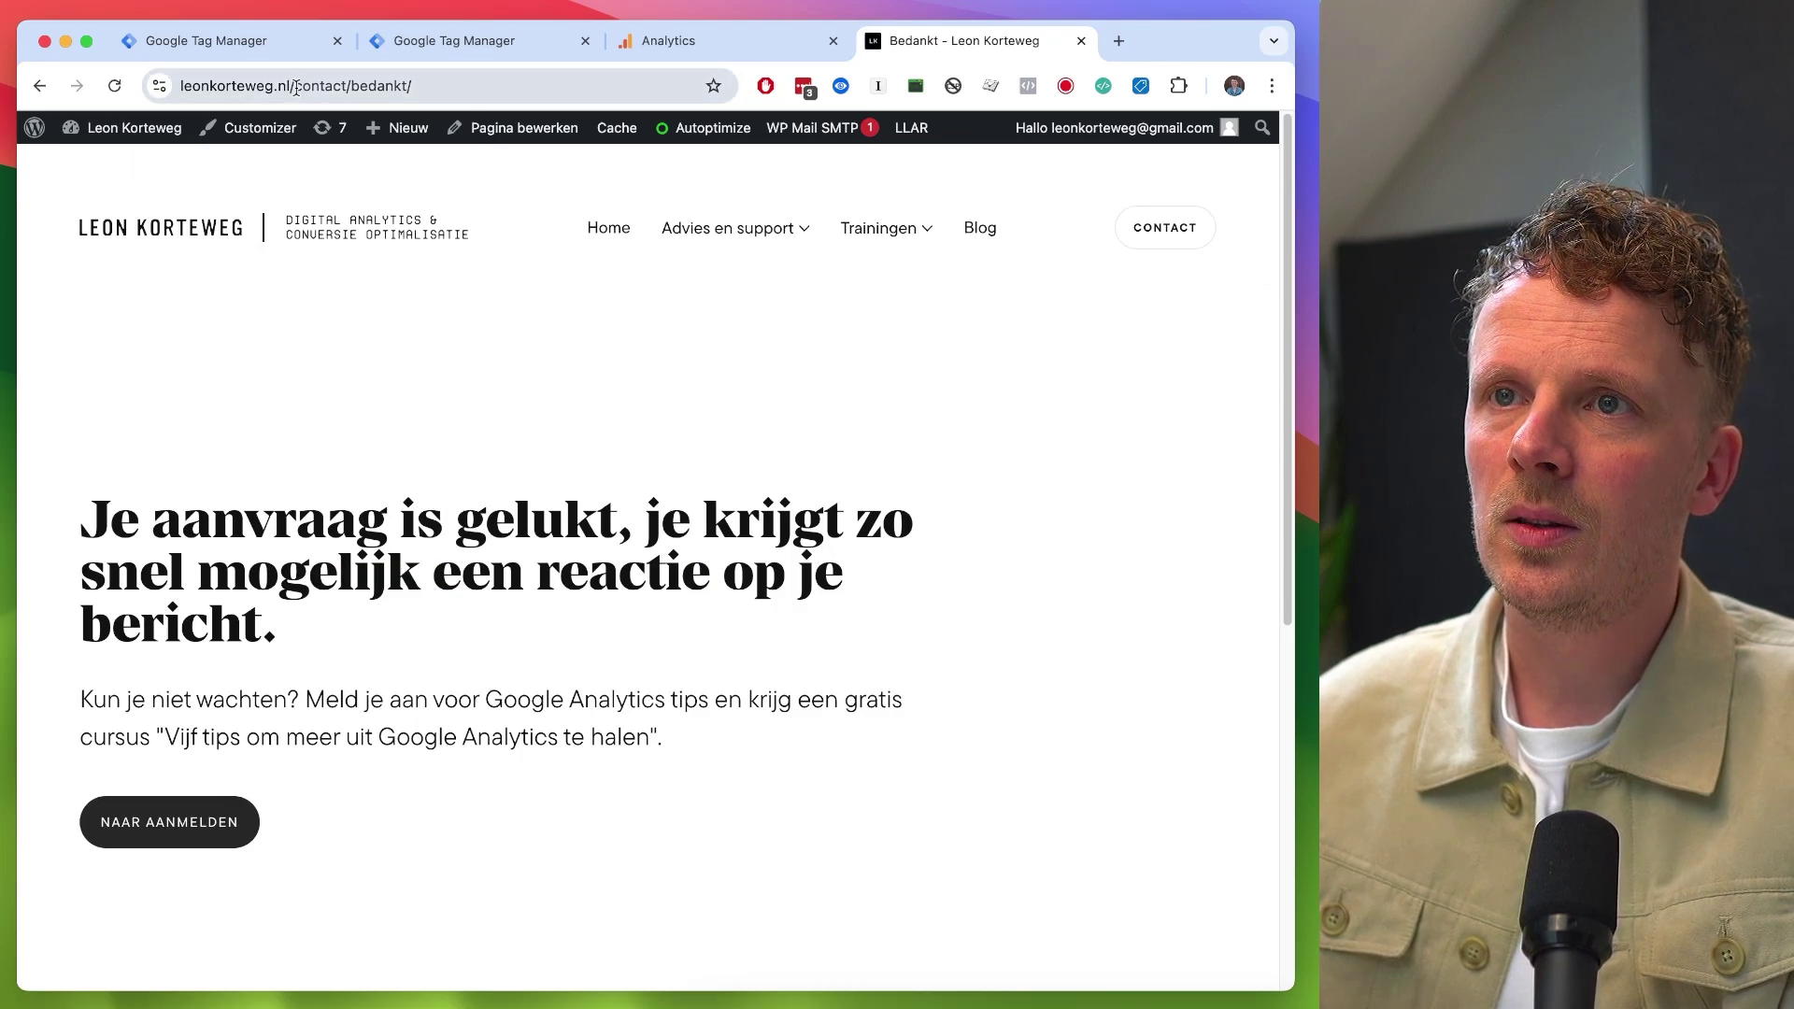
- Copy the path /contact/bedankt/ from the address bar and return to Tag Manager
click(291, 85)
drag(377, 86, 499, 86)
key(super+c)
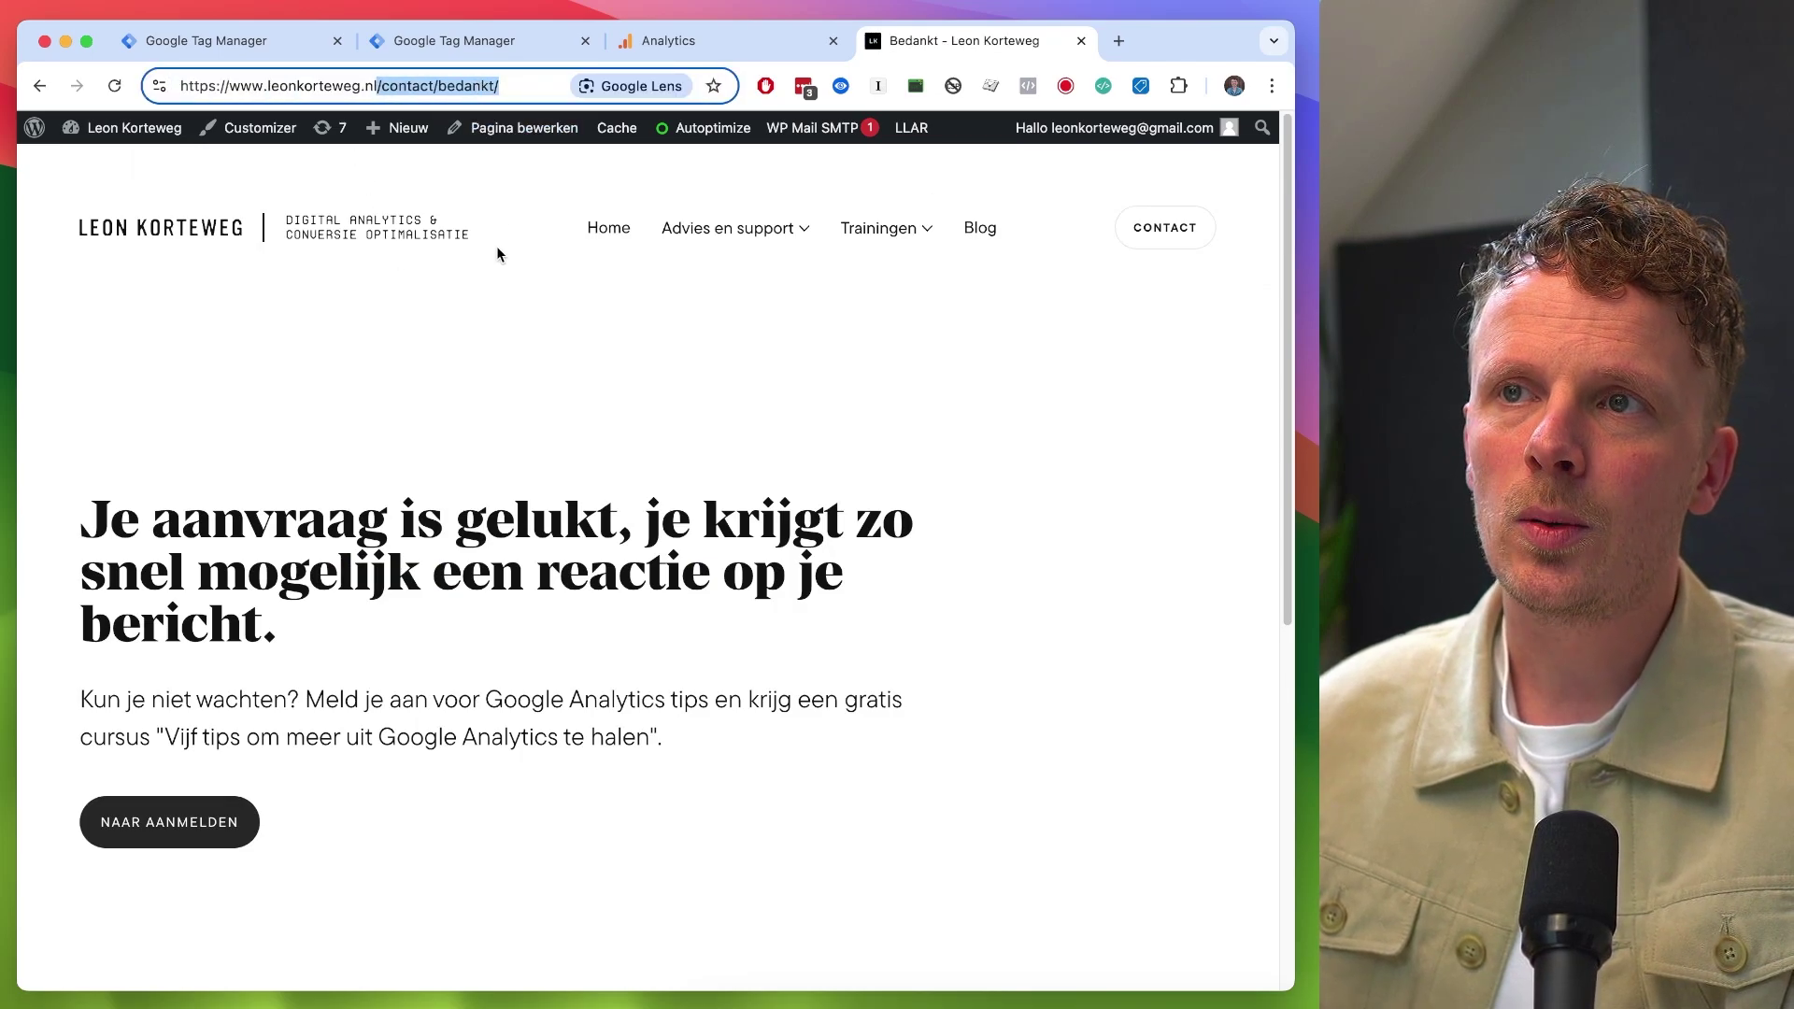
key(super+1)
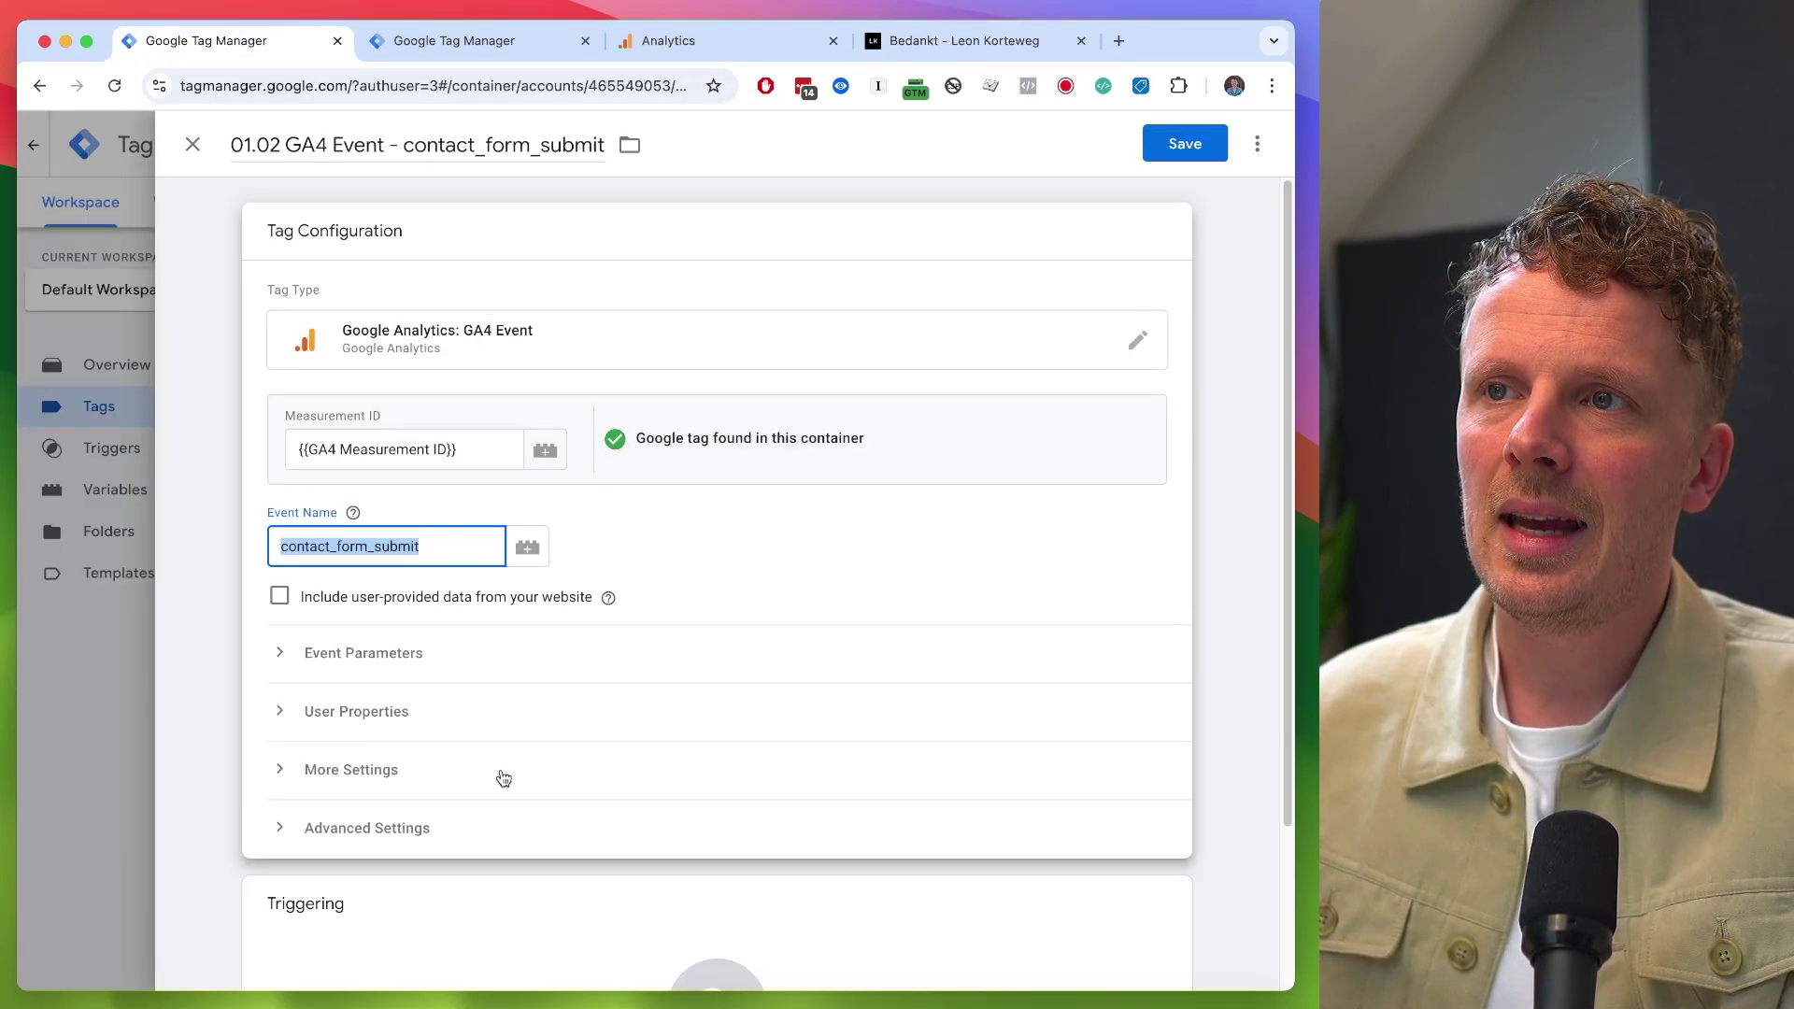
- Start a new trigger for the tag and name it 'Form - Contact Form'
scroll(502, 776, down, 3)
click(469, 811)
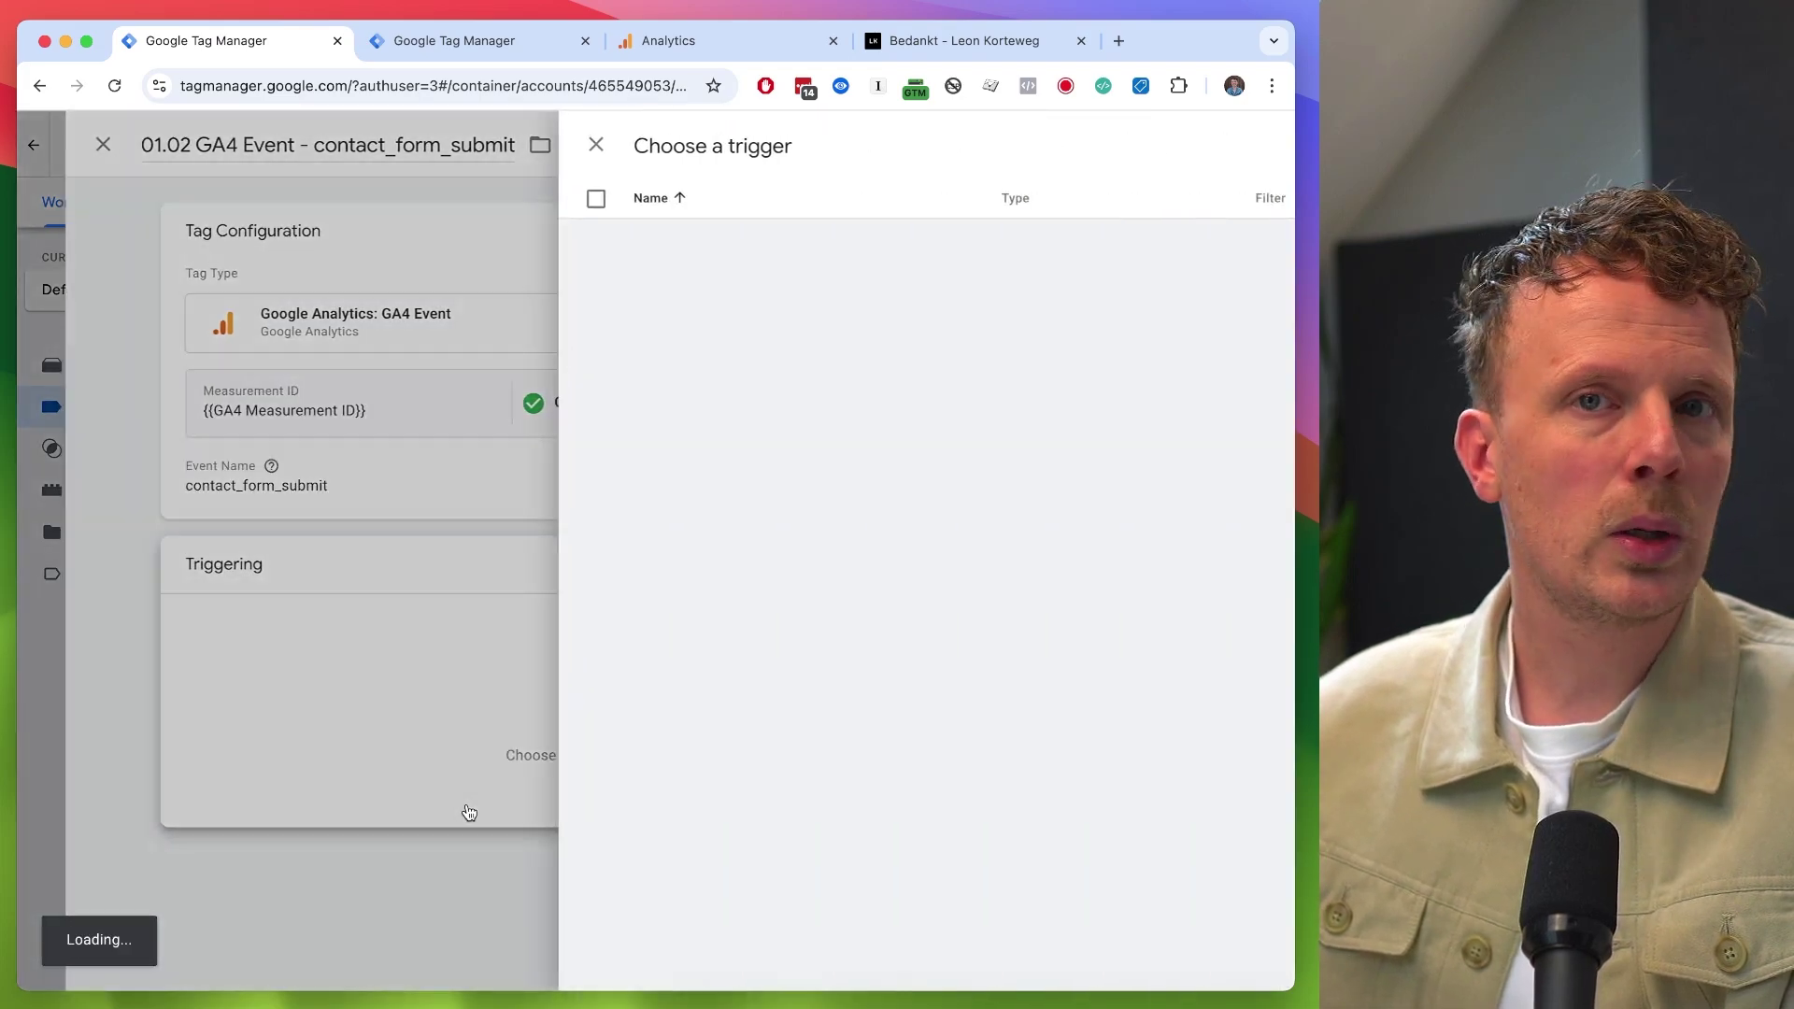
click(1249, 146)
click(299, 147)
text(Form -)
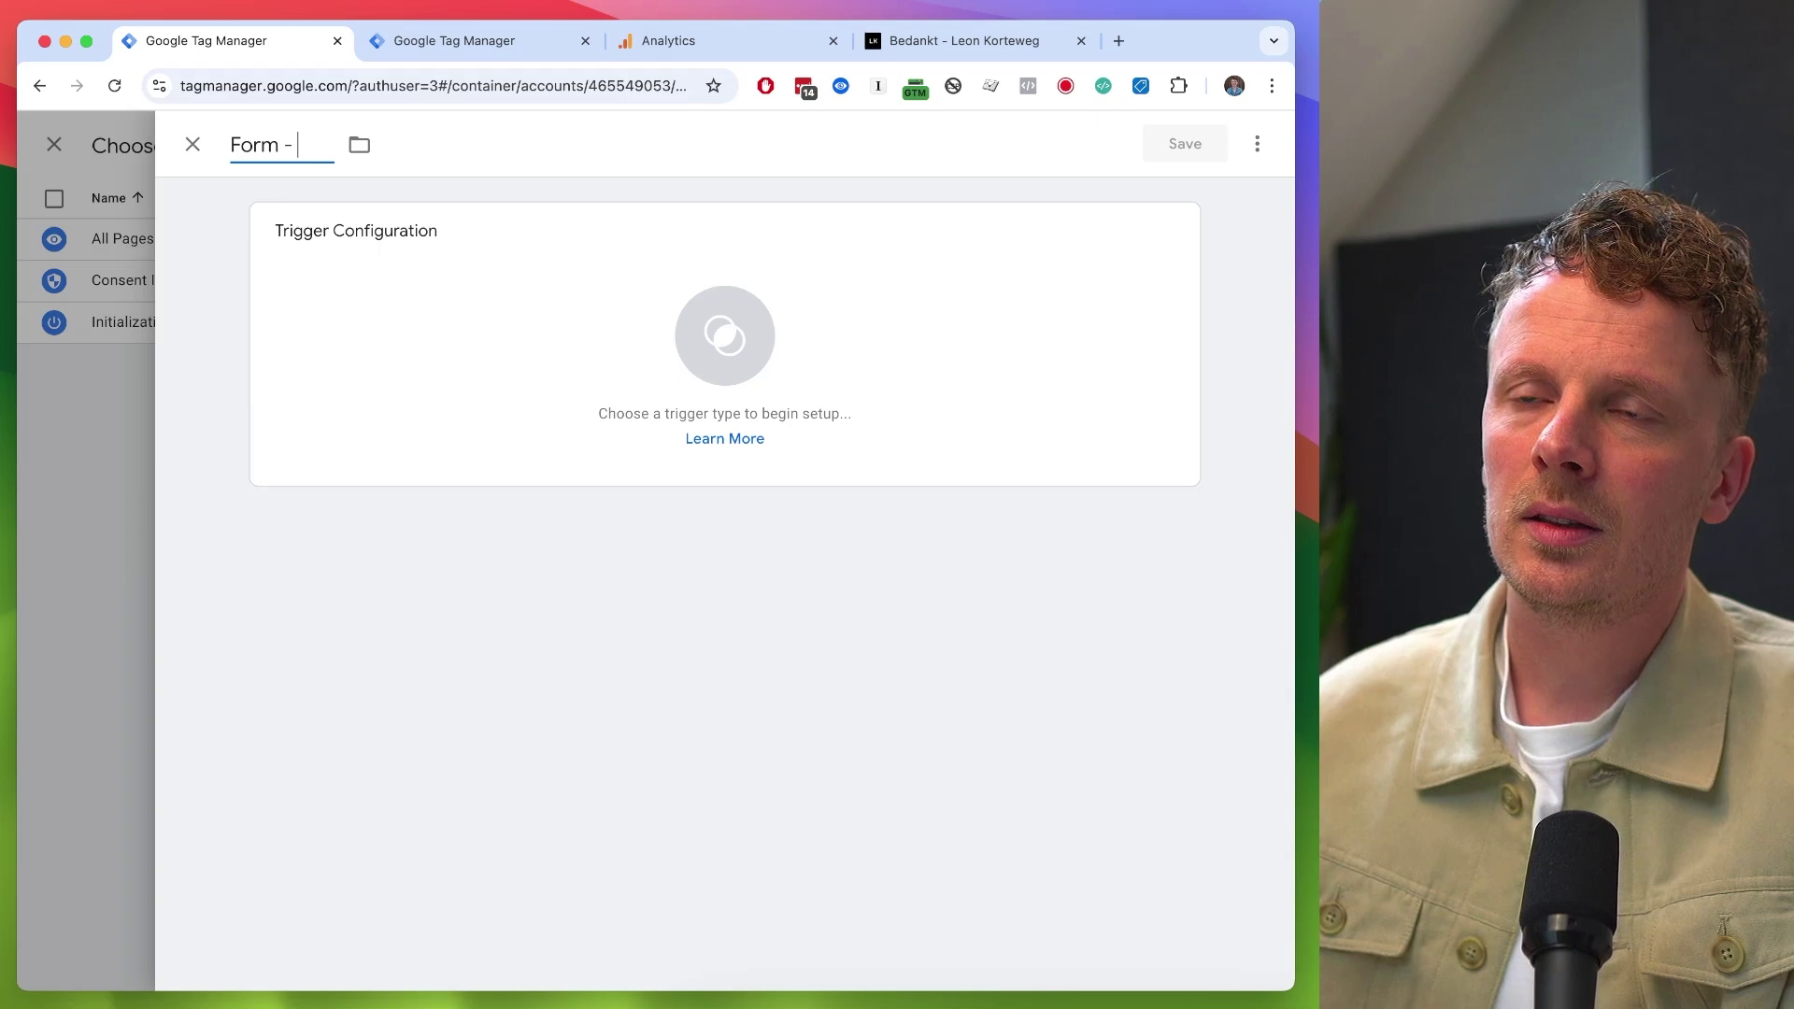
key(super+v)
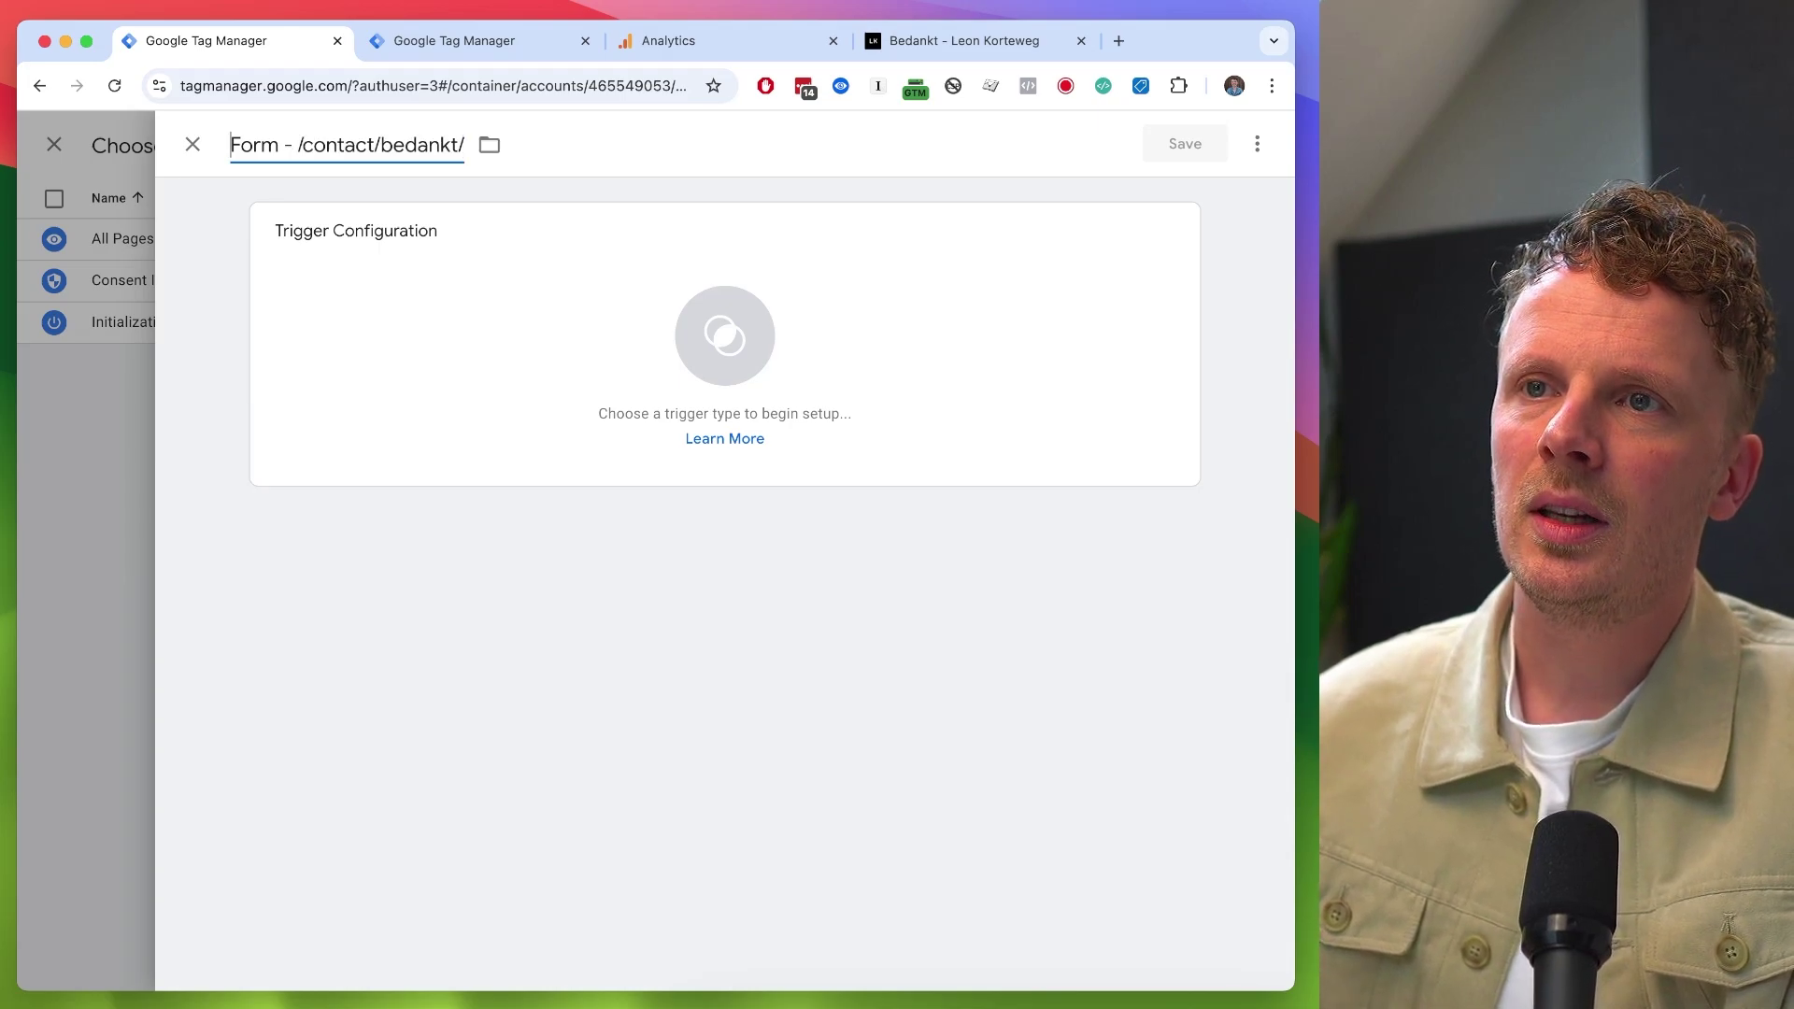
key(shift+super+Right)
text(Contact form)
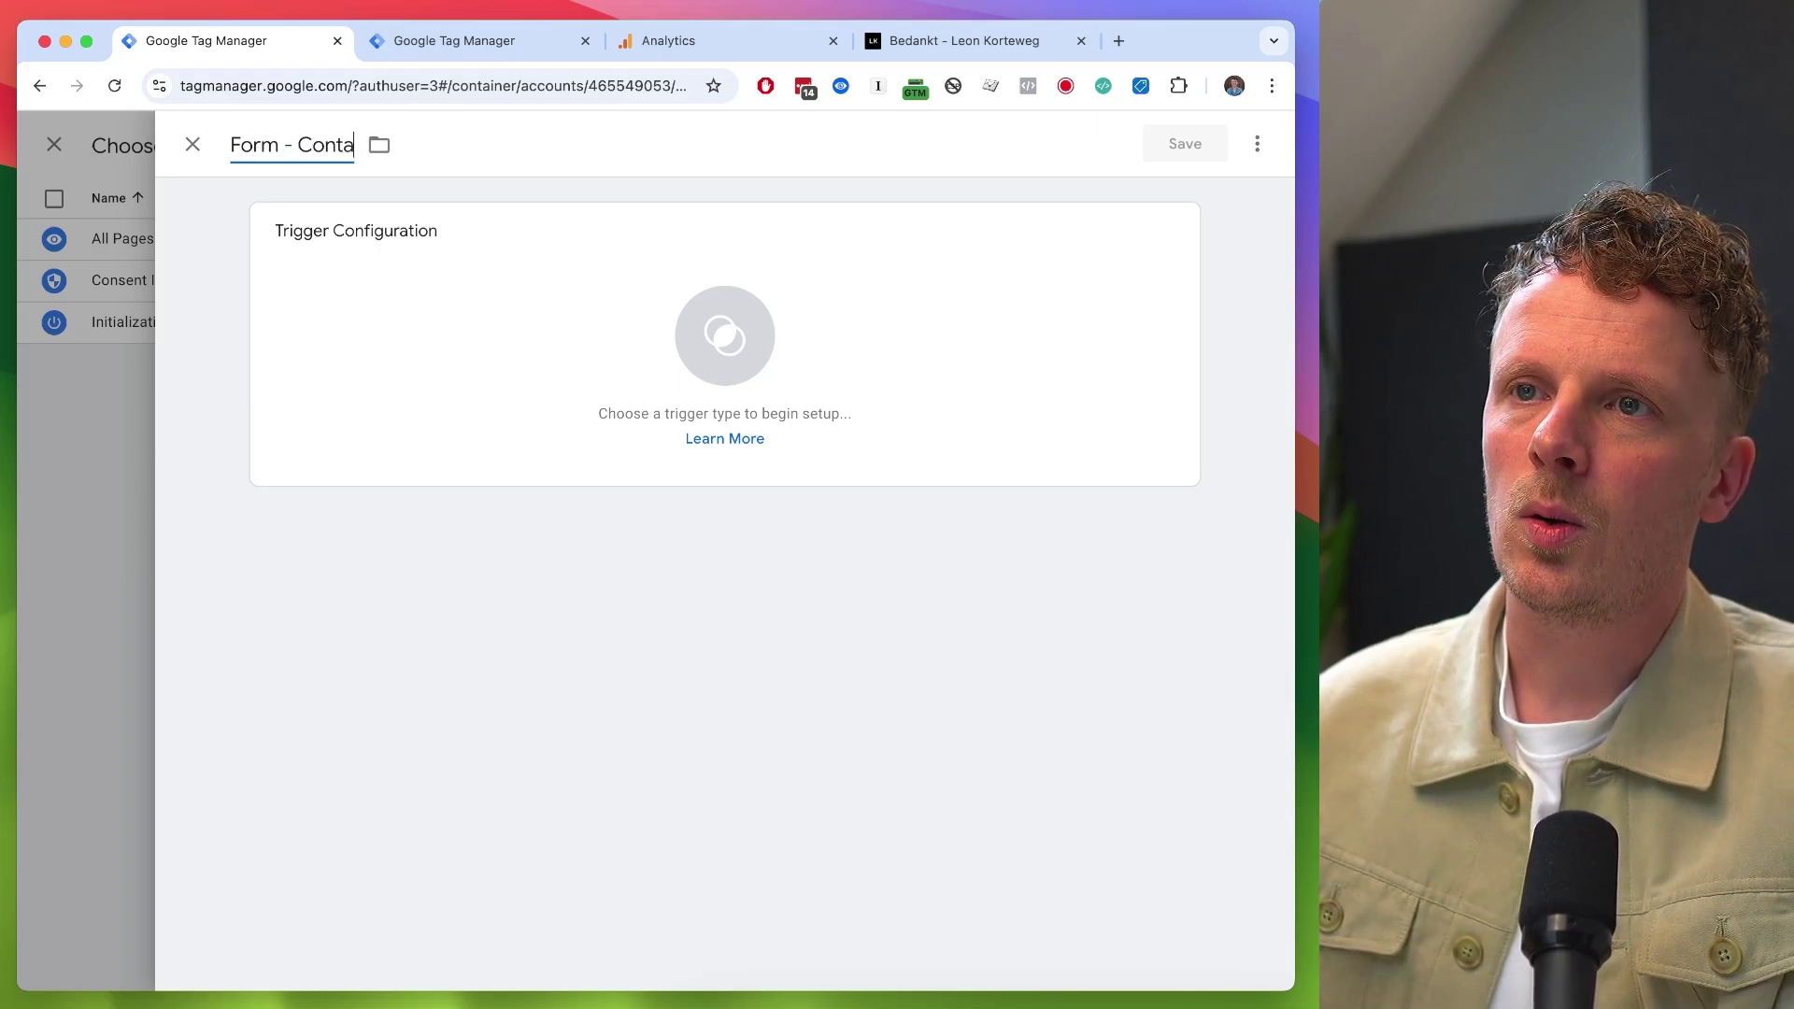
key(BackSpace)
key(BackSpace)
key(BackSpace)
key(BackSpace)
text(Form)
click(815, 446)
- Make it a DOM Ready trigger where Page Path contains /contact/bedankt/, saving trigger and tag
click(815, 441)
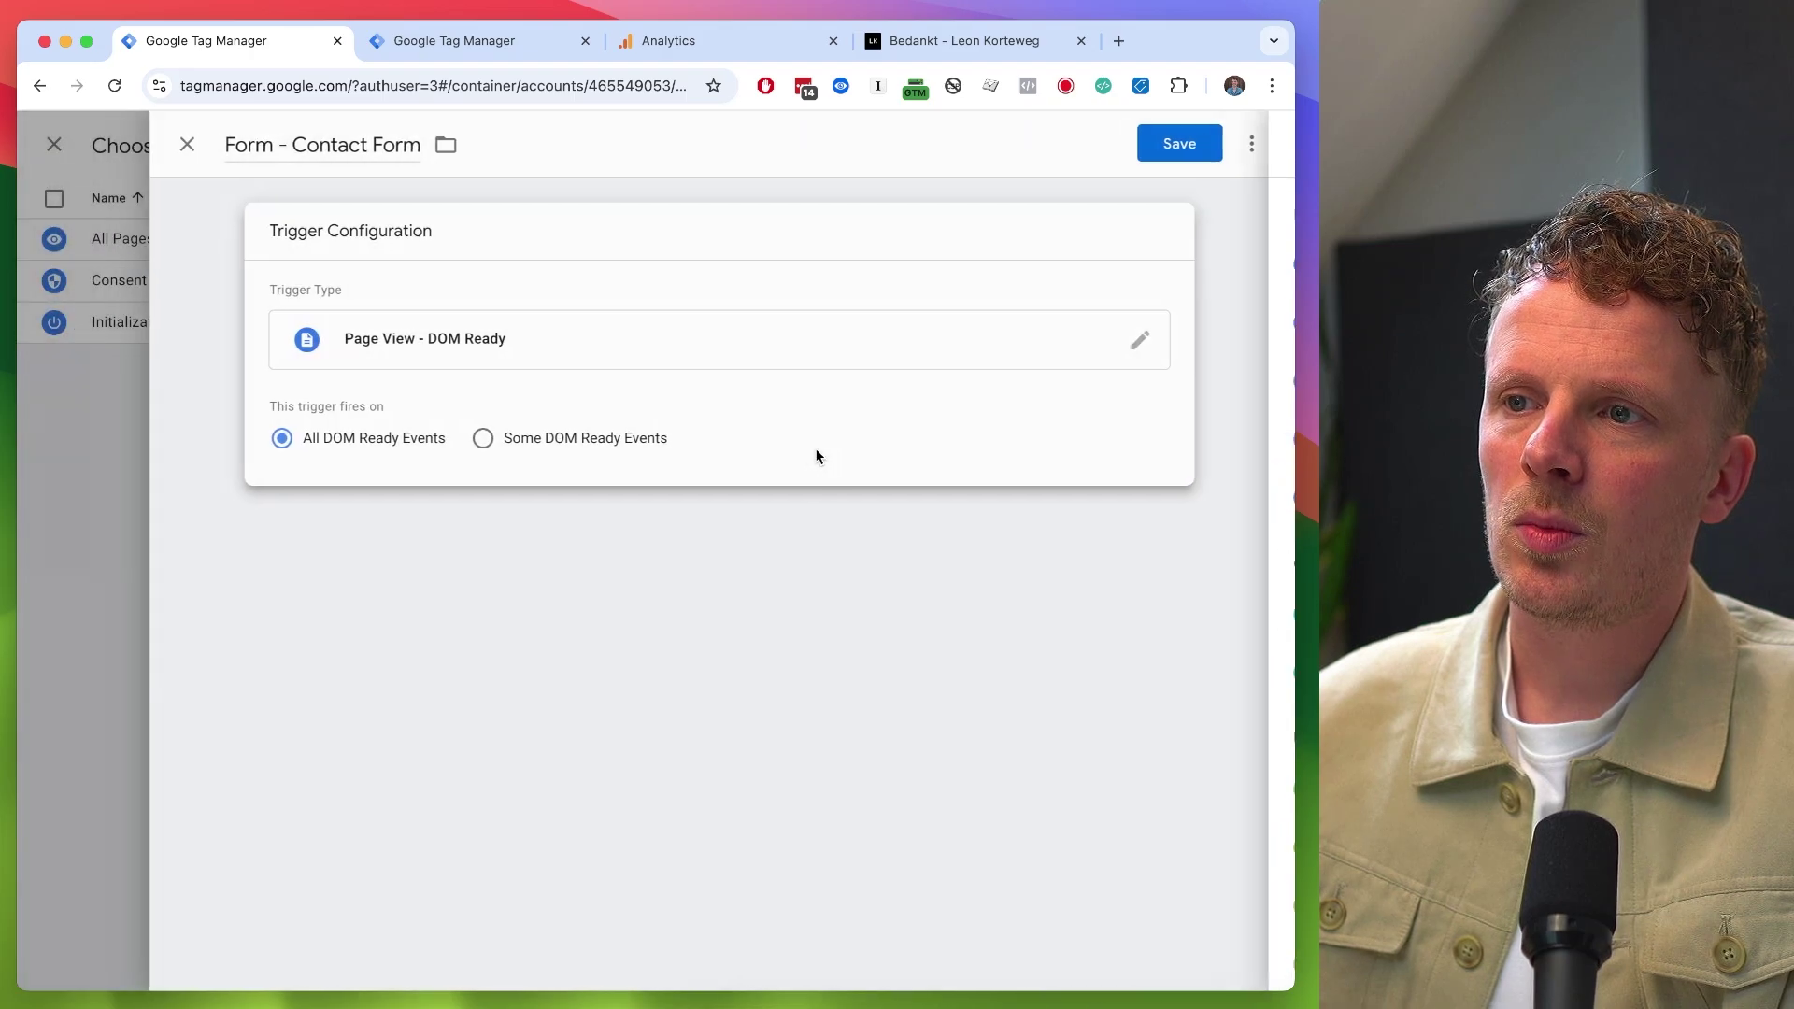
click(593, 445)
click(468, 519)
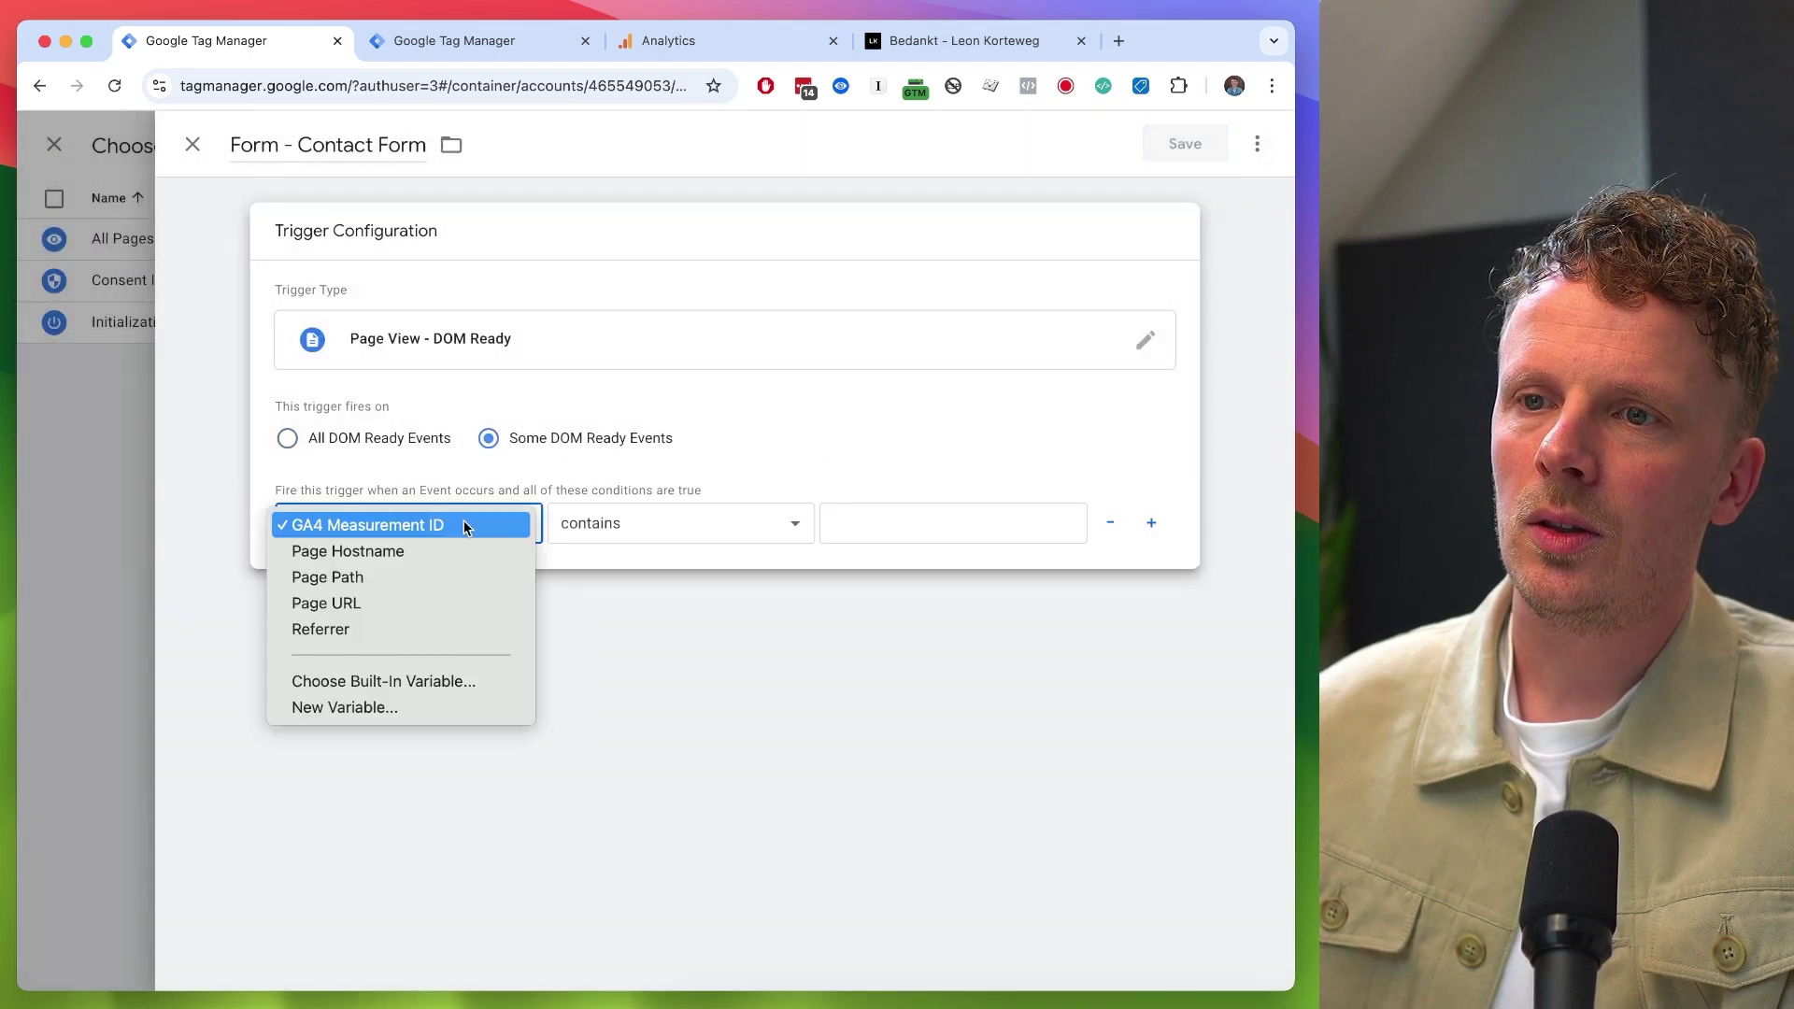
click(908, 529)
text(/contact/bedankt/)
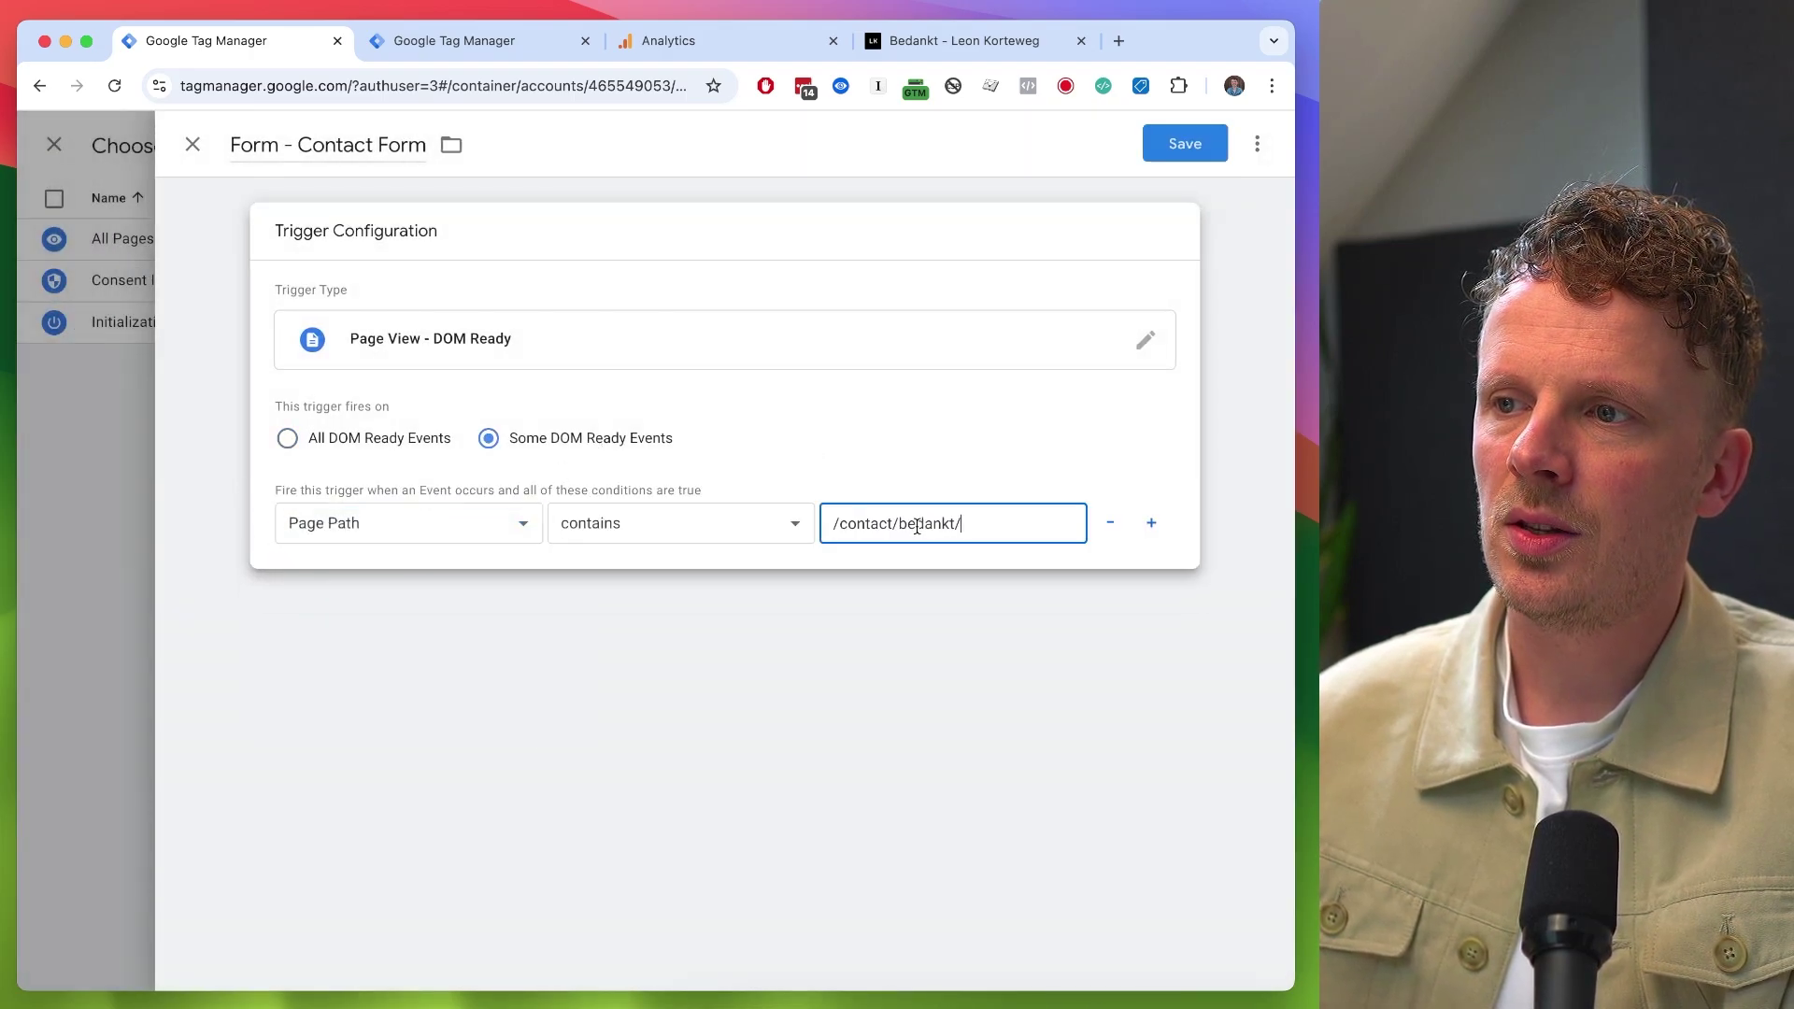
click(1185, 146)
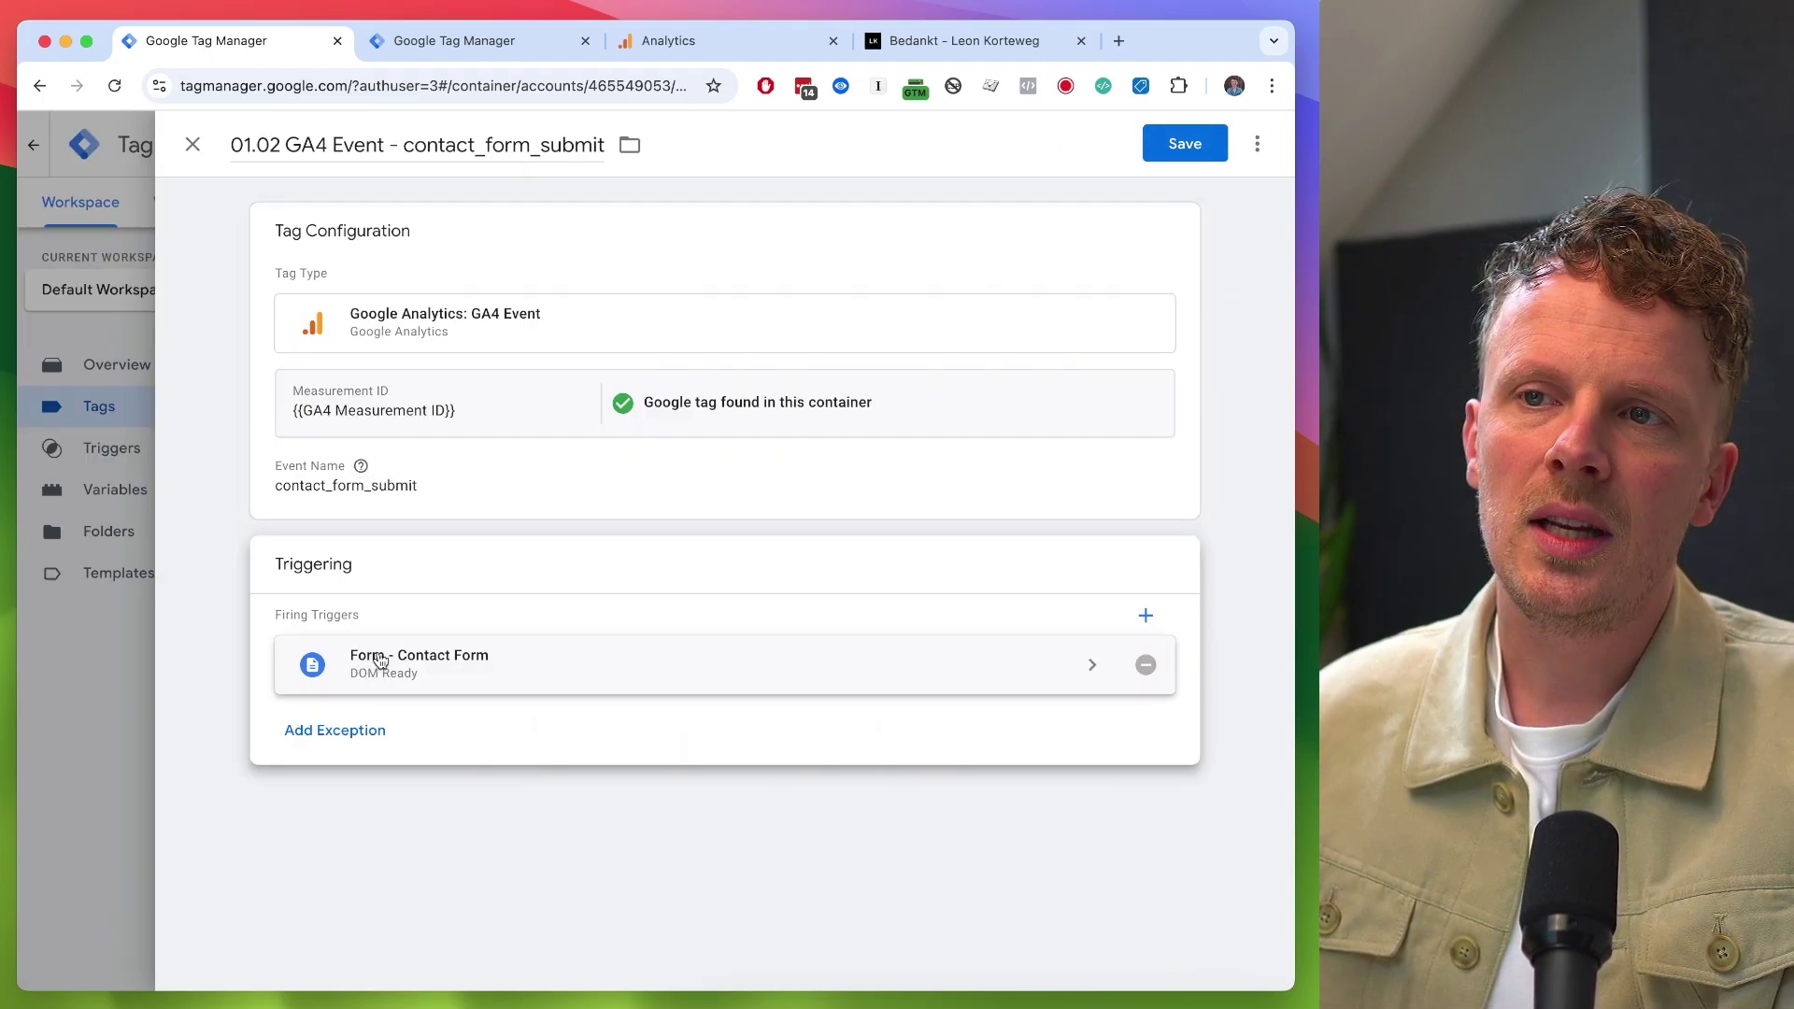
click(1181, 147)
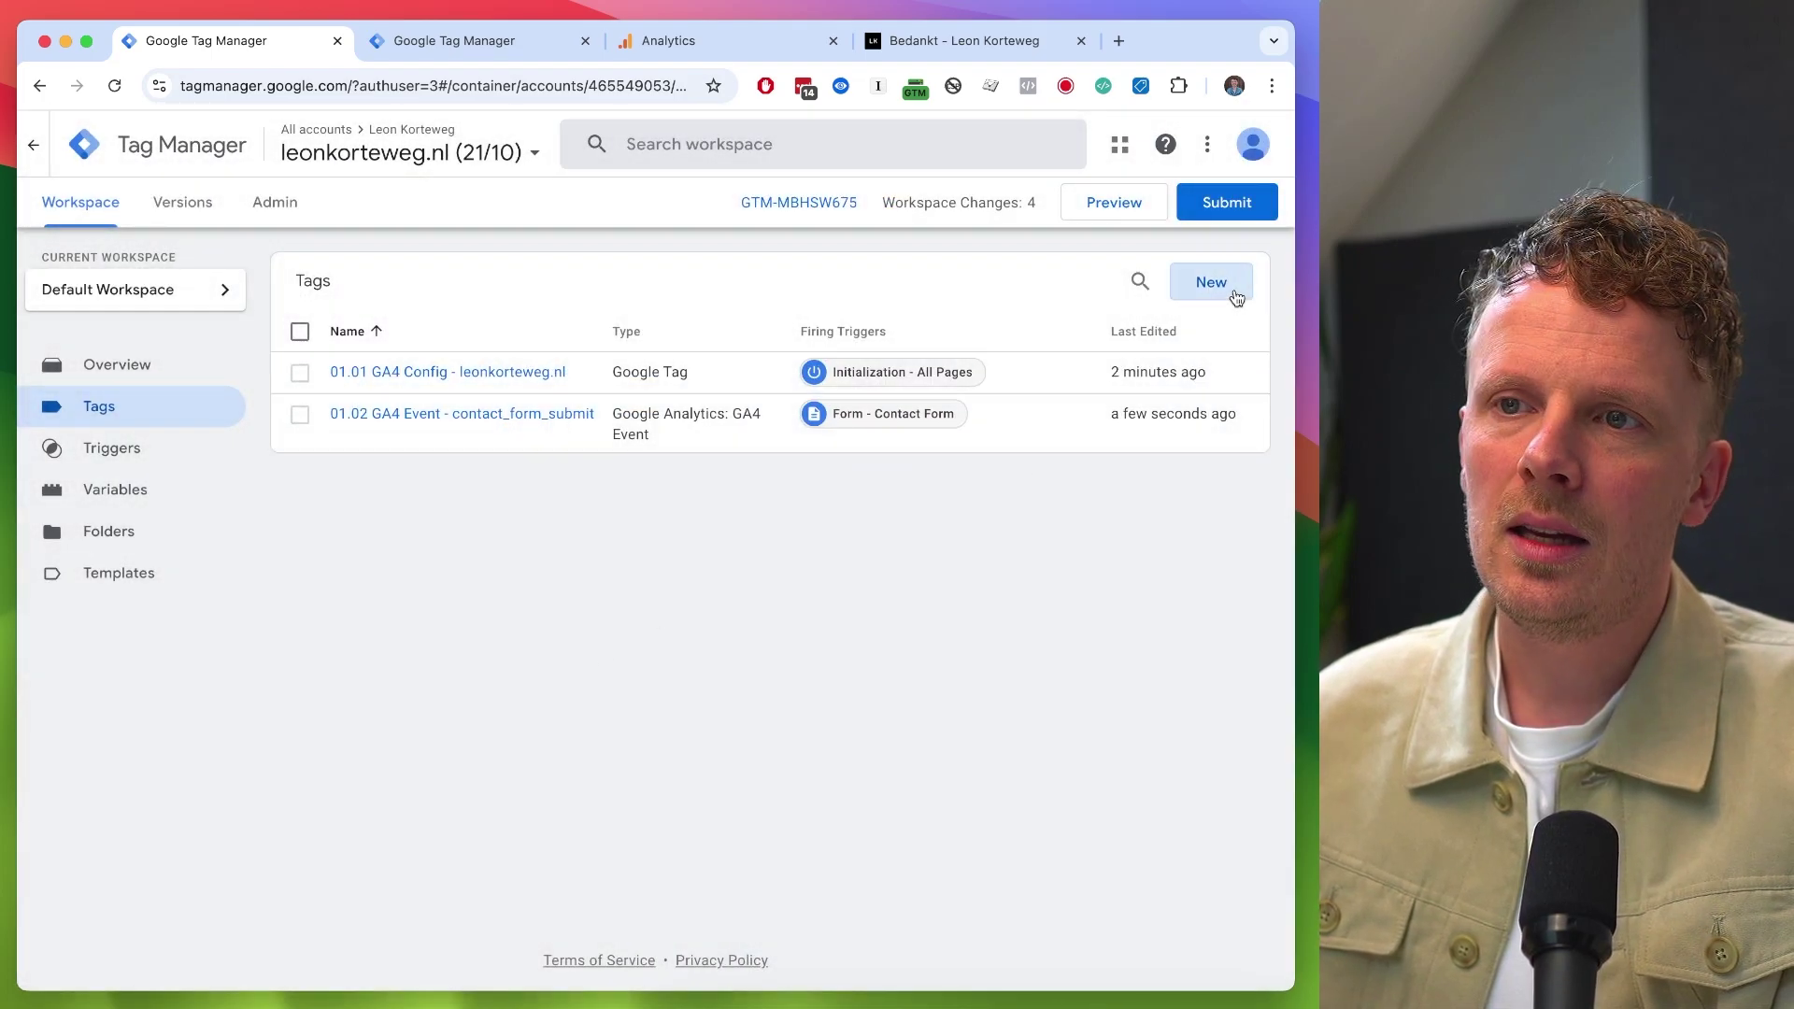
click(1210, 282)
- Name a new tag '01.03 GA4 Event - link_click' as a GA4 Event using {{GA4 Measurement ID}}
click(281, 145)
text(01.03)
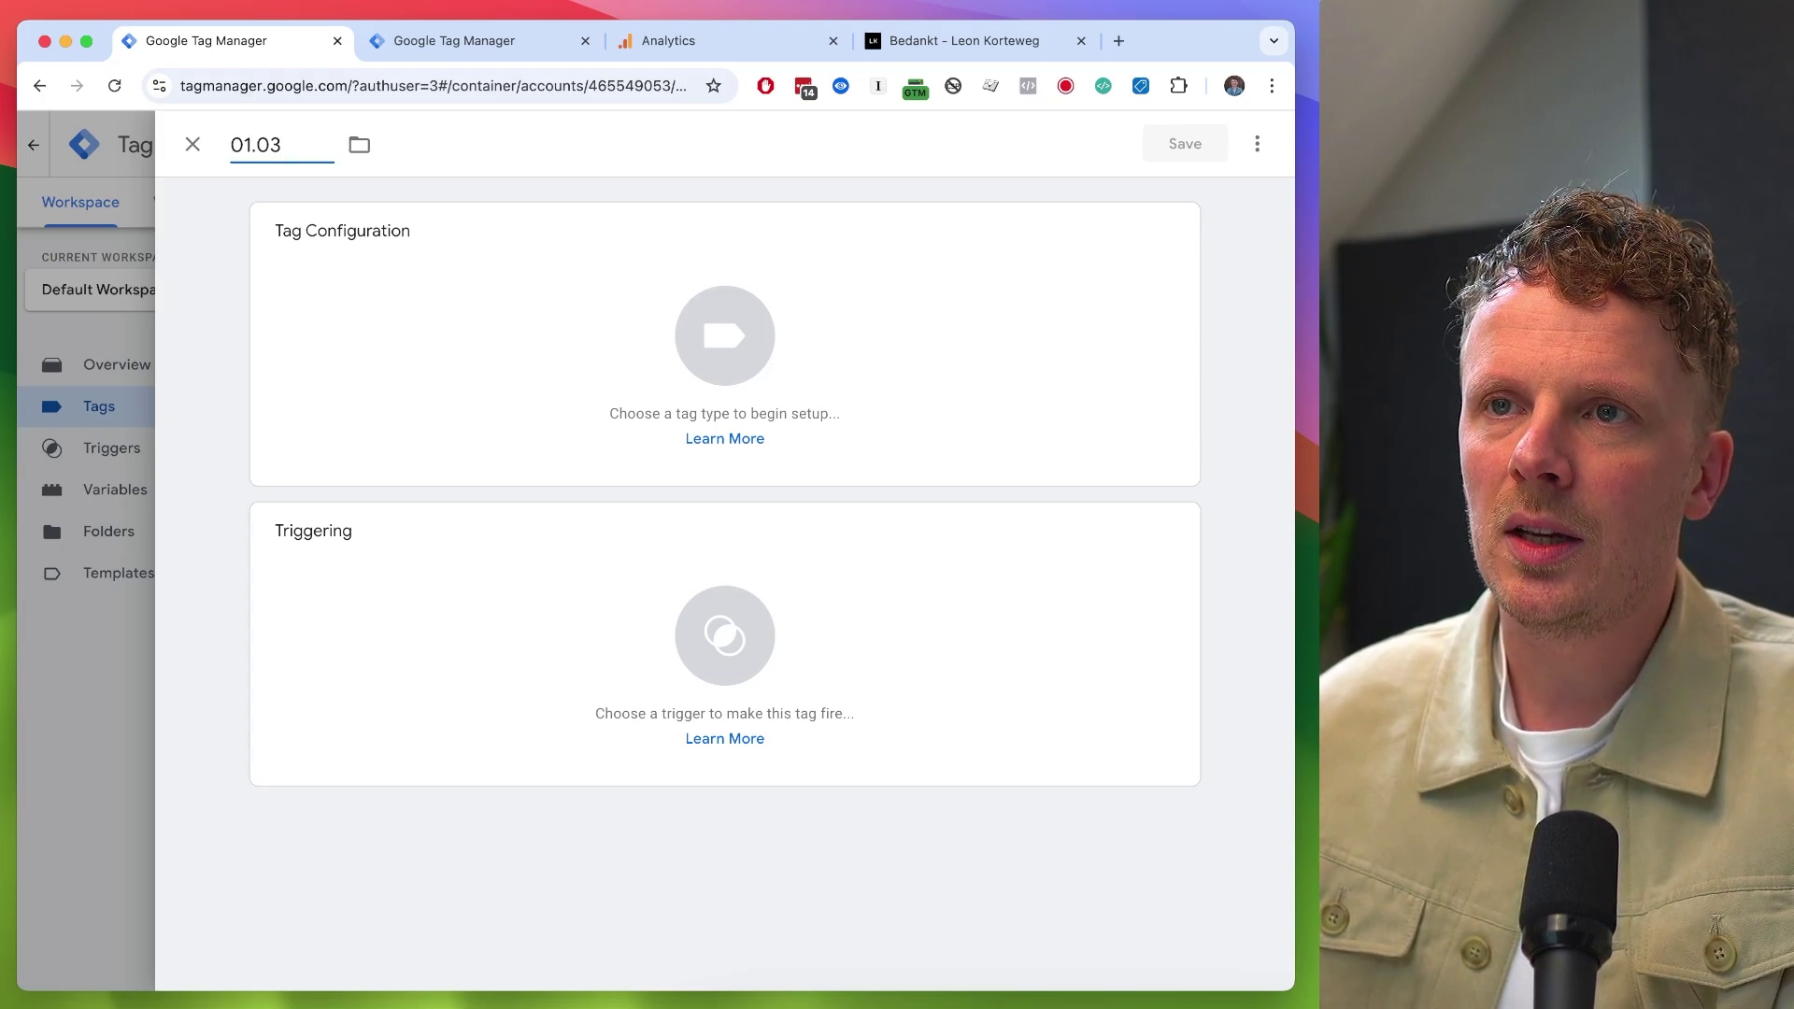
text( GA4 Event - l)
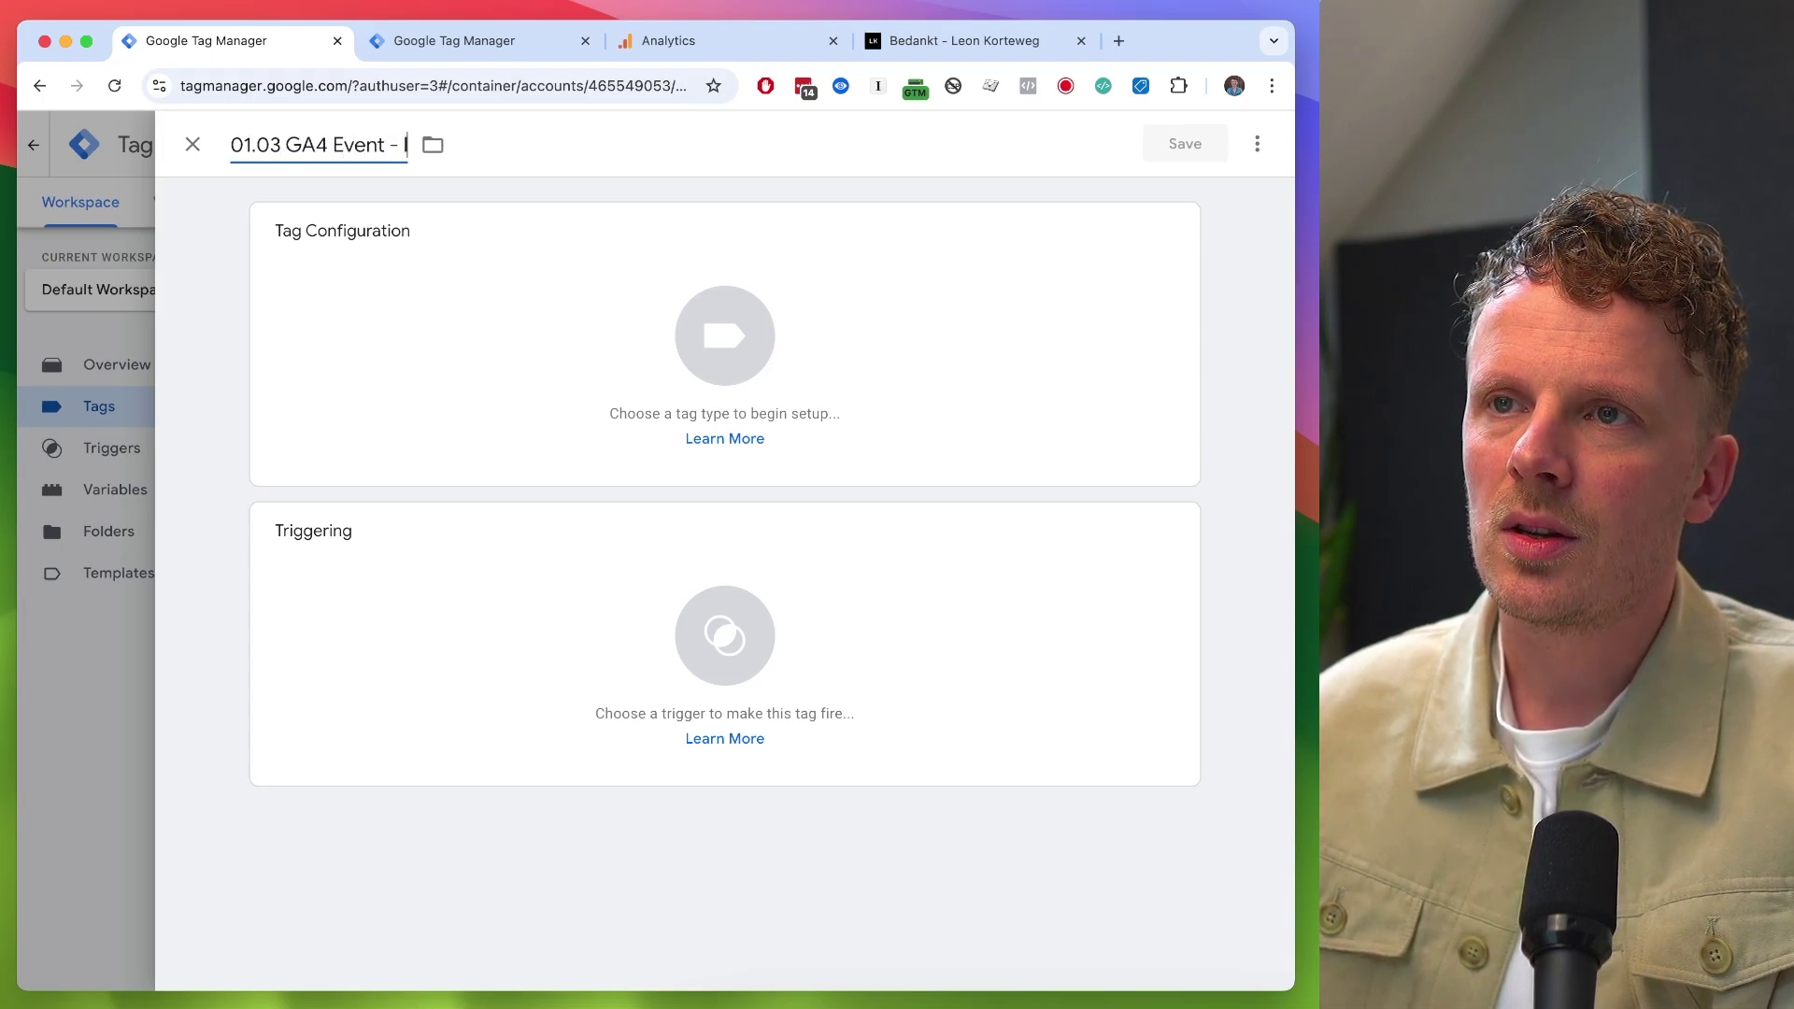
text(ink_click)
click(957, 389)
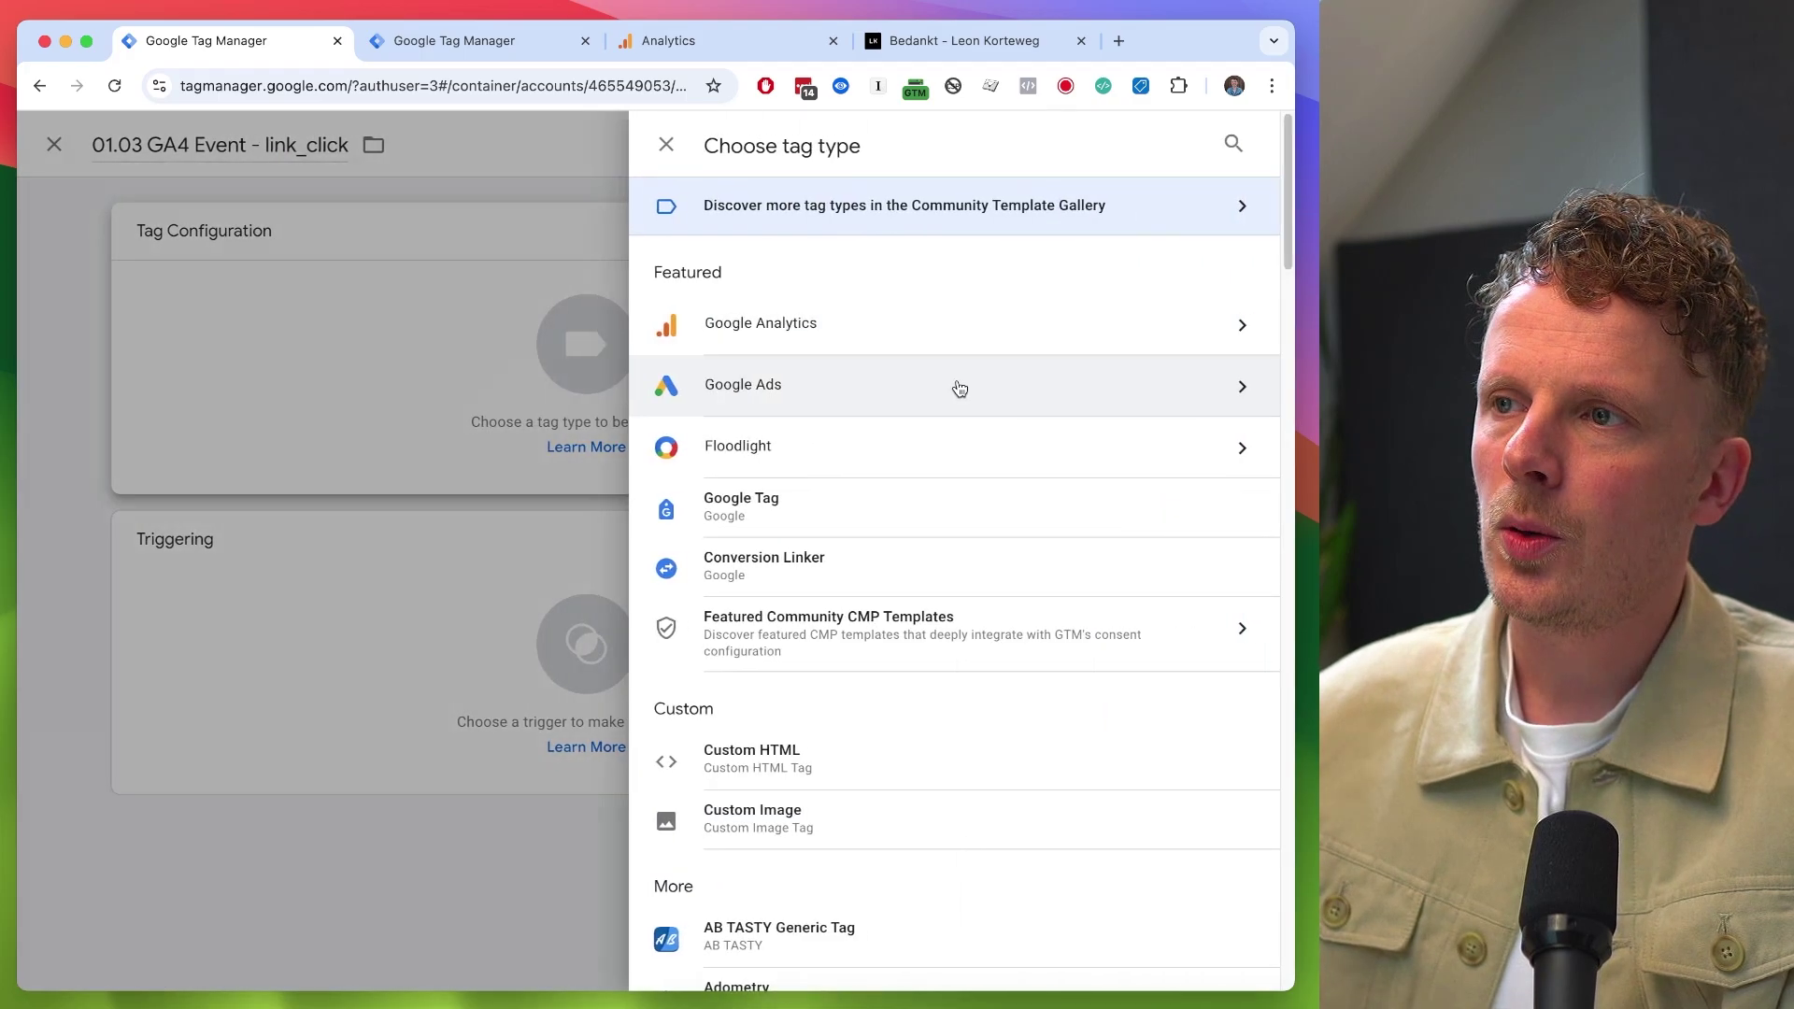
click(957, 327)
click(963, 349)
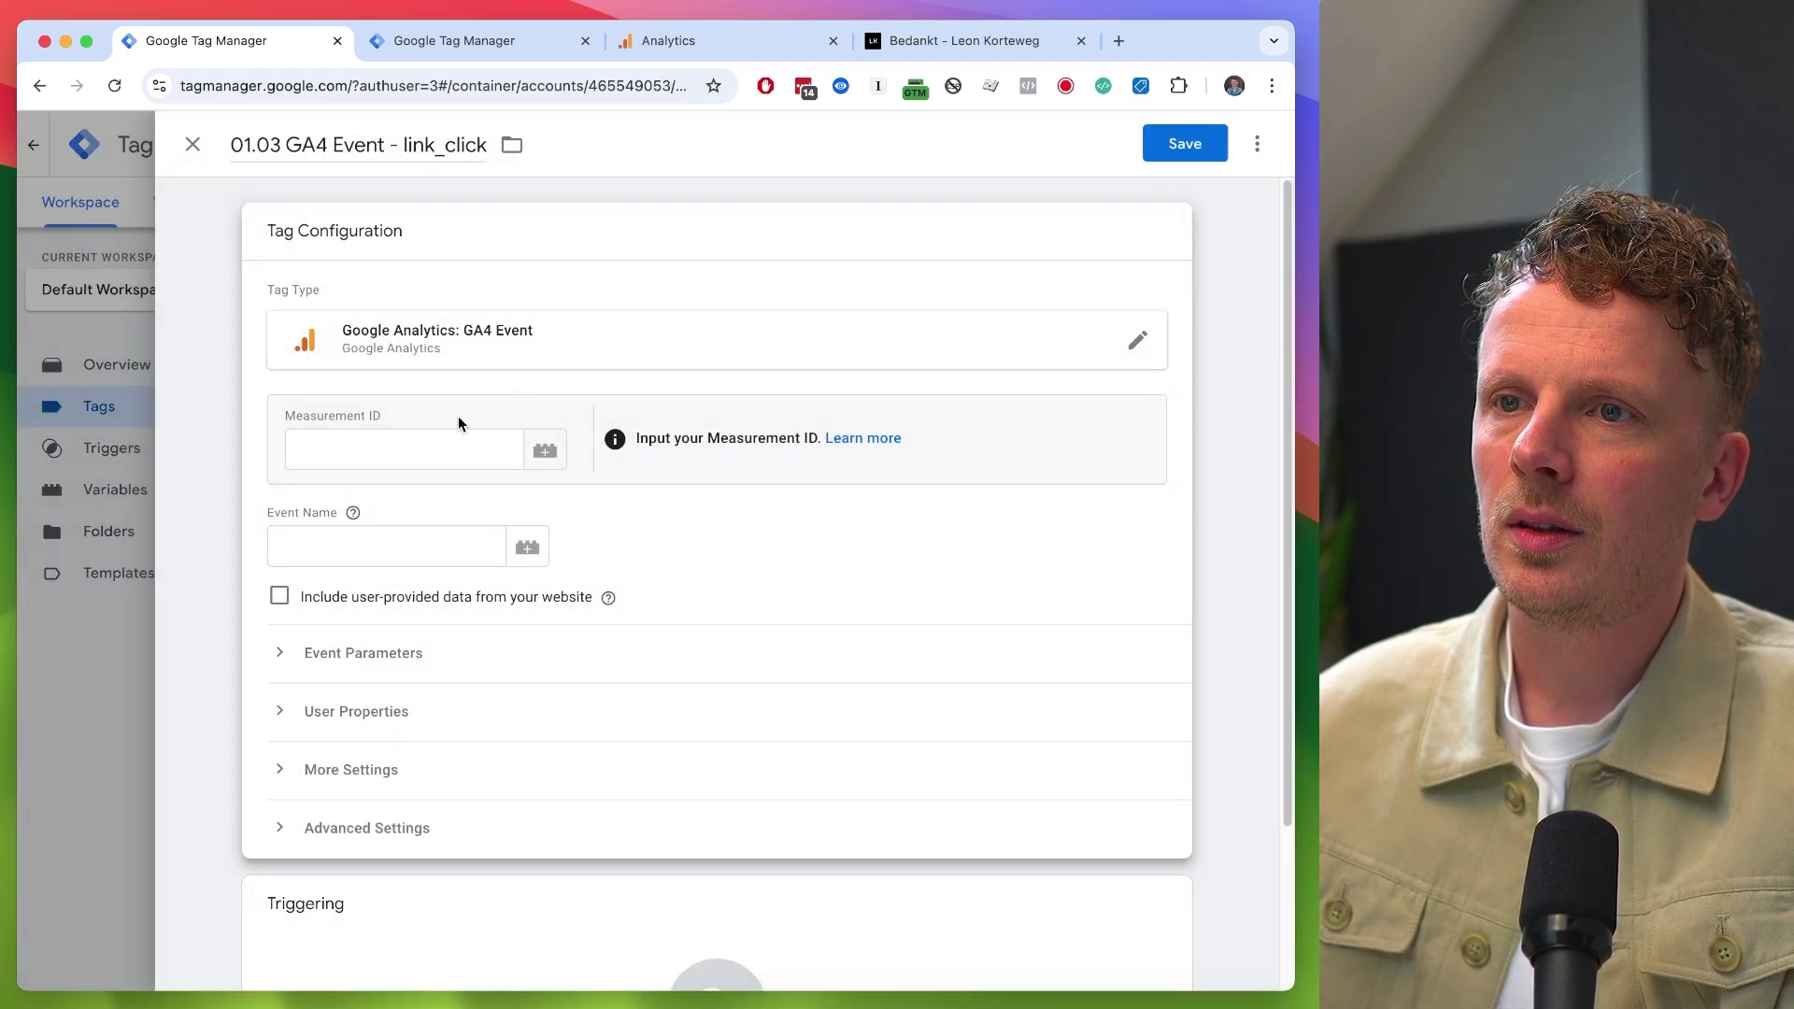
click(540, 451)
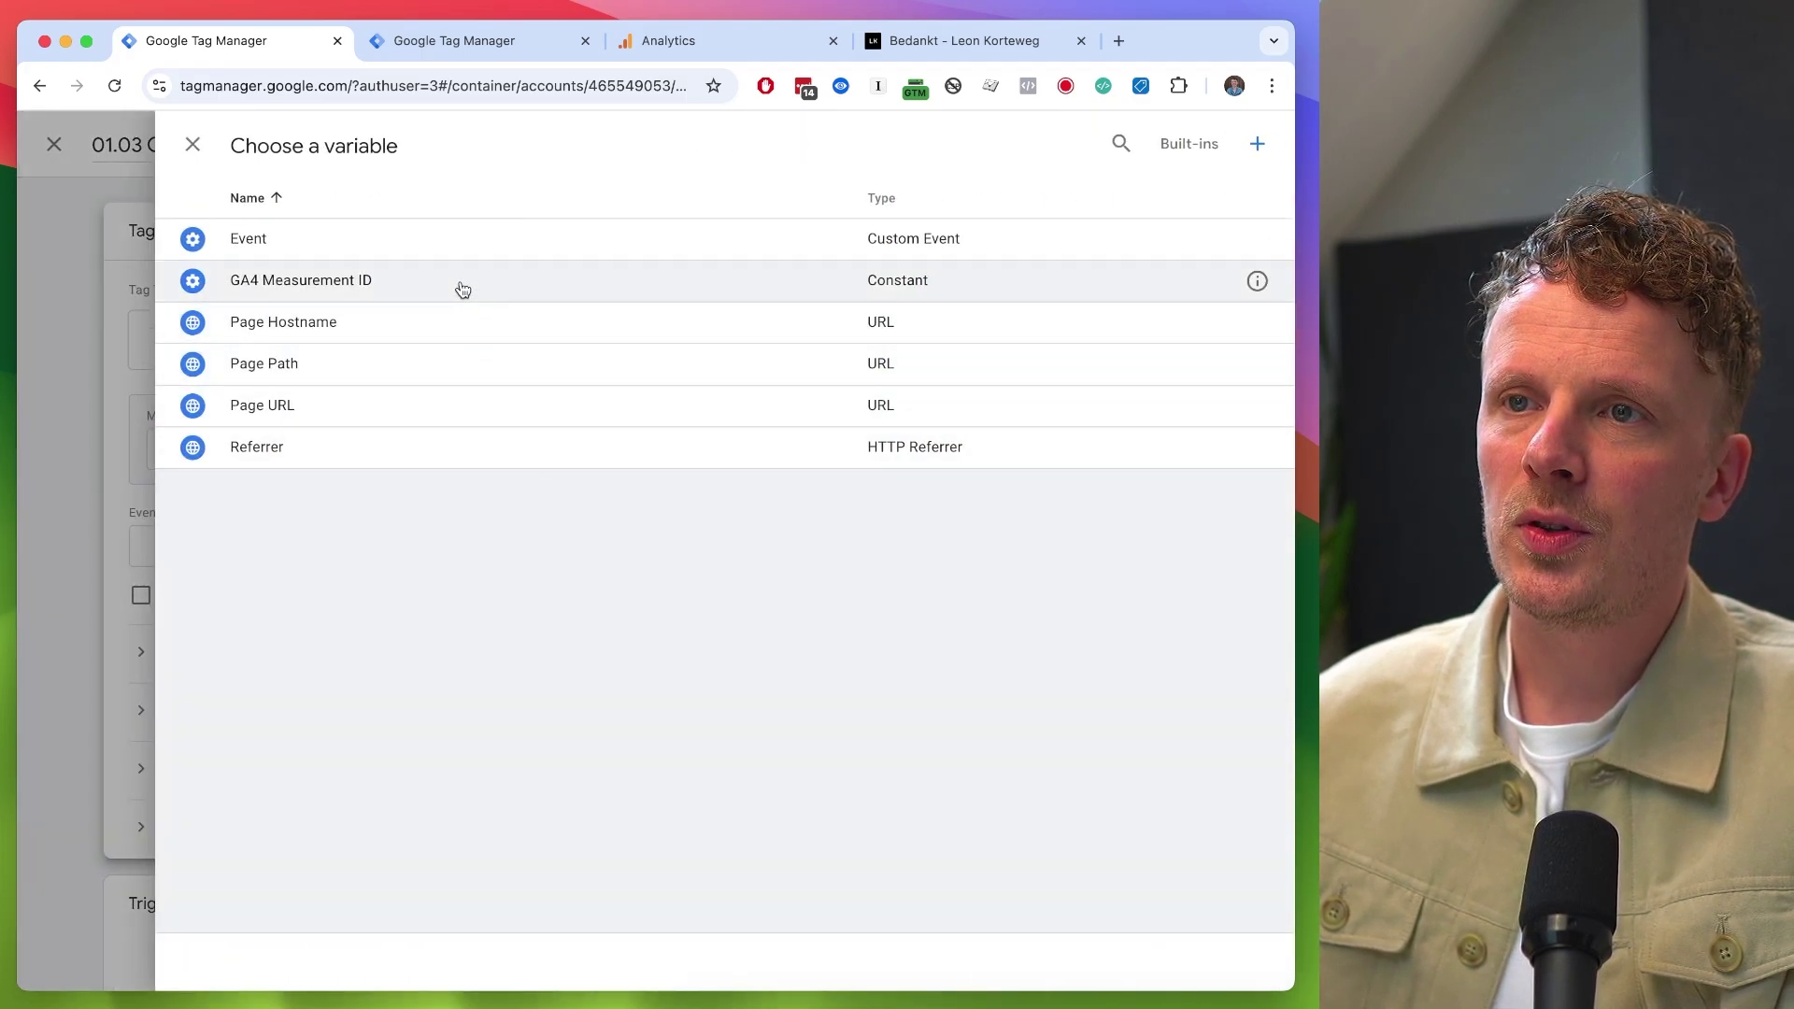
click(460, 282)
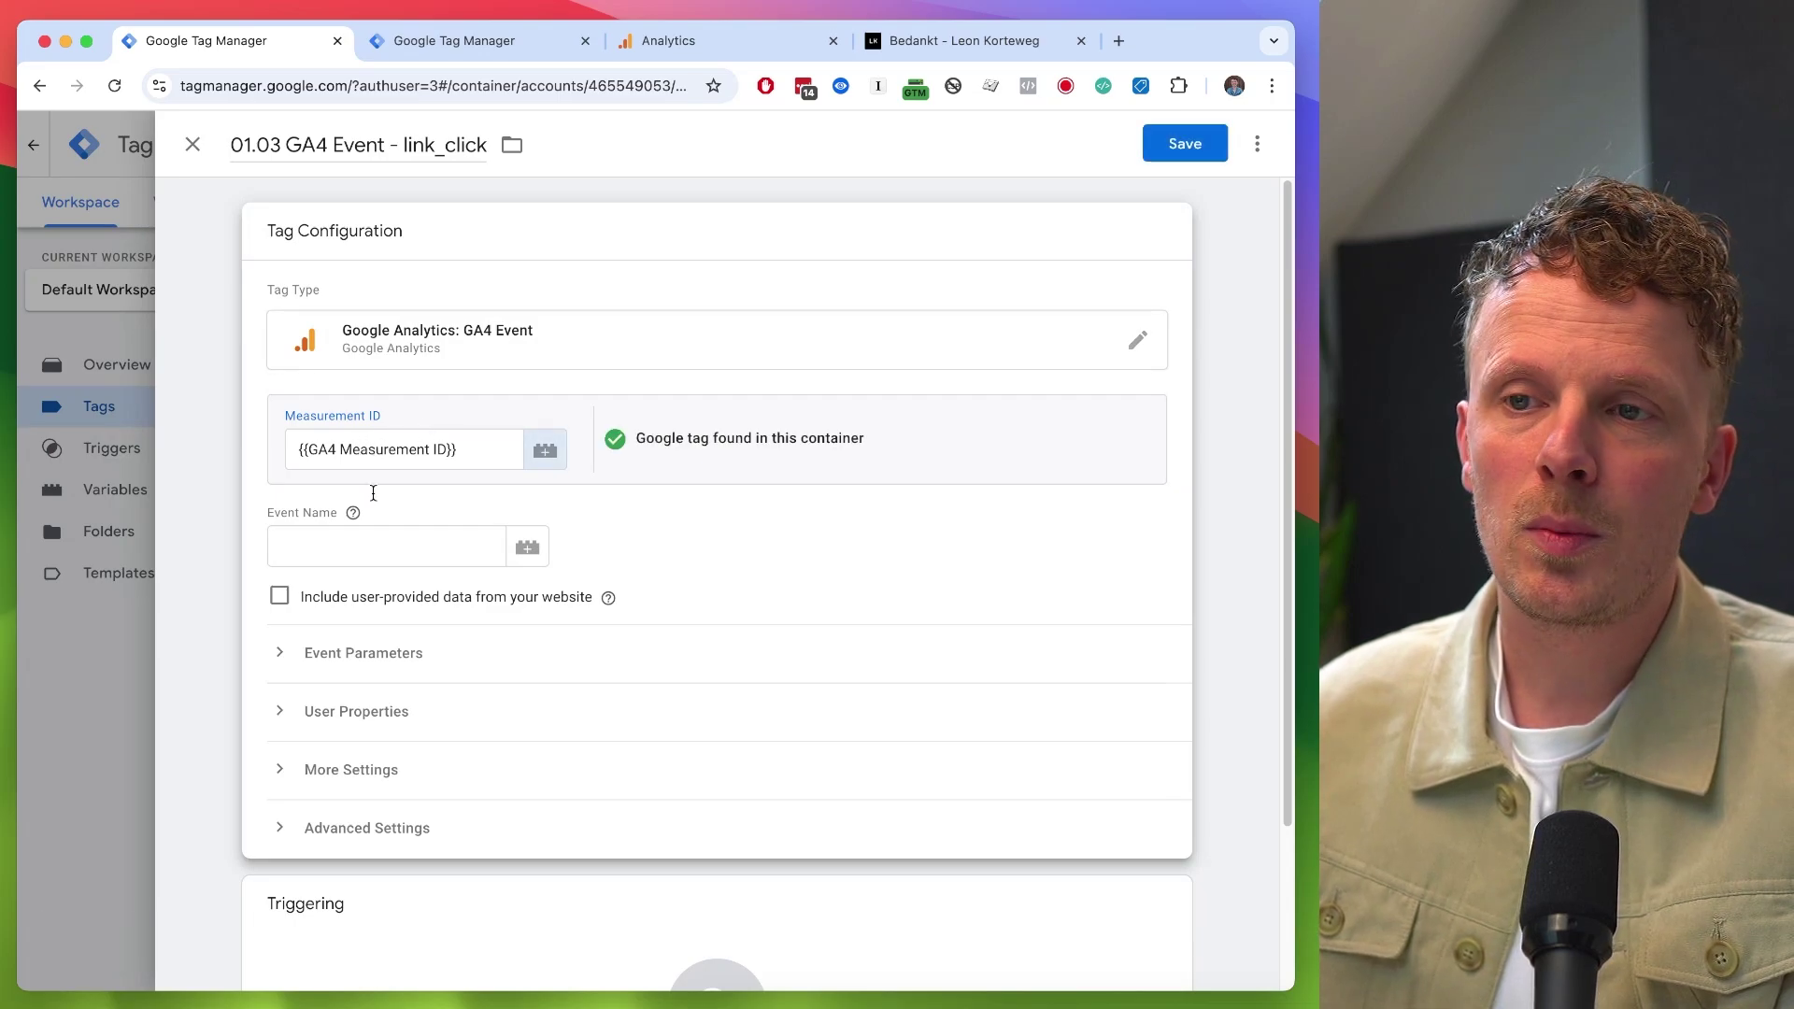
- Enter event name link_click and add event parameters link_text and link_url
click(358, 556)
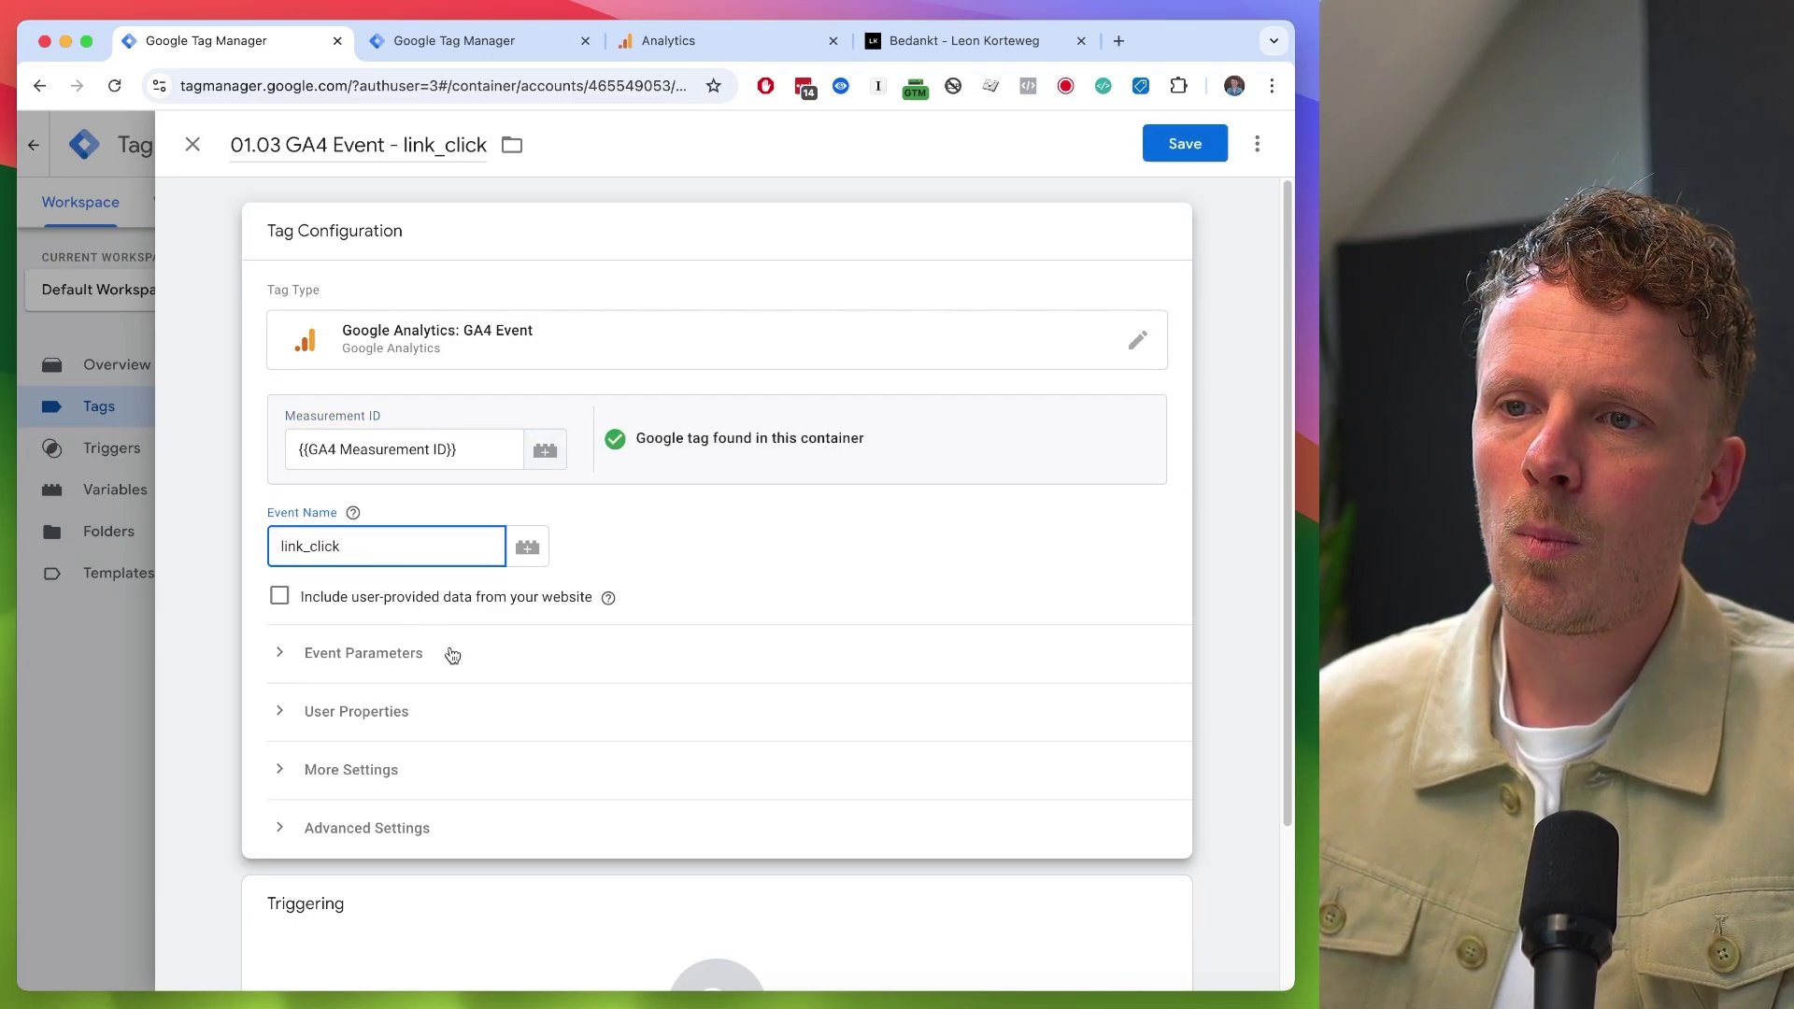
click(452, 654)
scroll(438, 696, down, 1)
scroll(411, 729, down, 2)
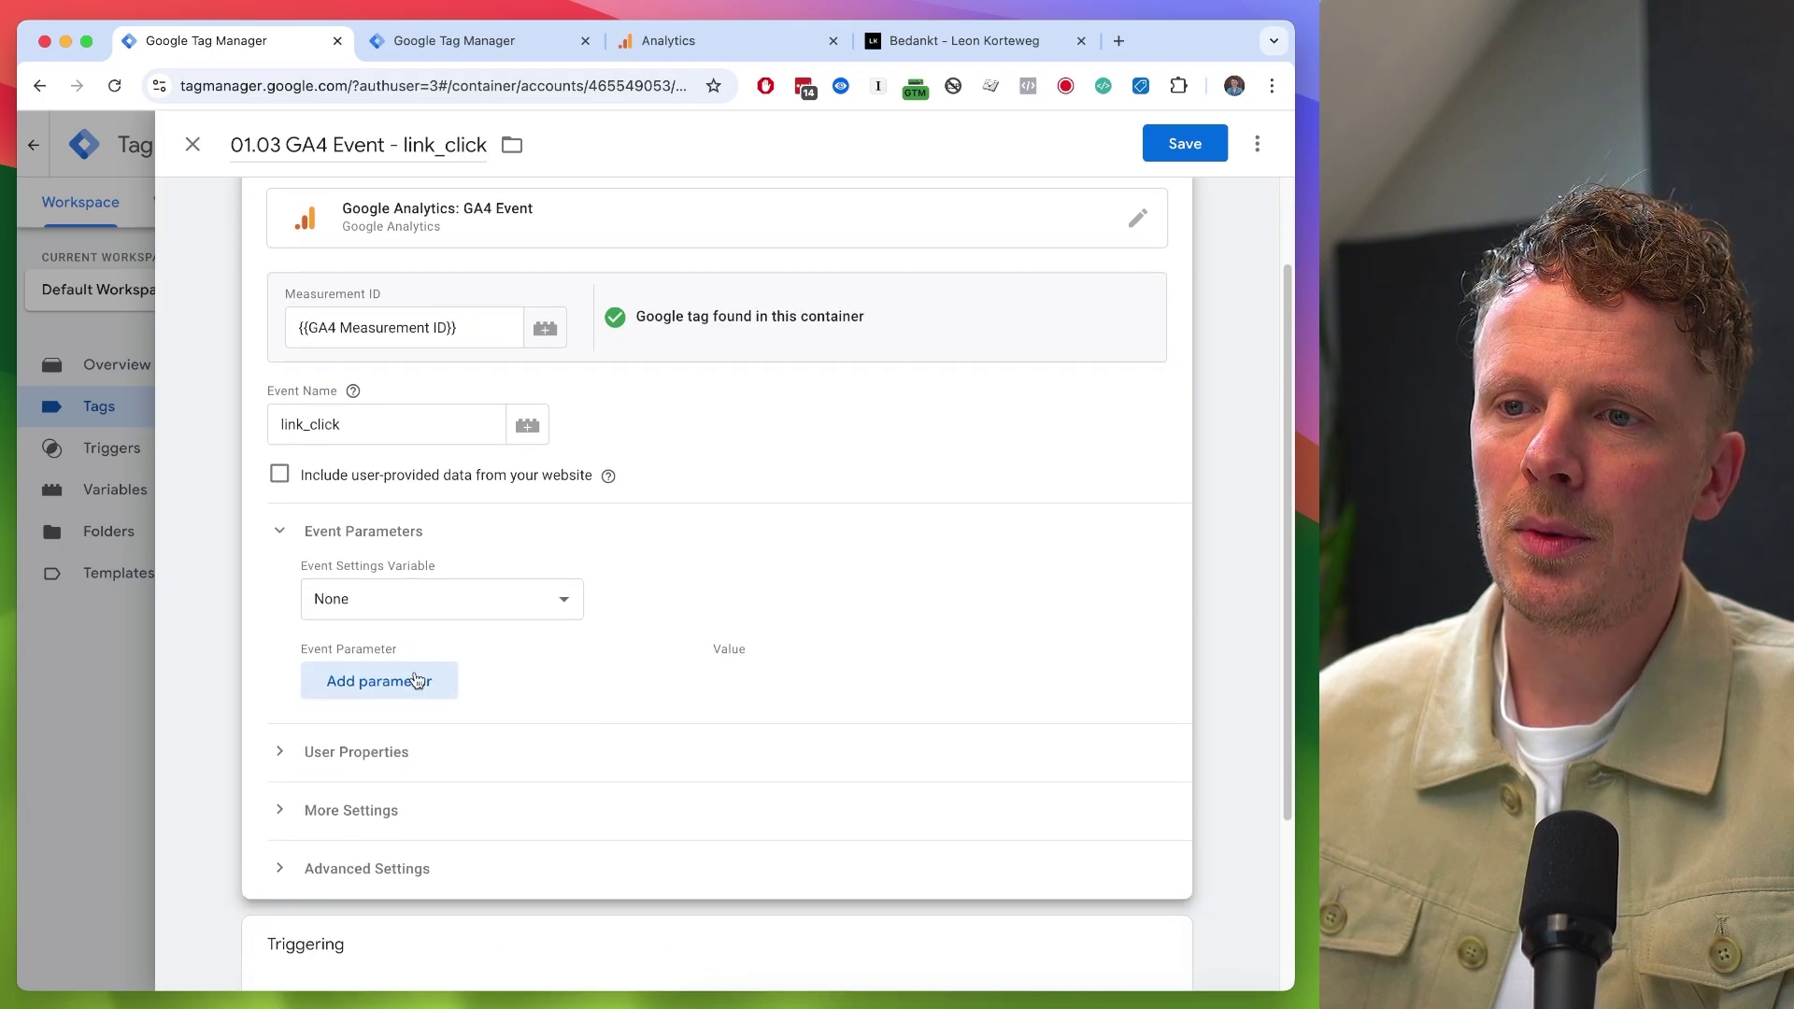
click(415, 680)
click(412, 689)
text(link_text)
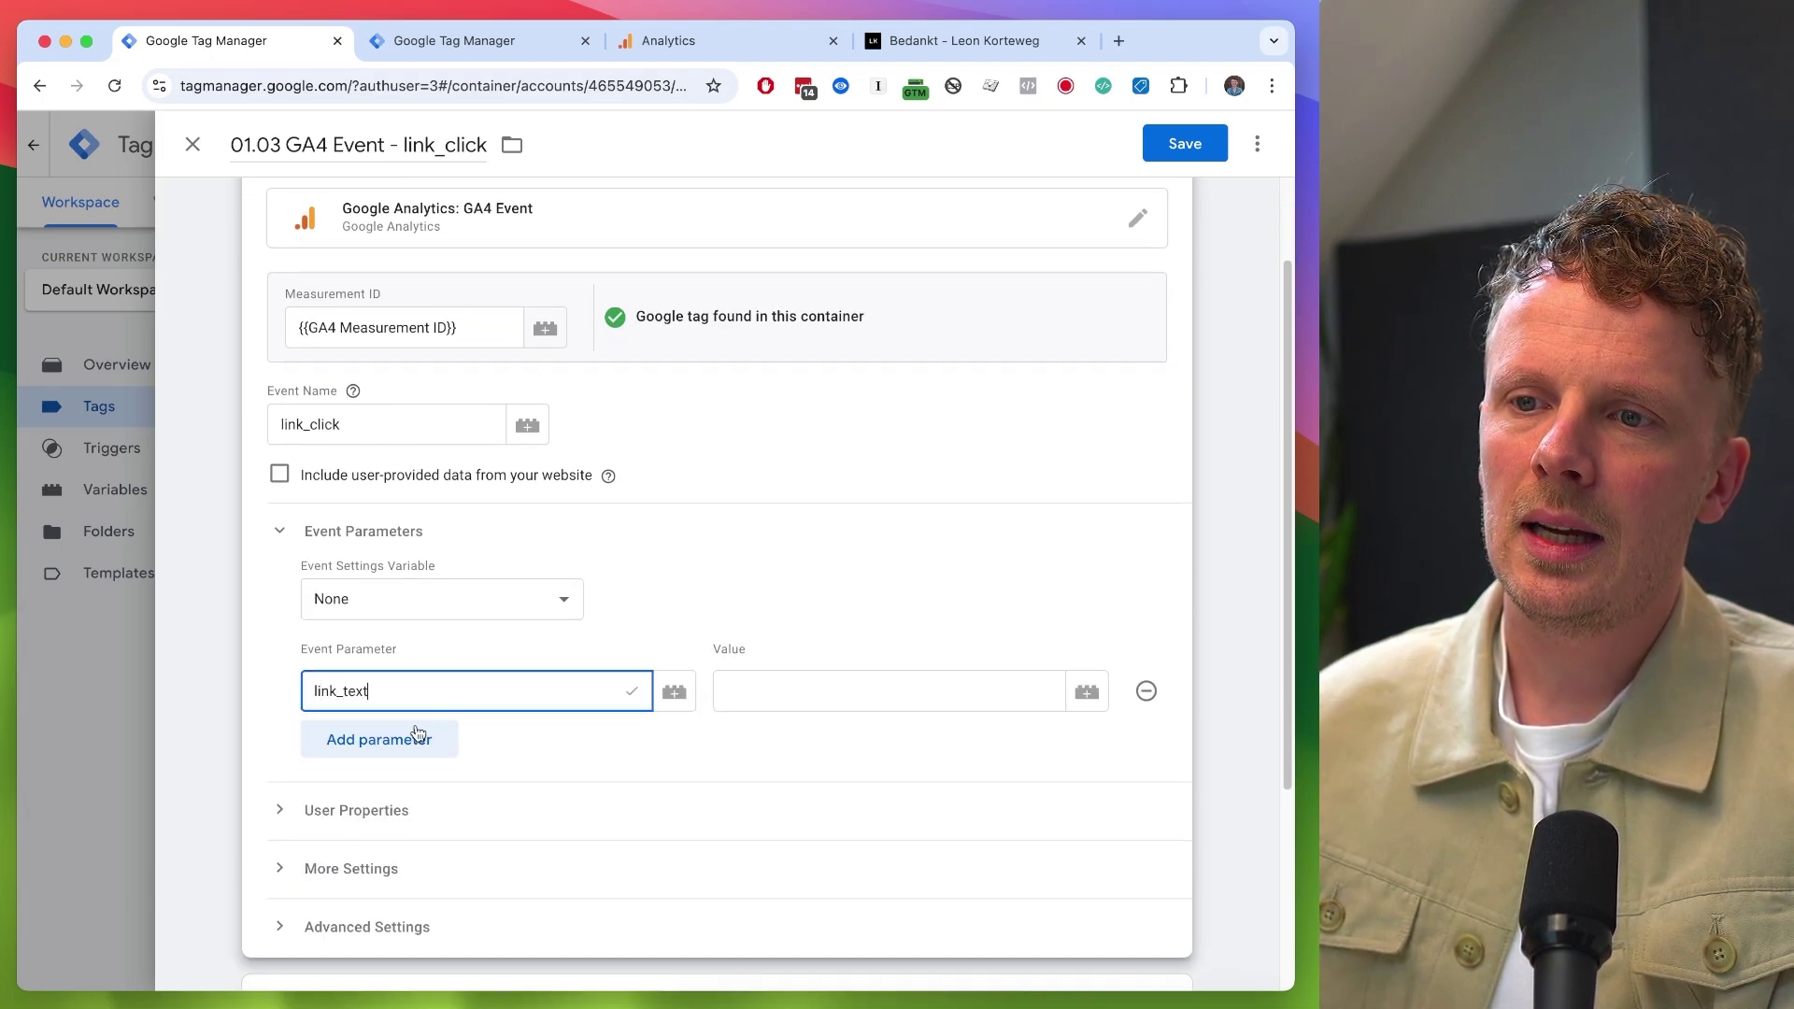
click(418, 736)
text(link_url)
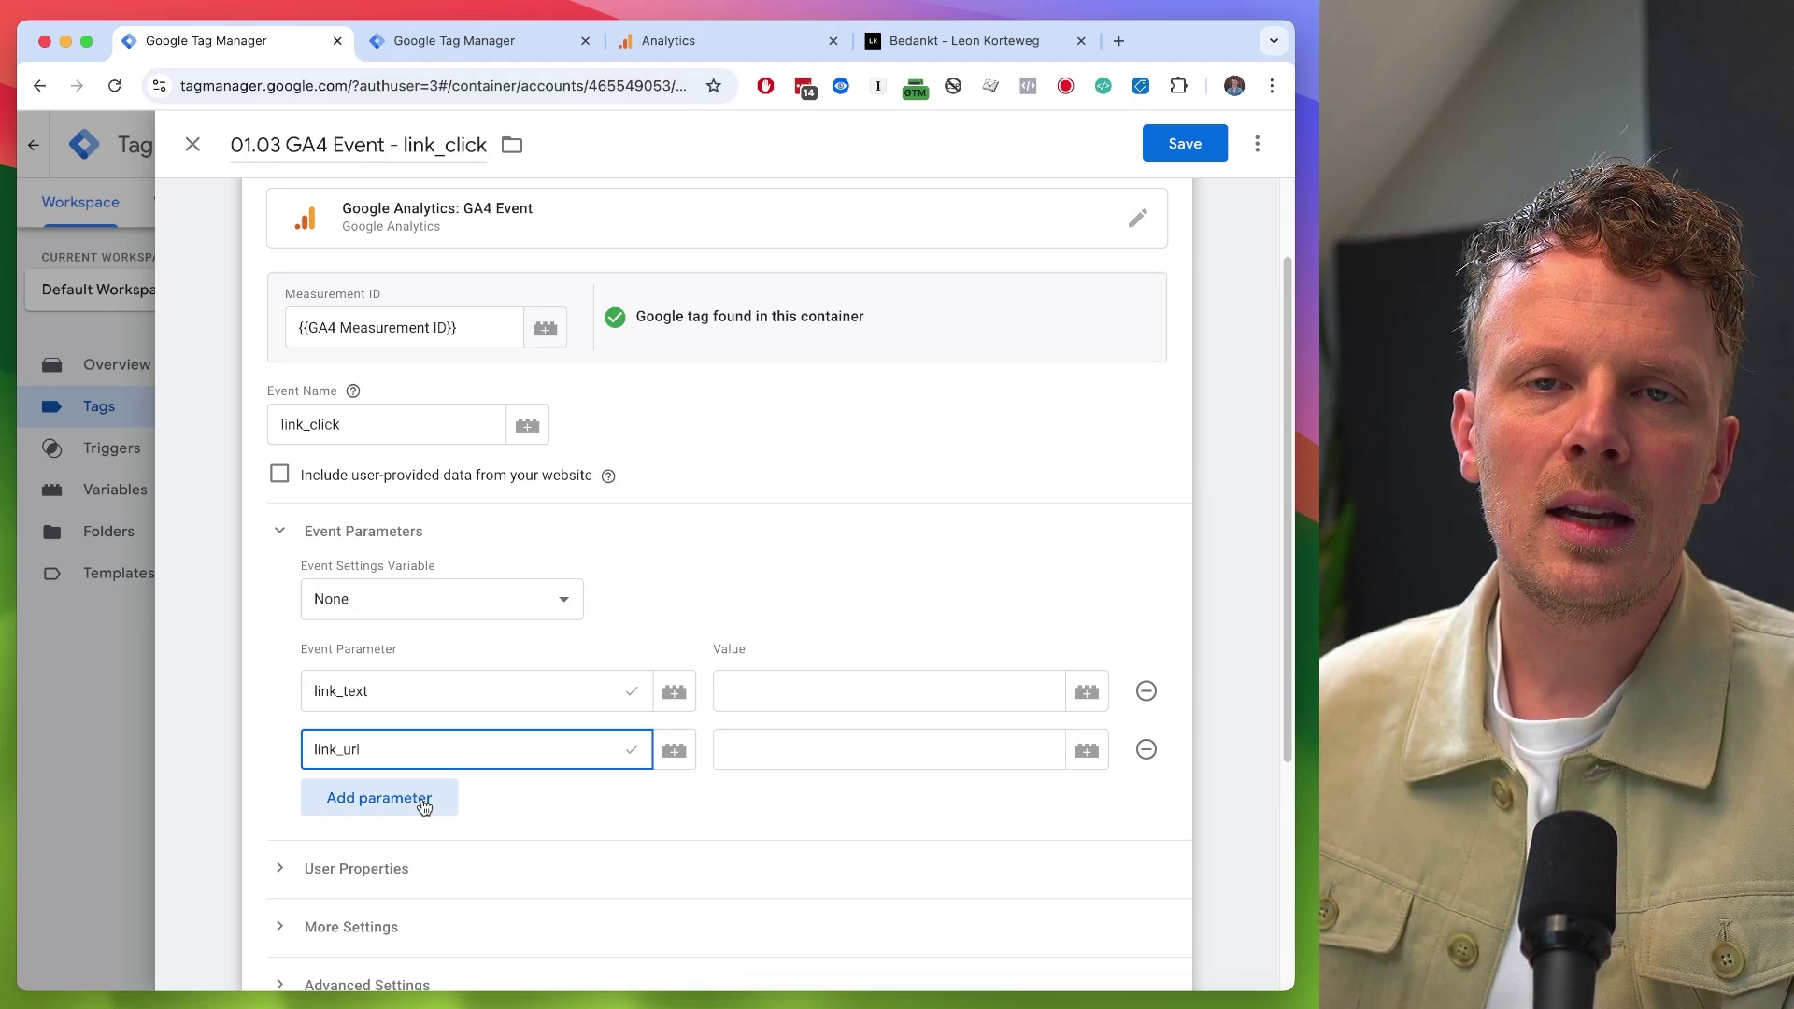
click(877, 699)
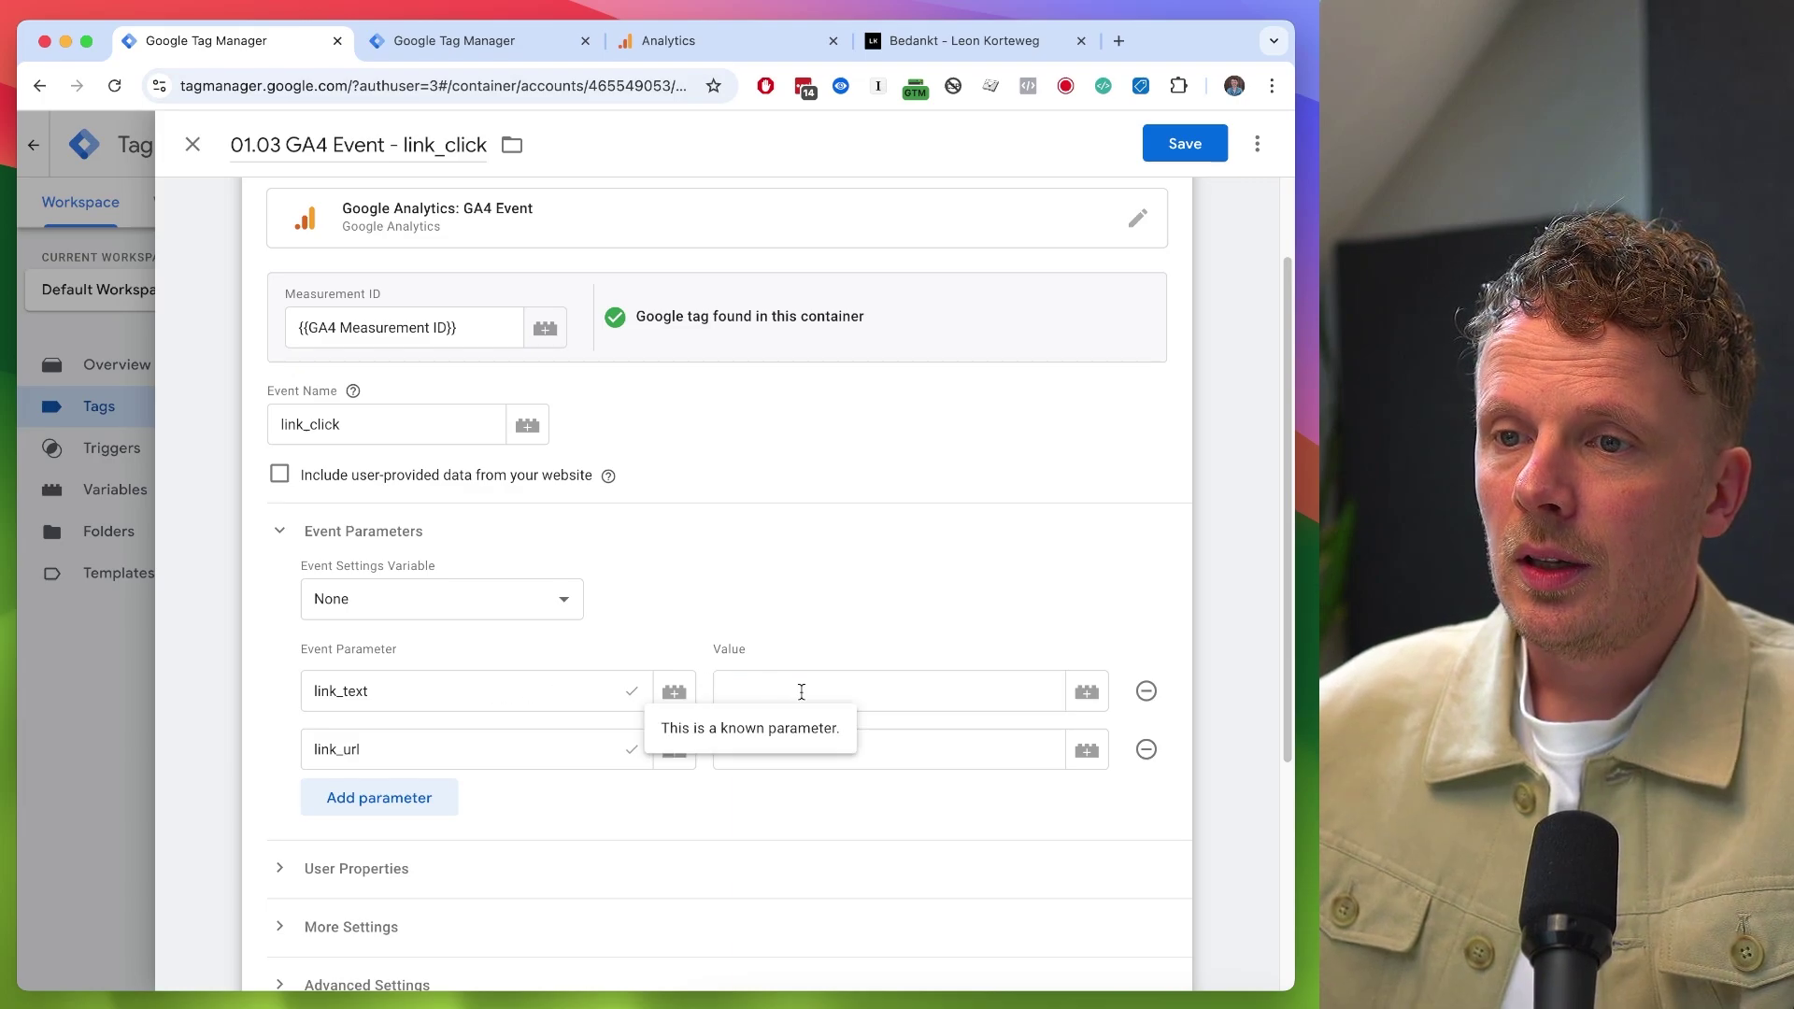
- Set the link_text parameter value to the built-in {{Click Text}} variable
click(934, 690)
click(1086, 692)
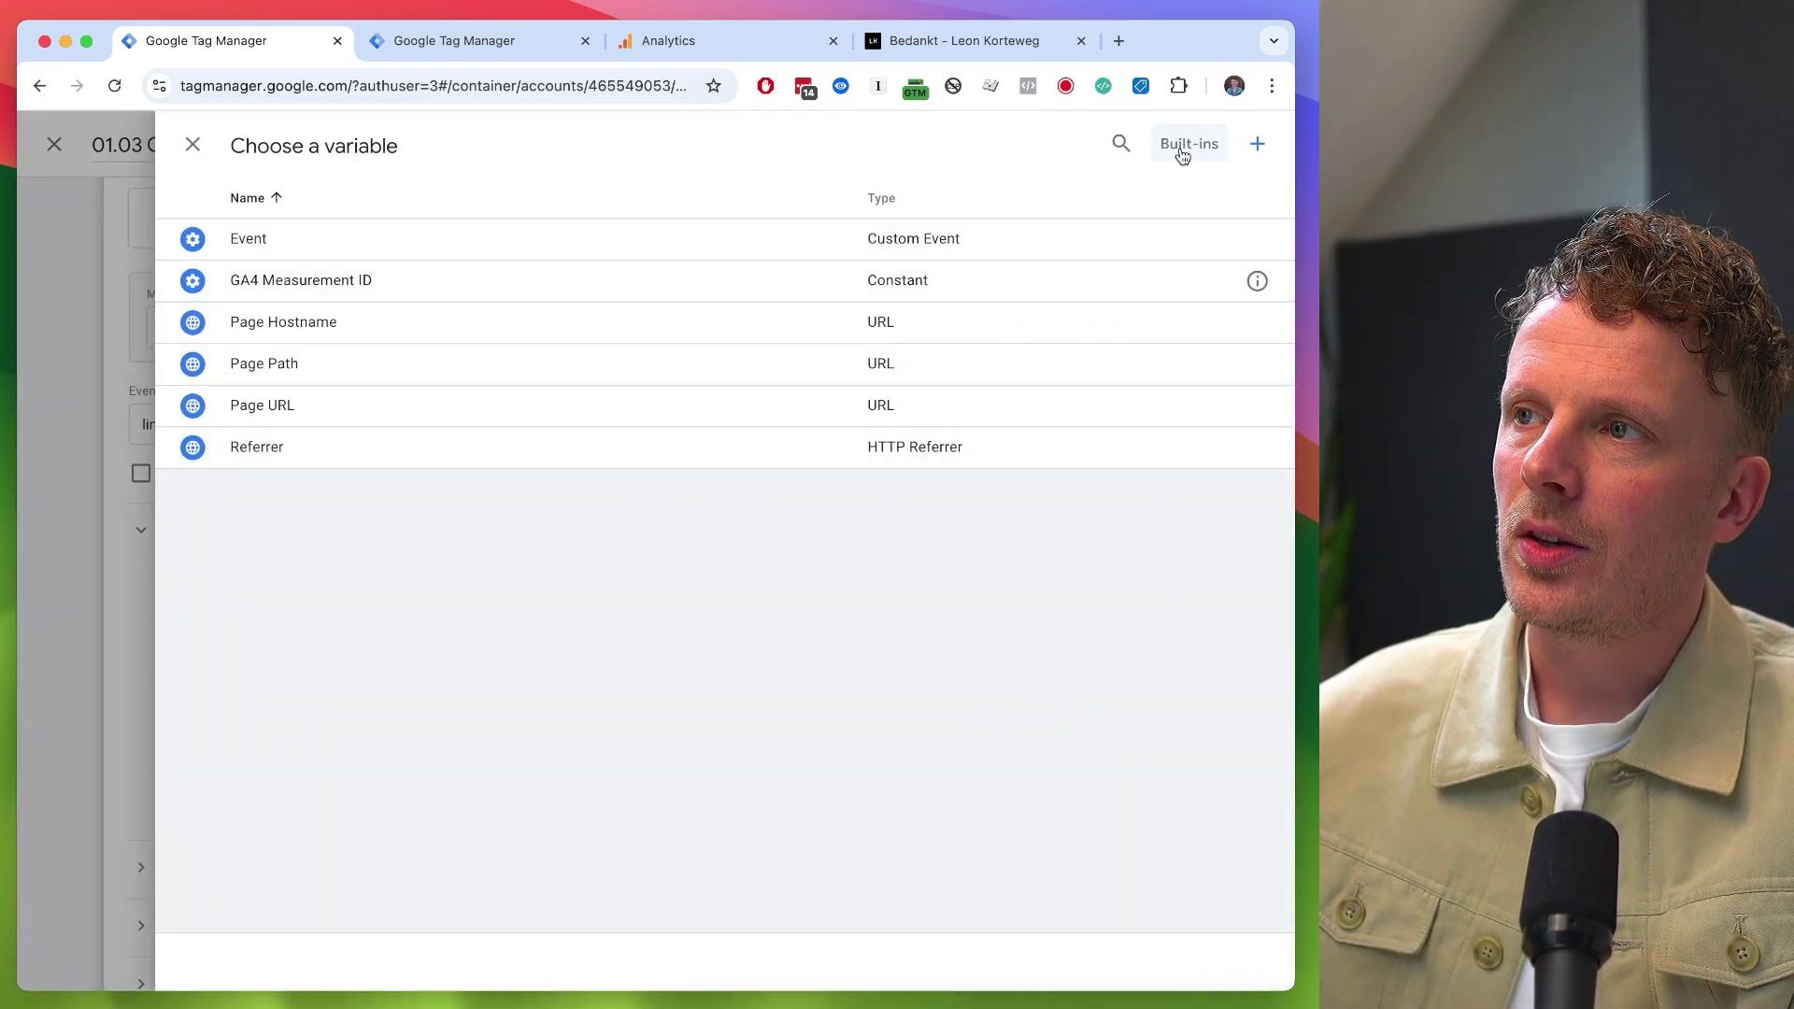
click(1183, 150)
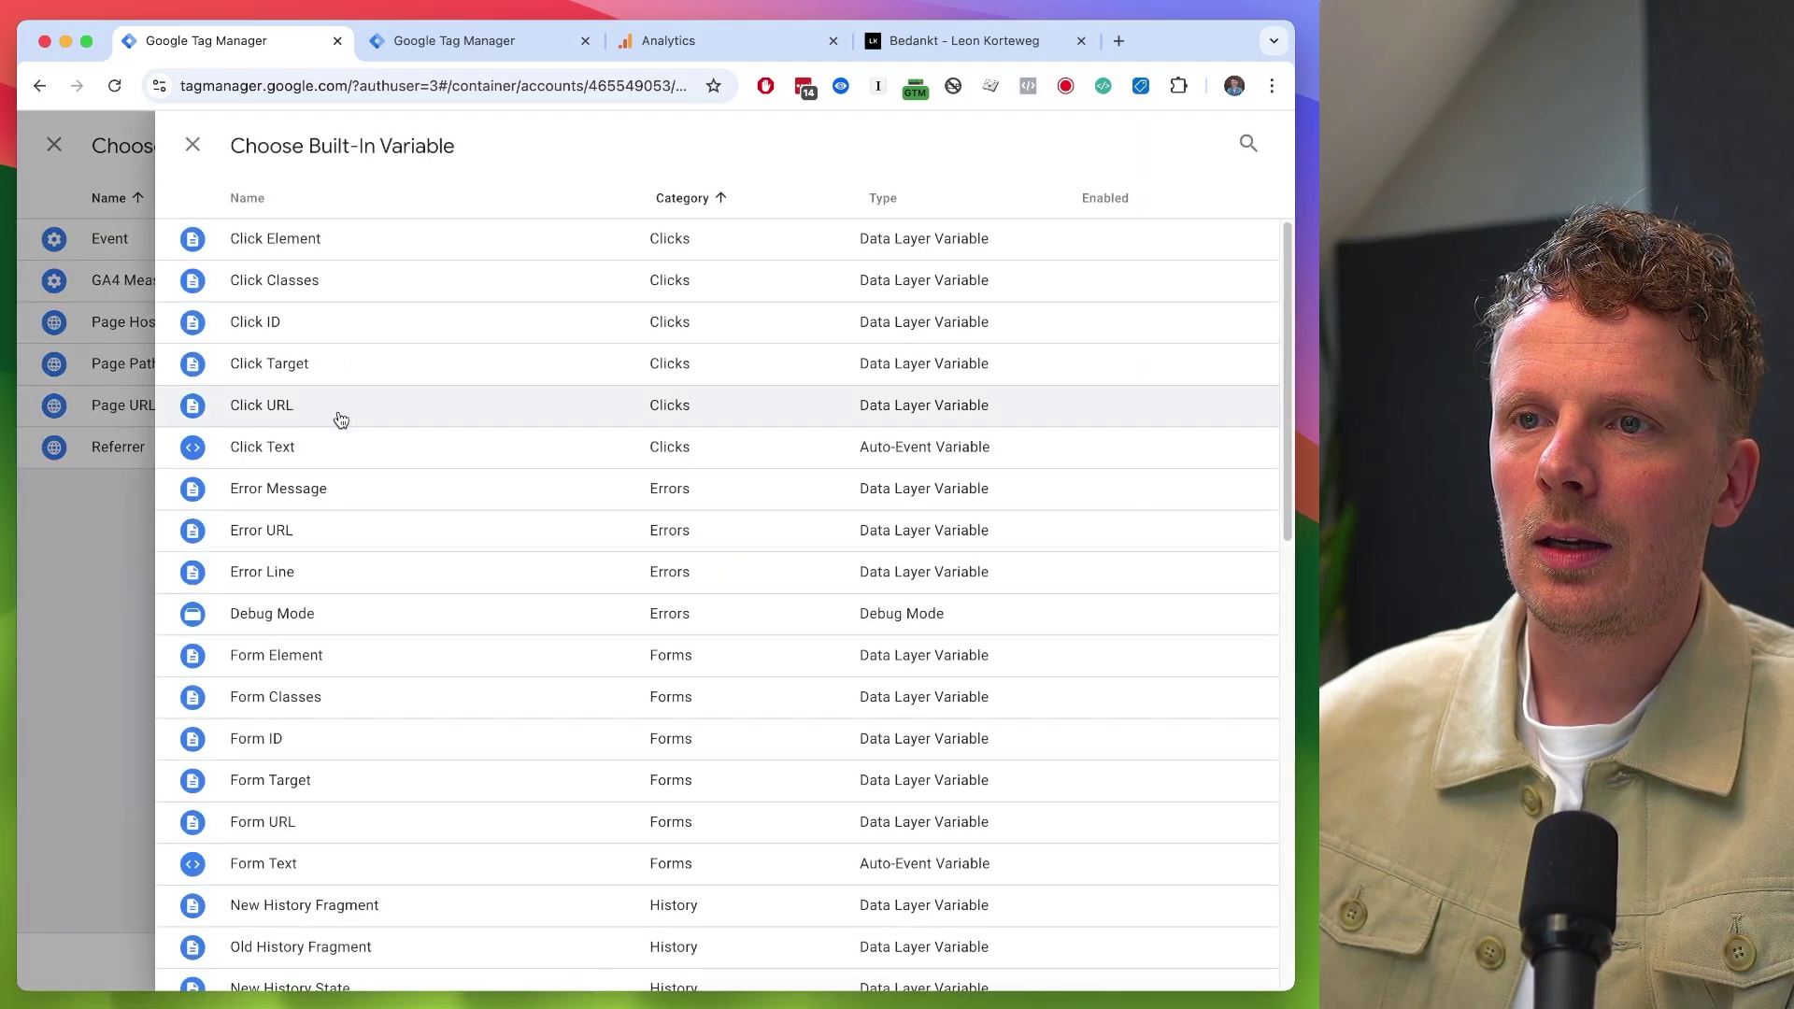
click(339, 455)
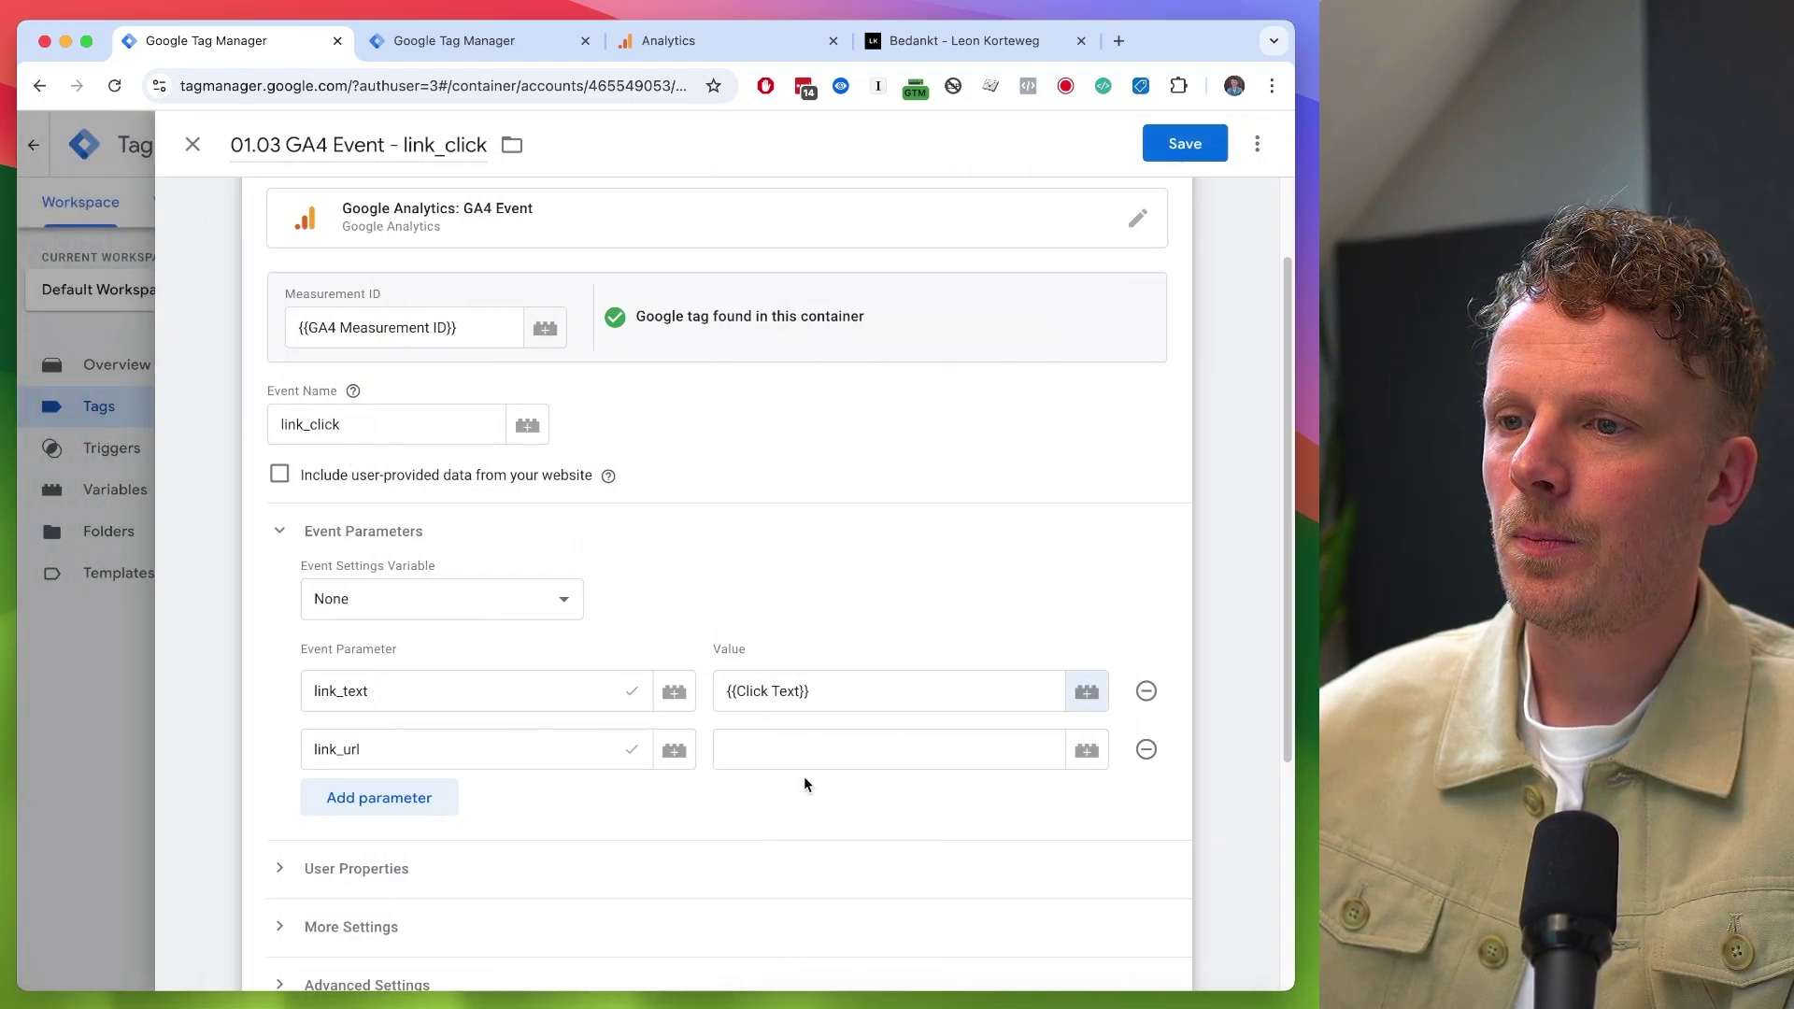
- Set the link_url parameter value to the built-in {{Click URL}} variable
click(804, 747)
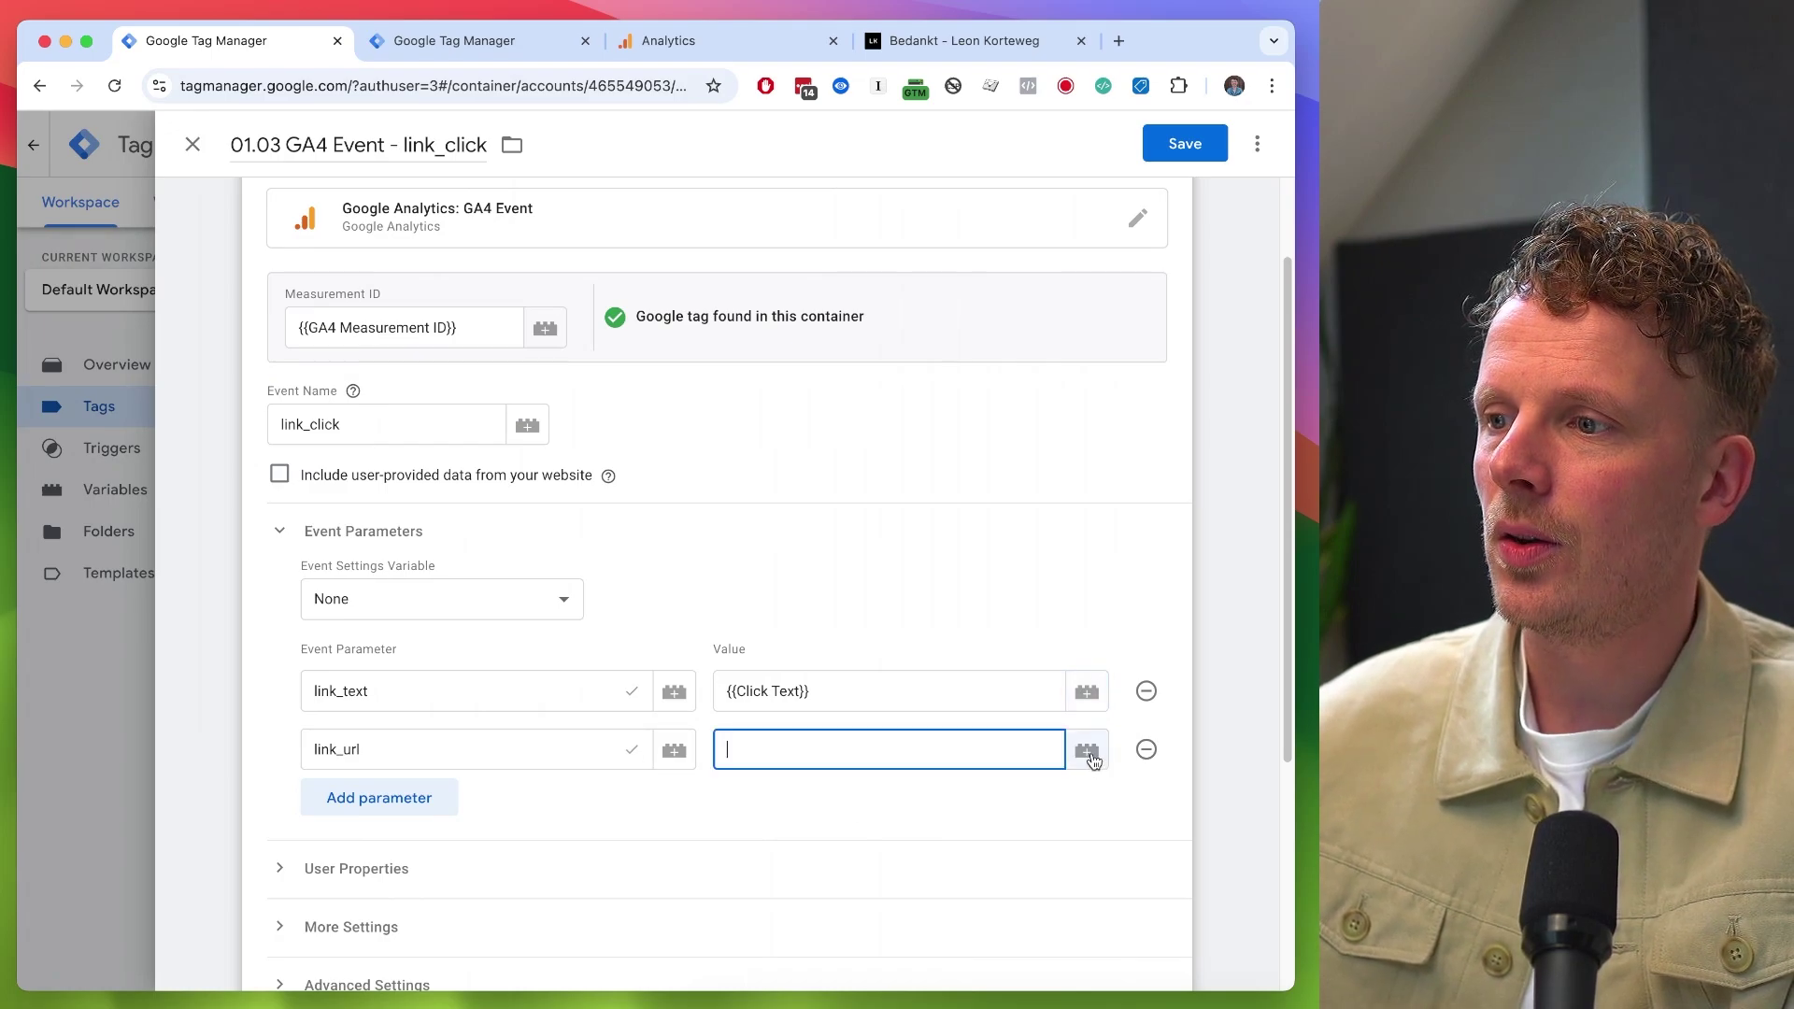
click(1086, 750)
click(1181, 147)
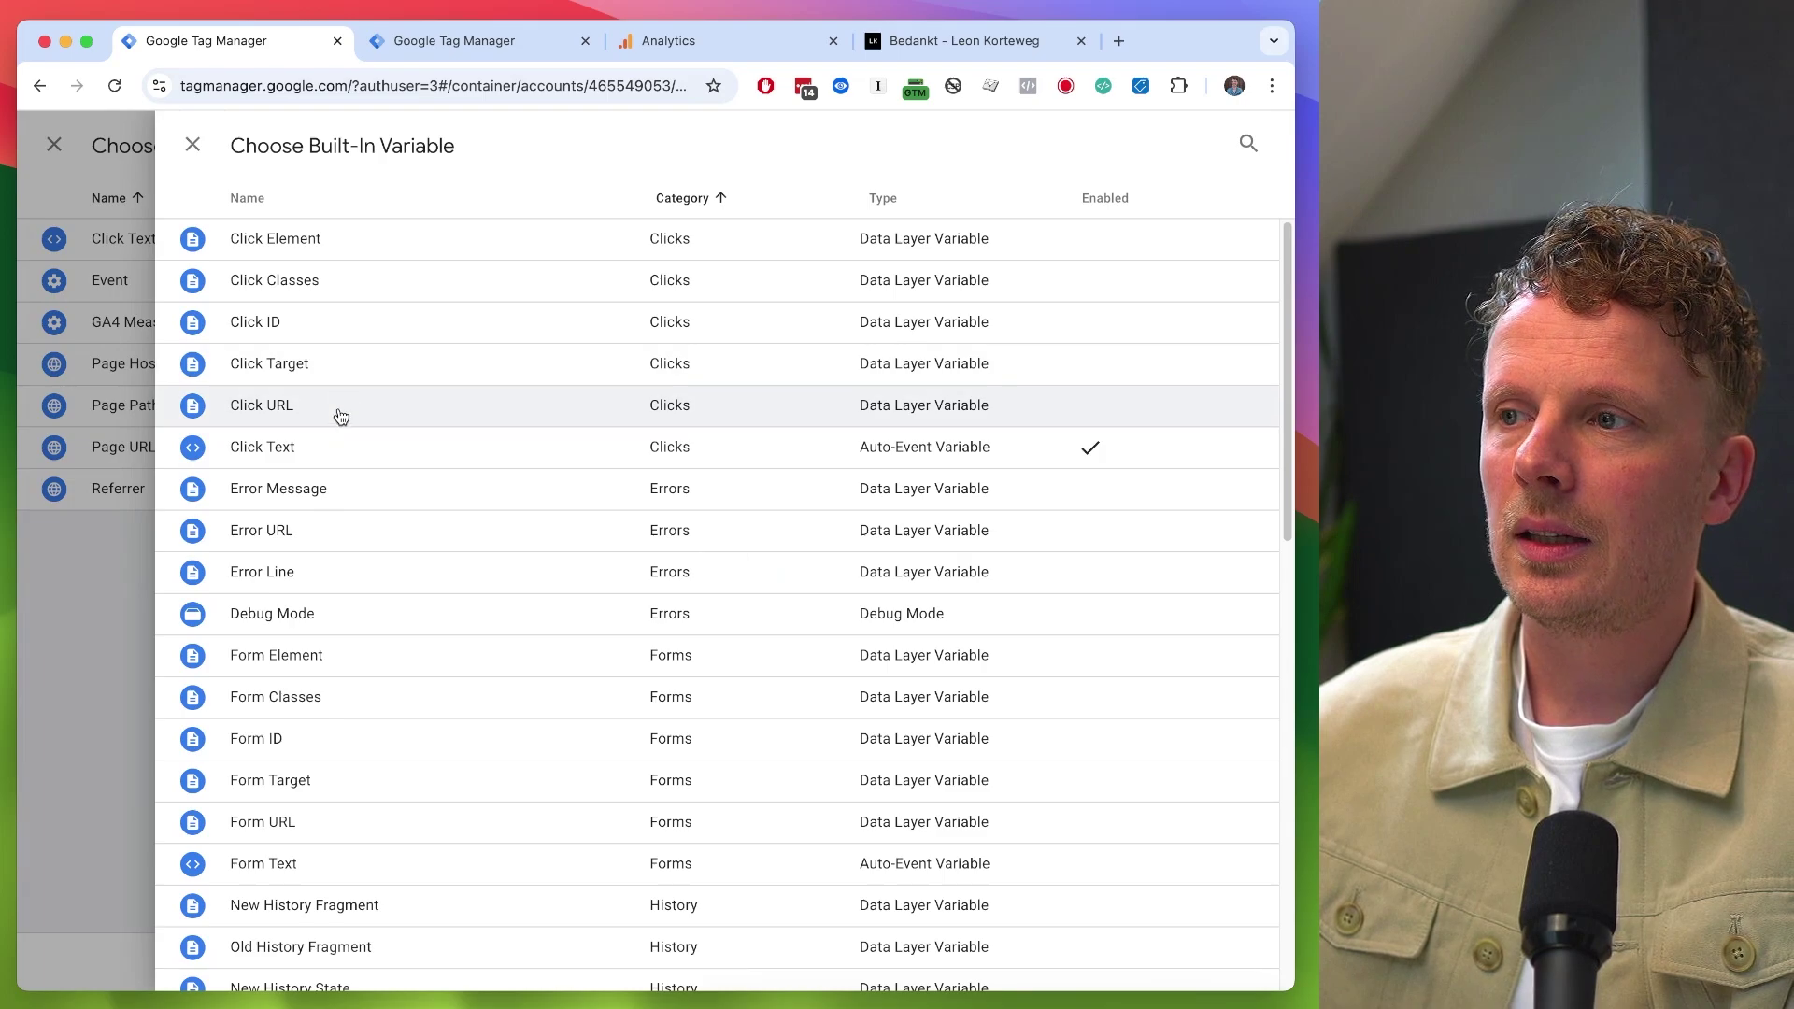
click(341, 409)
scroll(409, 595, down, 4)
scroll(408, 595, up, 5)
scroll(376, 577, down, 5)
click(398, 819)
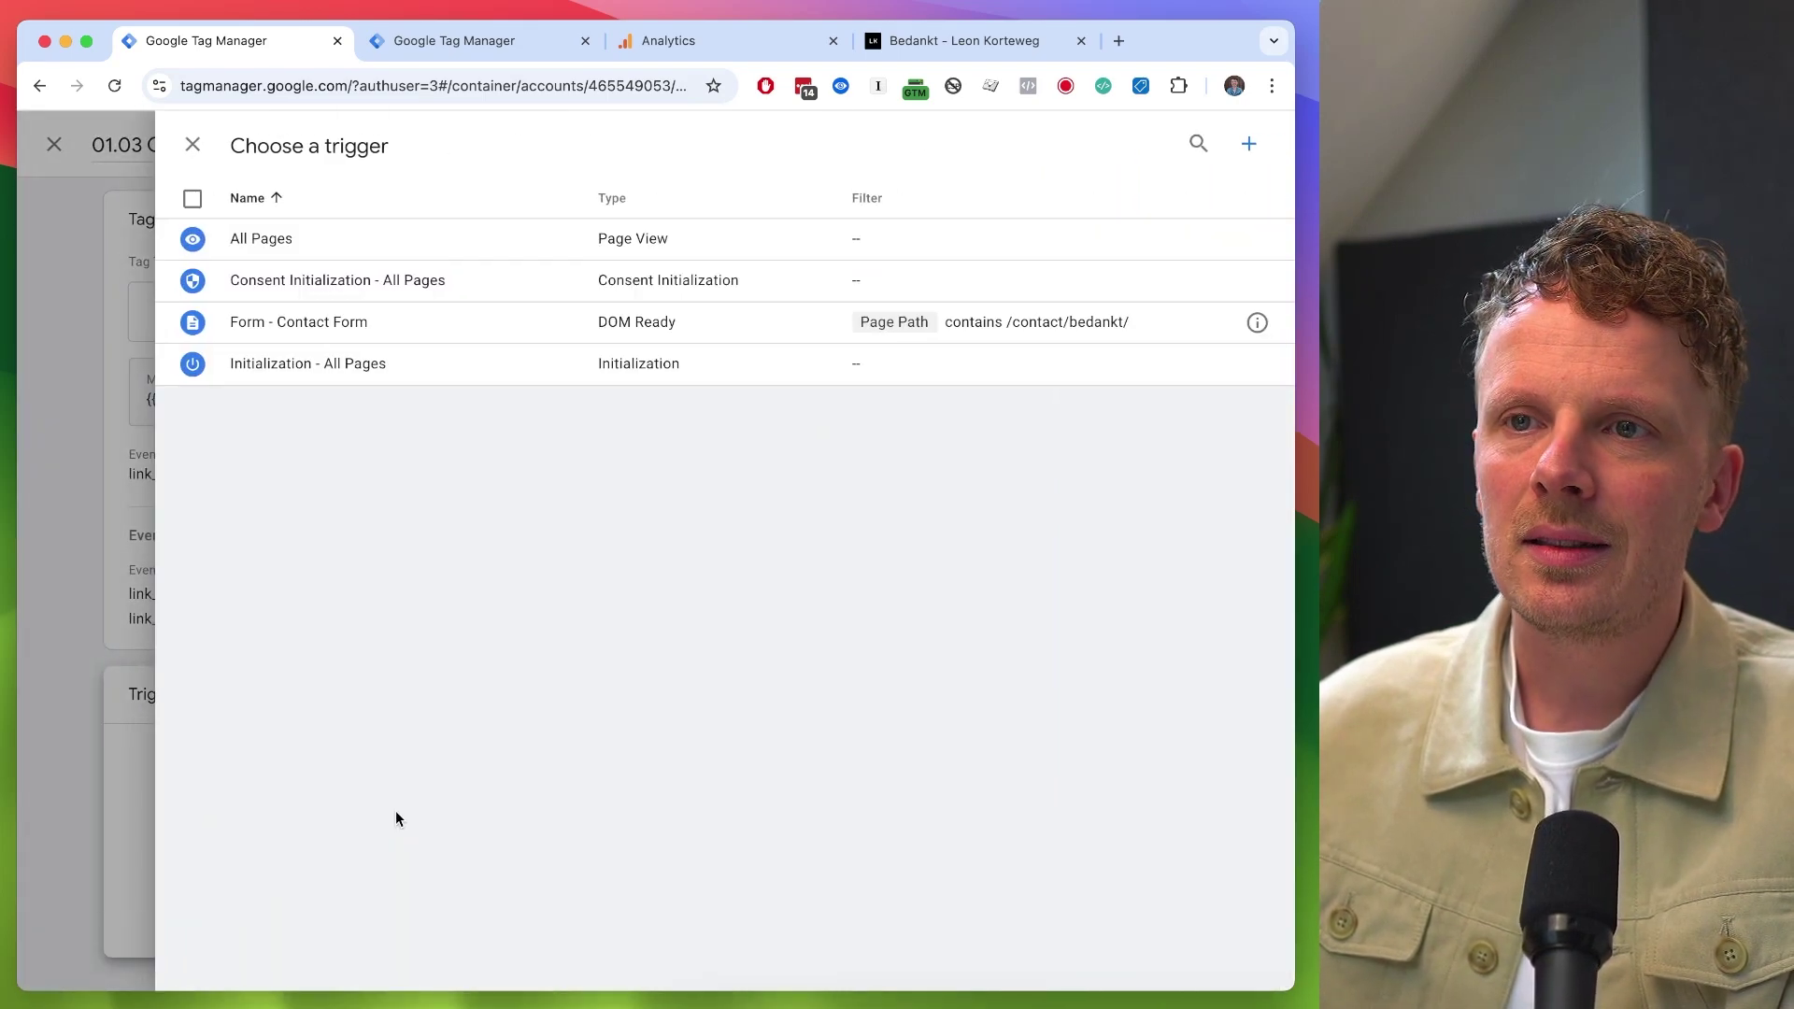
- Create and save a 'Click - All Links' trigger of type Just Links
click(1248, 146)
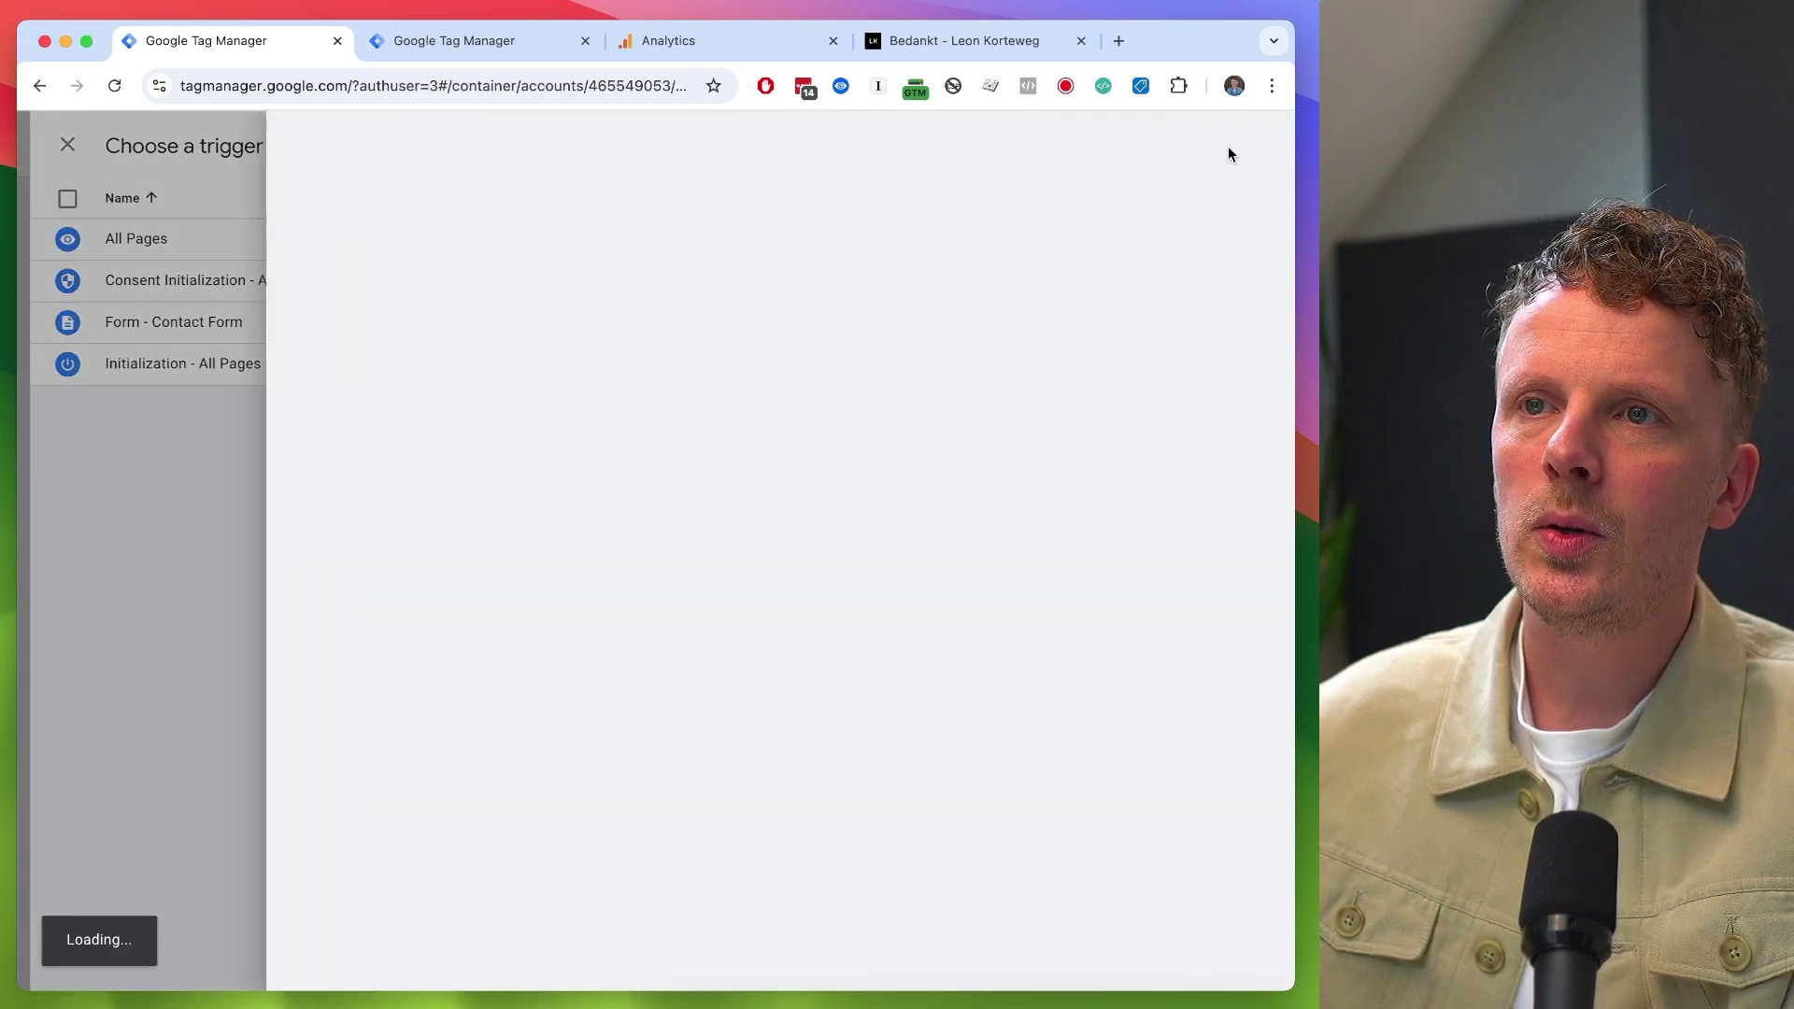
text(Clic)
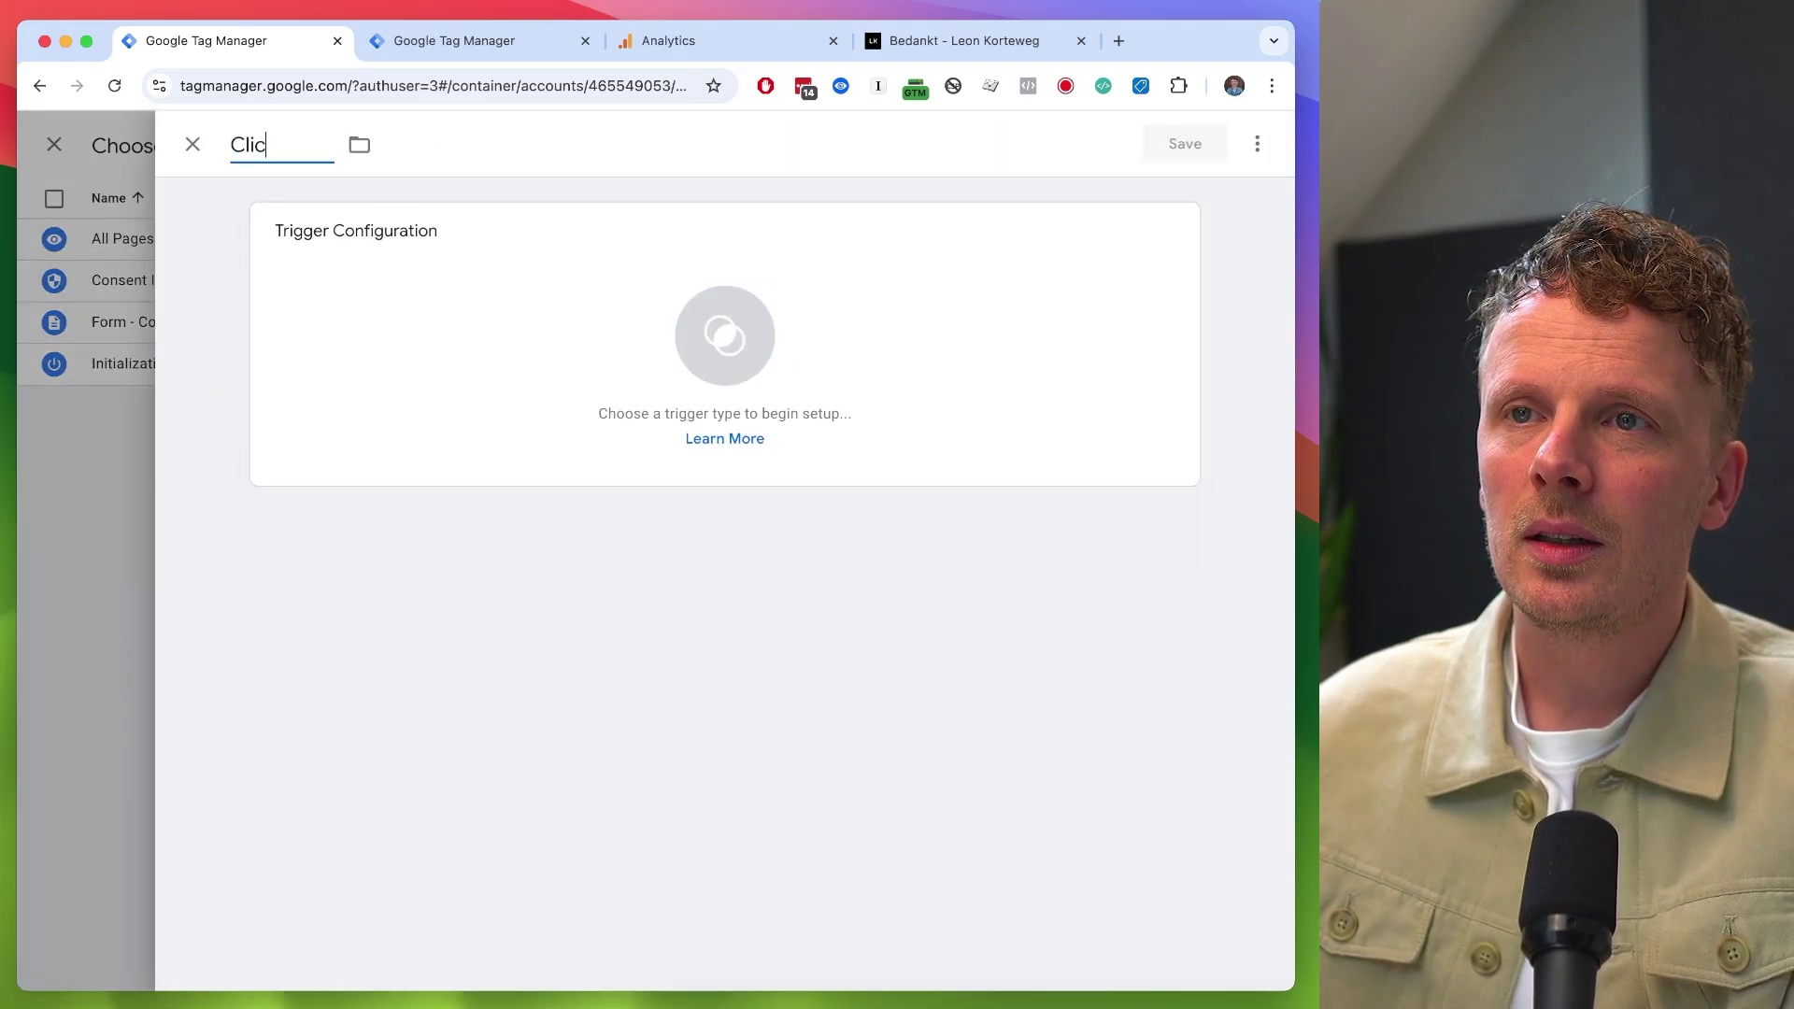
text(k - All Links)
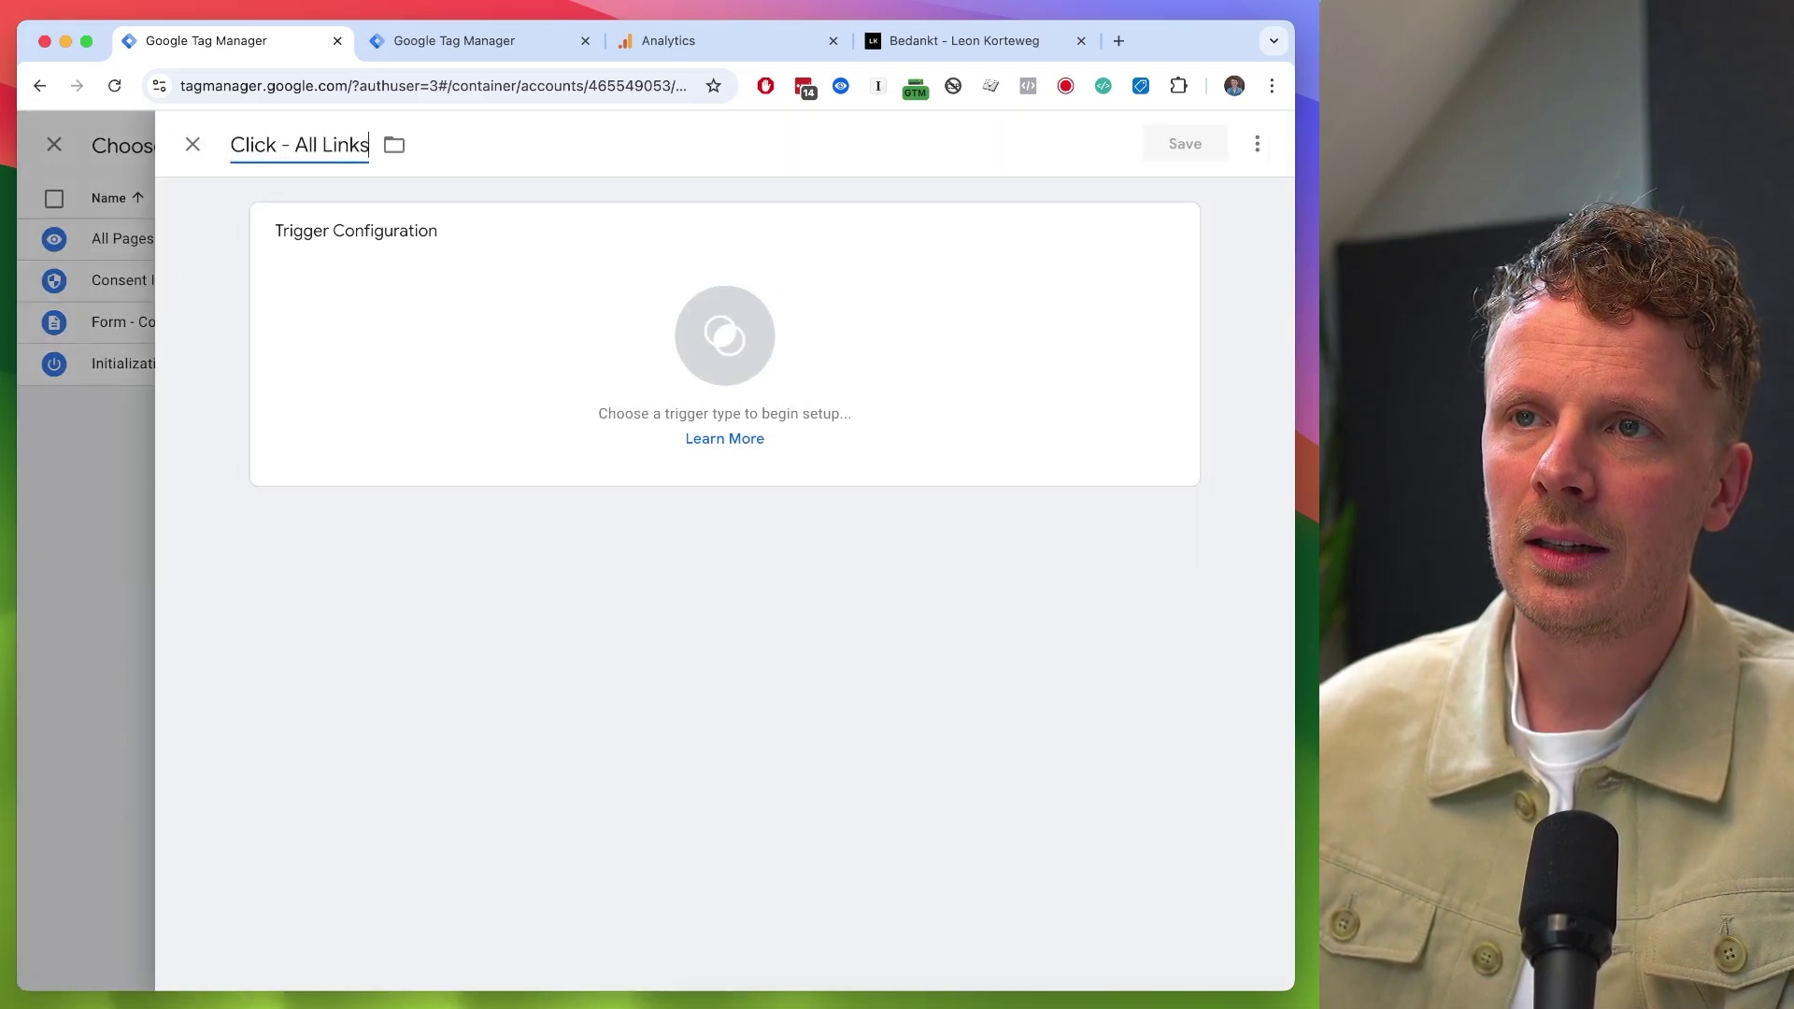
click(328, 271)
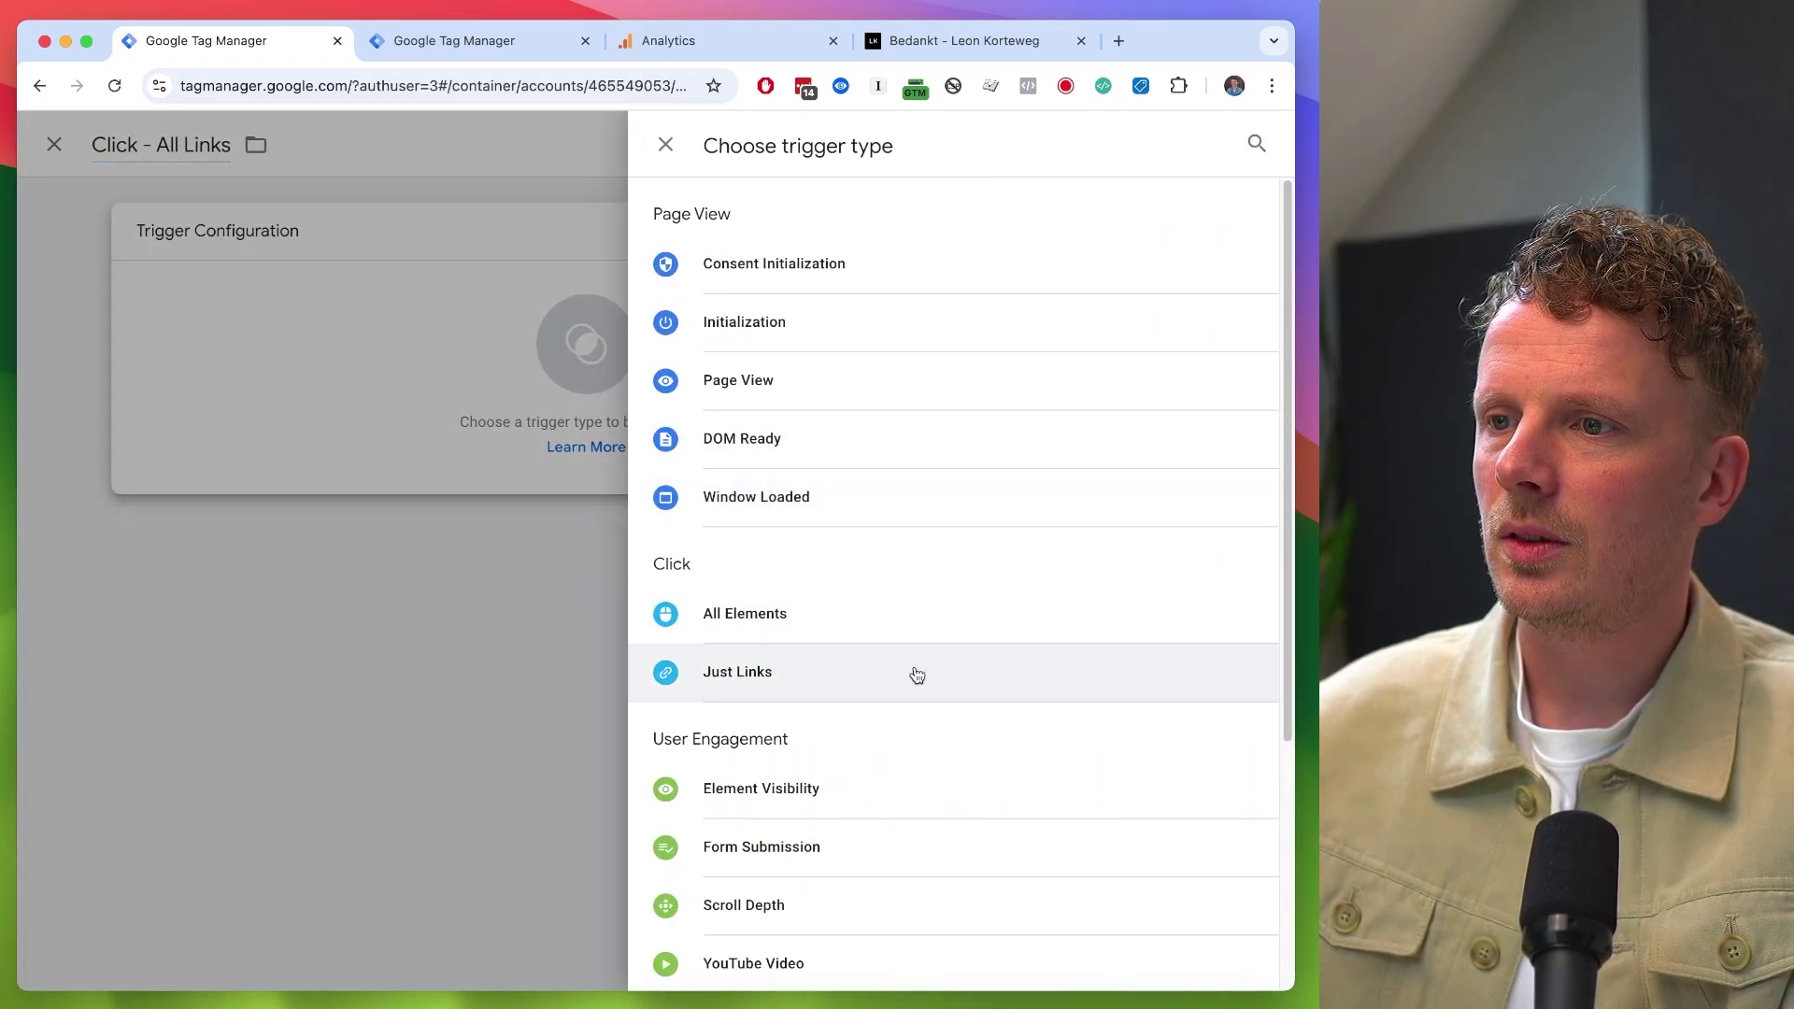
click(913, 672)
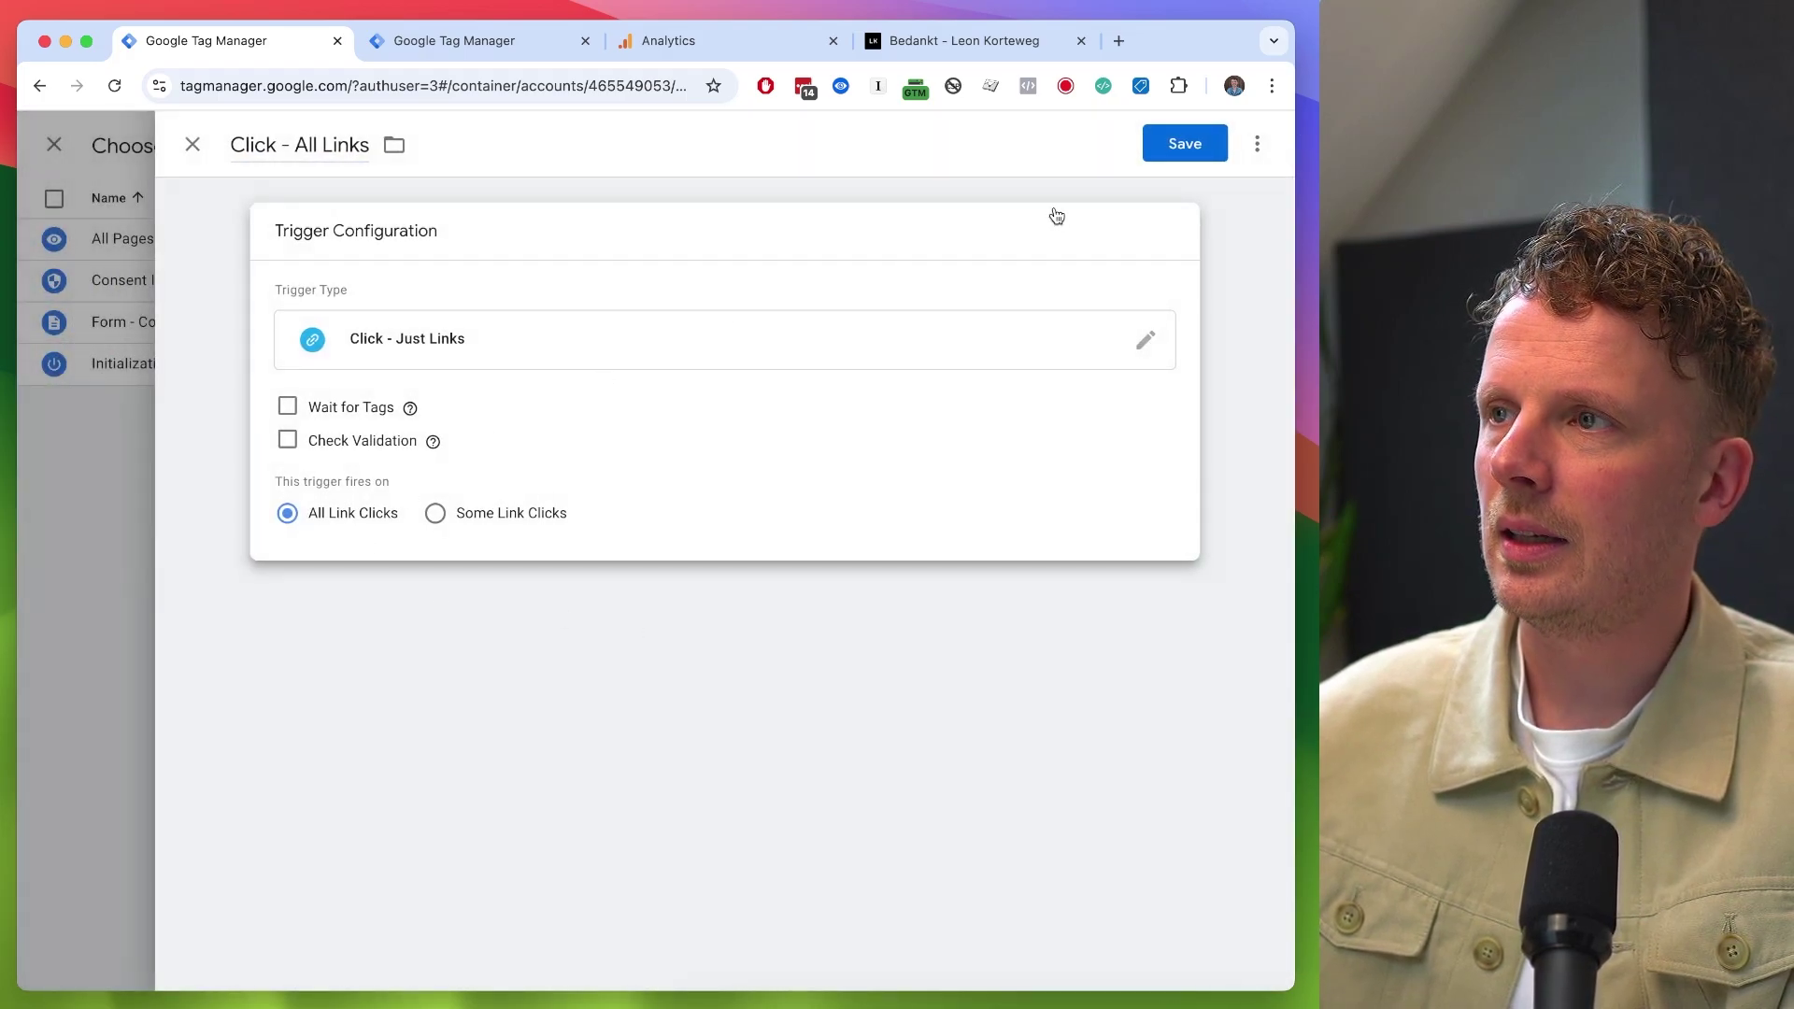
click(1162, 153)
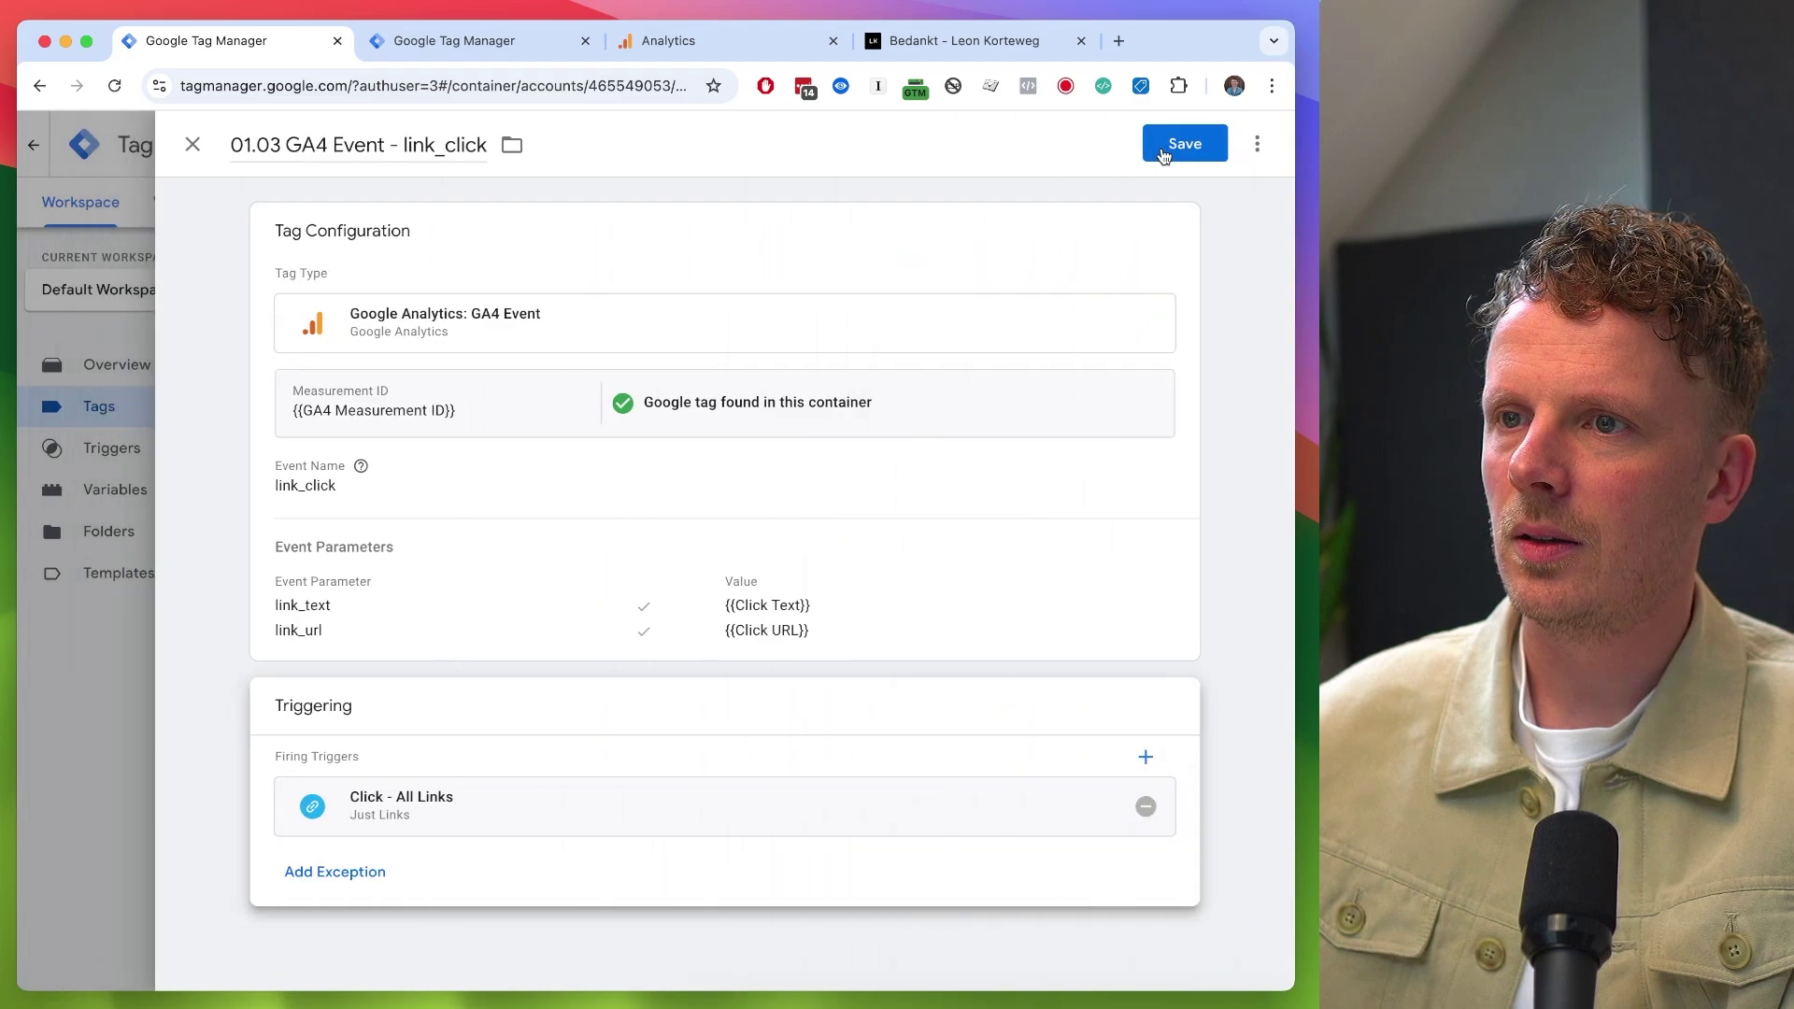
- Save the link_click tag and launch Tag Assistant preview mode
click(1165, 151)
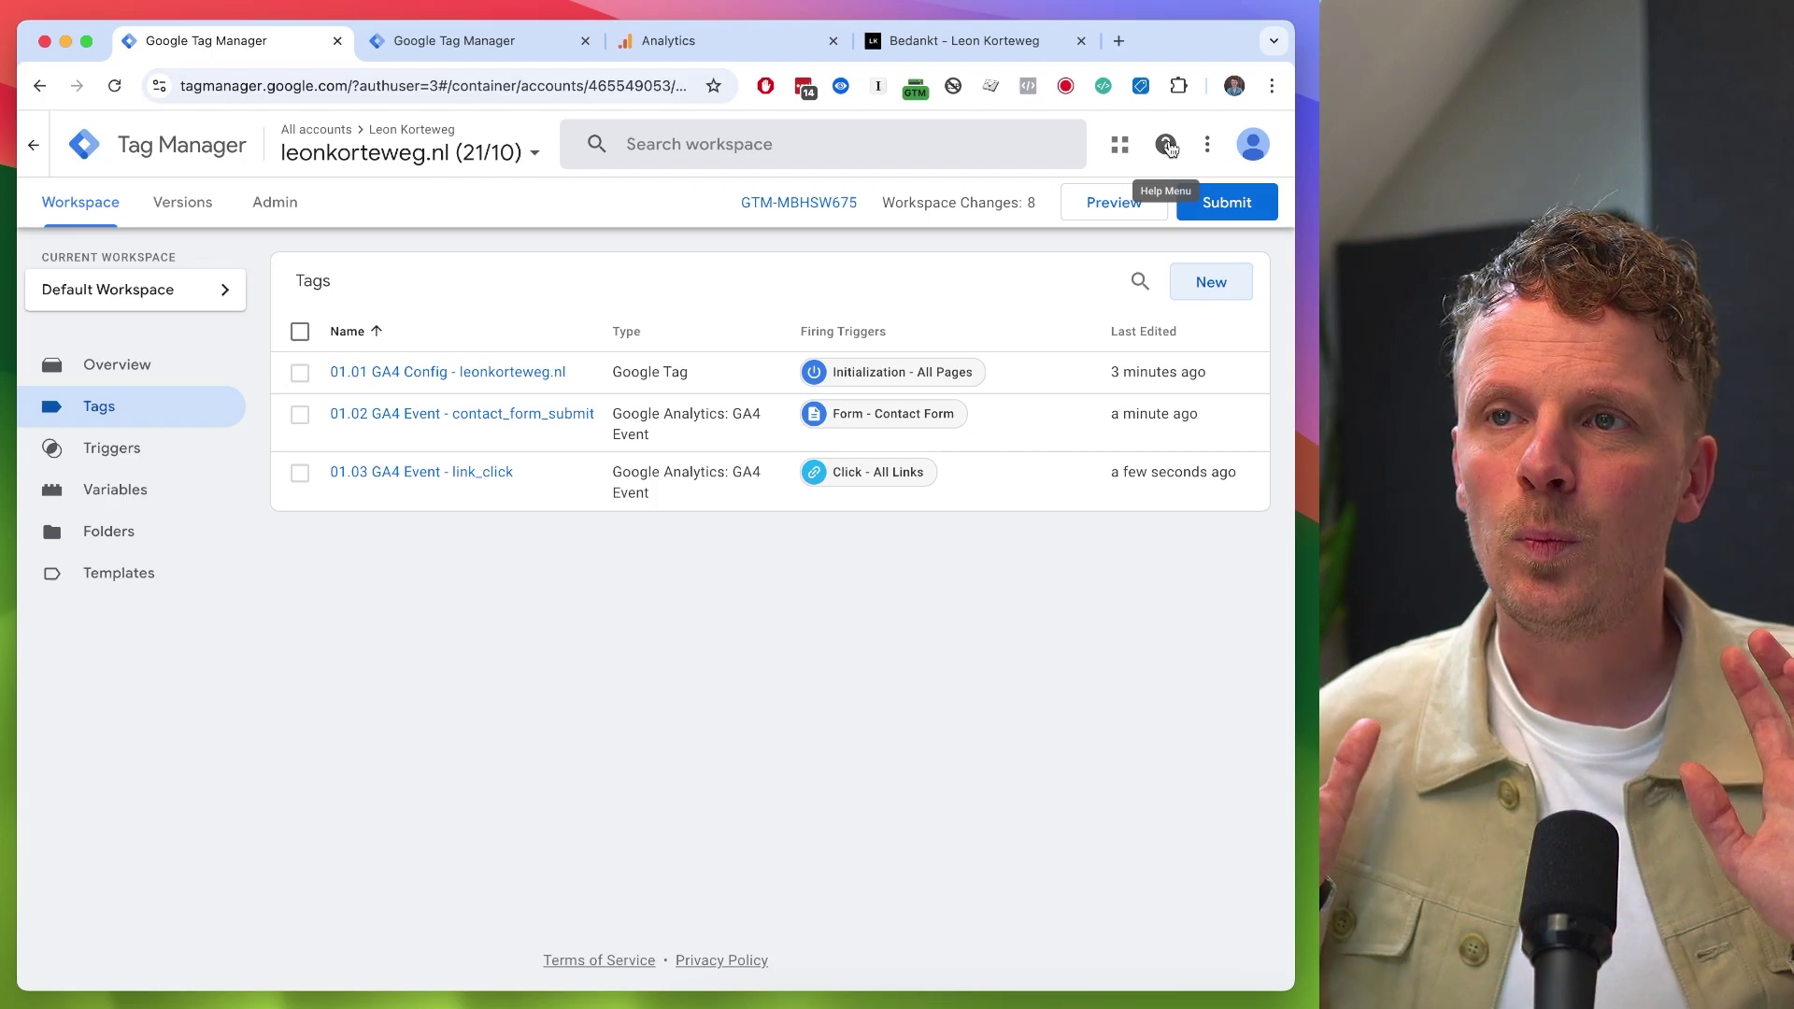
click(1116, 203)
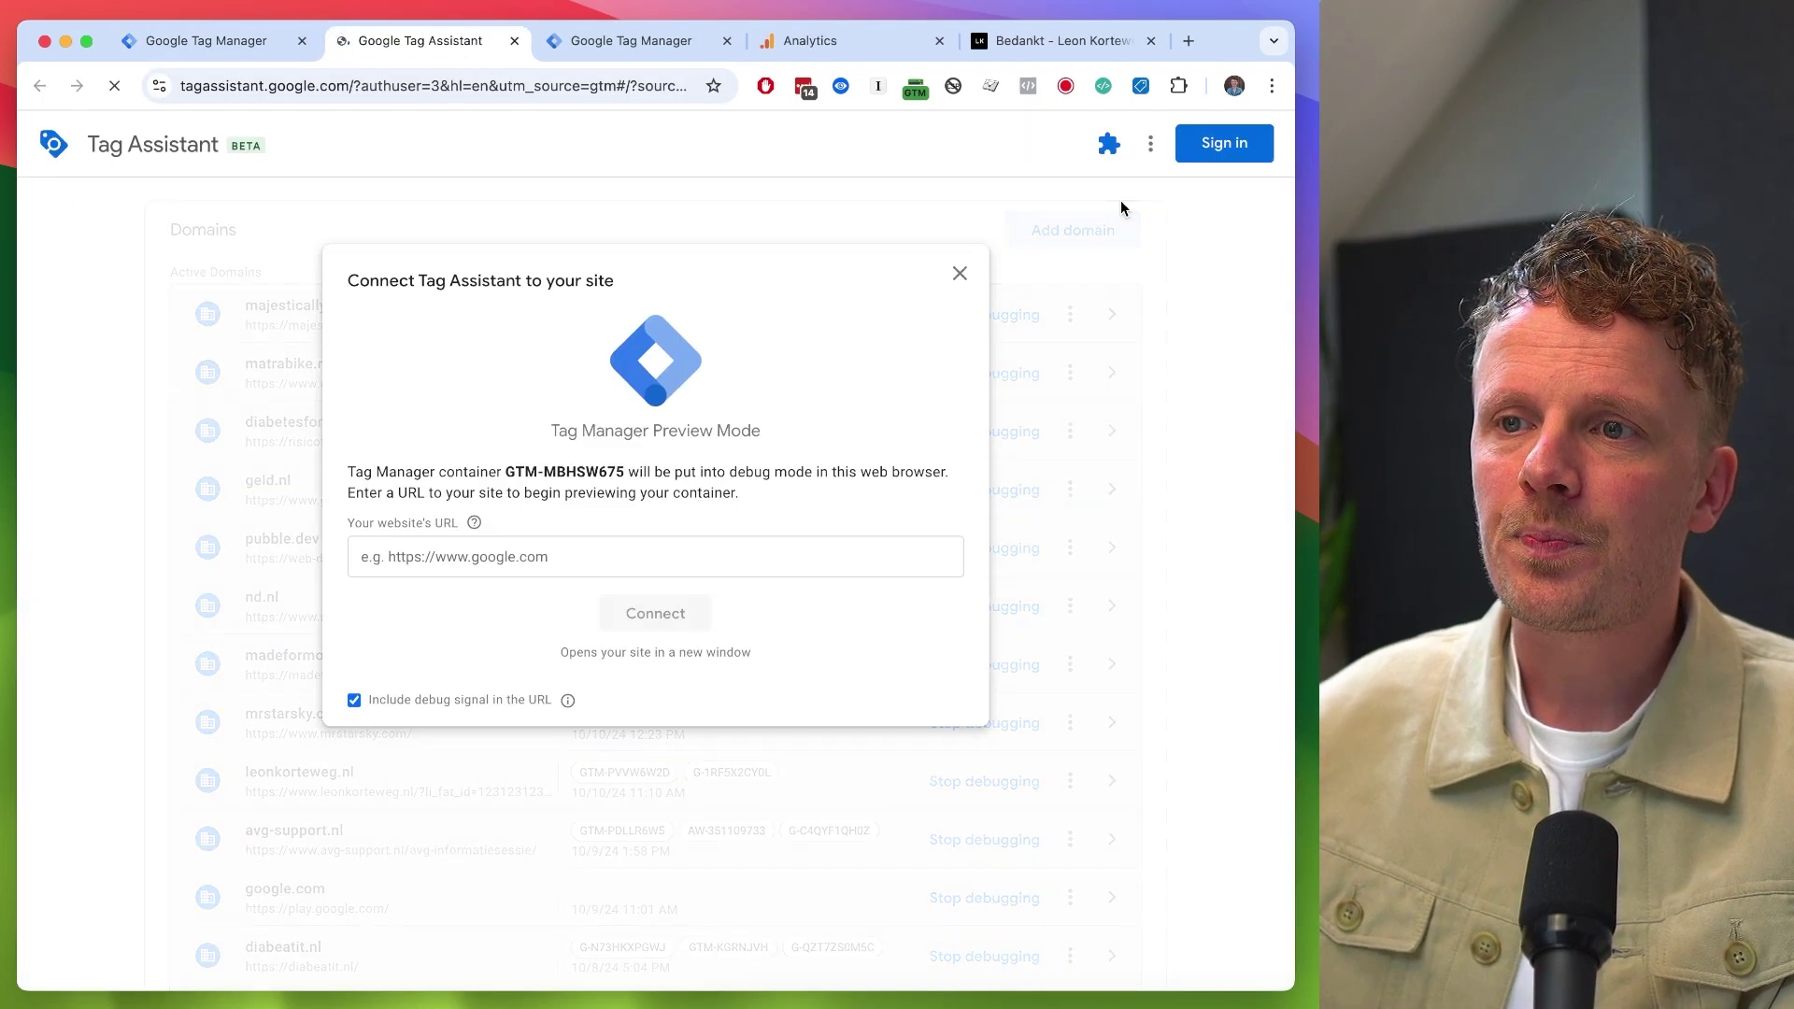
click(1028, 47)
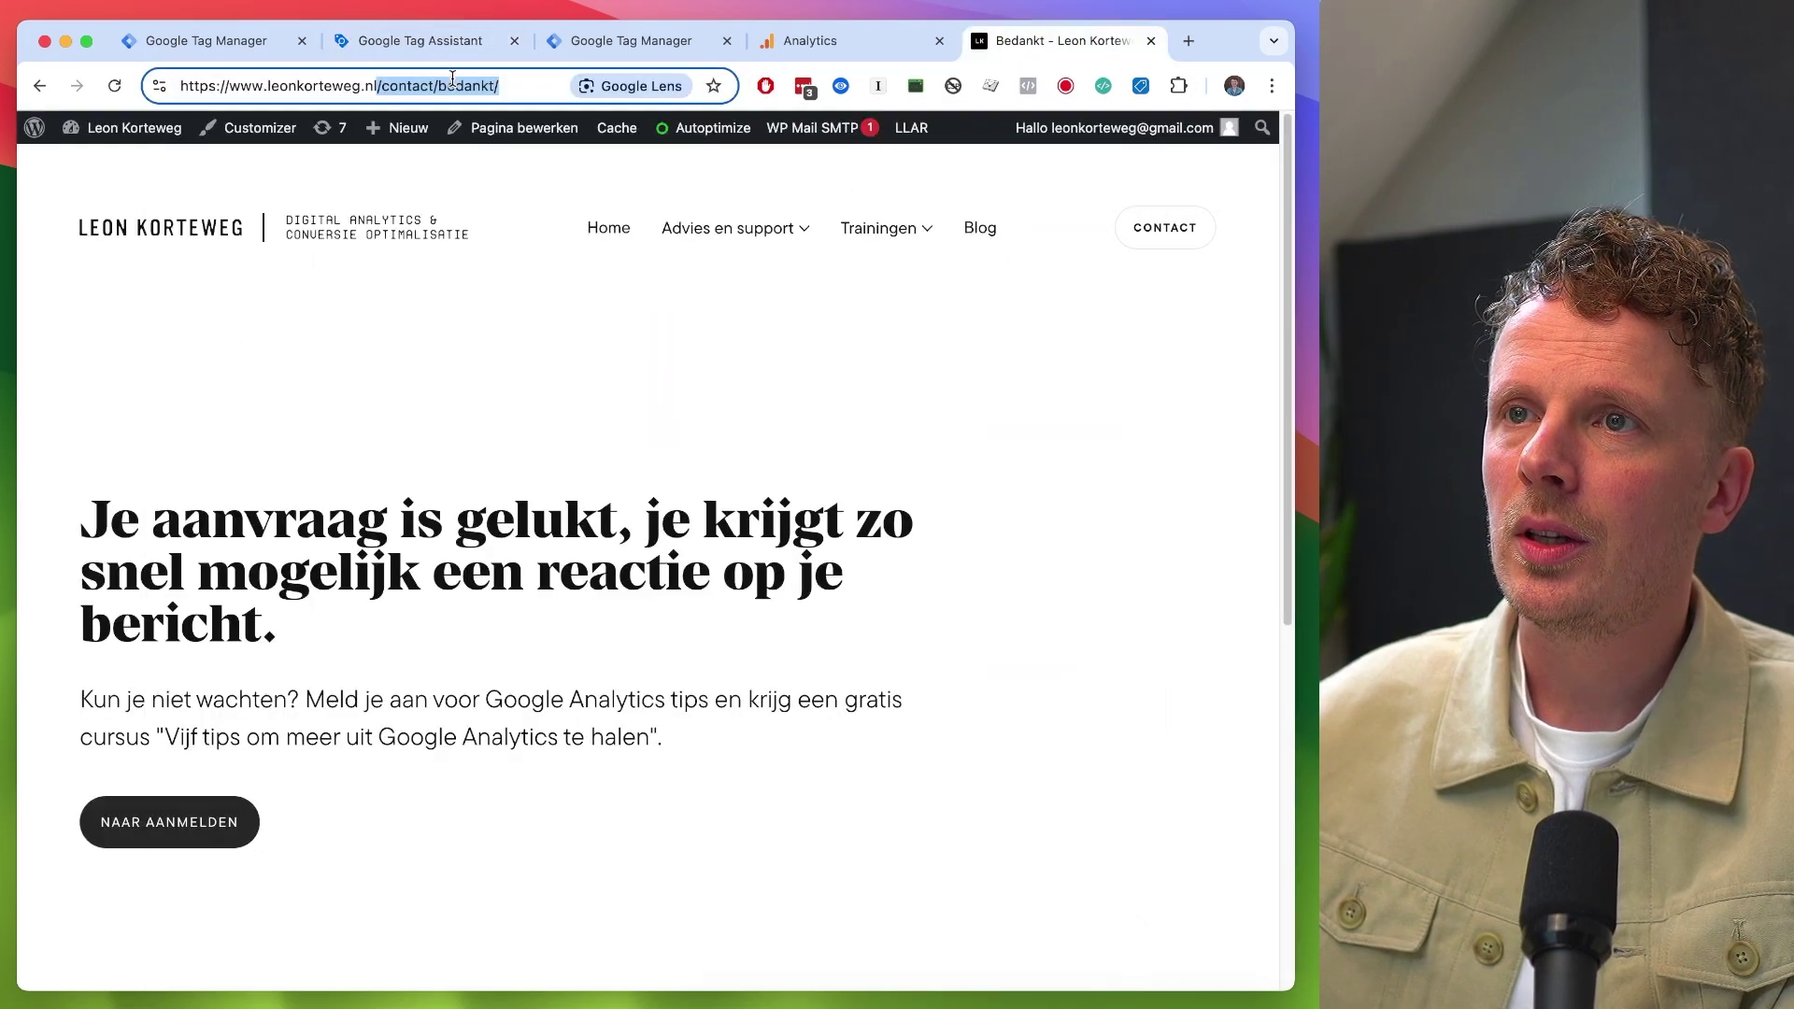
- Log out of WordPress from the admin bar on the site's home page
click(178, 228)
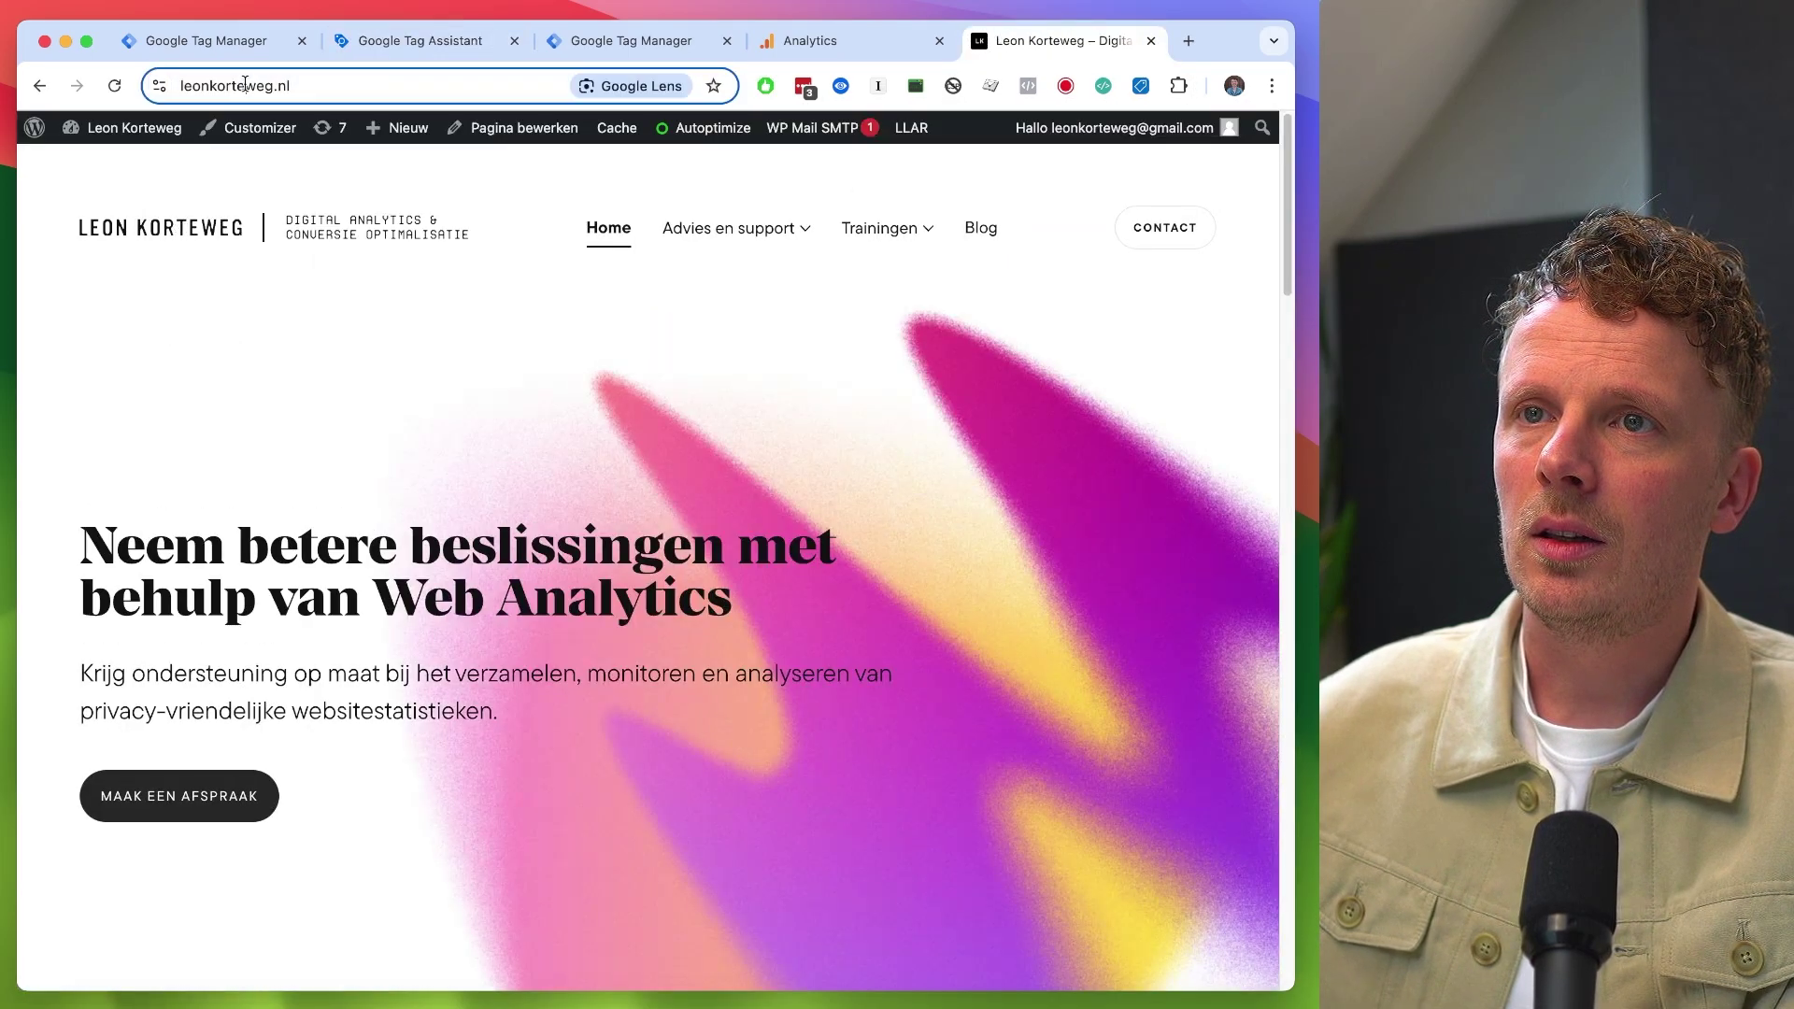
mouse_move(1214, 128)
click(1131, 224)
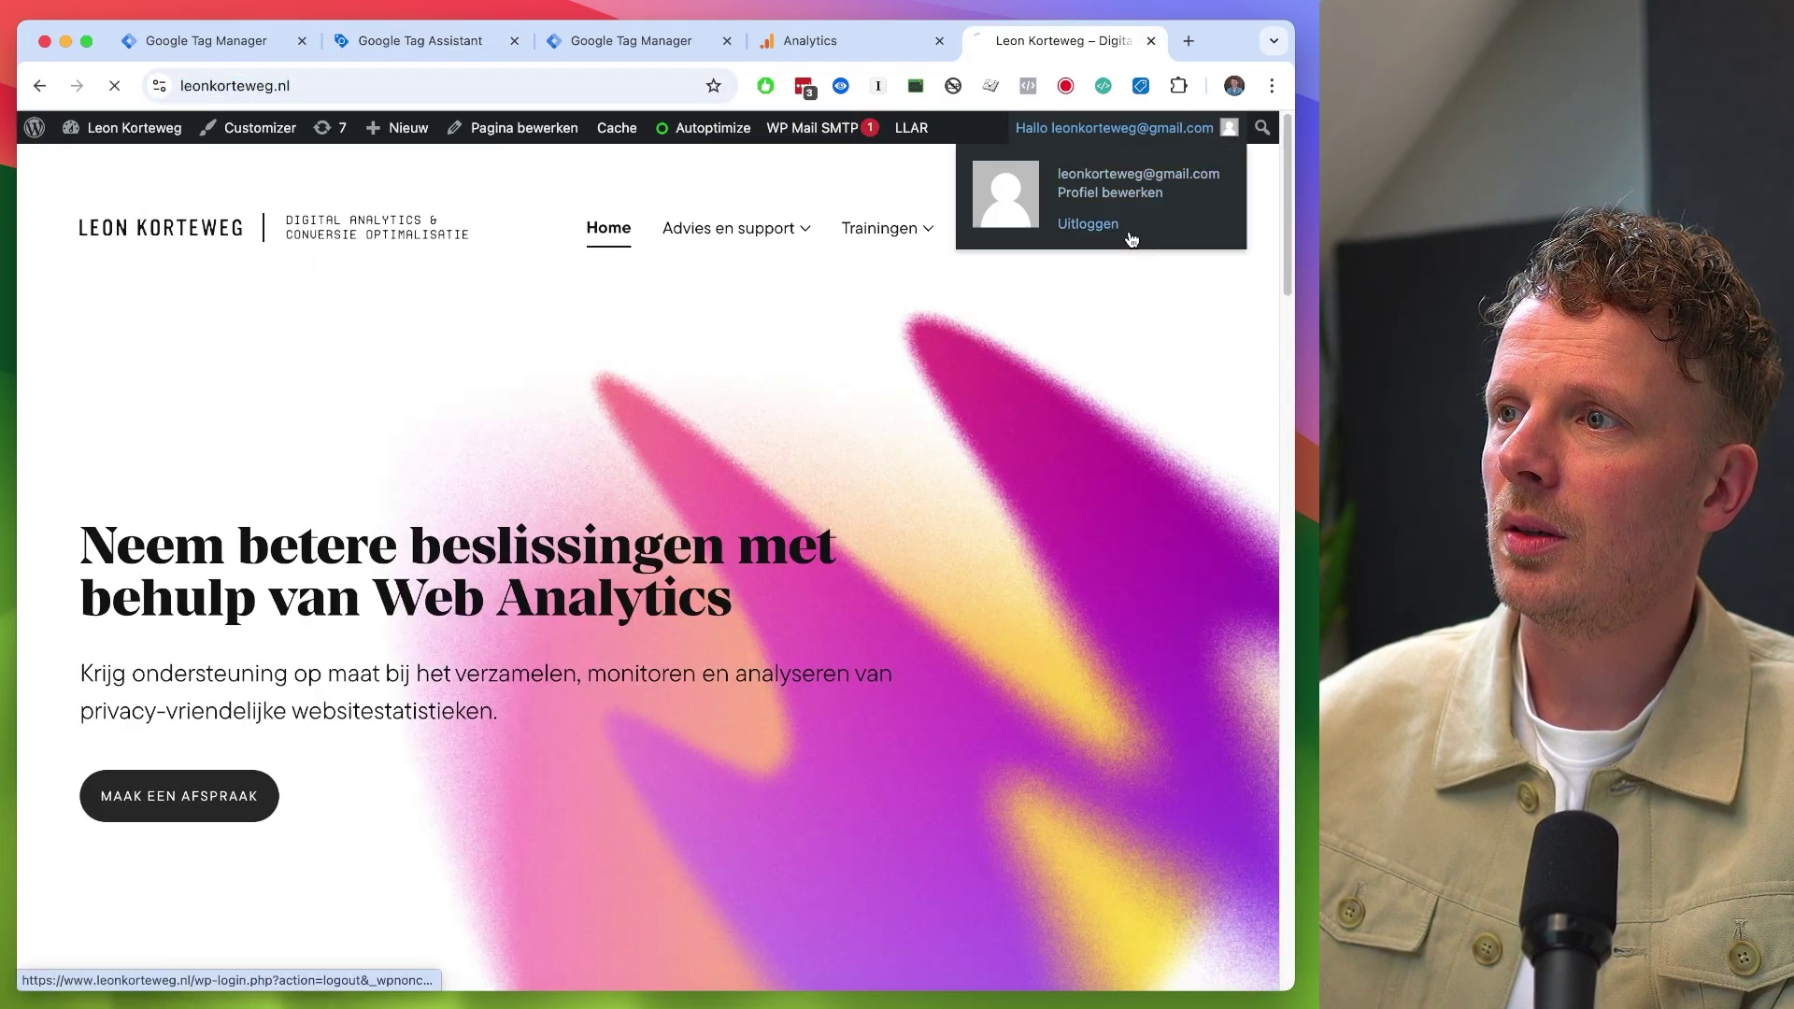
key(super+w)
- Connect Tag Assistant to the leonkorteweg.nl site URL for preview
click(441, 42)
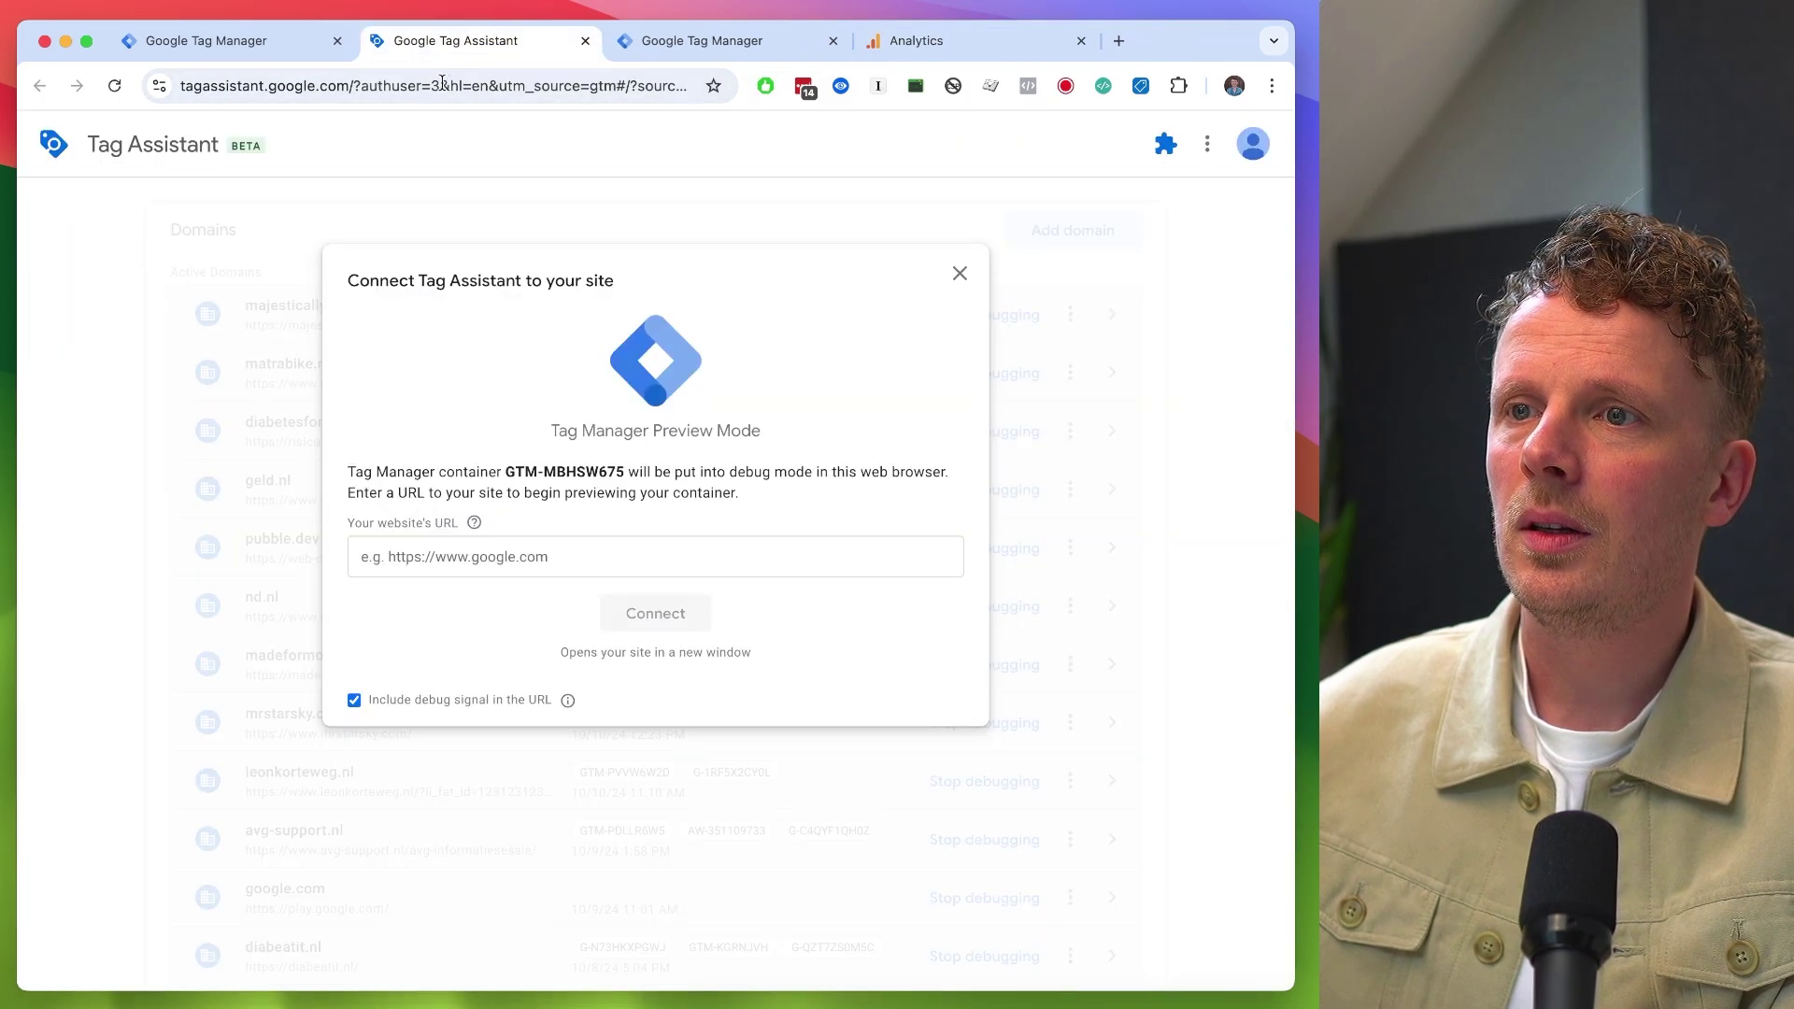
click(516, 559)
text(https://www.leonkorteweg.nl/)
click(639, 624)
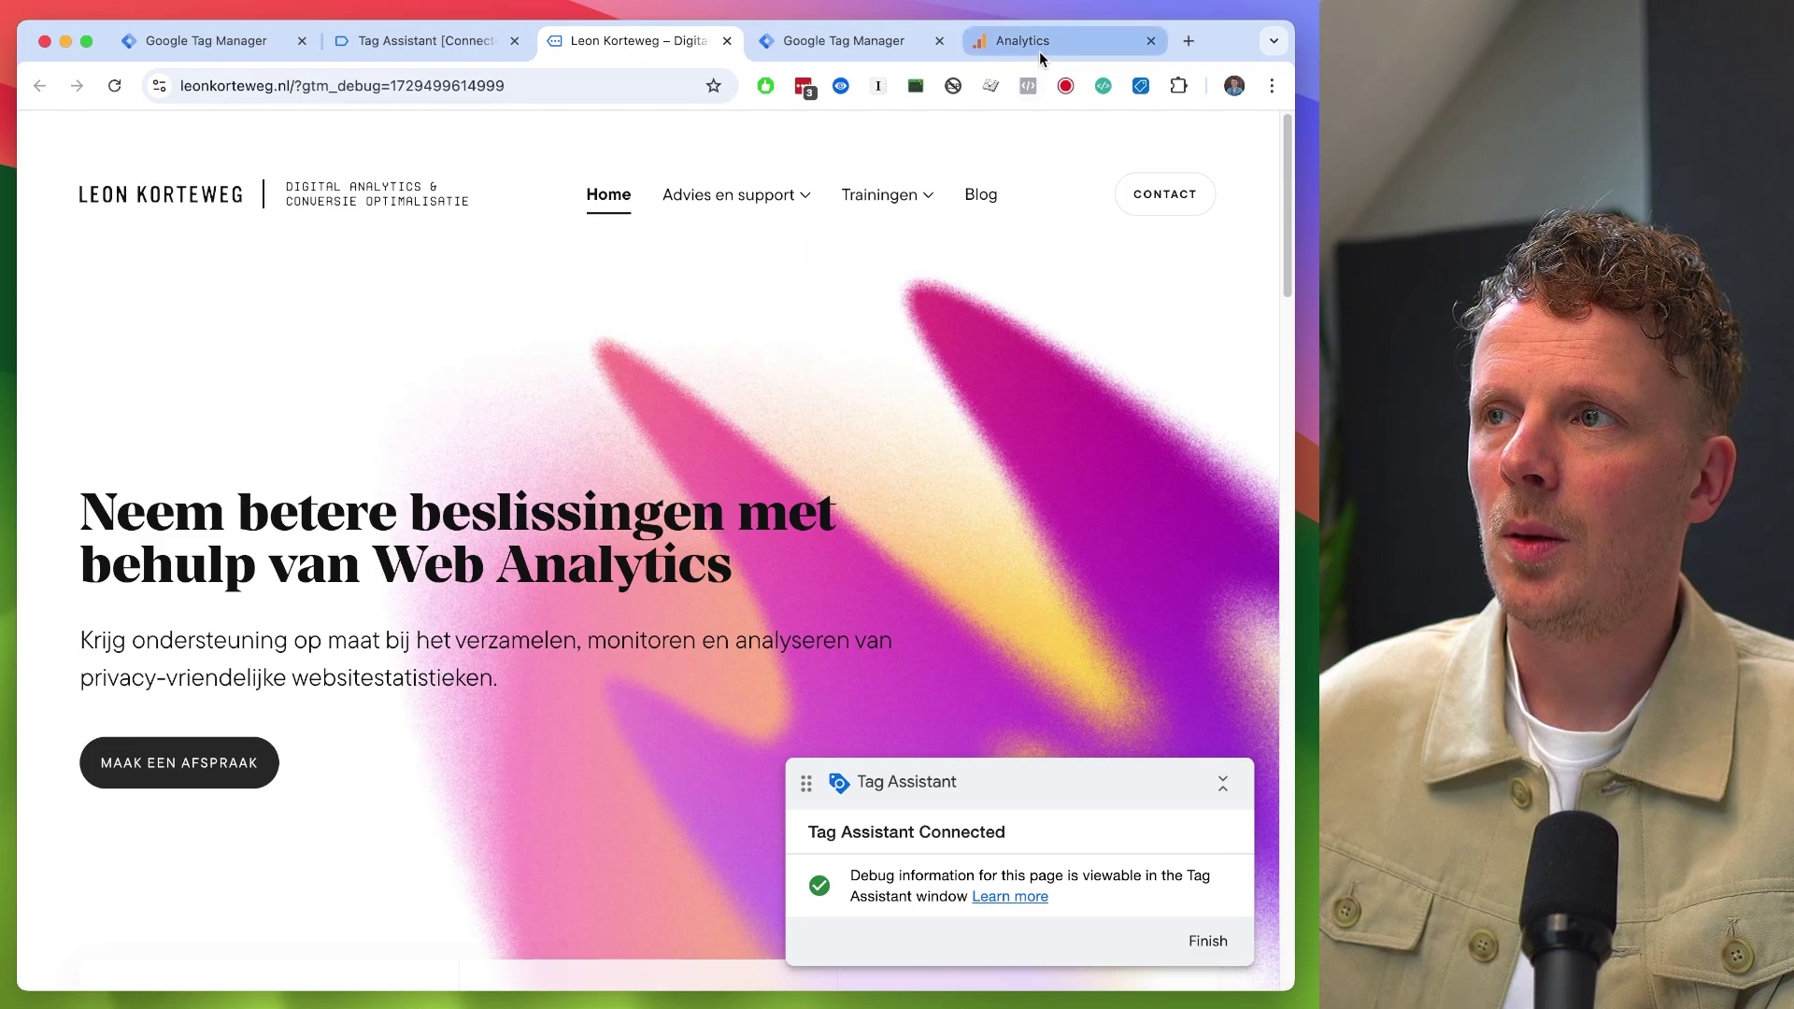
click(1039, 52)
- Open DebugView under Admin's Data display settings and watch for the page_view event
click(178, 598)
scroll(159, 855, down, 1)
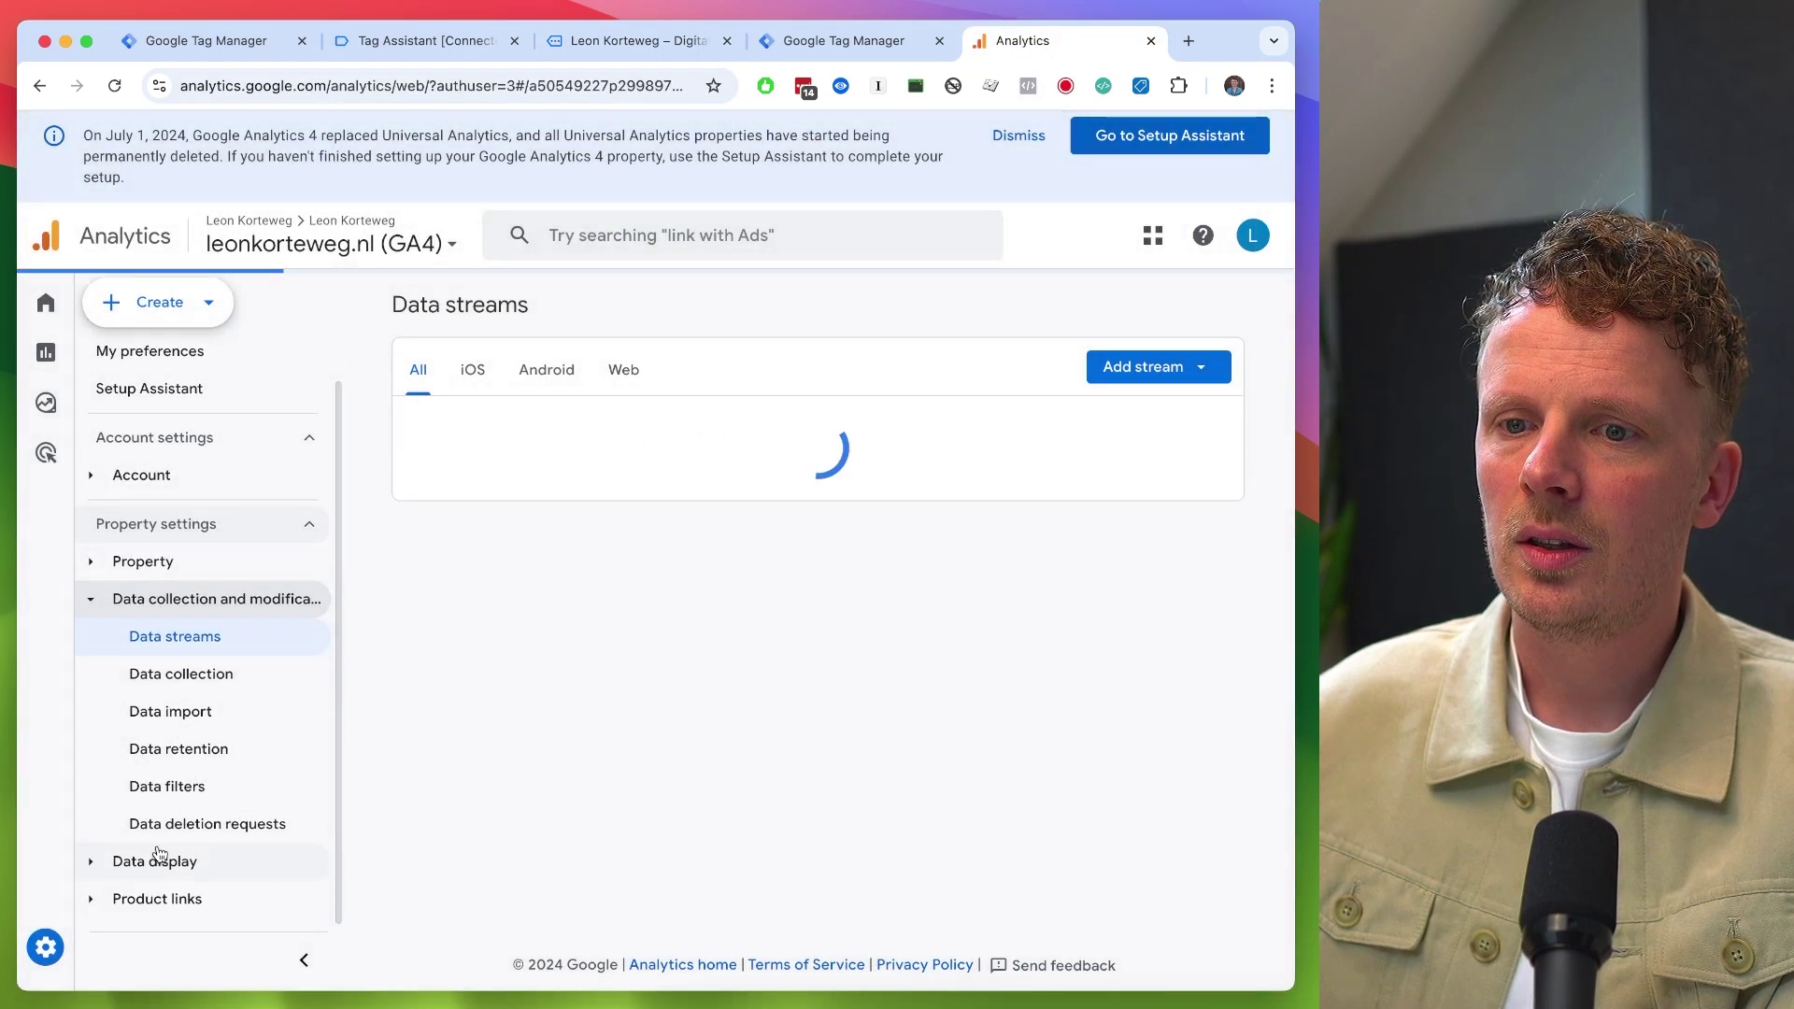
click(167, 862)
scroll(128, 841, down, 5)
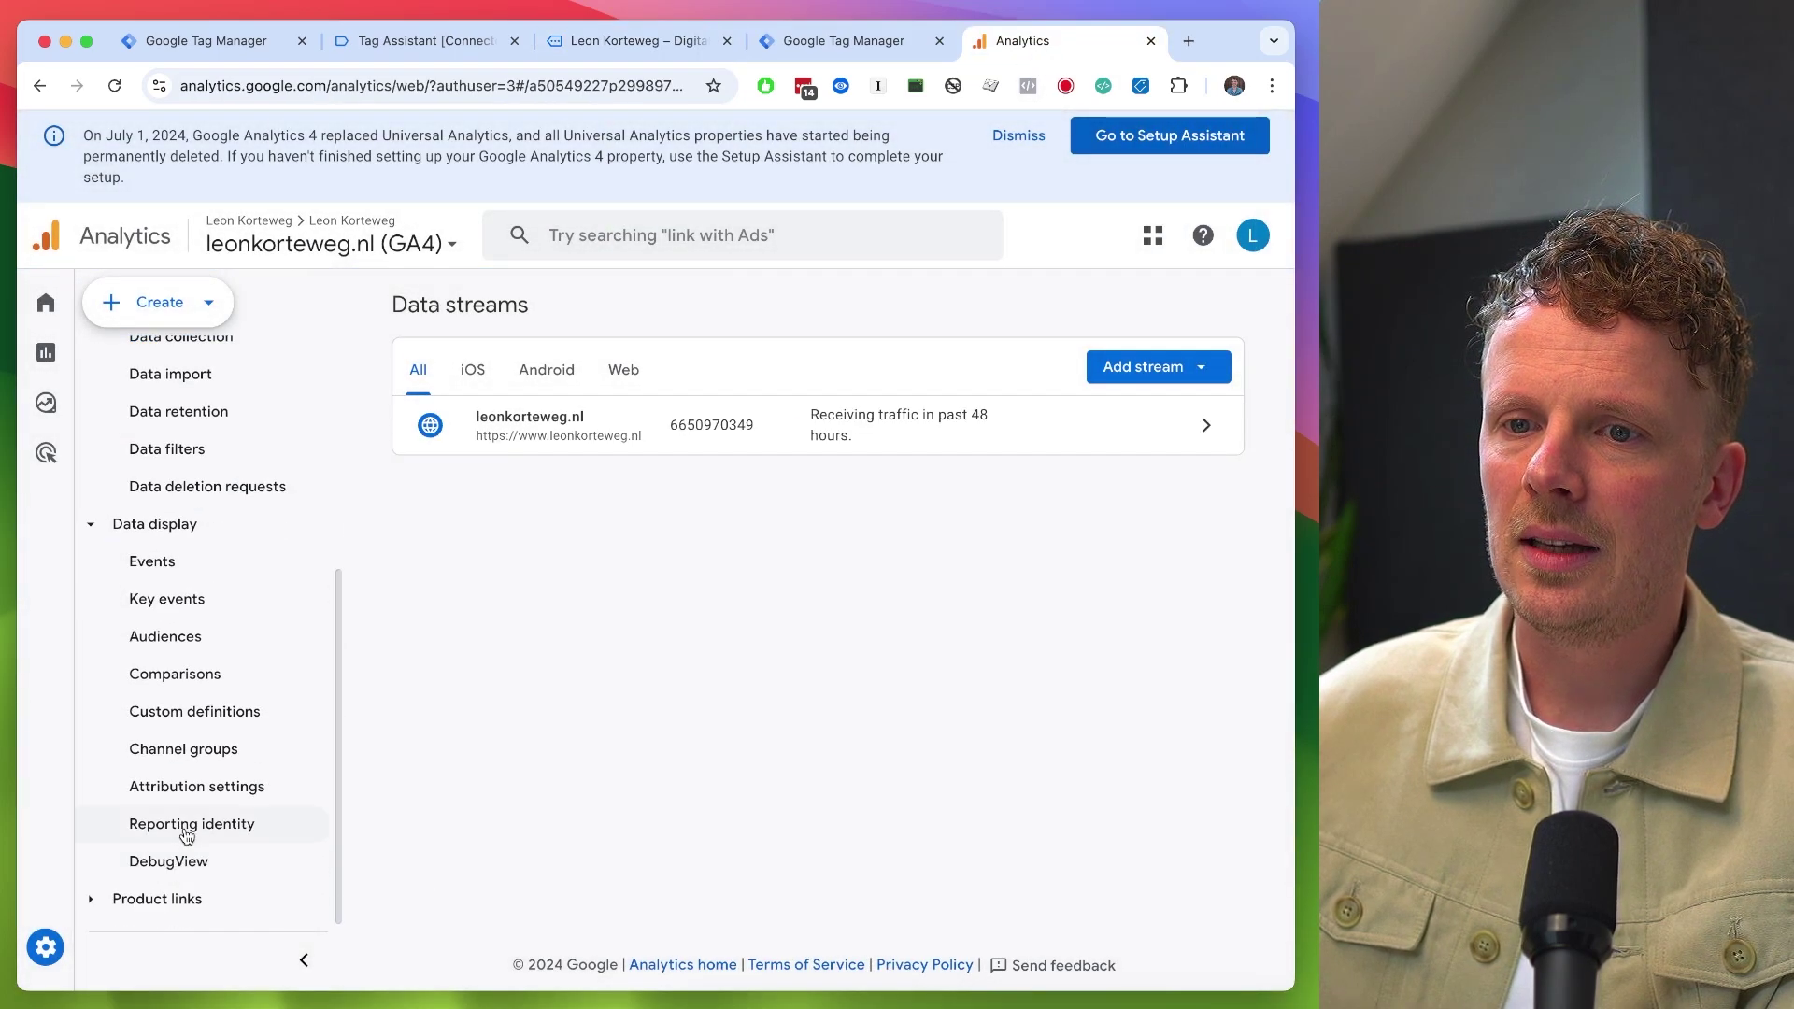
click(188, 864)
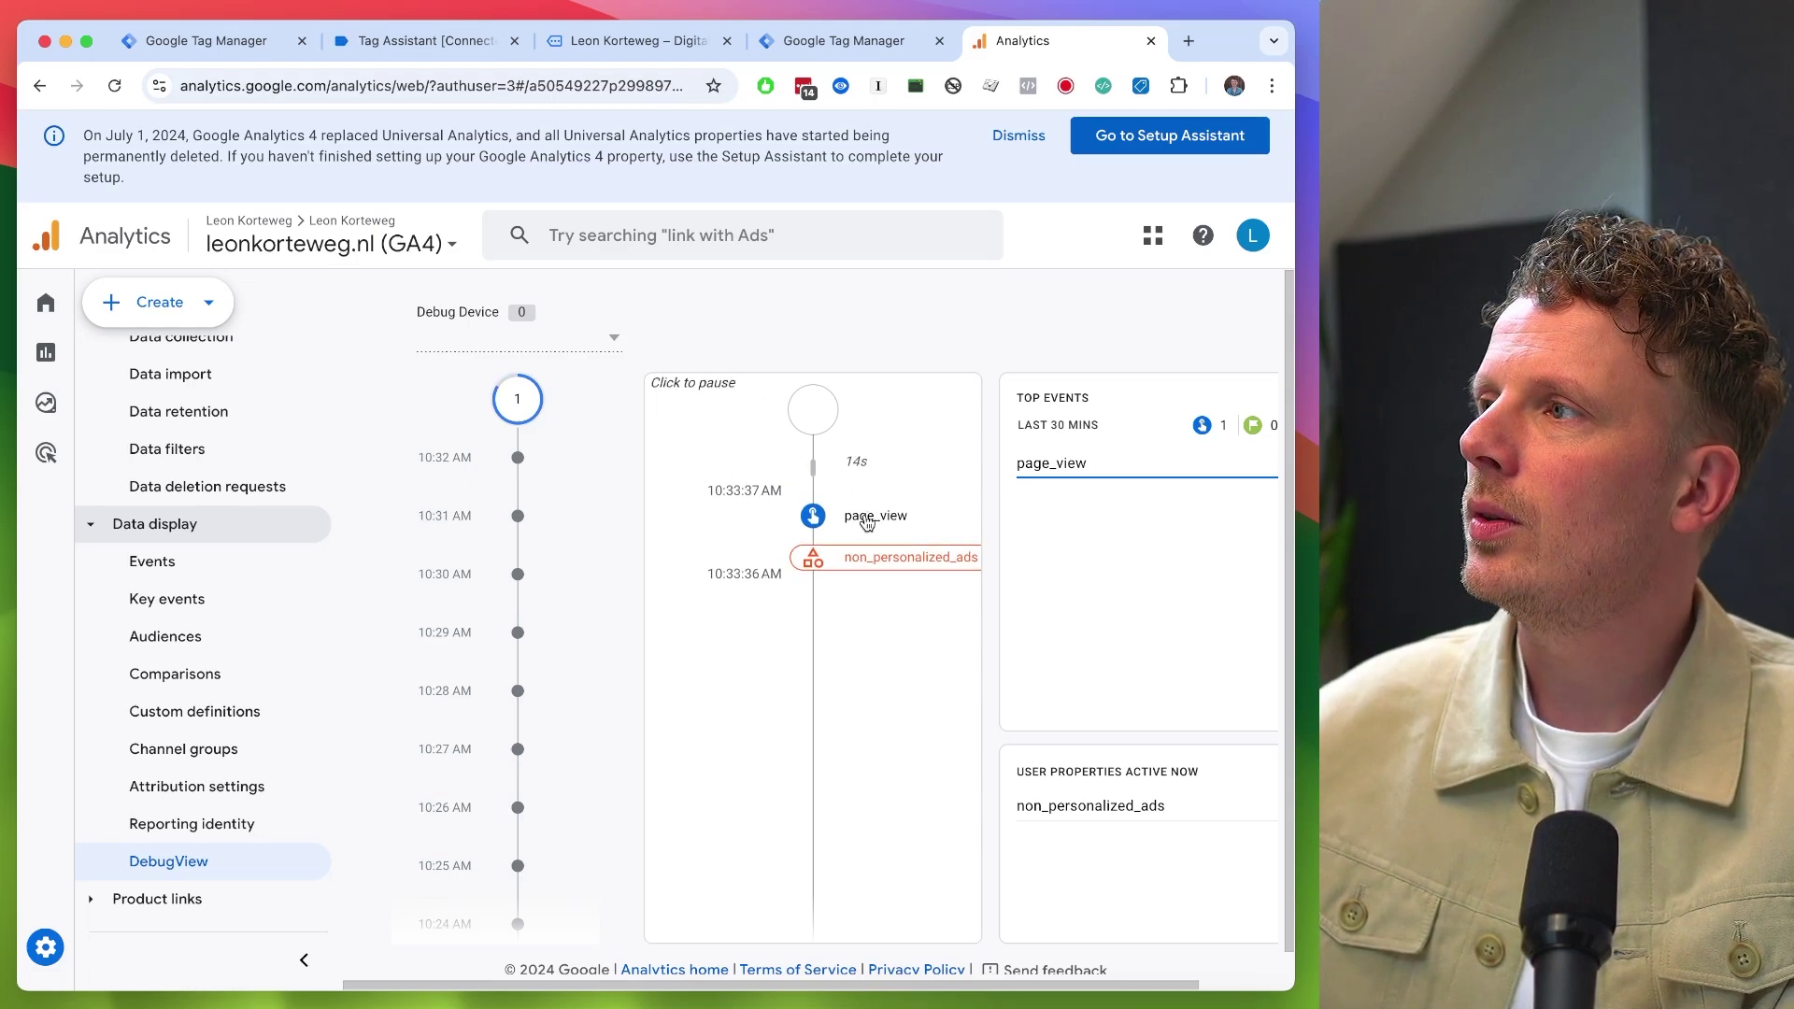
click(619, 43)
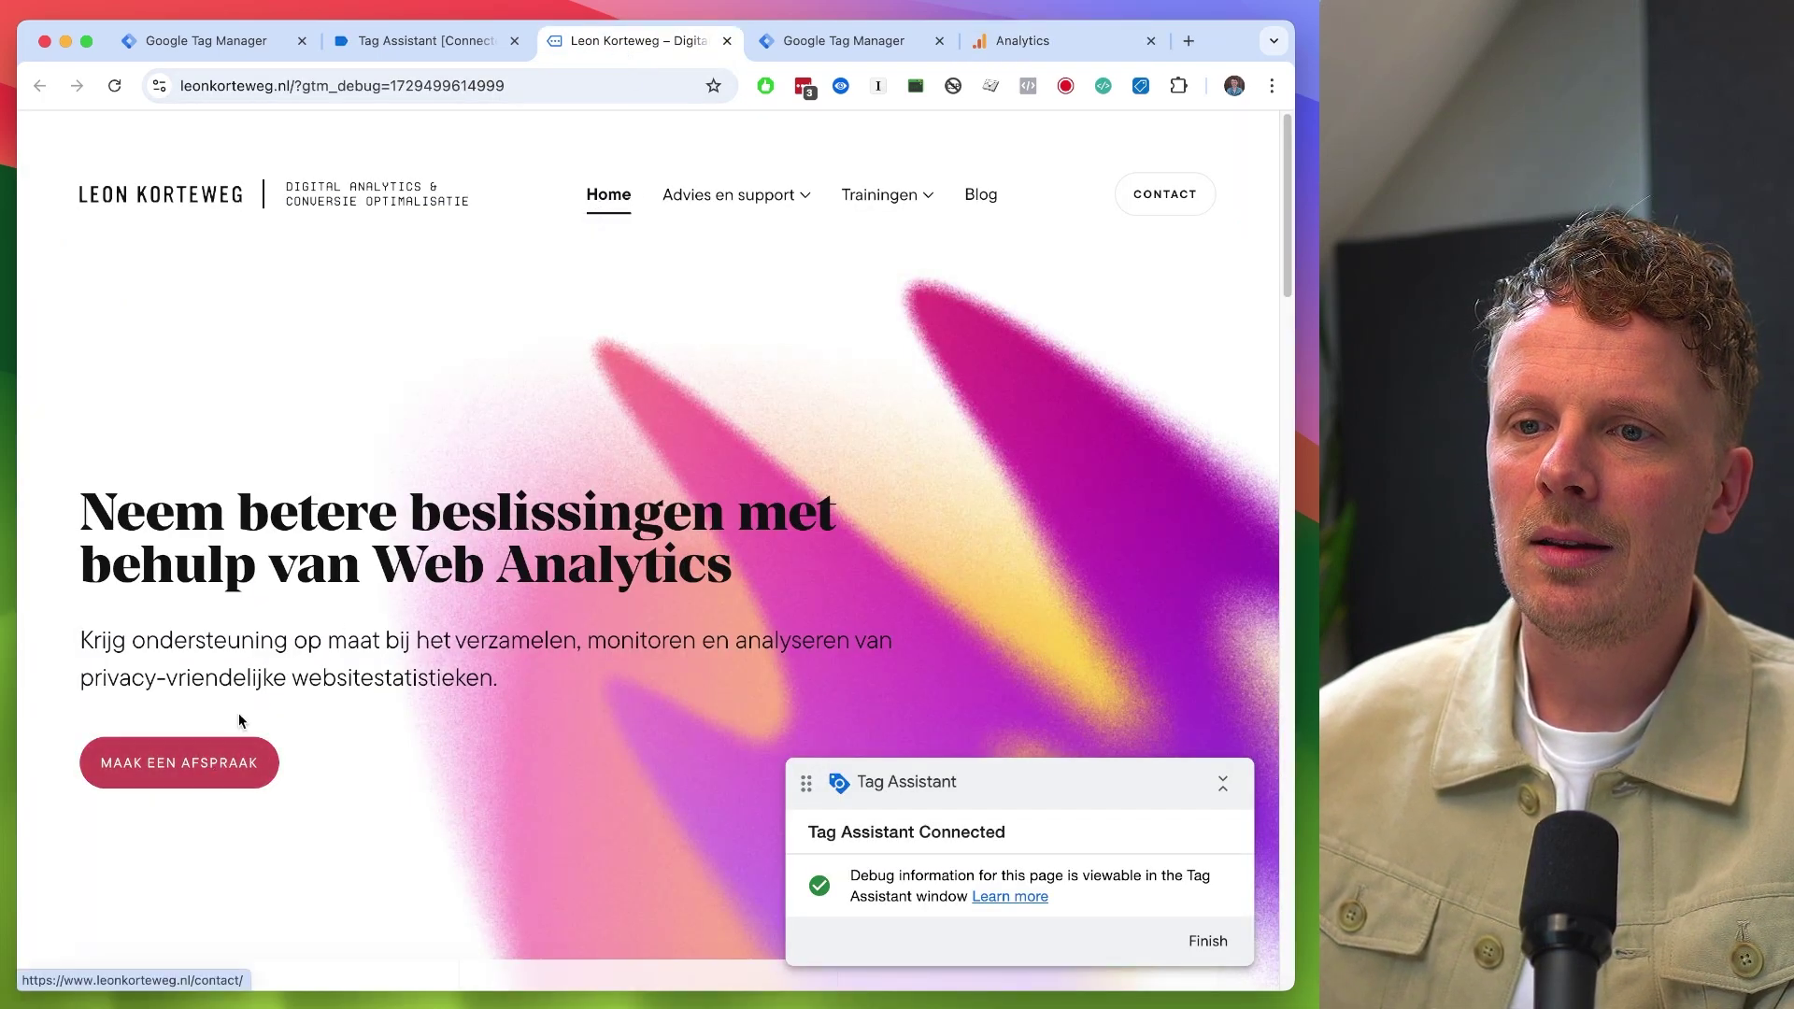
- Follow the MAAK EEN AFSPRAAK link and confirm the Link Click event in Tag Assistant
click(230, 774)
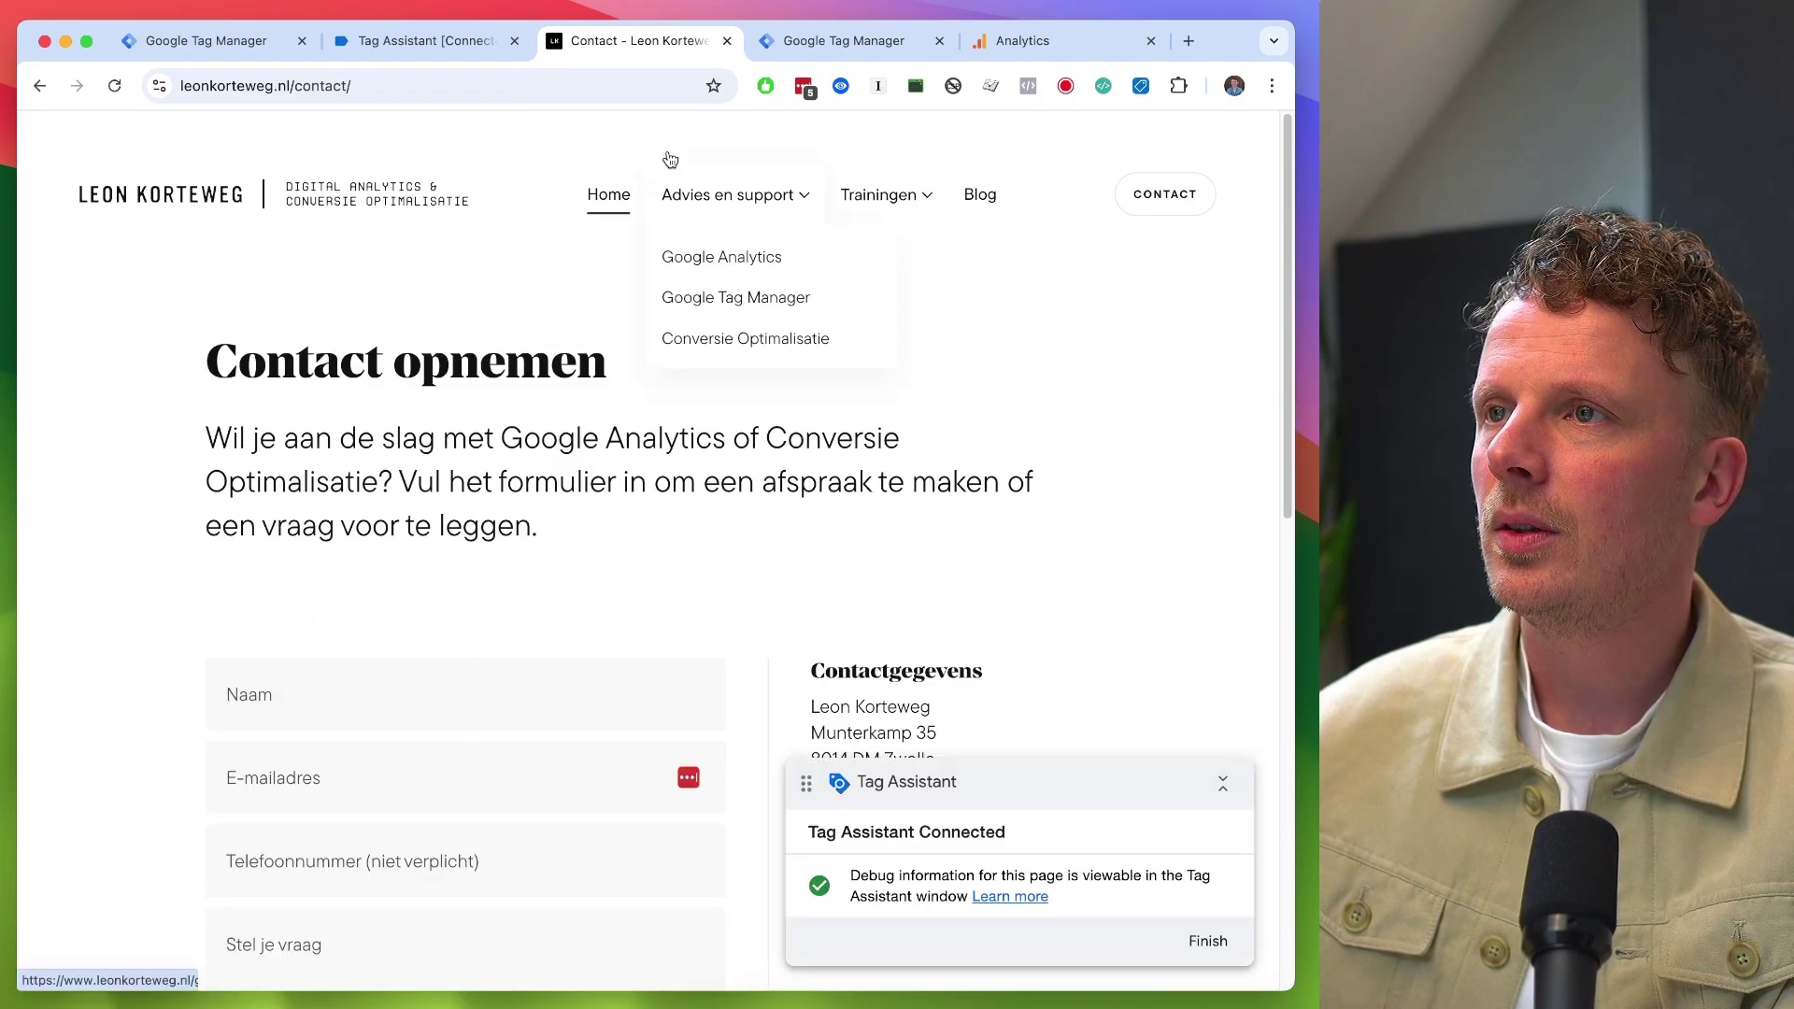
click(1050, 50)
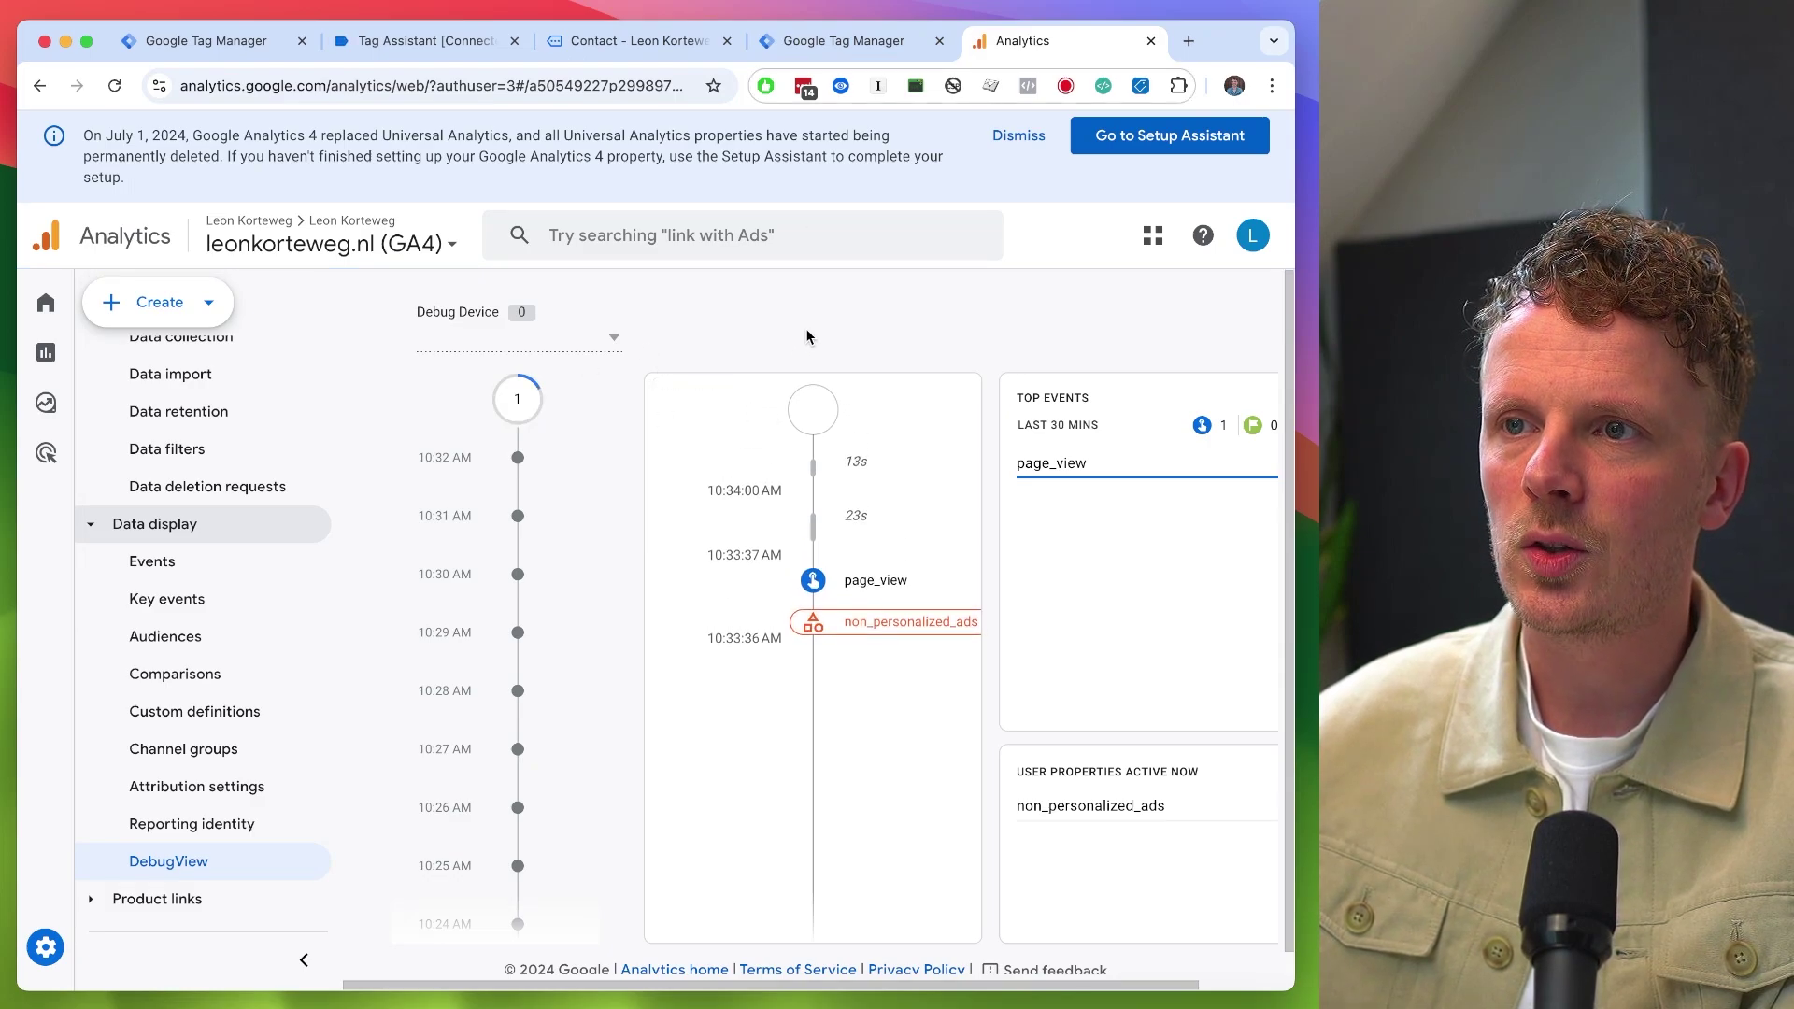
key(super+2)
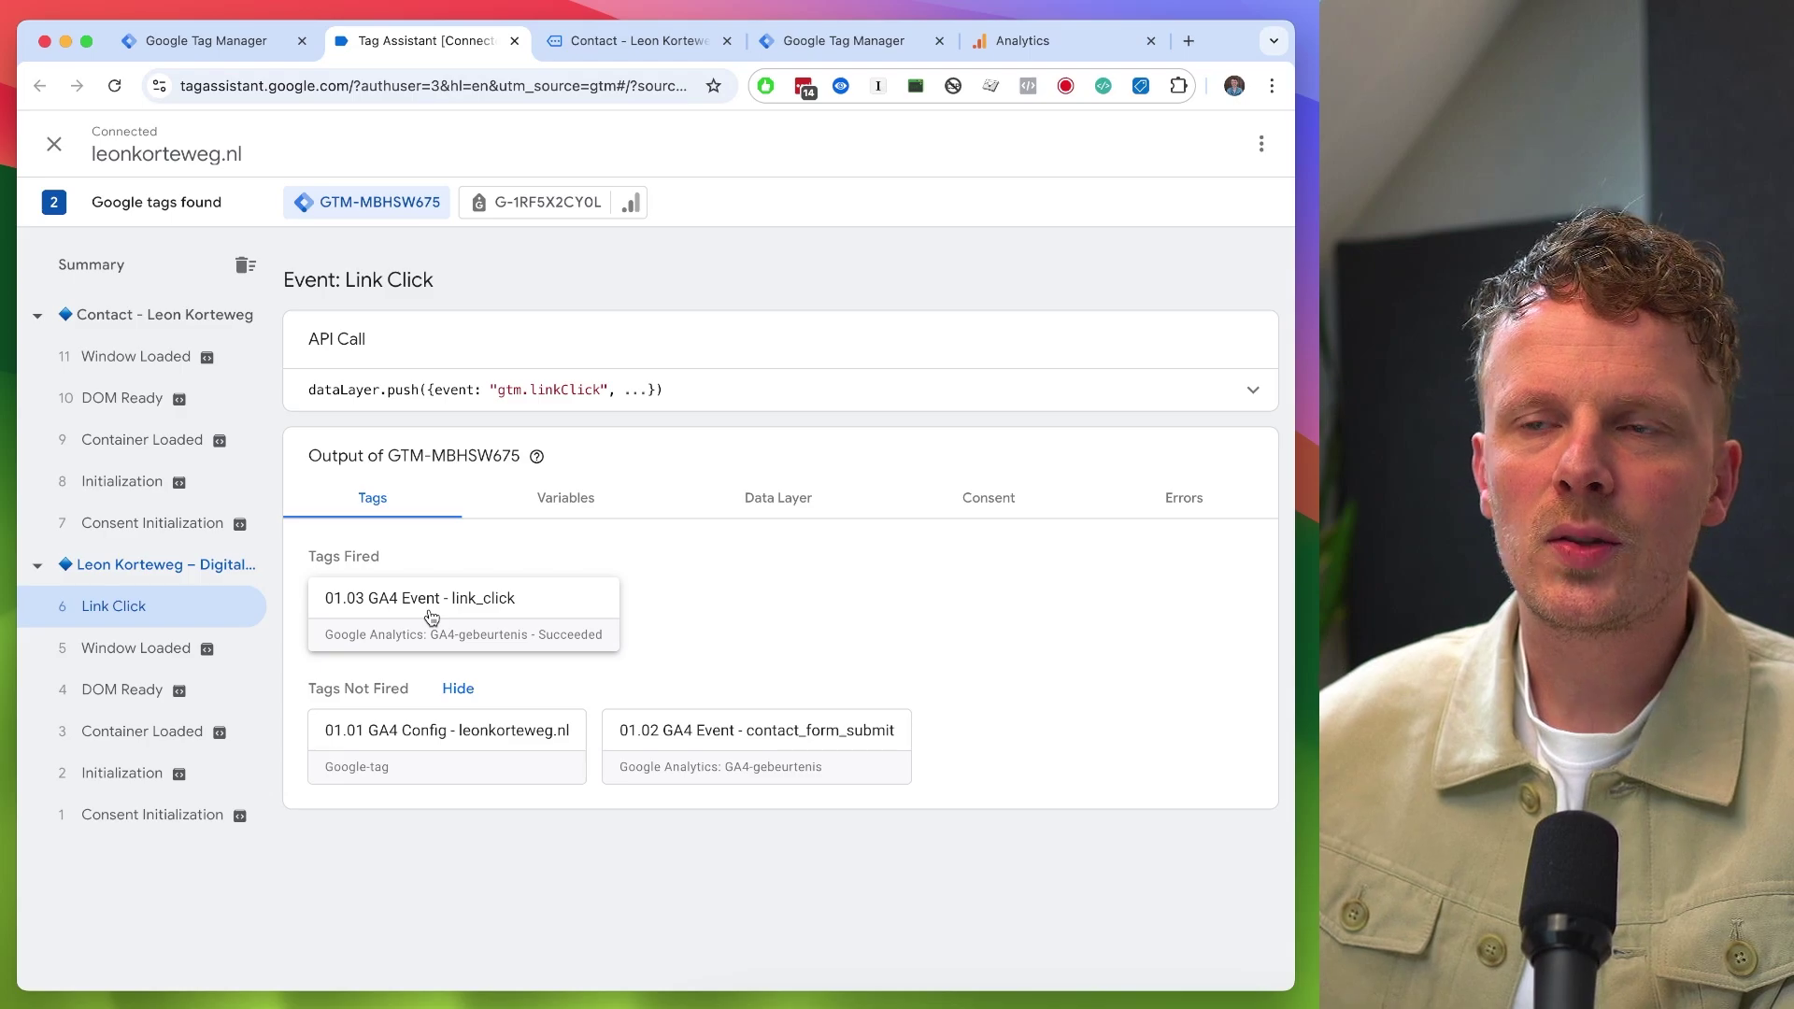
- Inspect the link_click event's link_url and link_text values in GA4 DebugView
key(super+5)
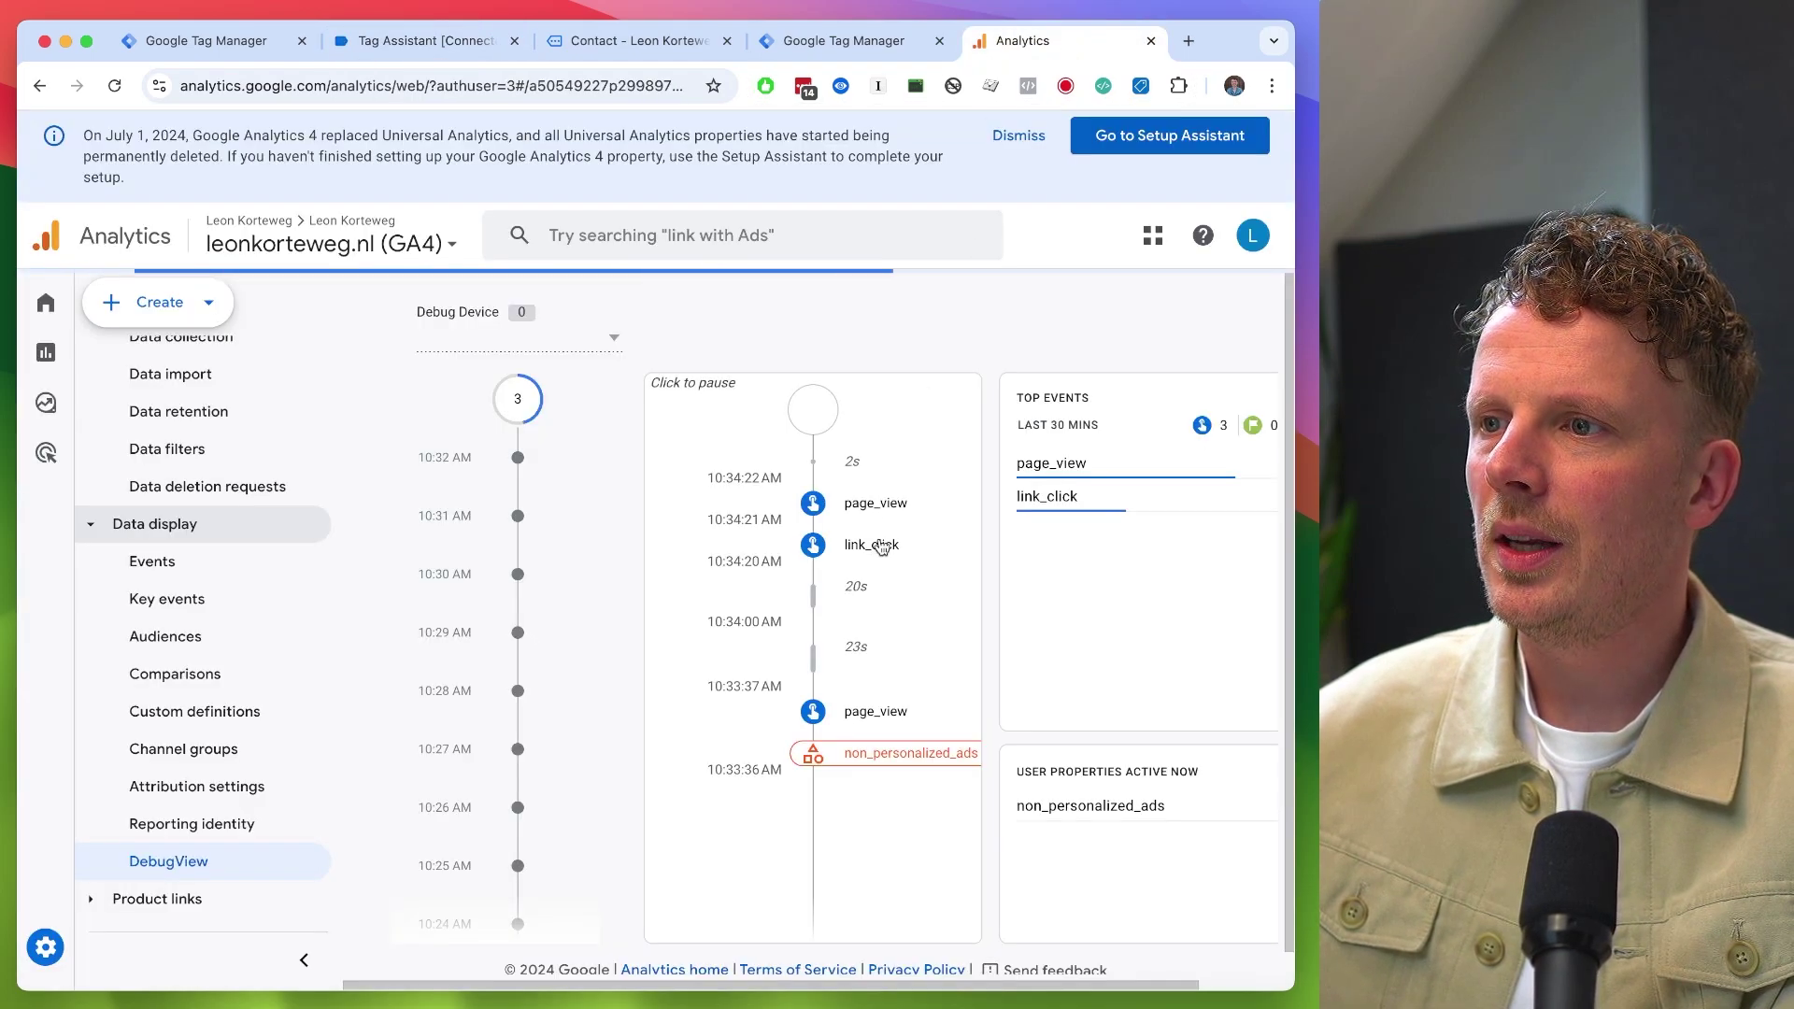
click(879, 544)
scroll(877, 540, down, 2)
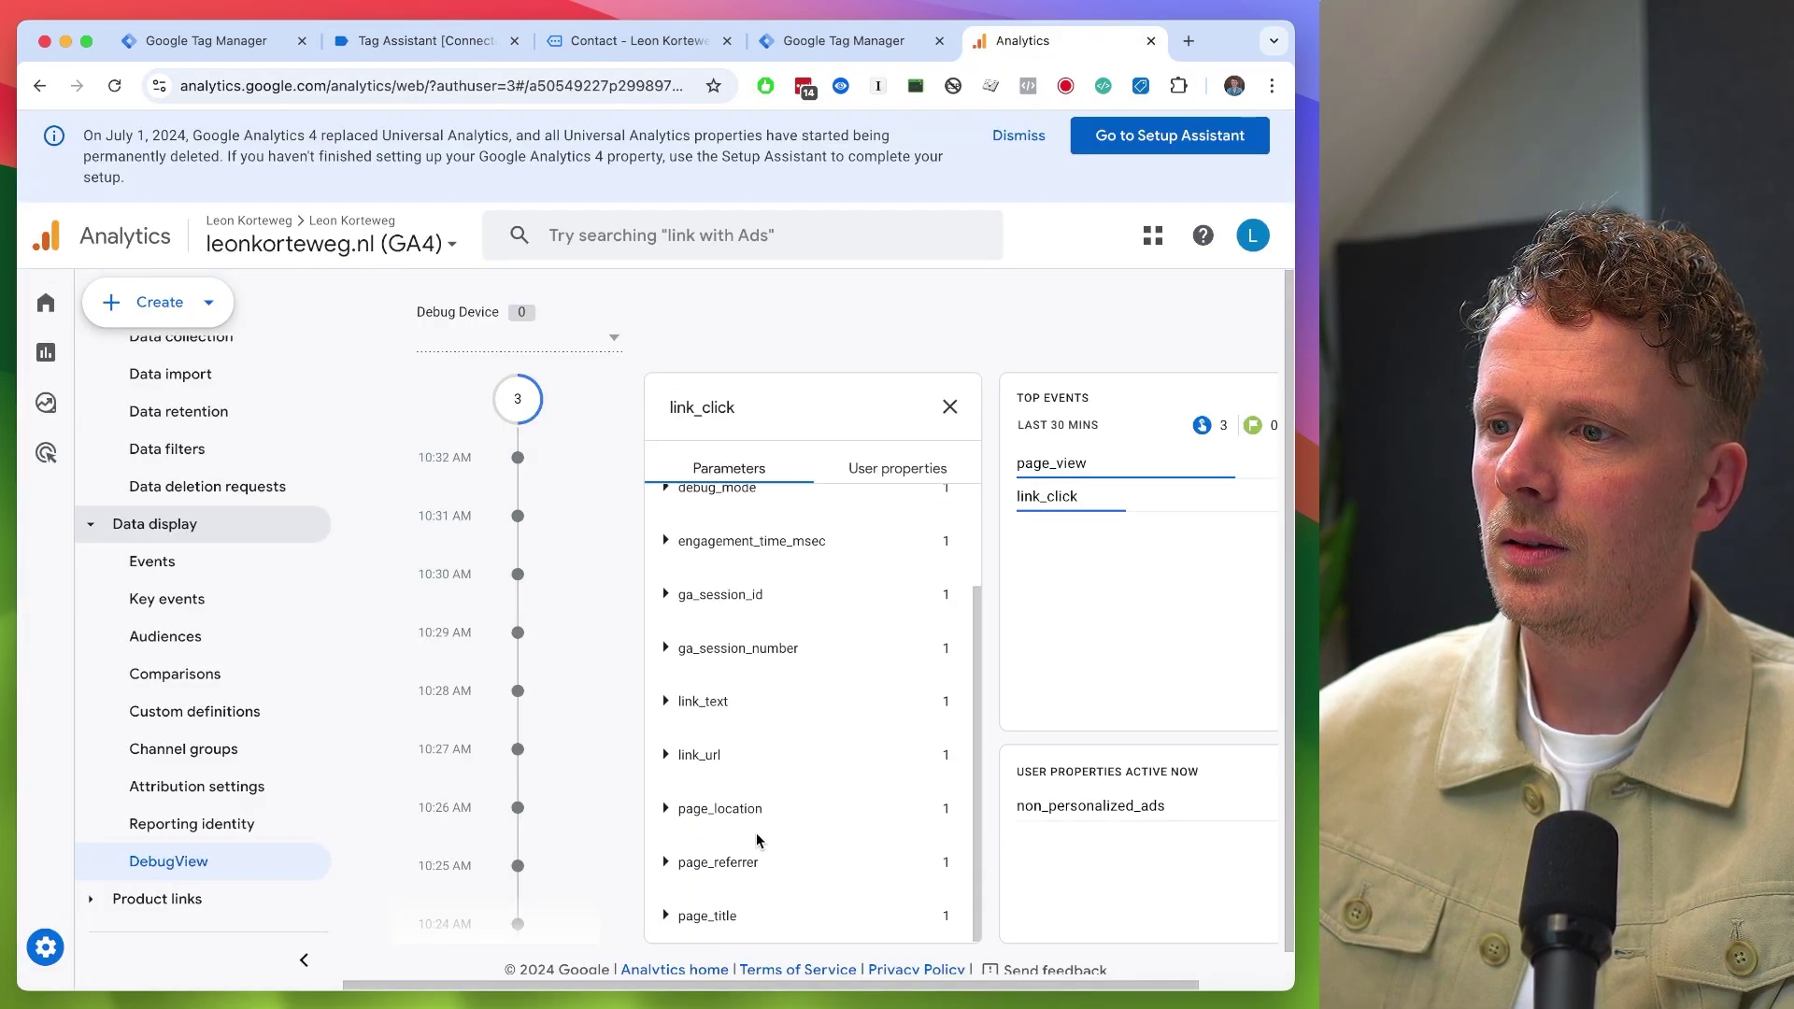
click(703, 755)
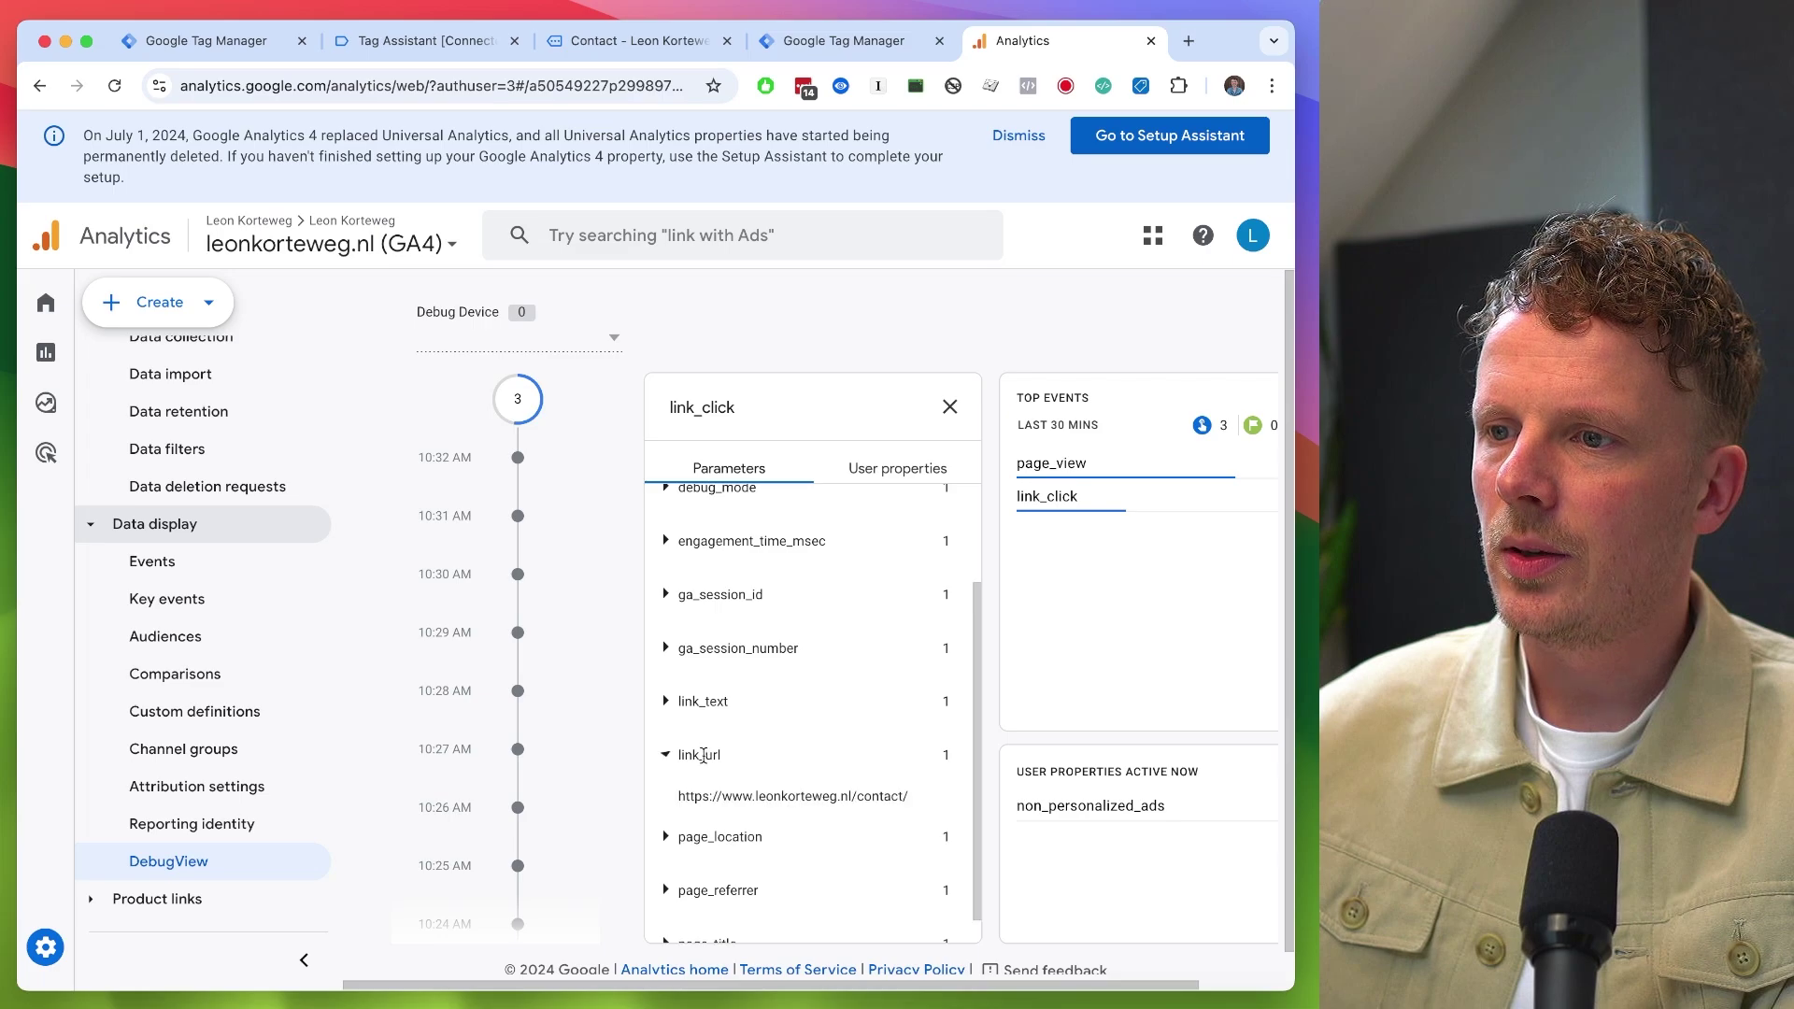
click(710, 702)
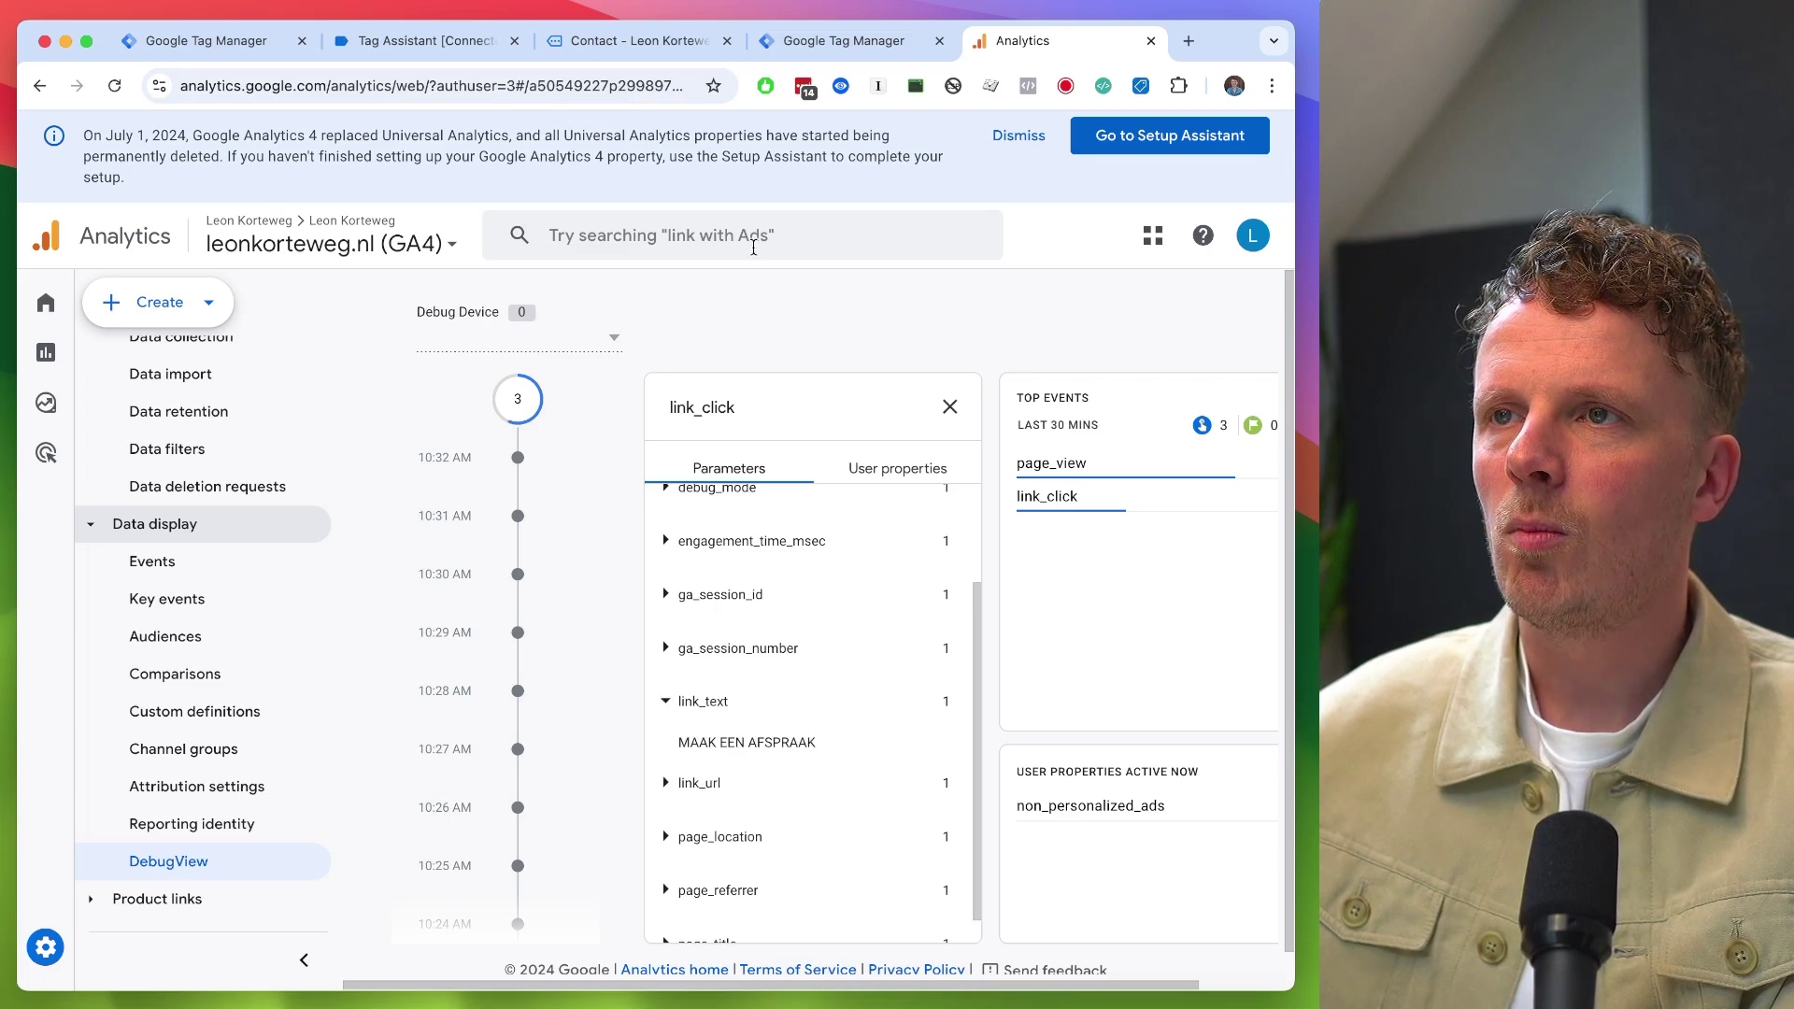
click(637, 42)
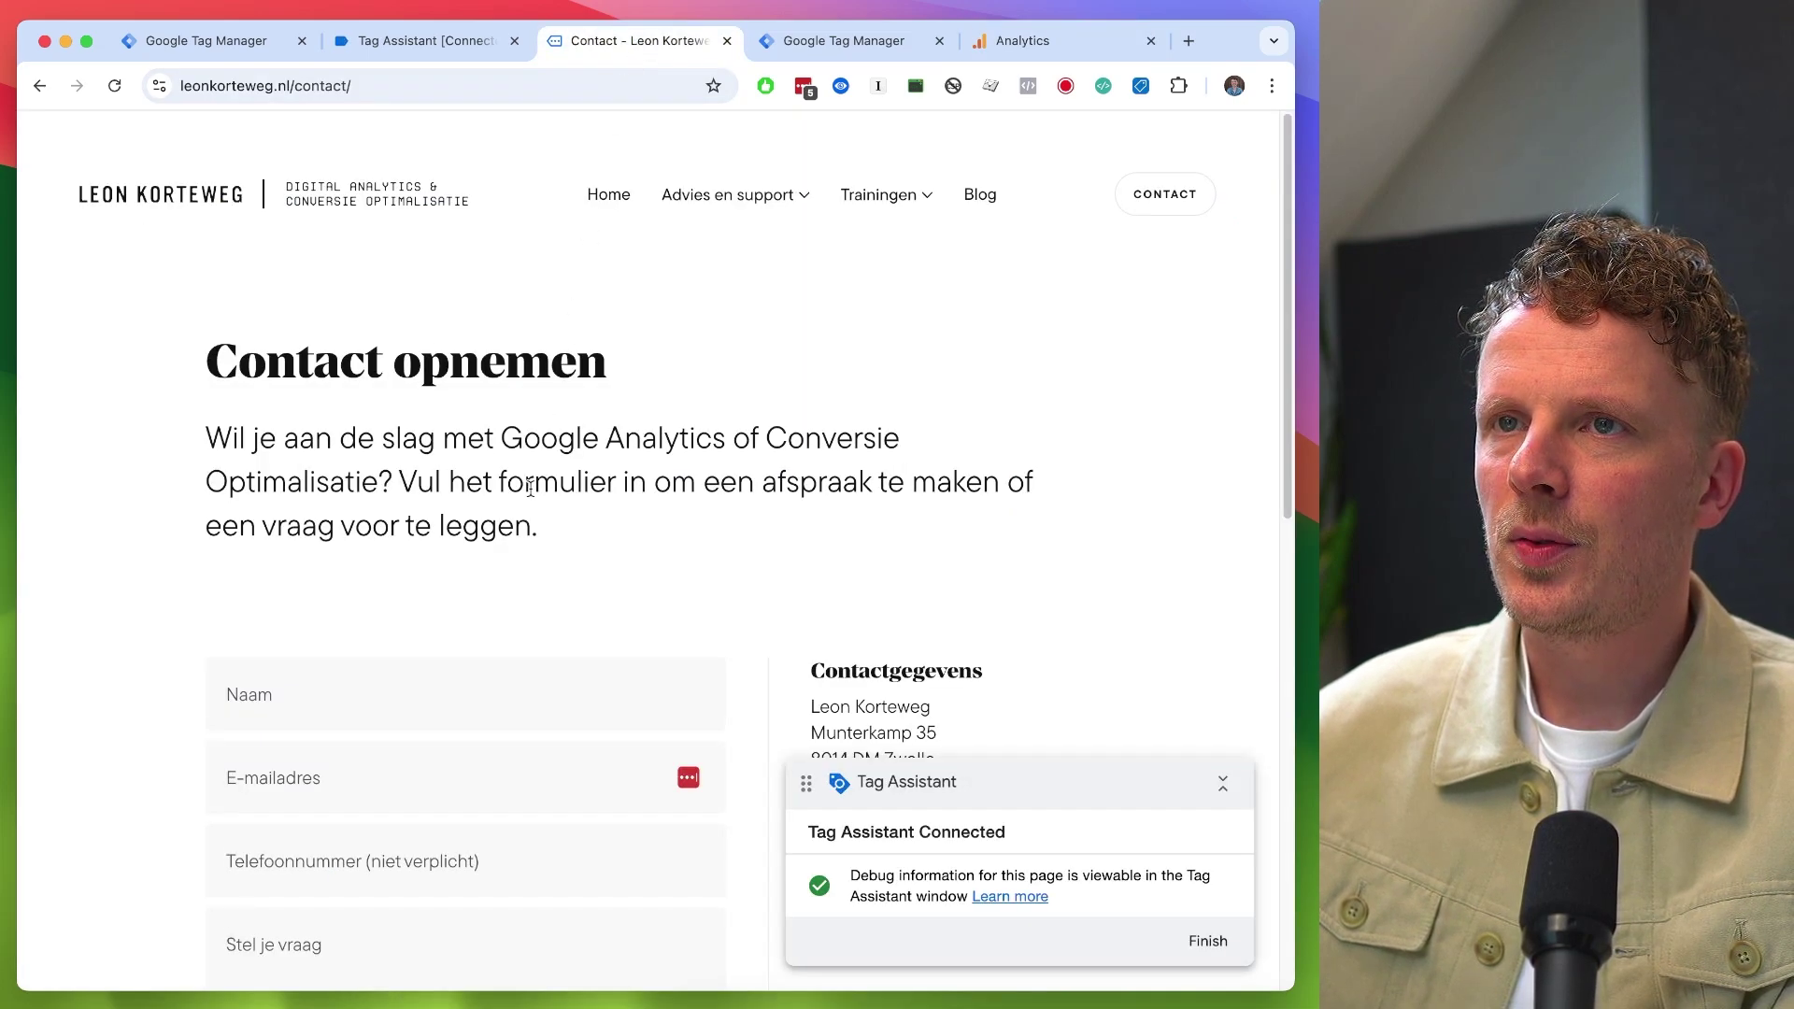
- Submit the contact form with a test name, a test e-mail address and question 'Test'
scroll(530, 486, down, 5)
scroll(495, 467, up, 2)
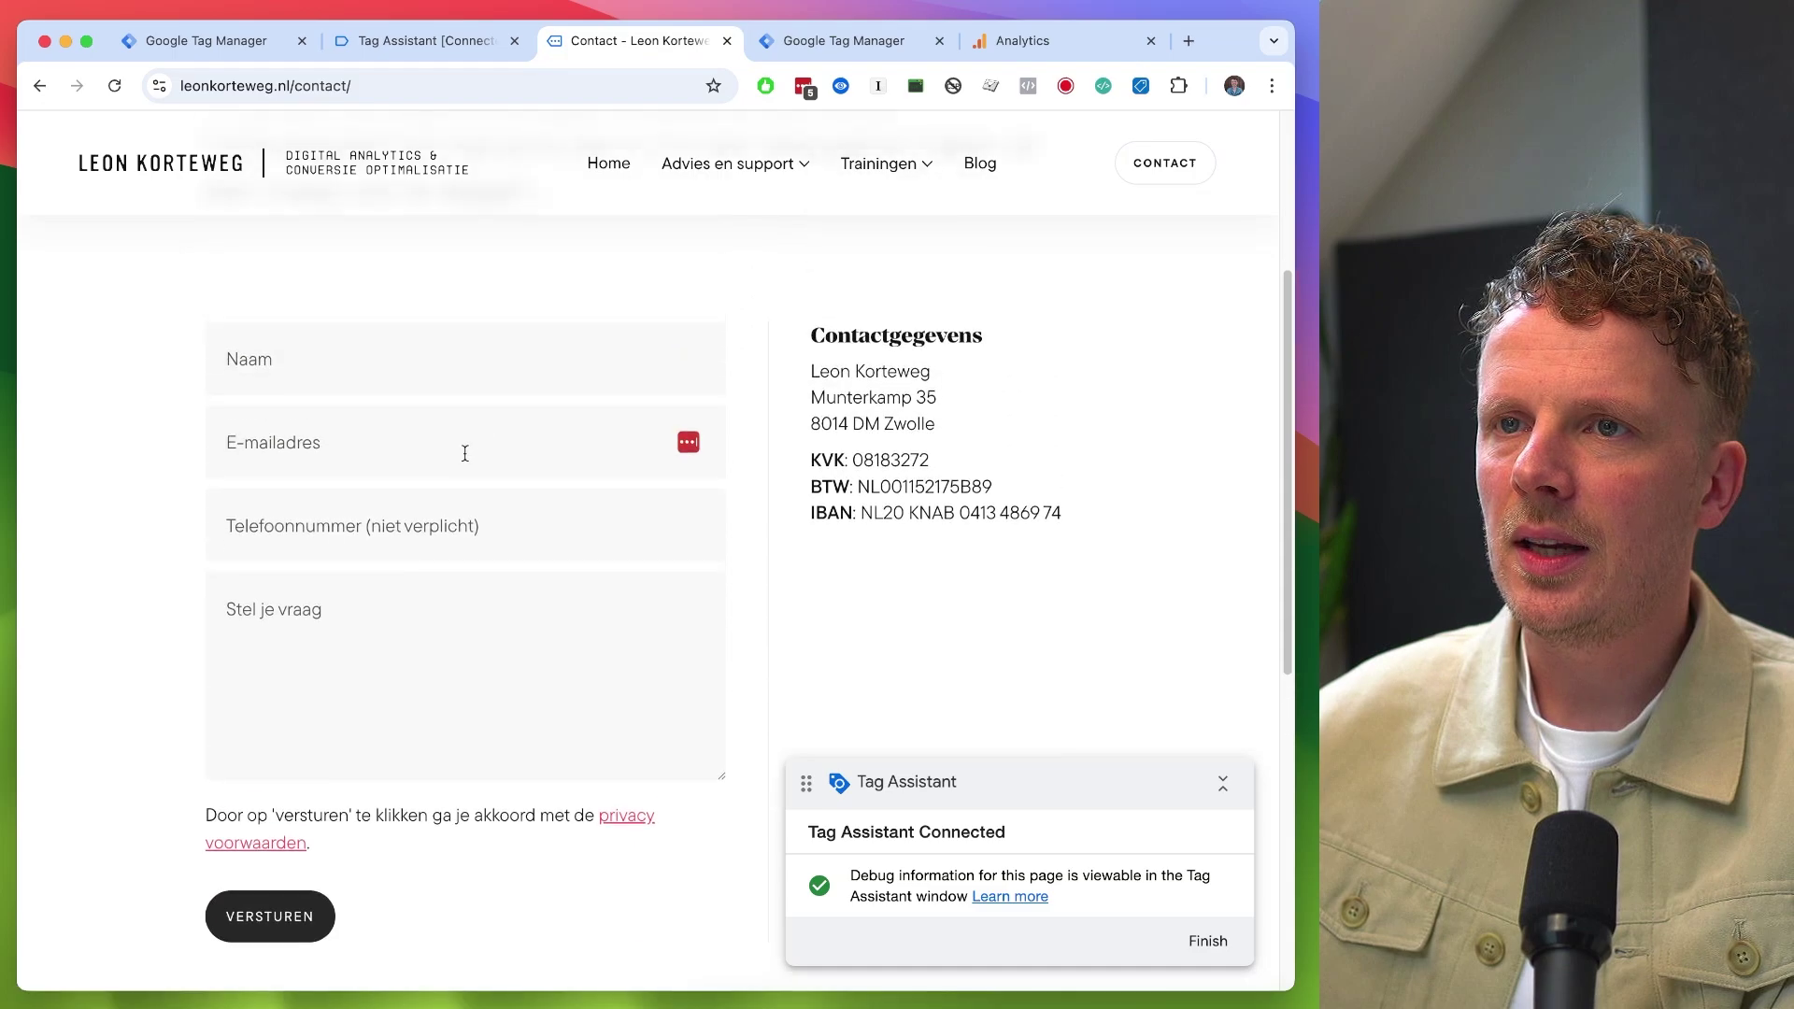
click(359, 372)
text(Test)
key(Tab)
text(test@test.nl)
key(Tab)
key(Tab)
text(Test)
click(290, 925)
- Check form_submit in Tag Assistant and close the link_click details in DebugView
key(ctrl+shift+Tab)
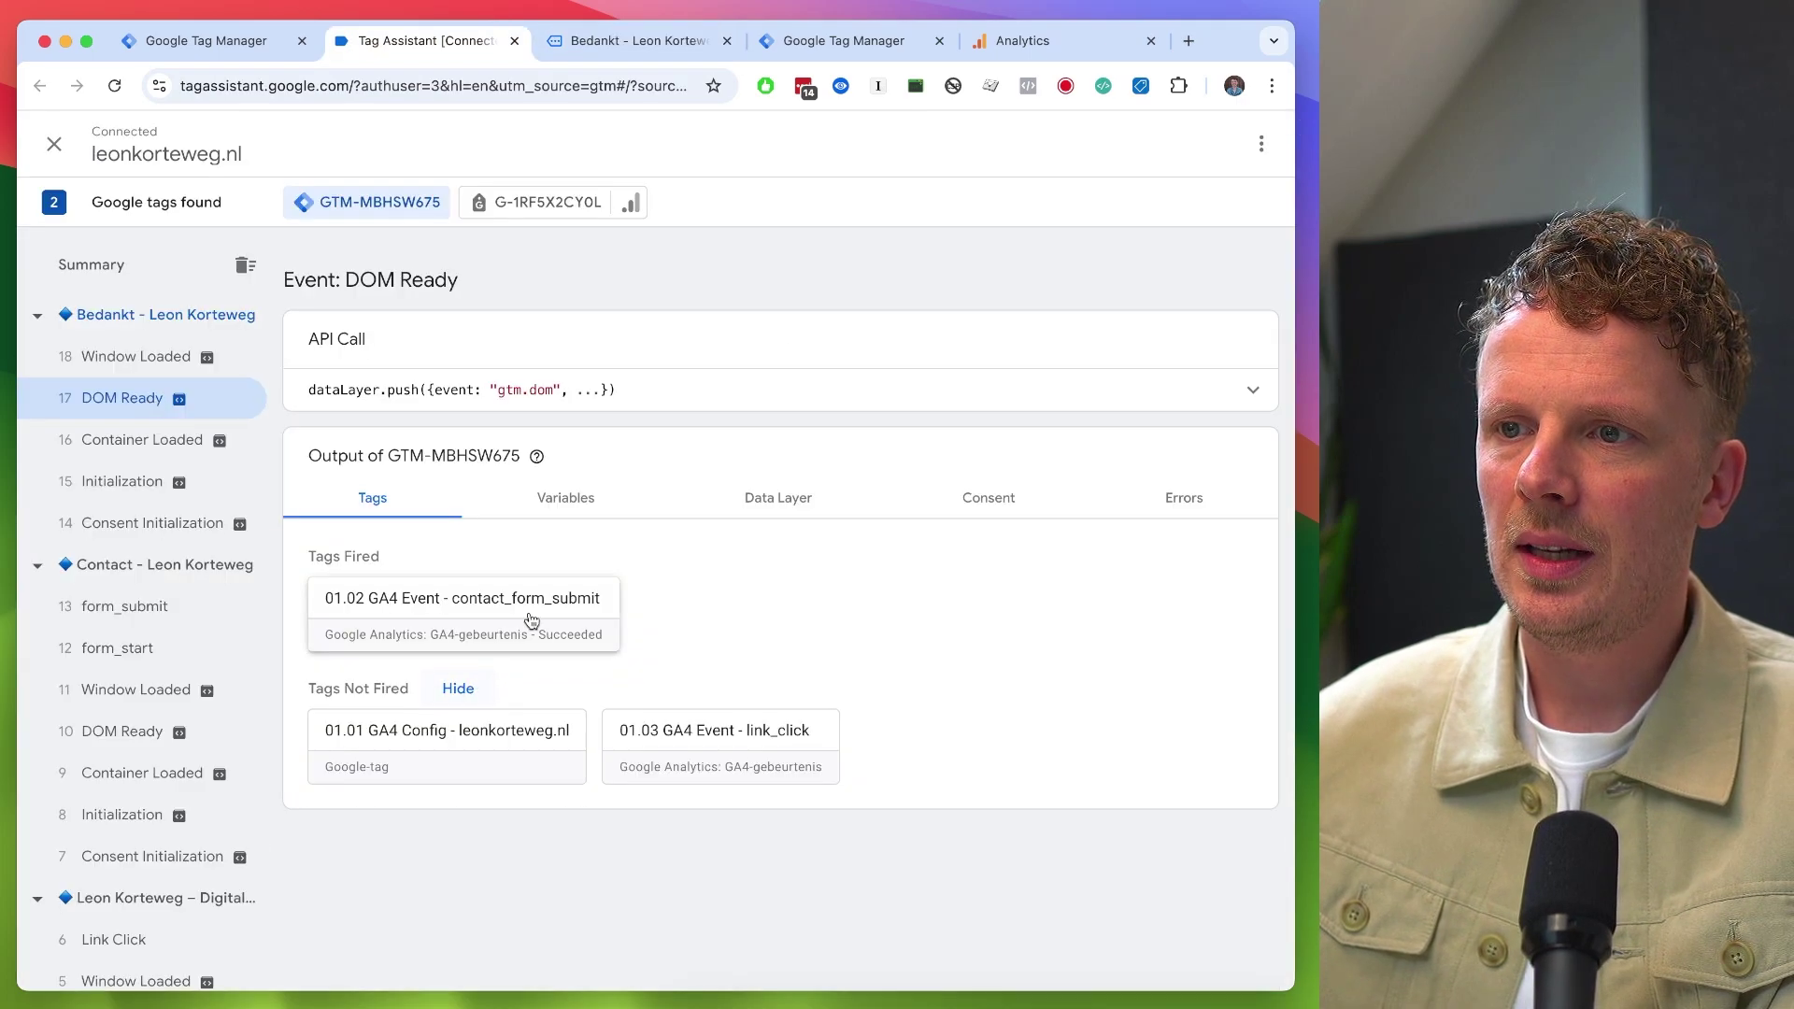
click(1043, 42)
click(950, 404)
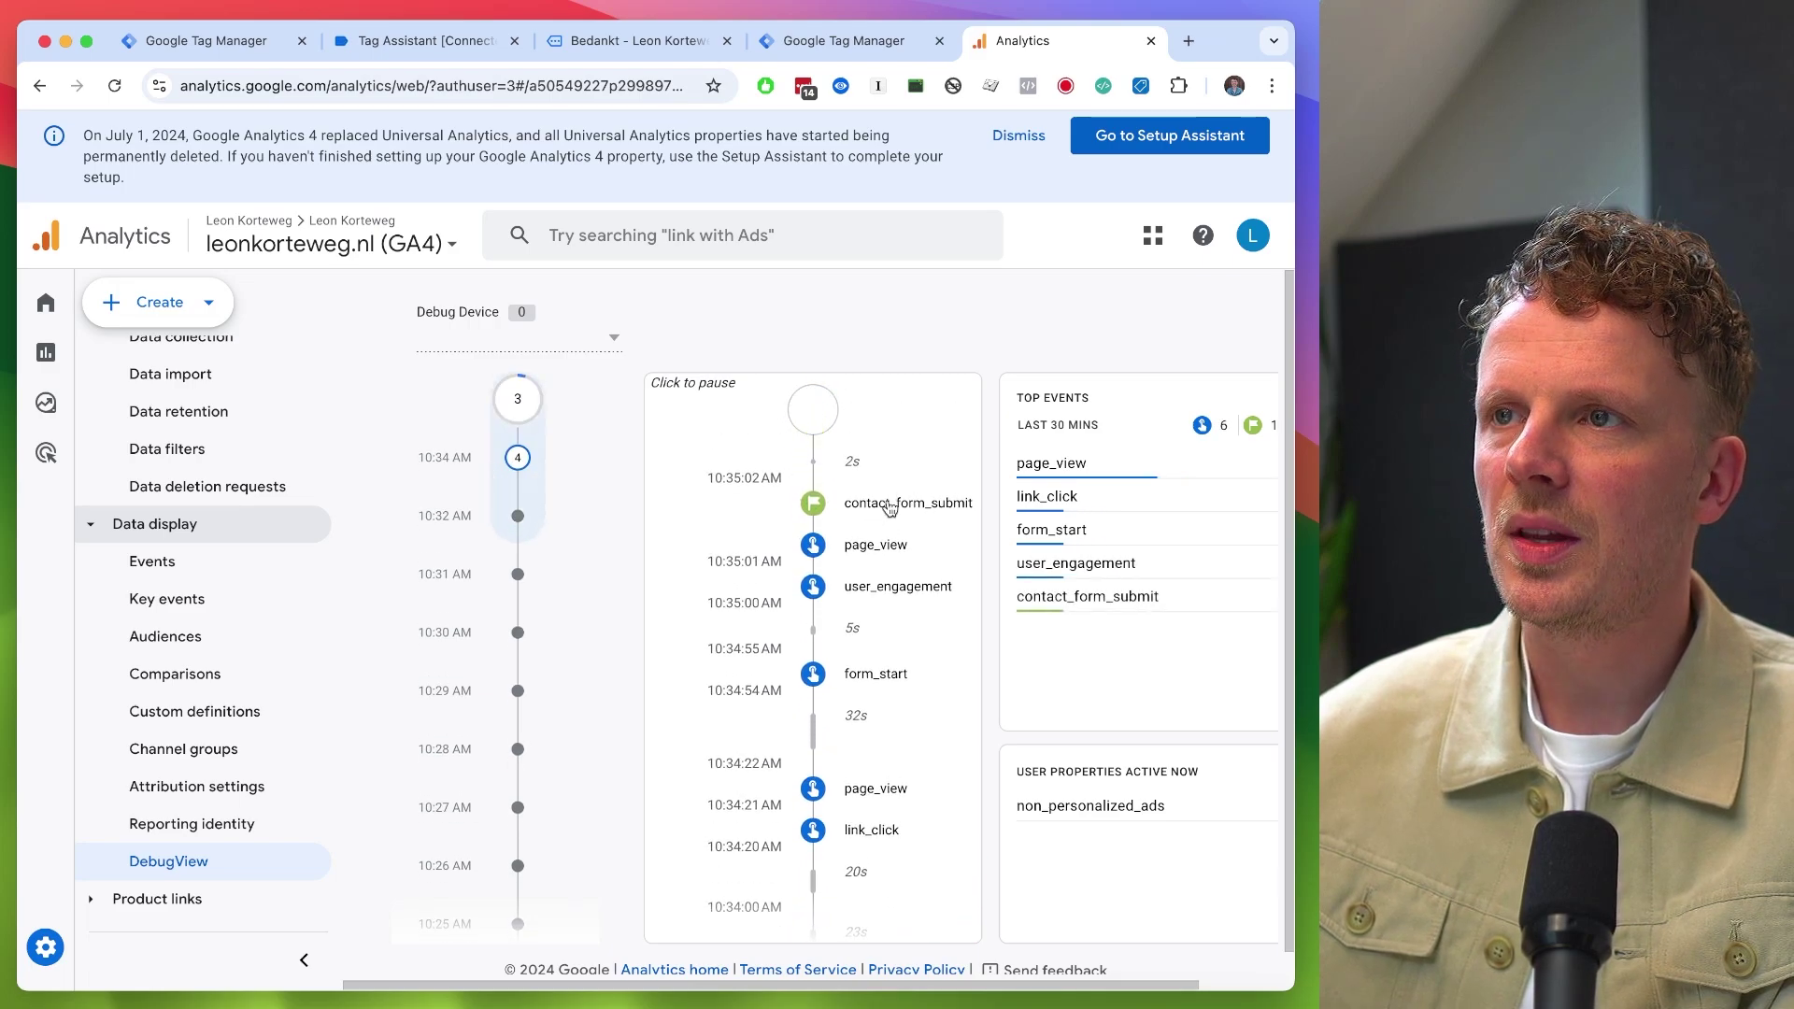
- Return to Tag Manager's tags list and bring up the website's home page
key(super+1)
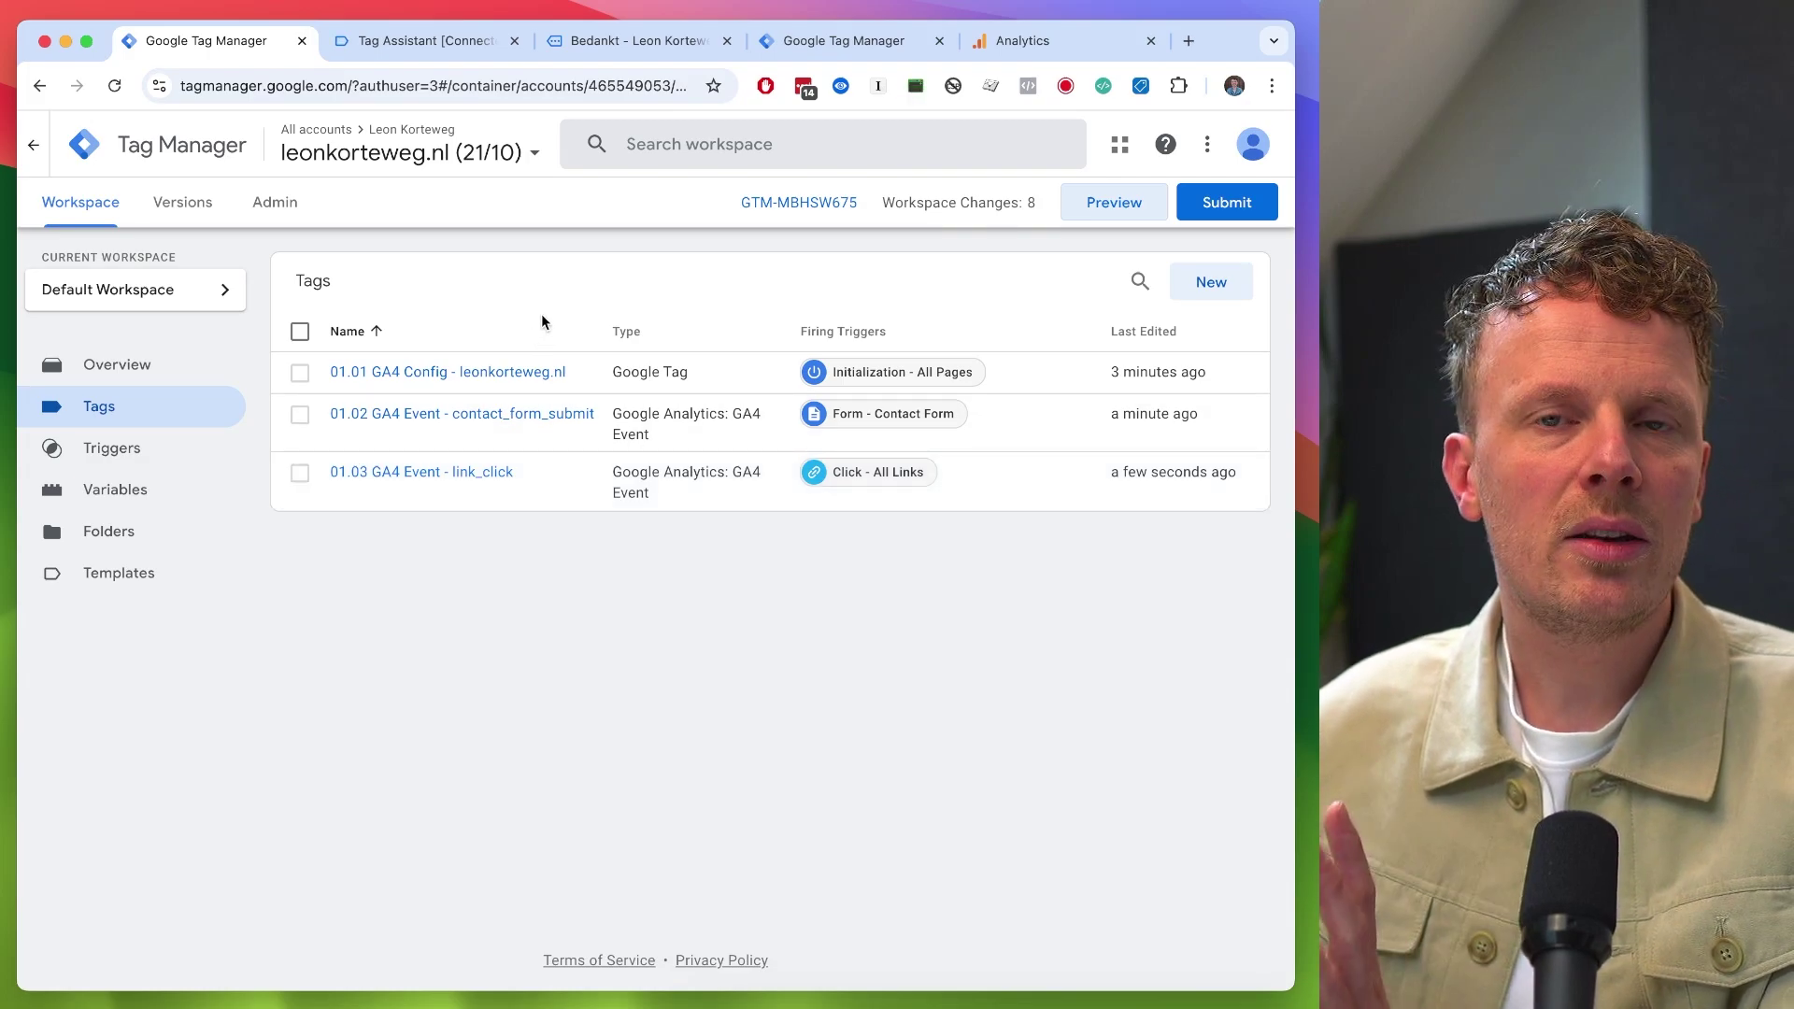
click(605, 44)
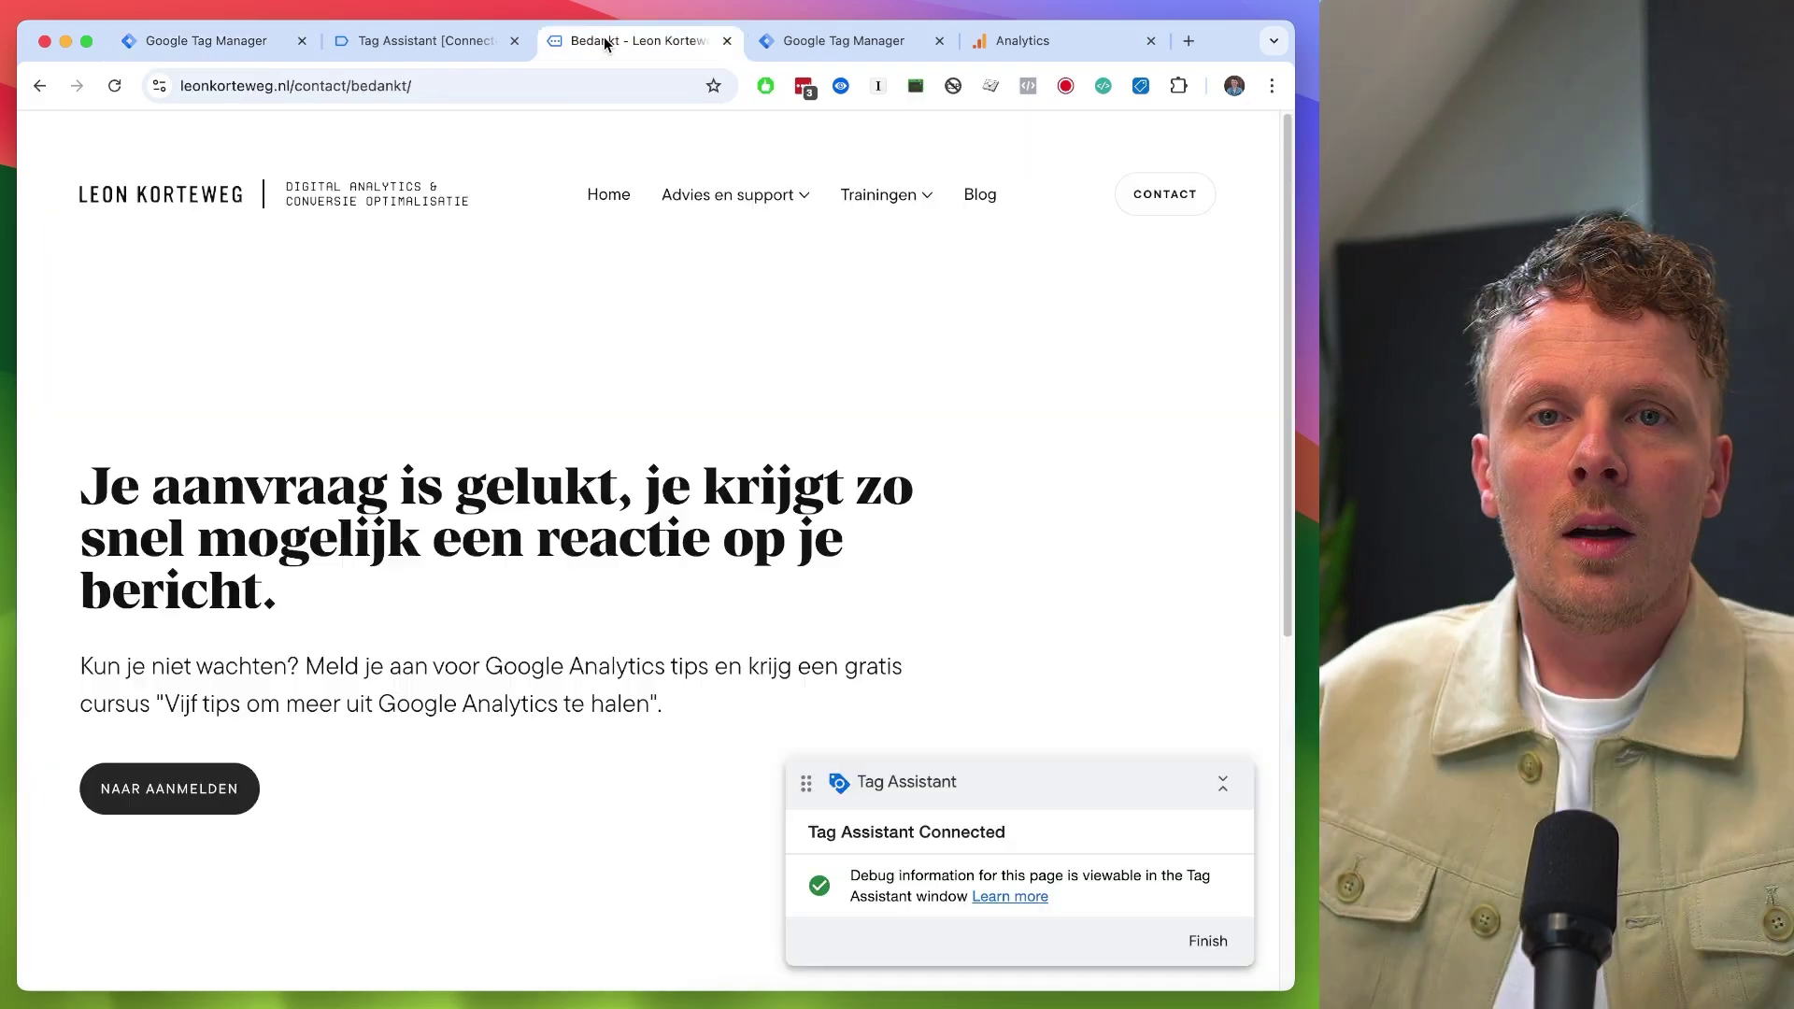
click(173, 201)
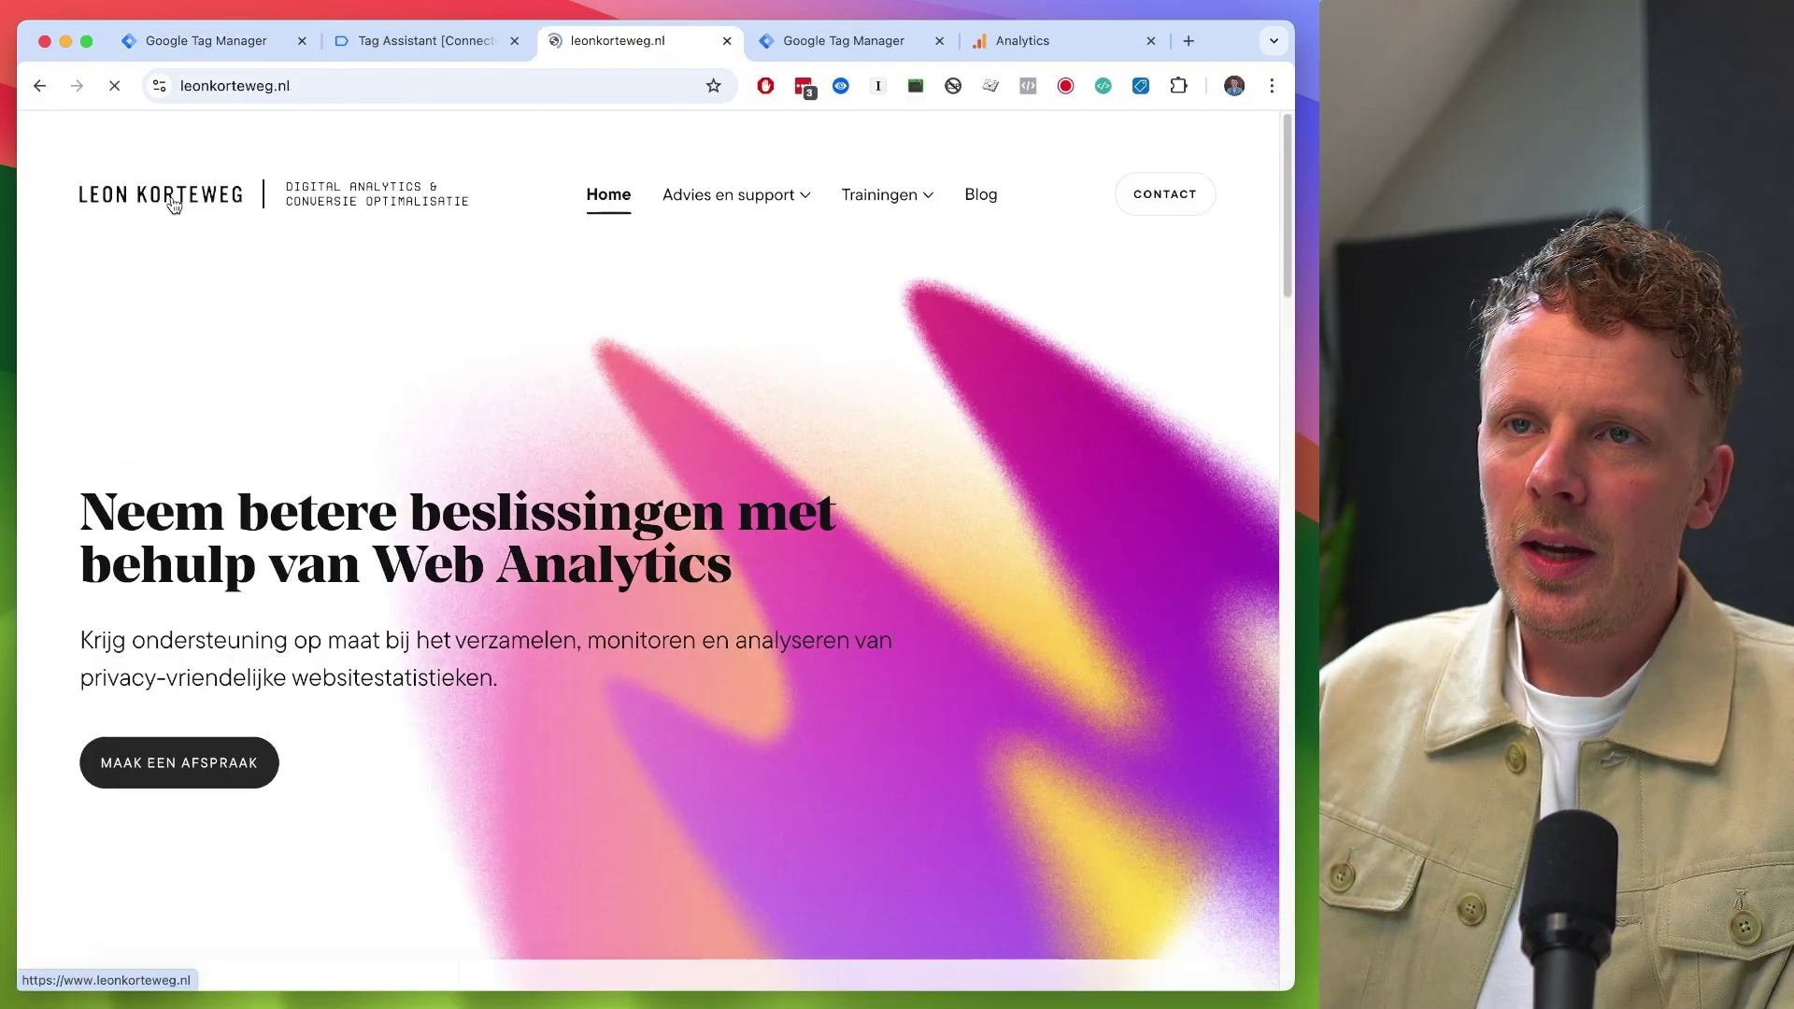
- In DevTools Network, reload the page and filter on 'coll' to isolate the collect request
right_click(502, 479)
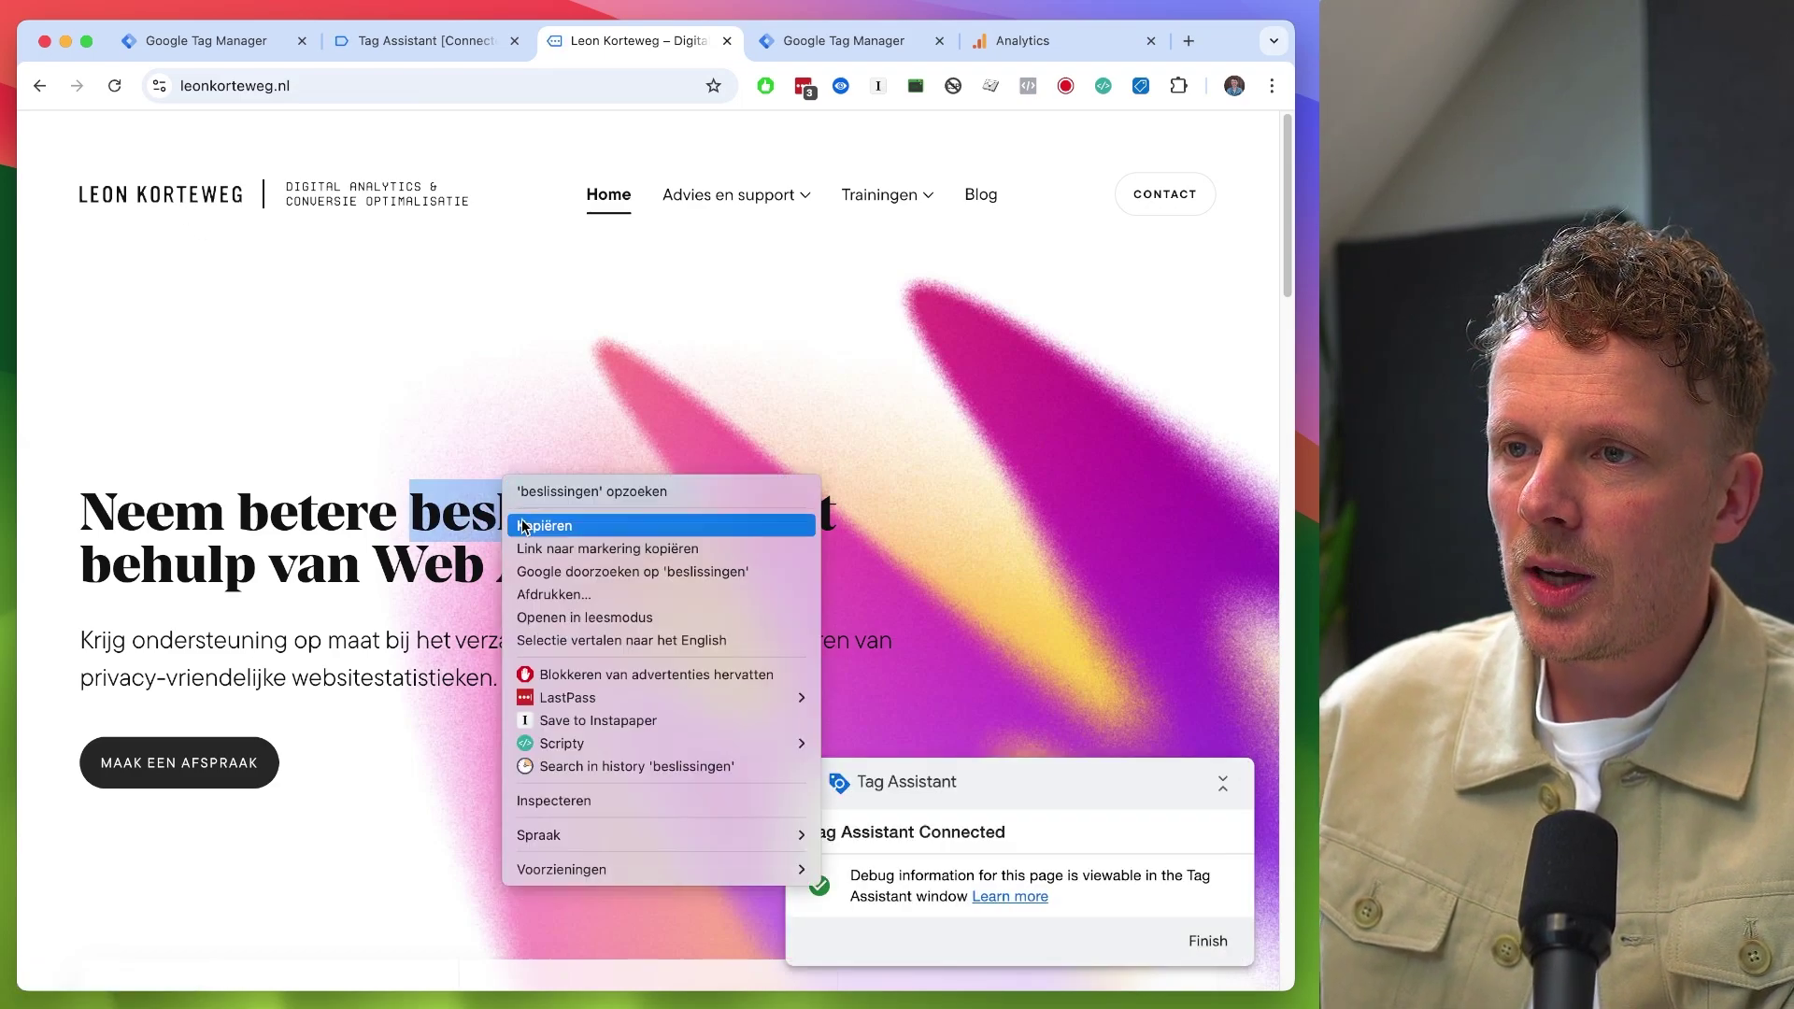
click(572, 803)
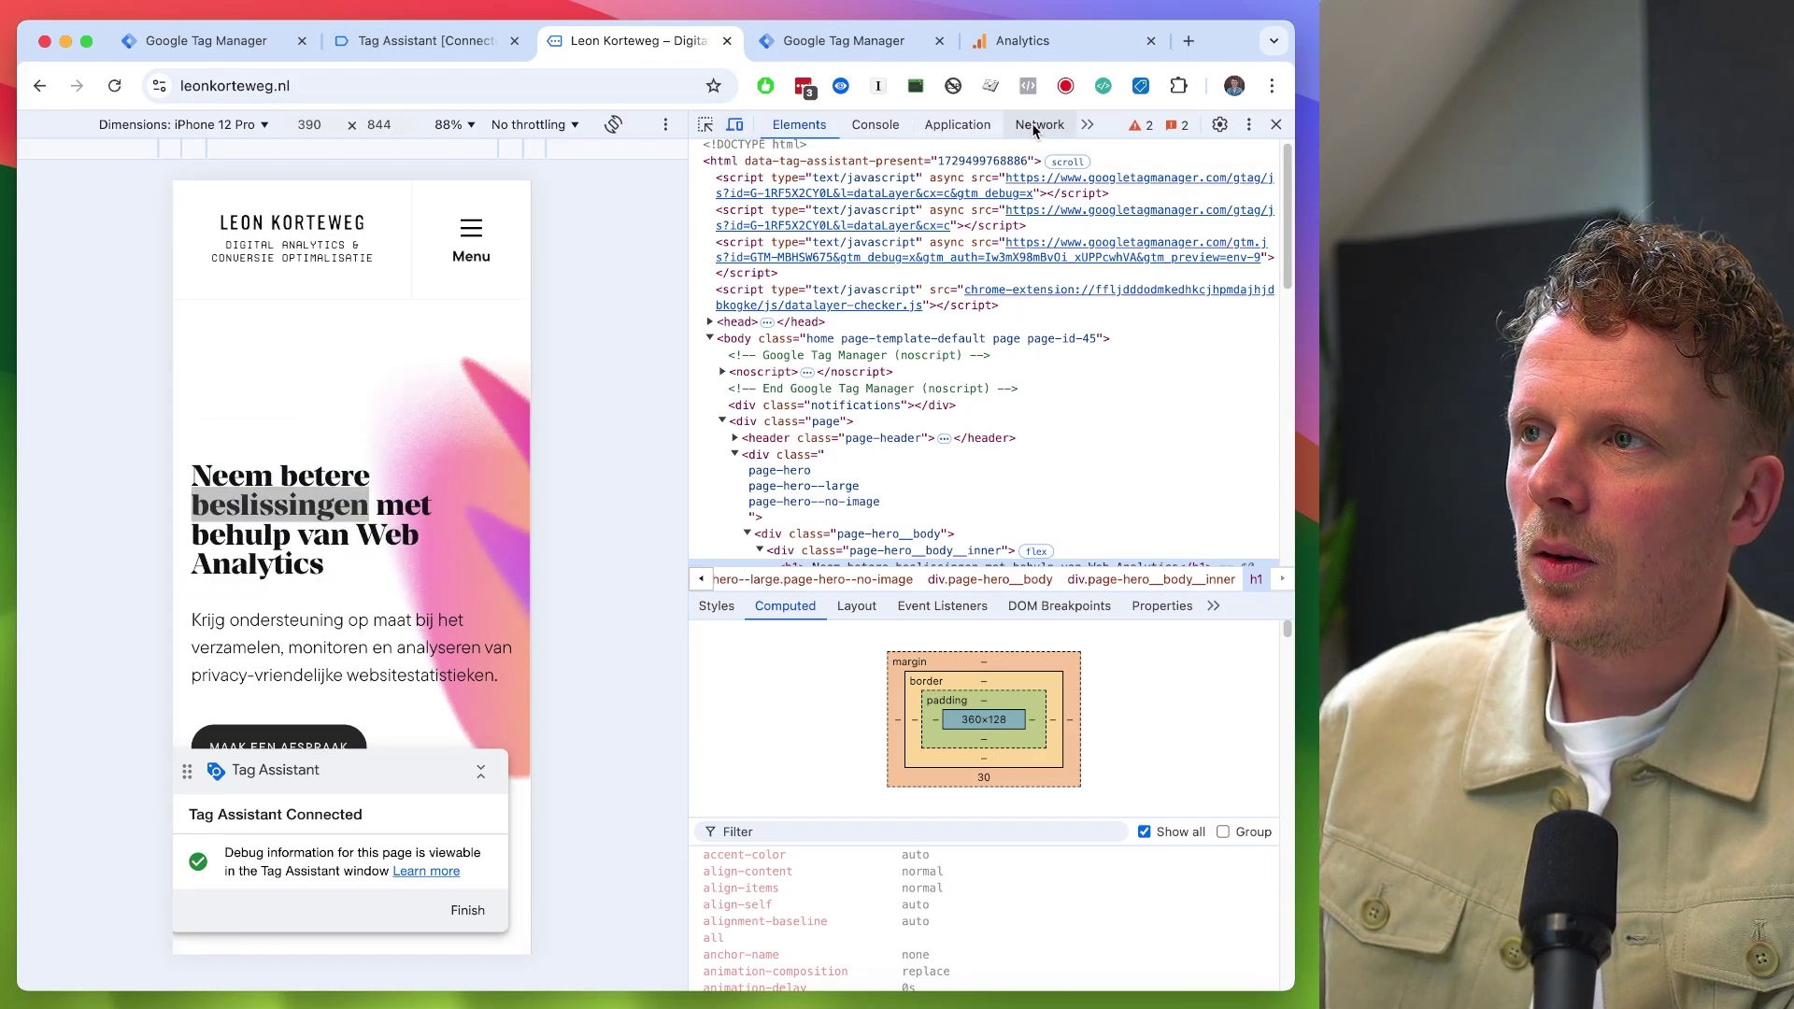
click(1032, 123)
click(842, 210)
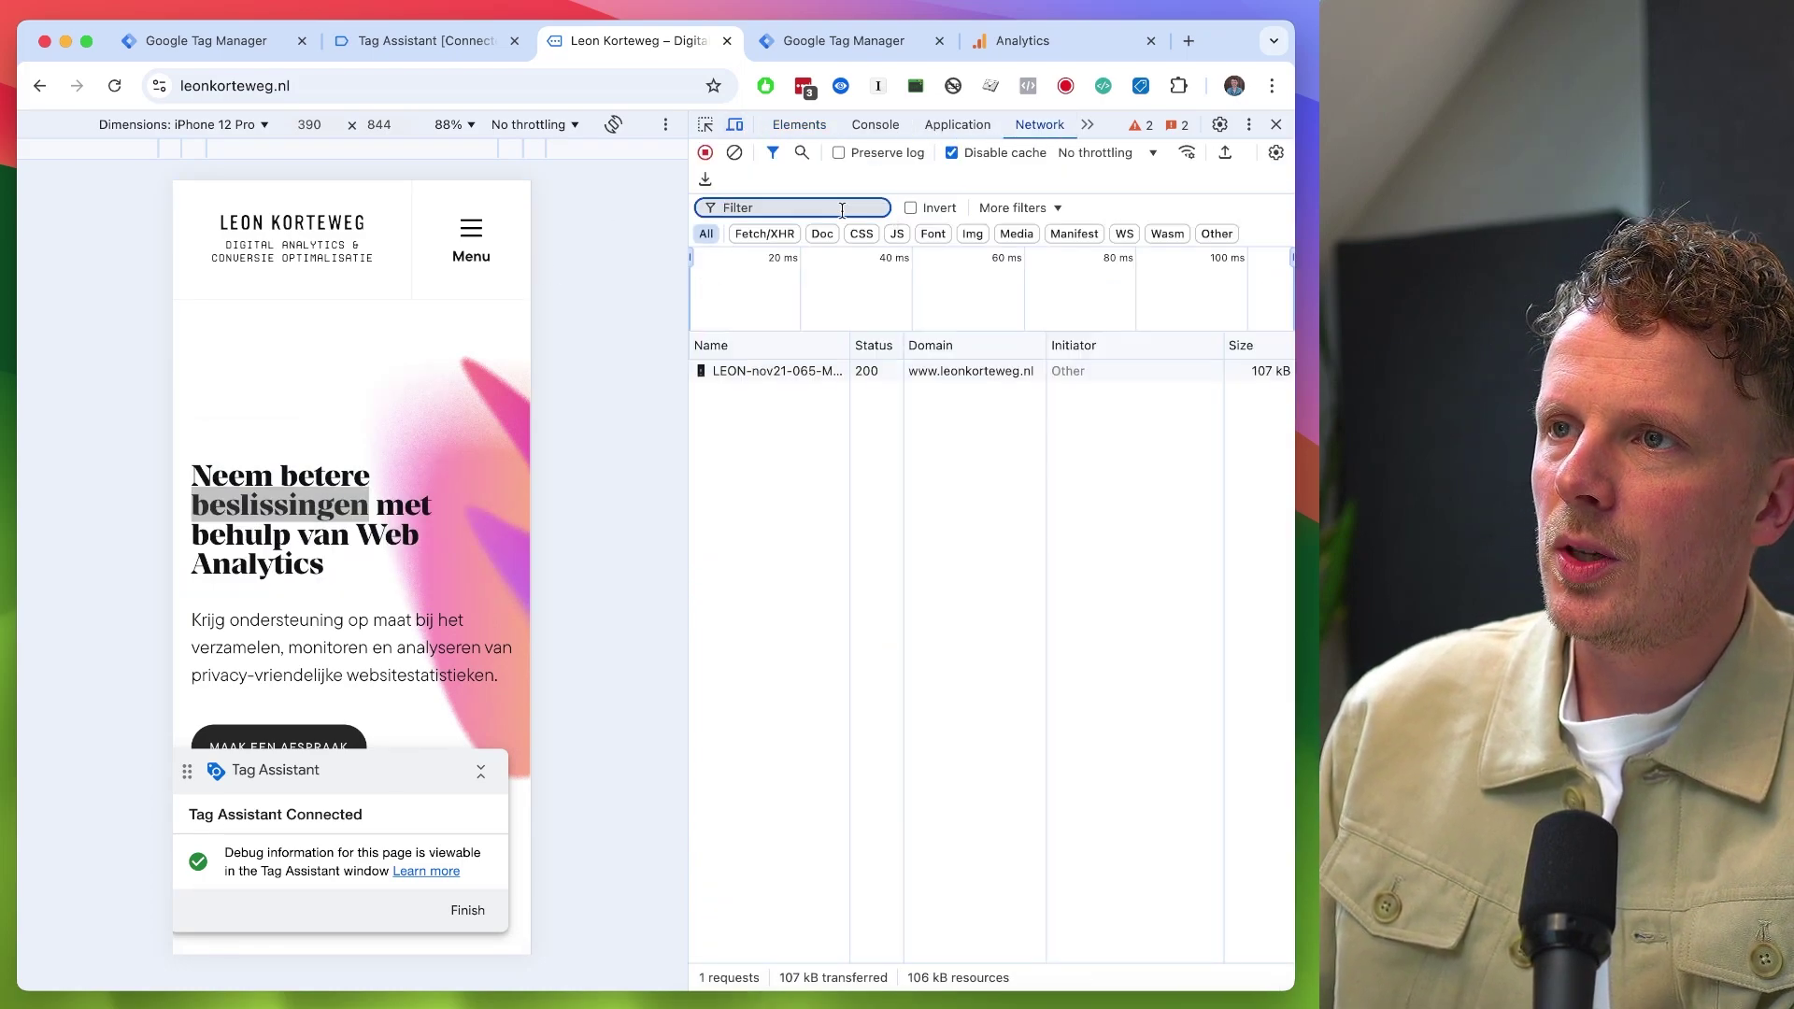
key(super+r)
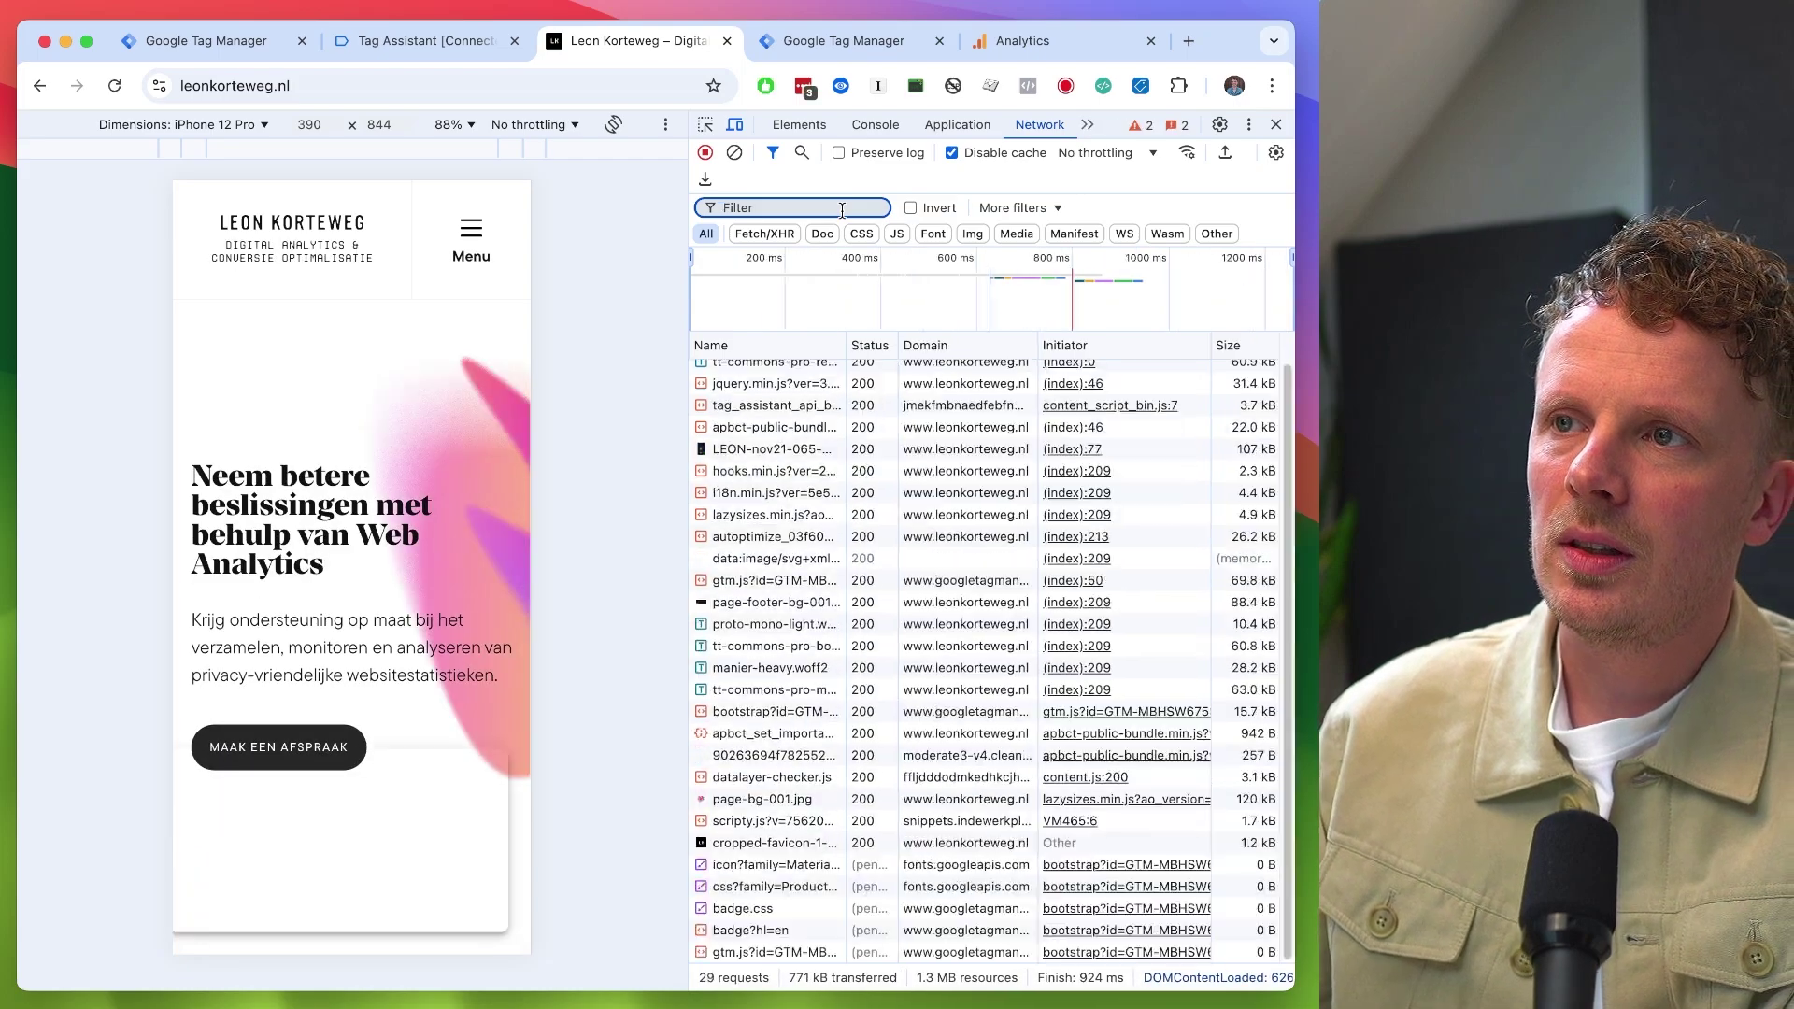
text(coll)
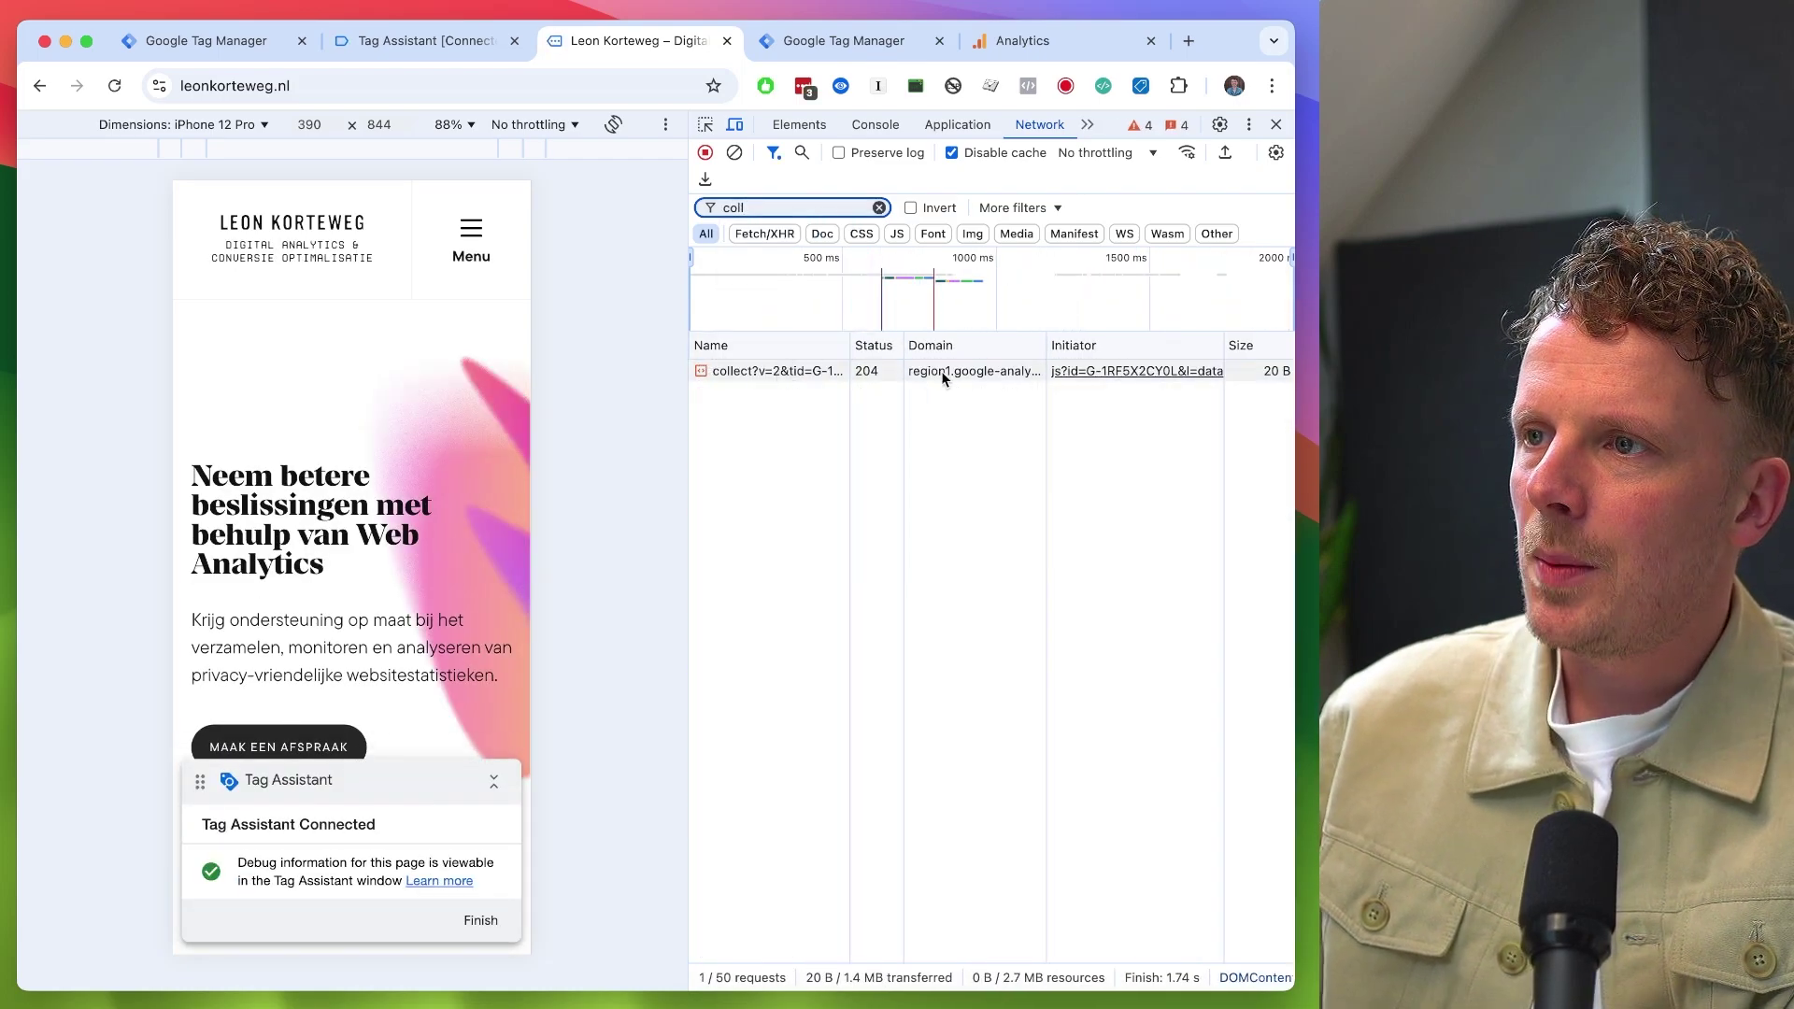
drag(563, 390, 493, 391)
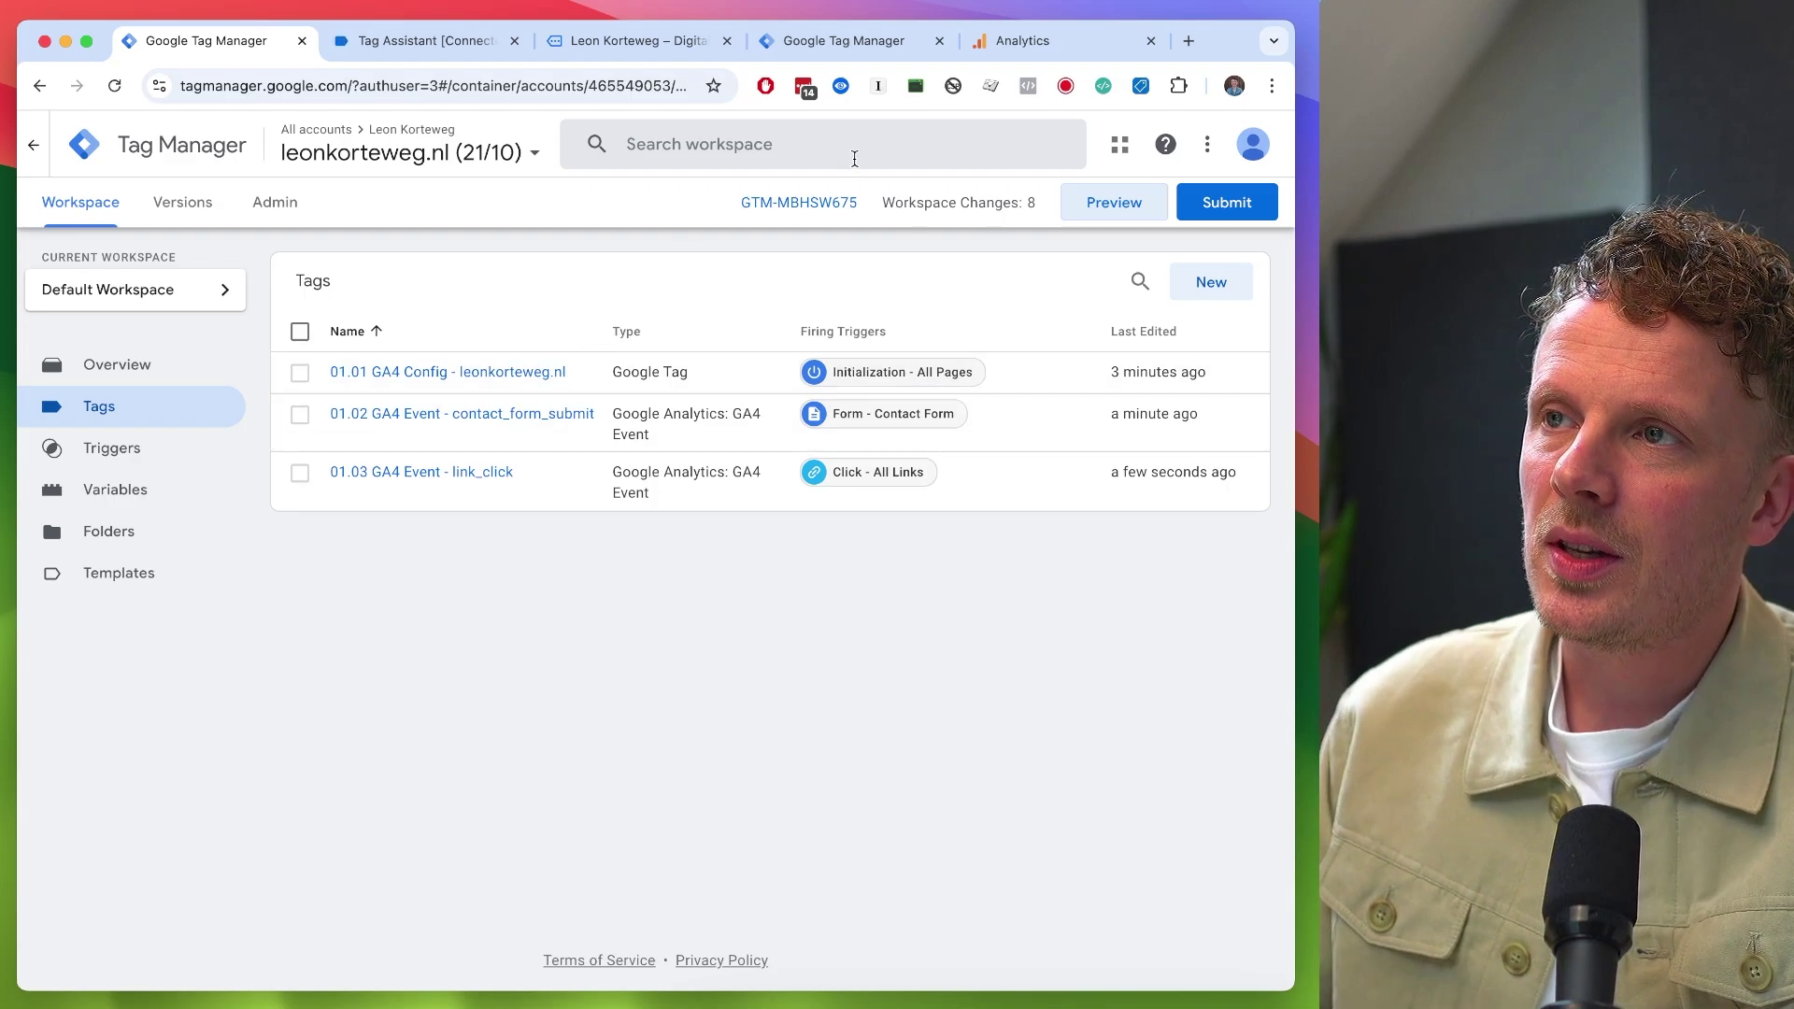
click(850, 45)
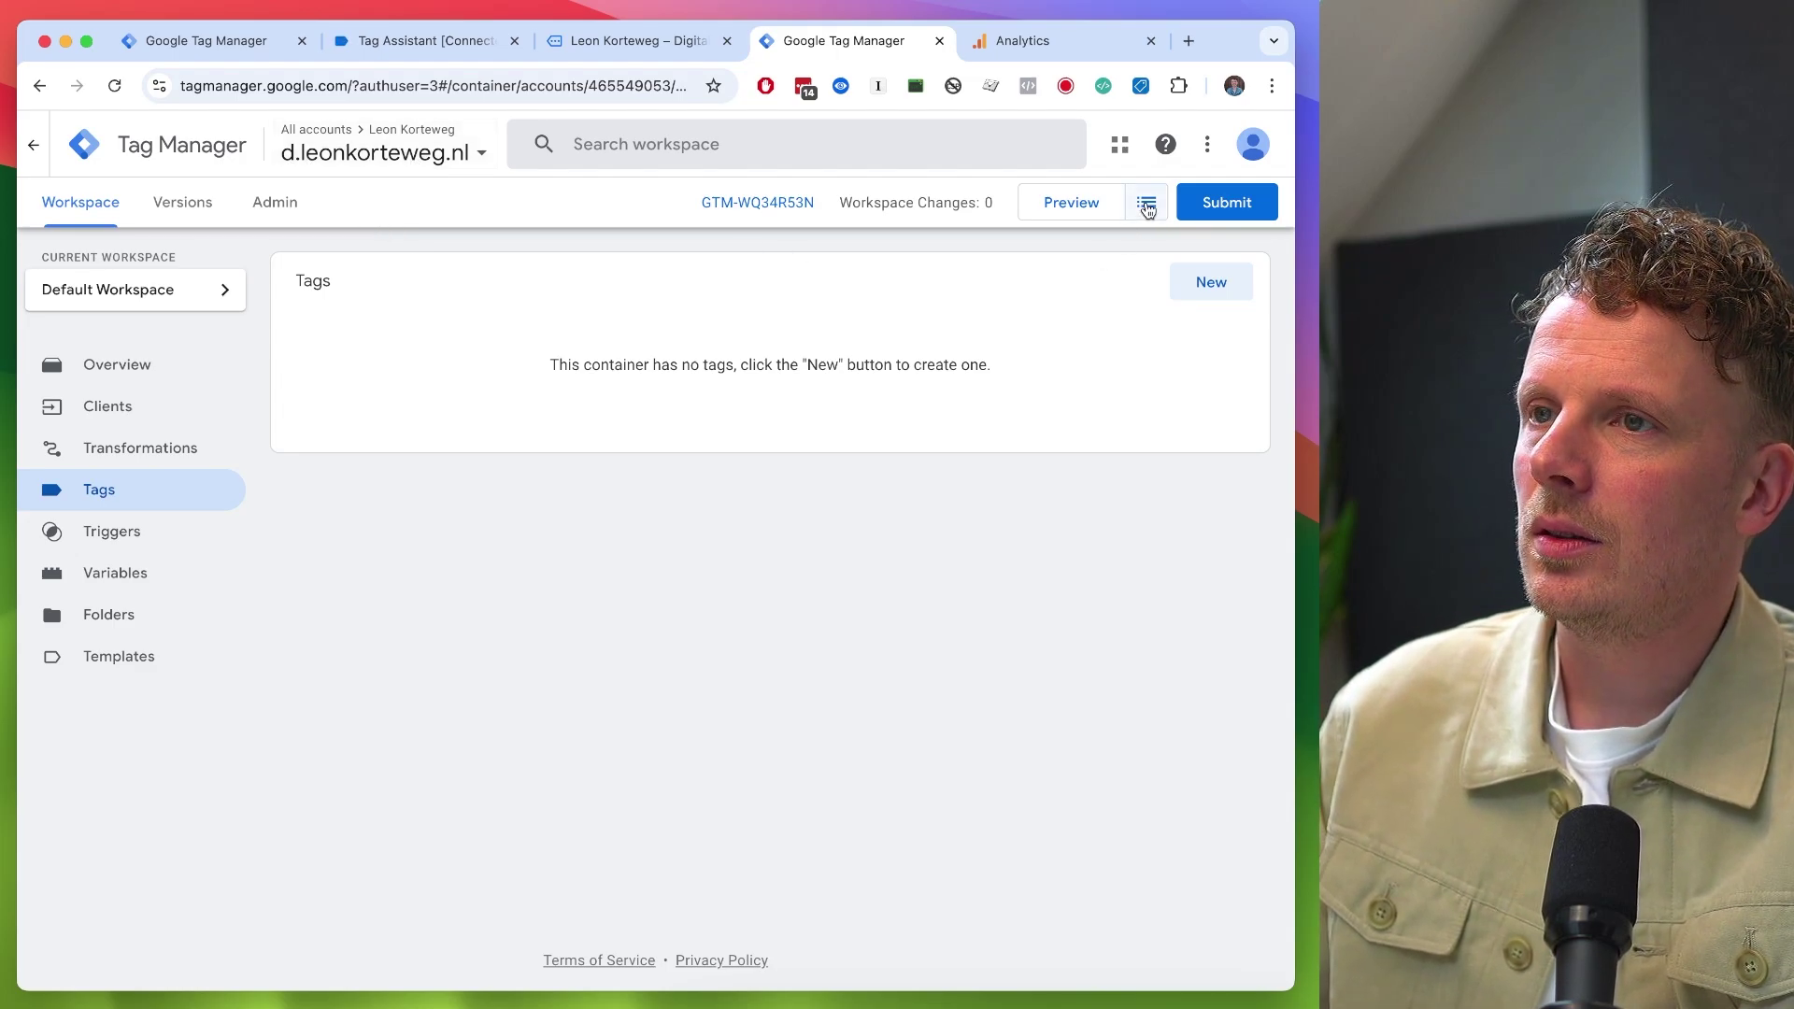
click(1148, 205)
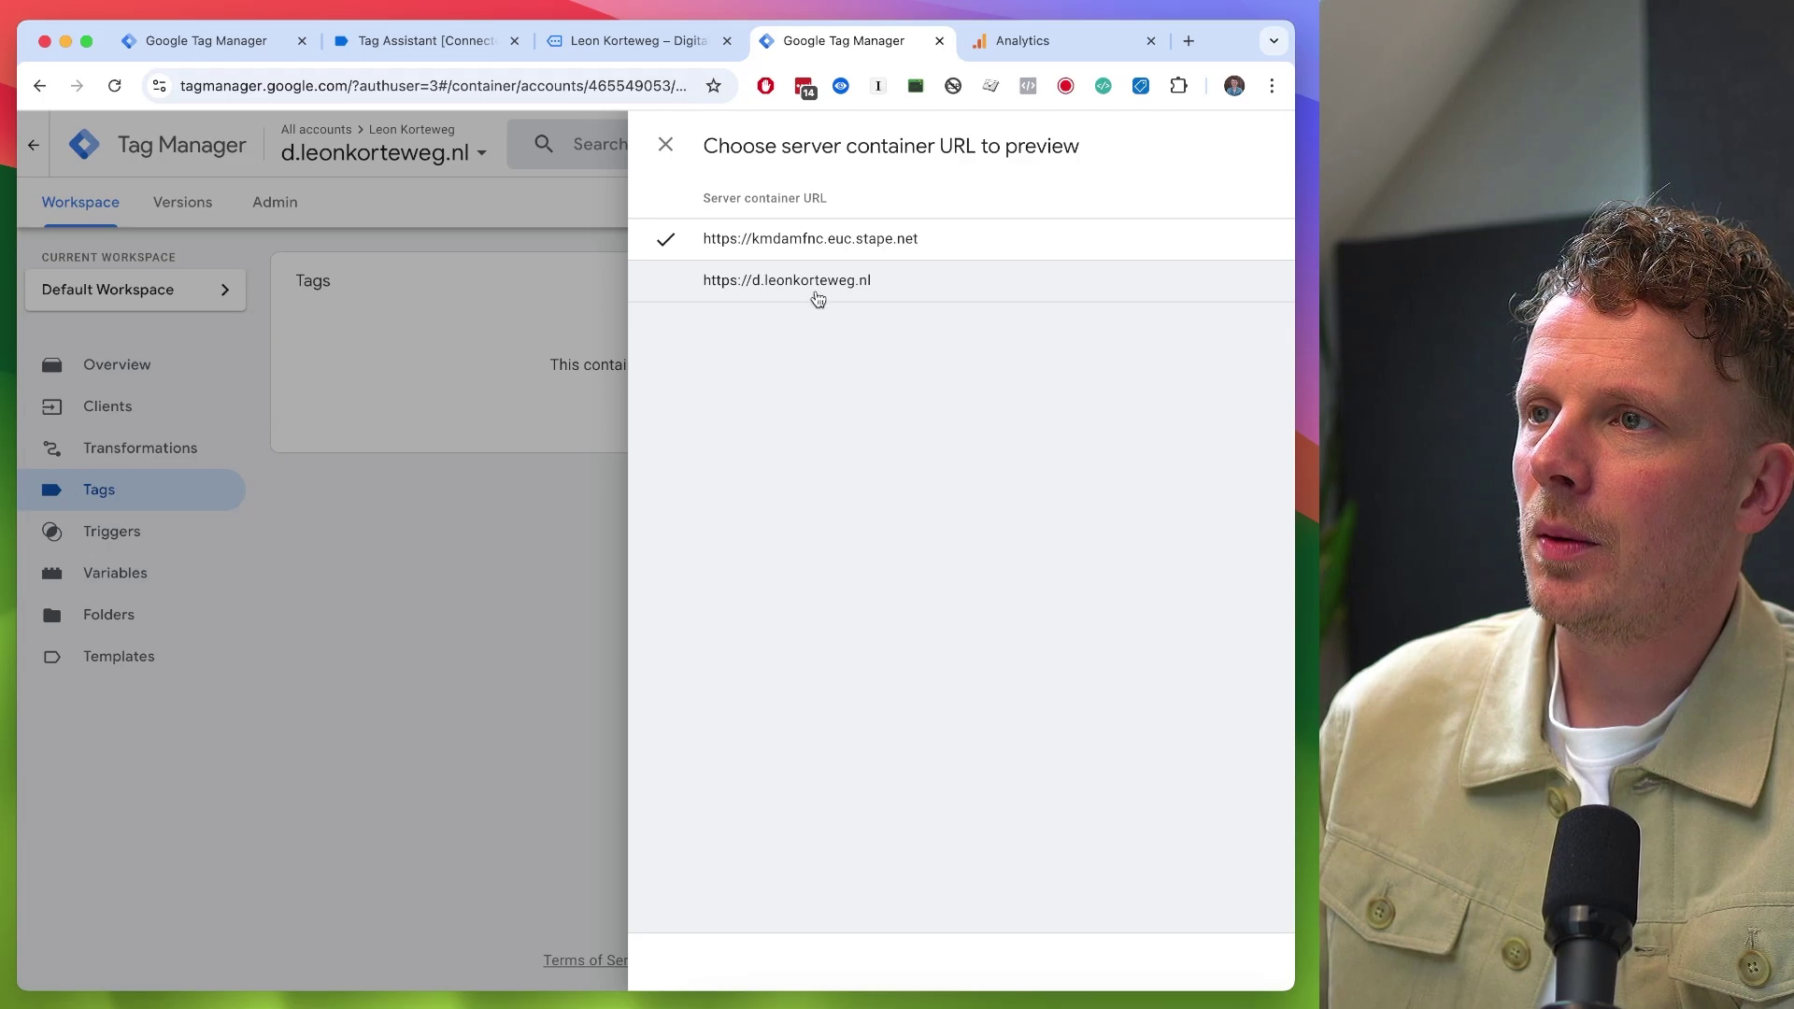
click(827, 297)
click(1071, 210)
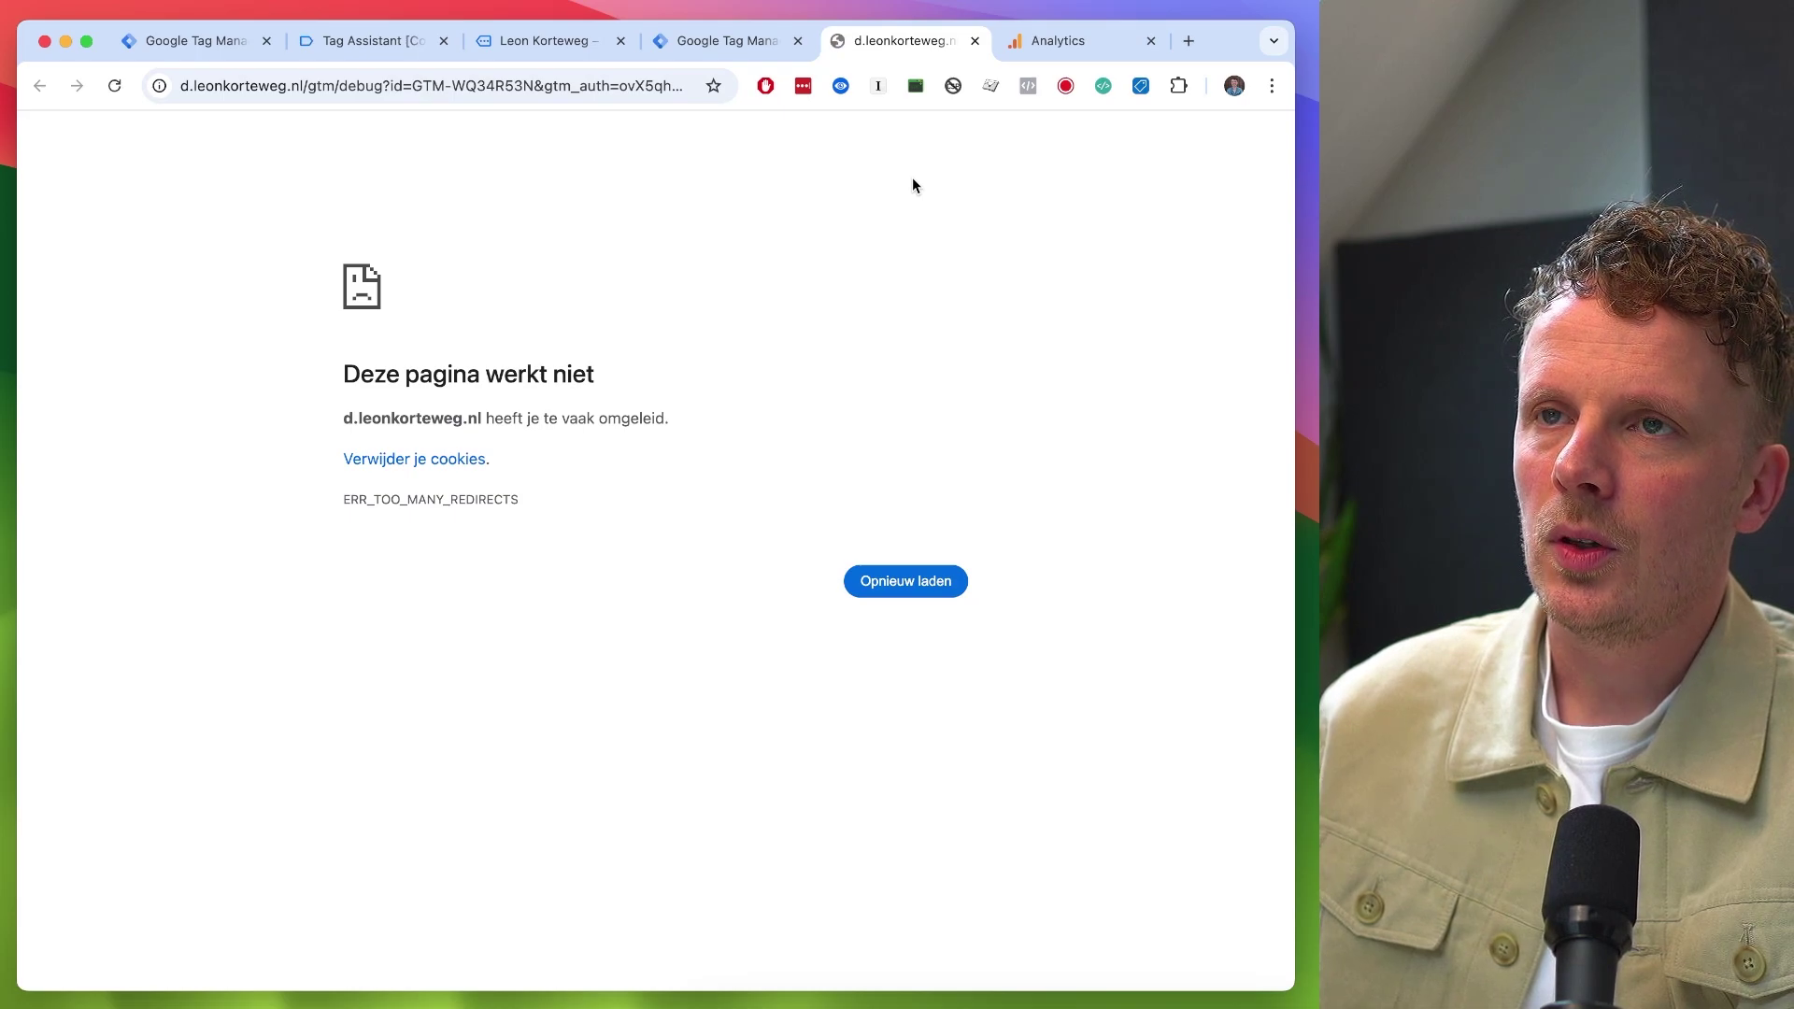
key(super+r)
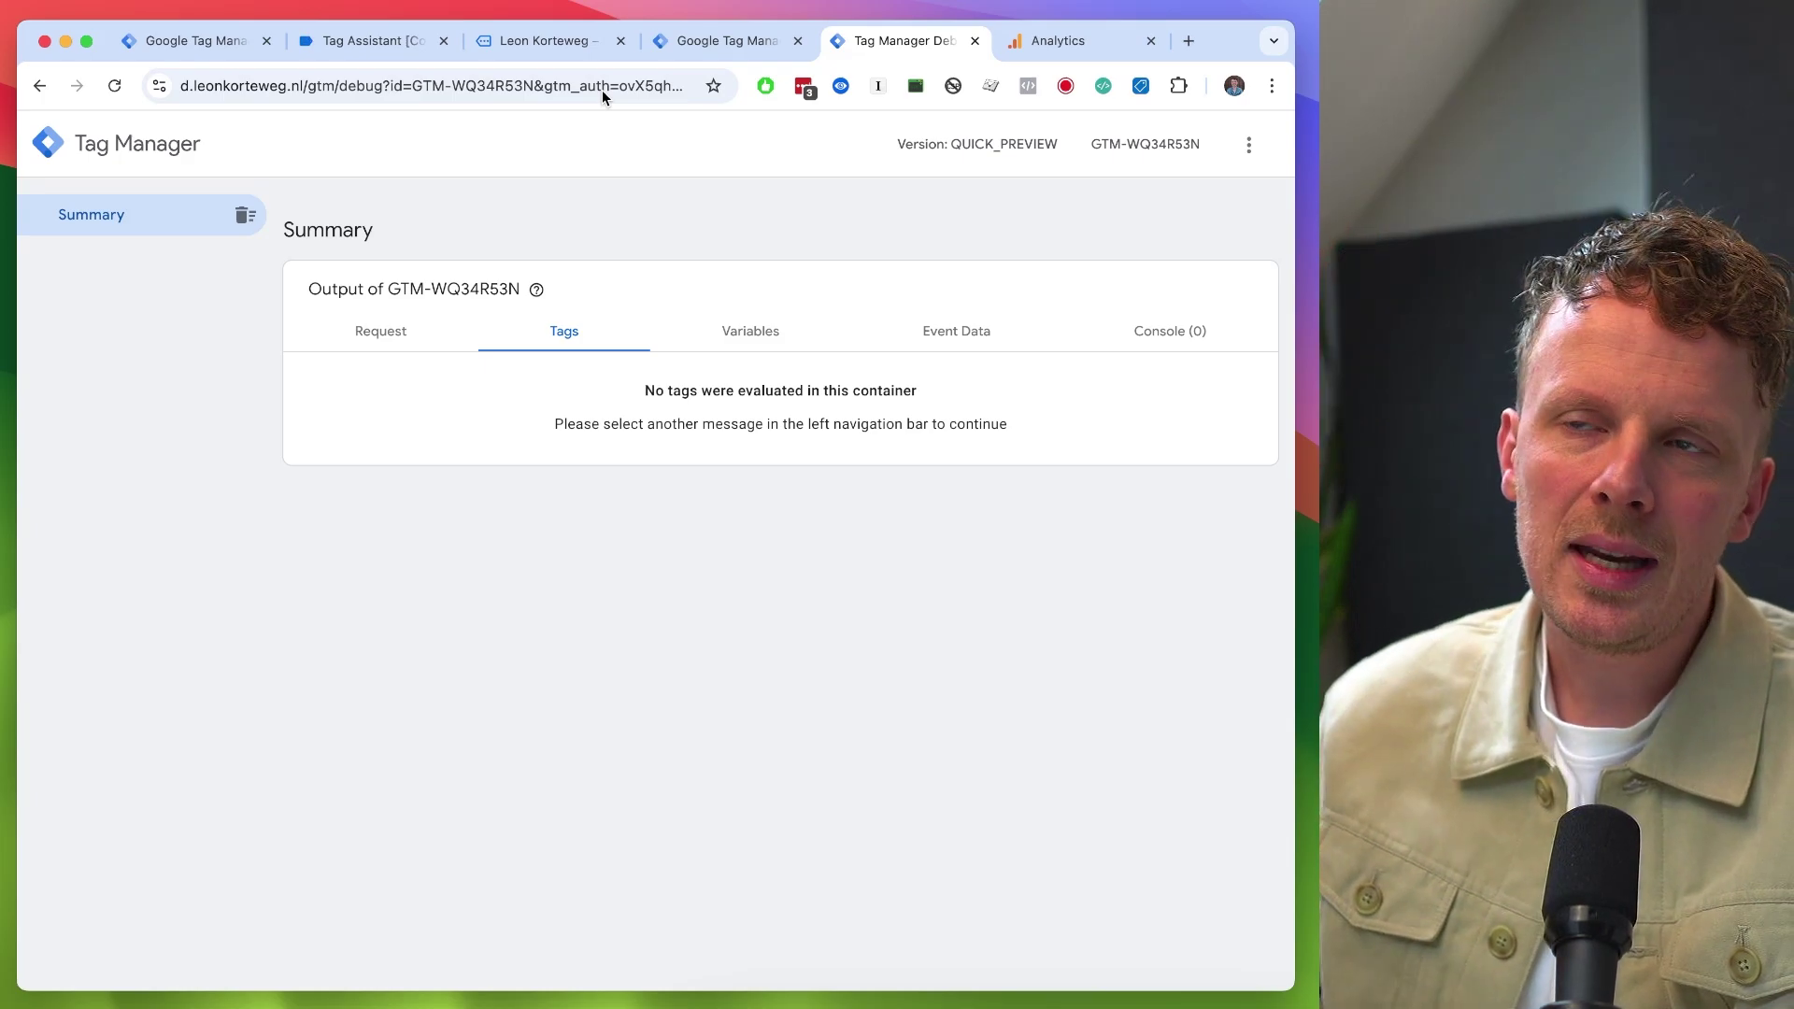
click(204, 43)
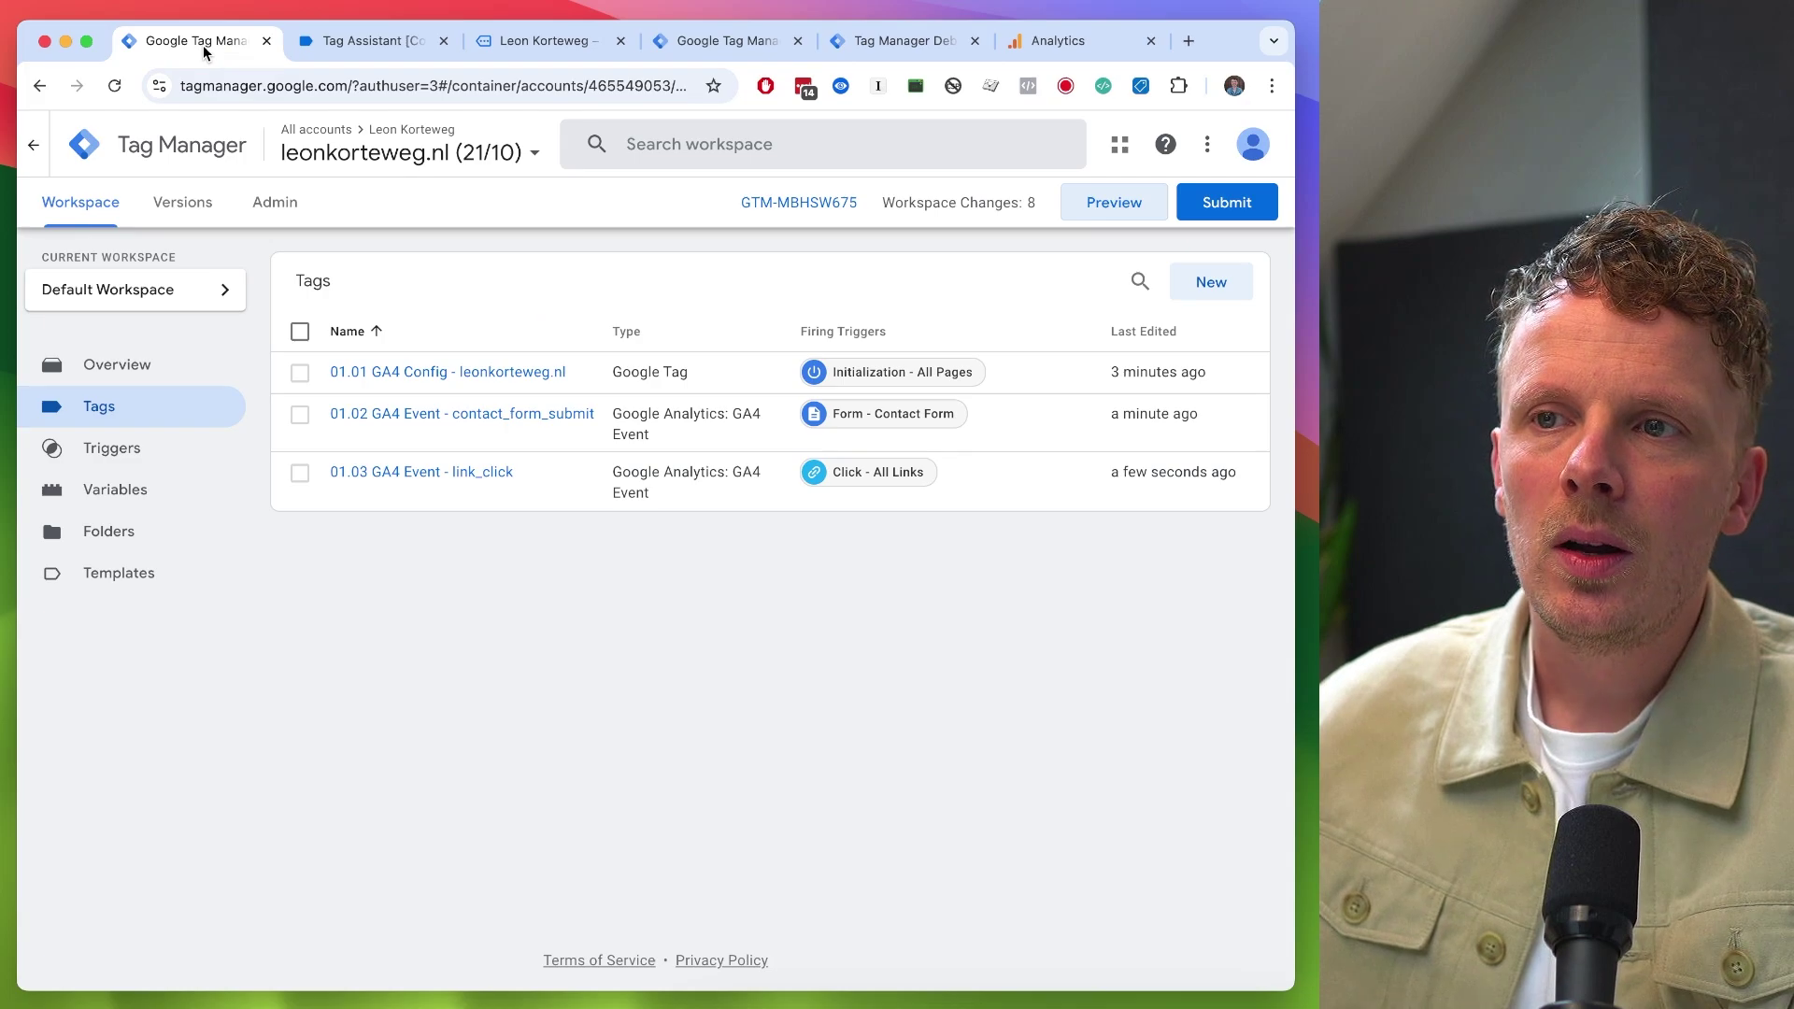
click(444, 375)
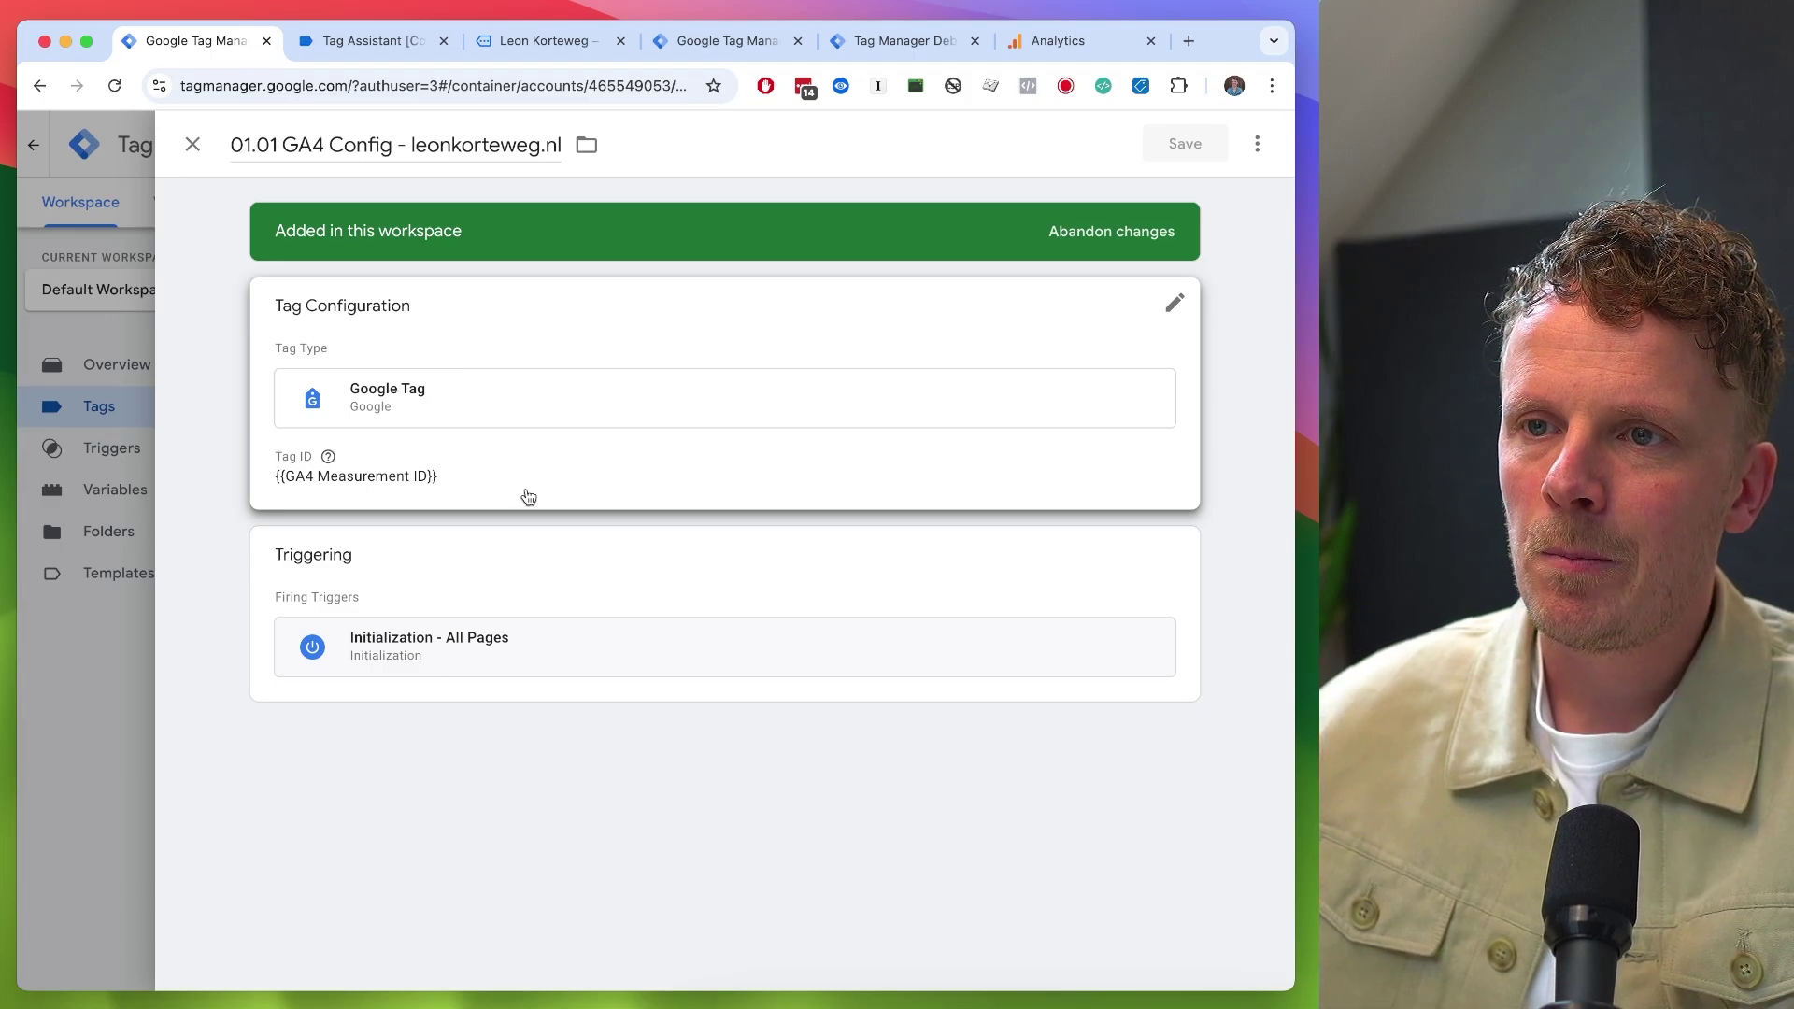
click(527, 491)
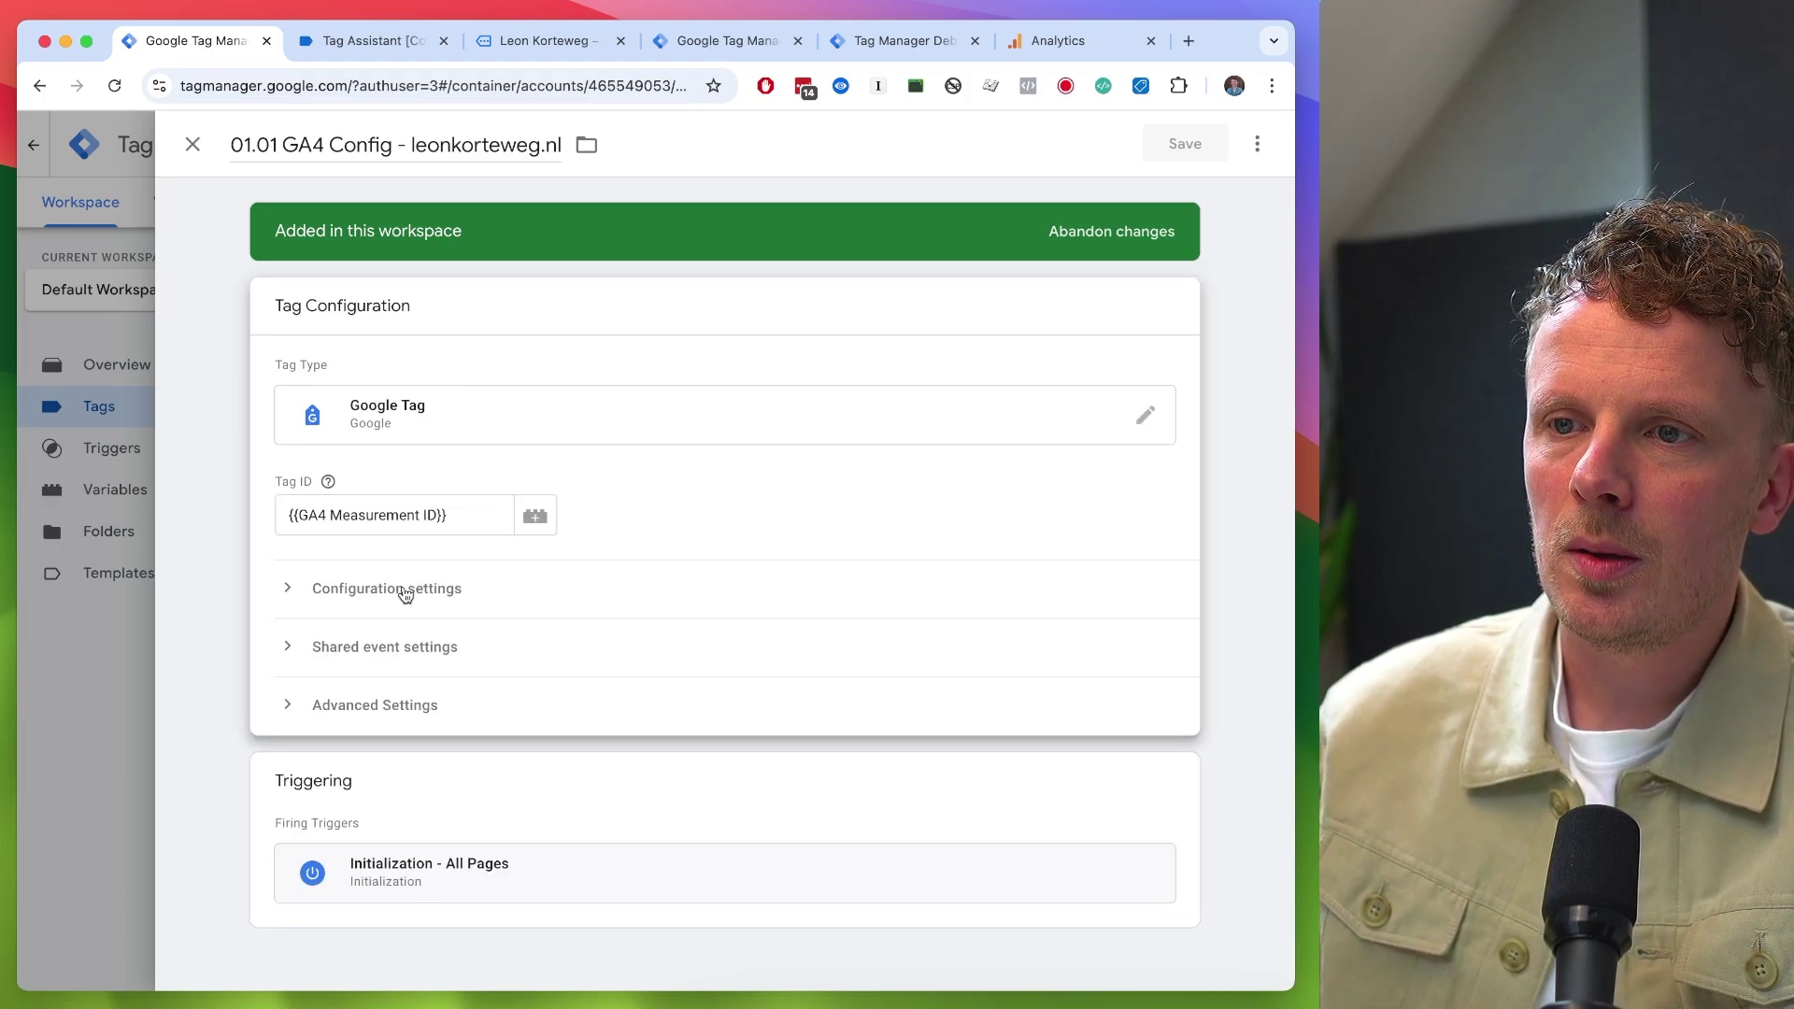
click(400, 588)
scroll(392, 654, down, 2)
click(393, 668)
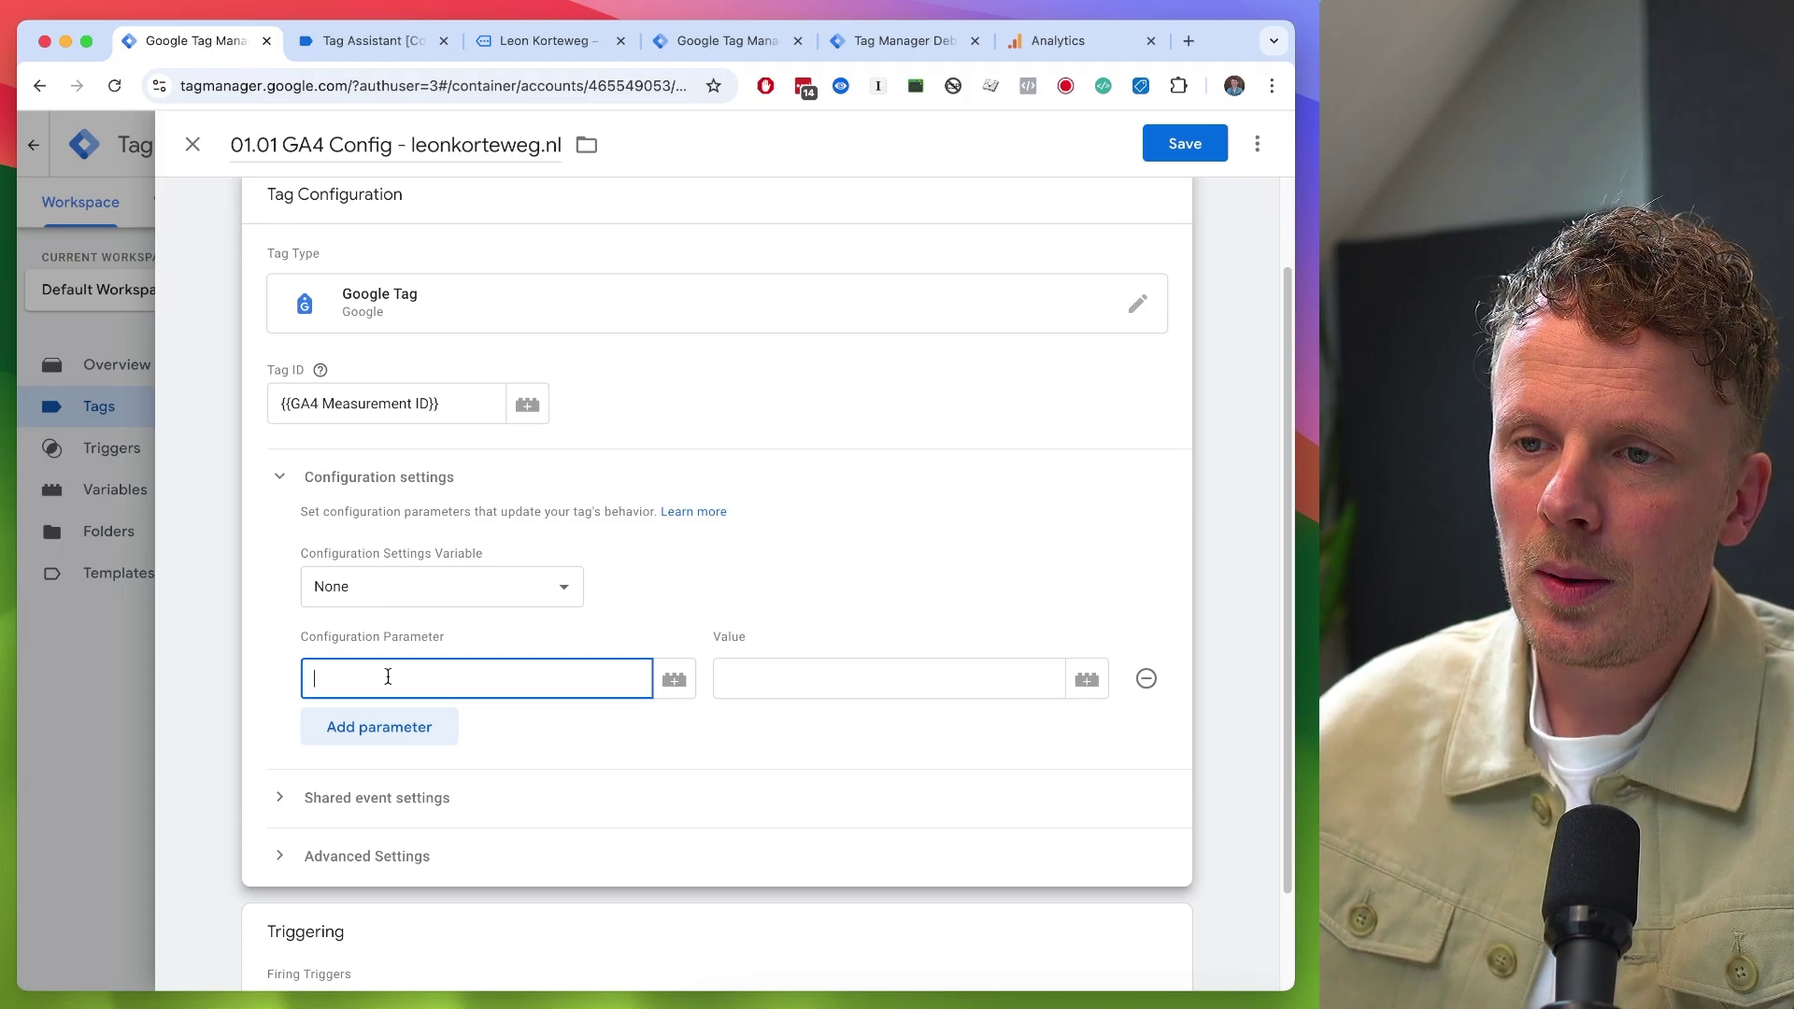
text(ser)
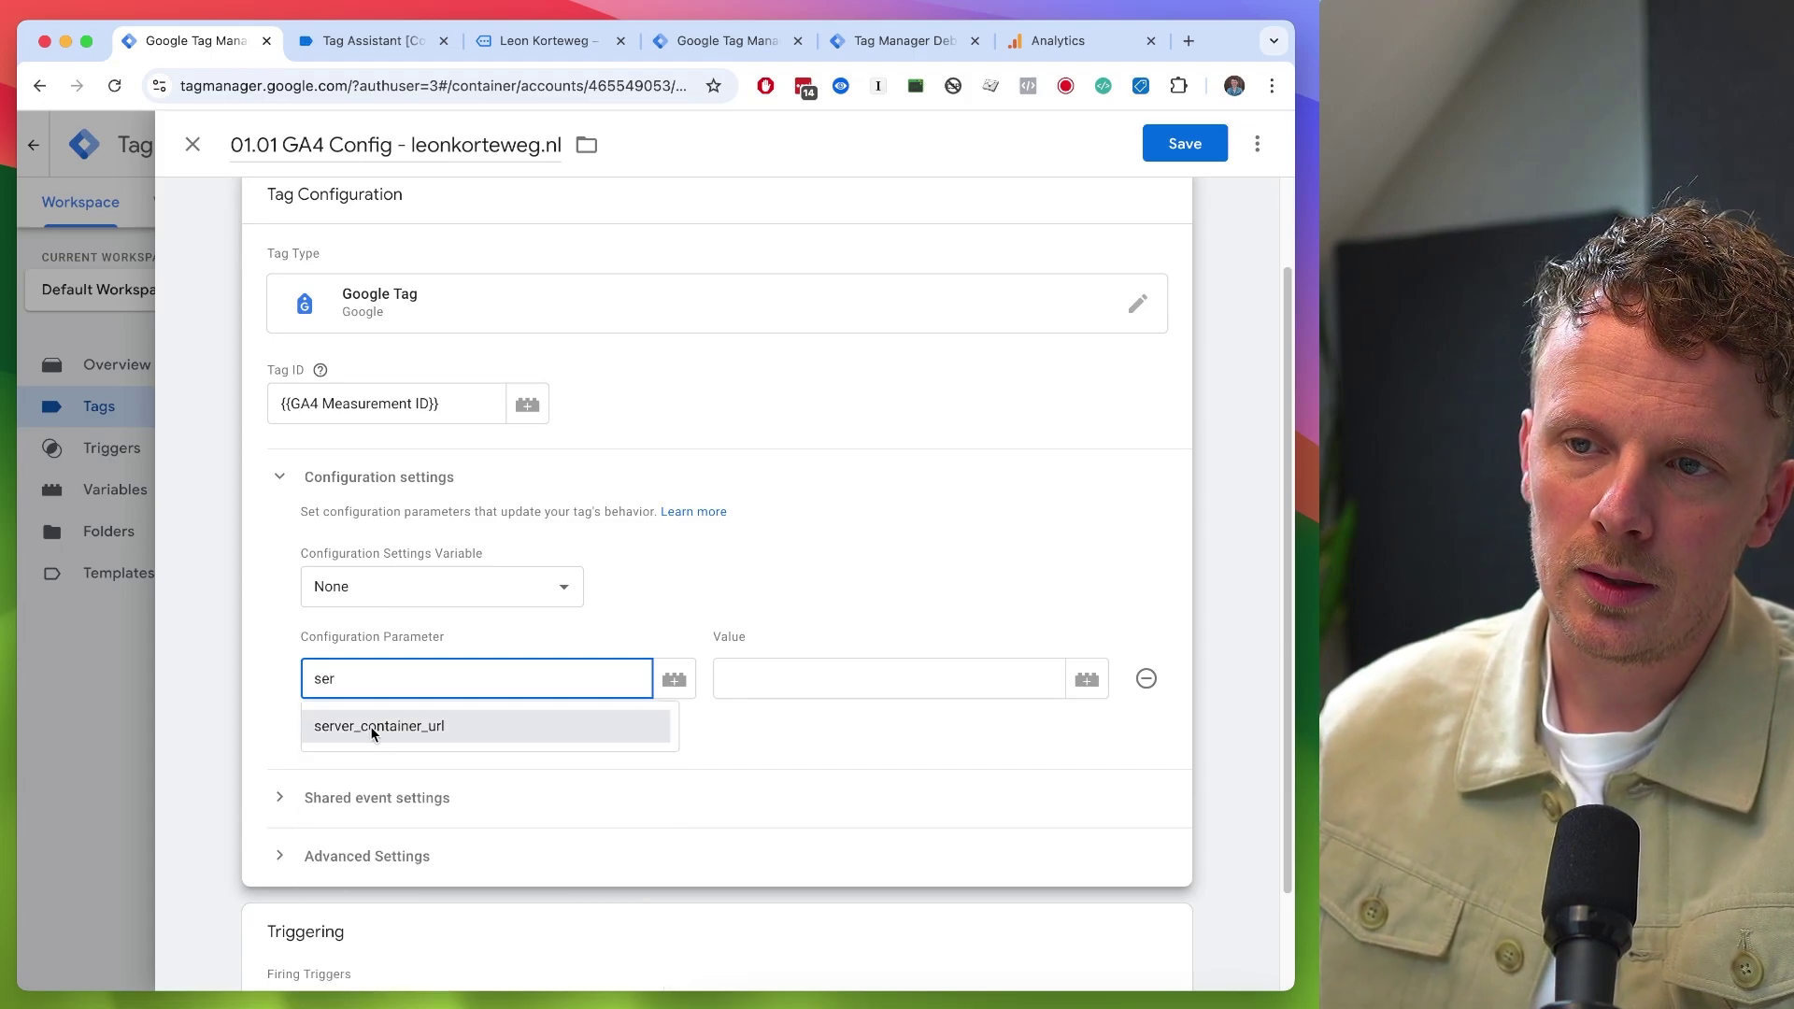
click(378, 726)
click(761, 679)
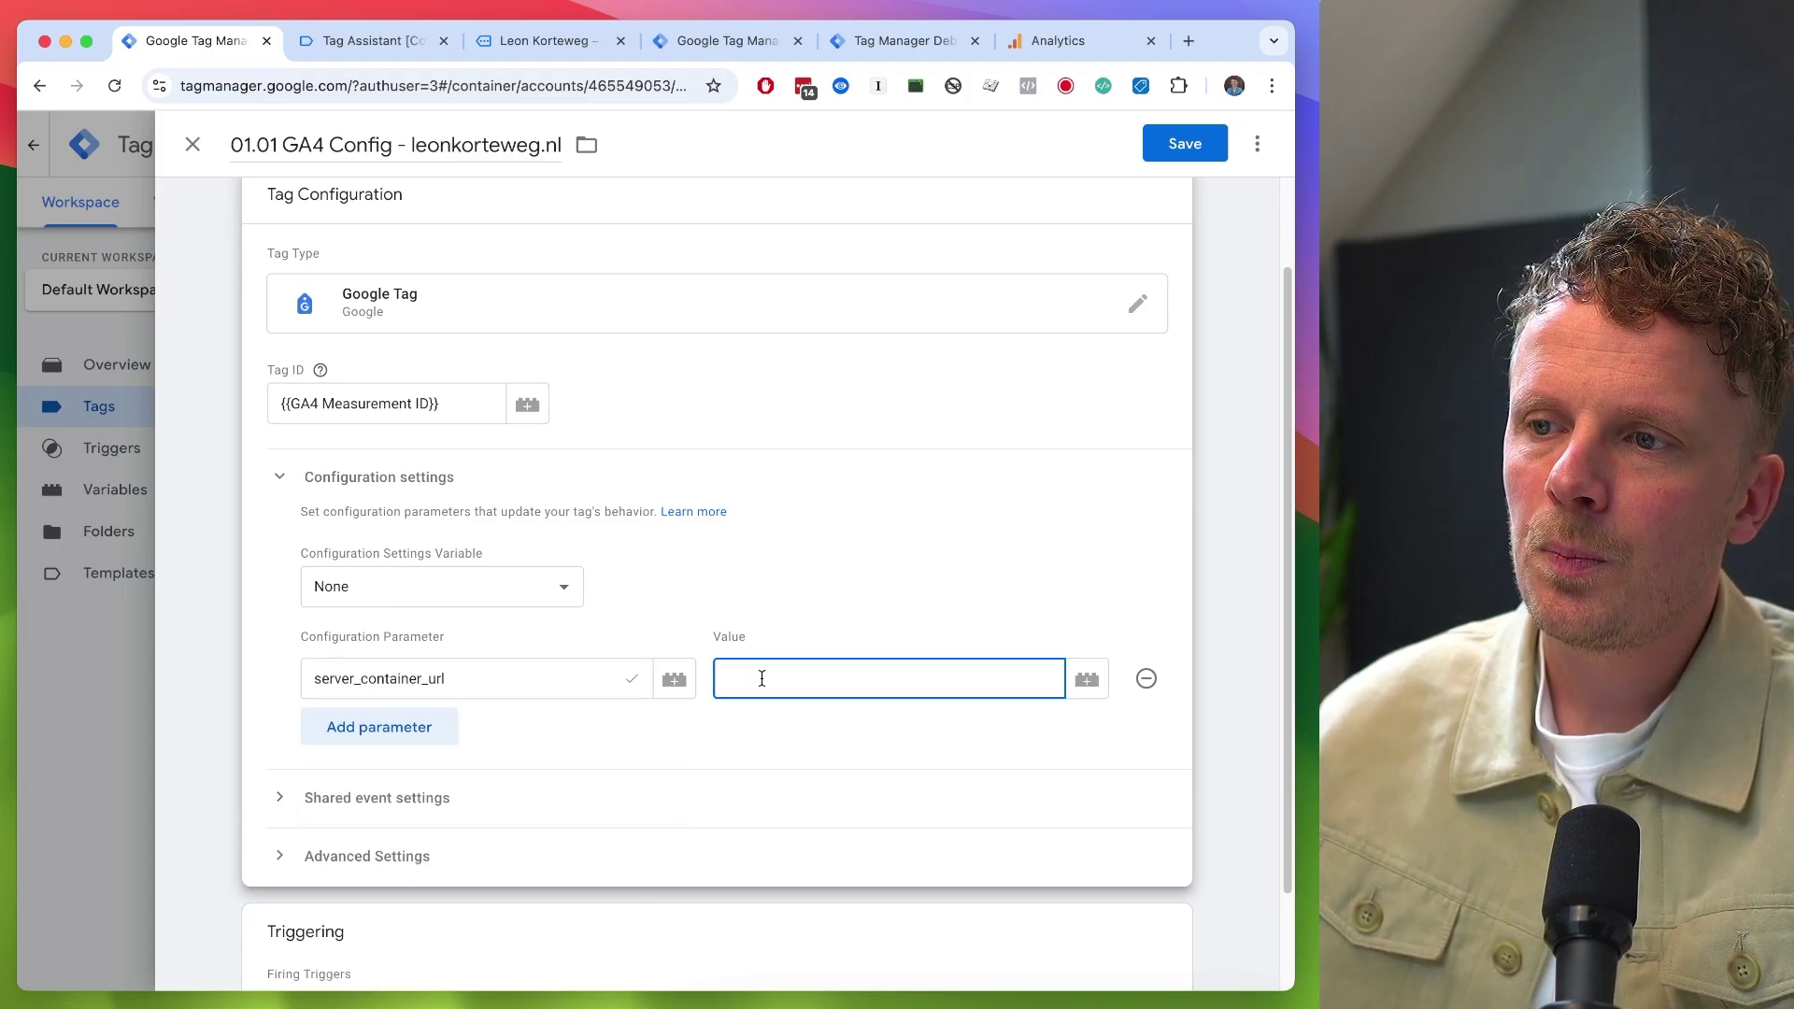
text(http)
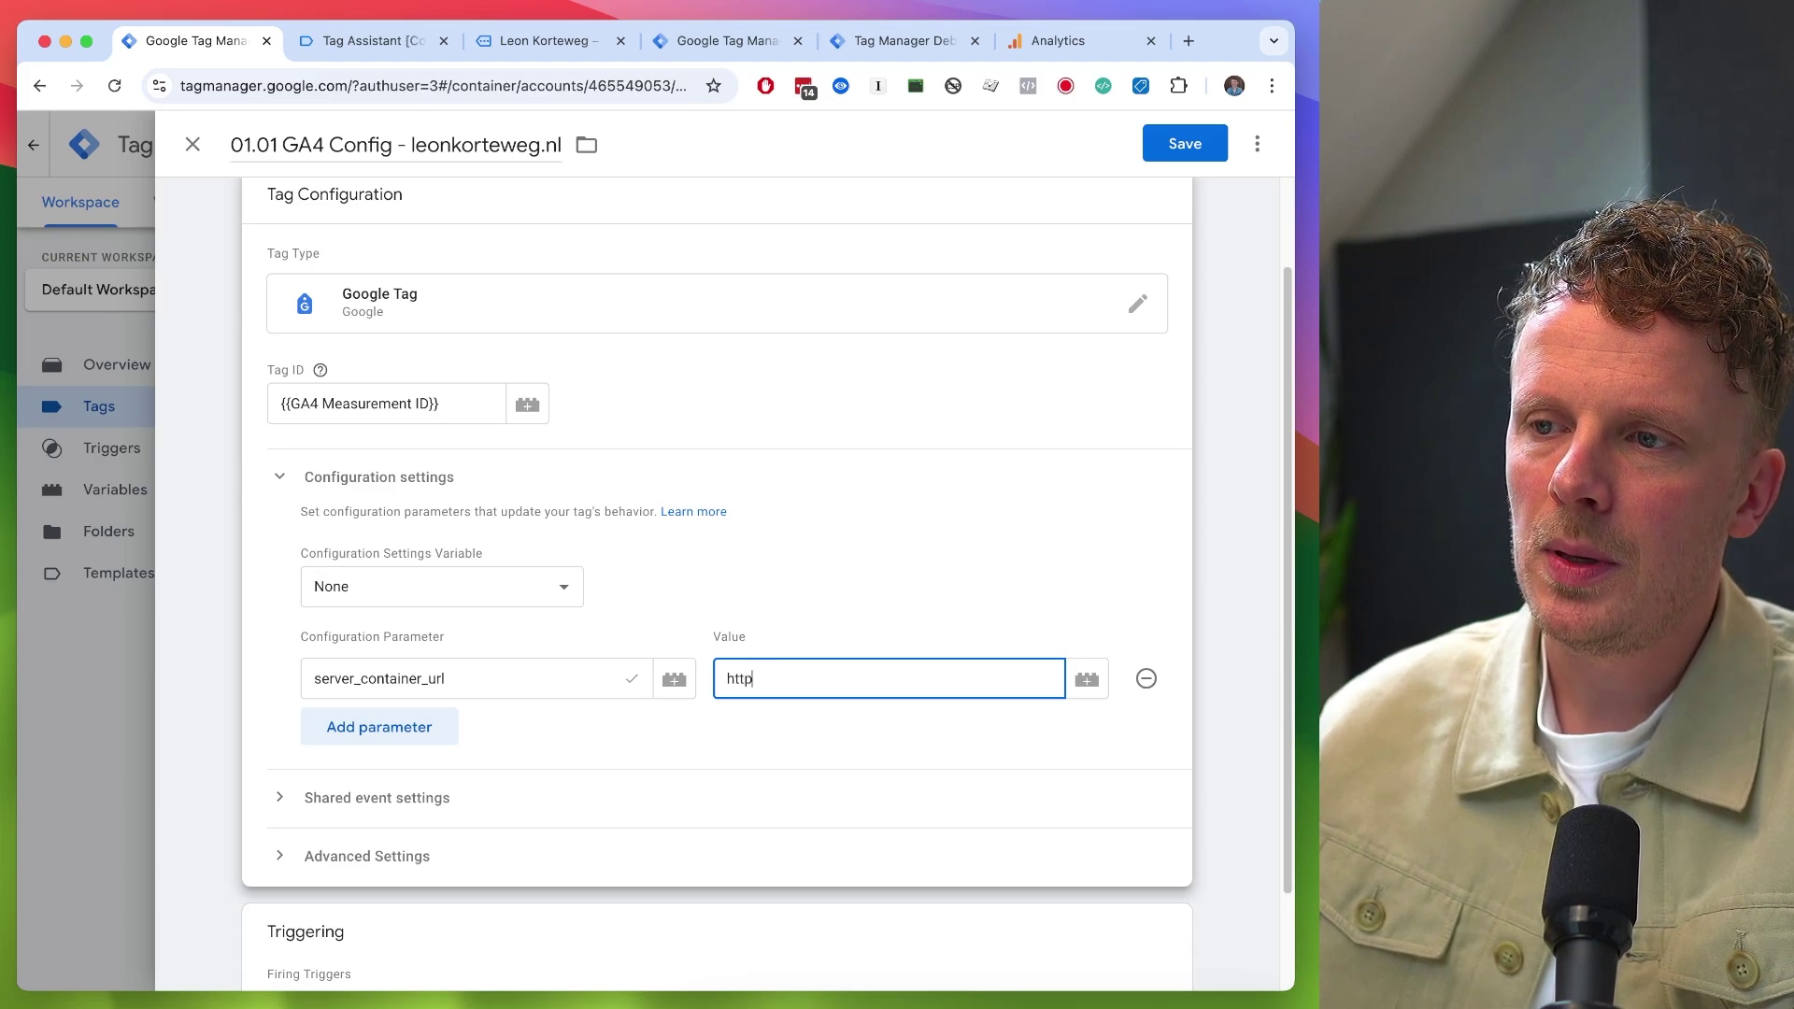
text(s://d.leonkorteweg.nl)
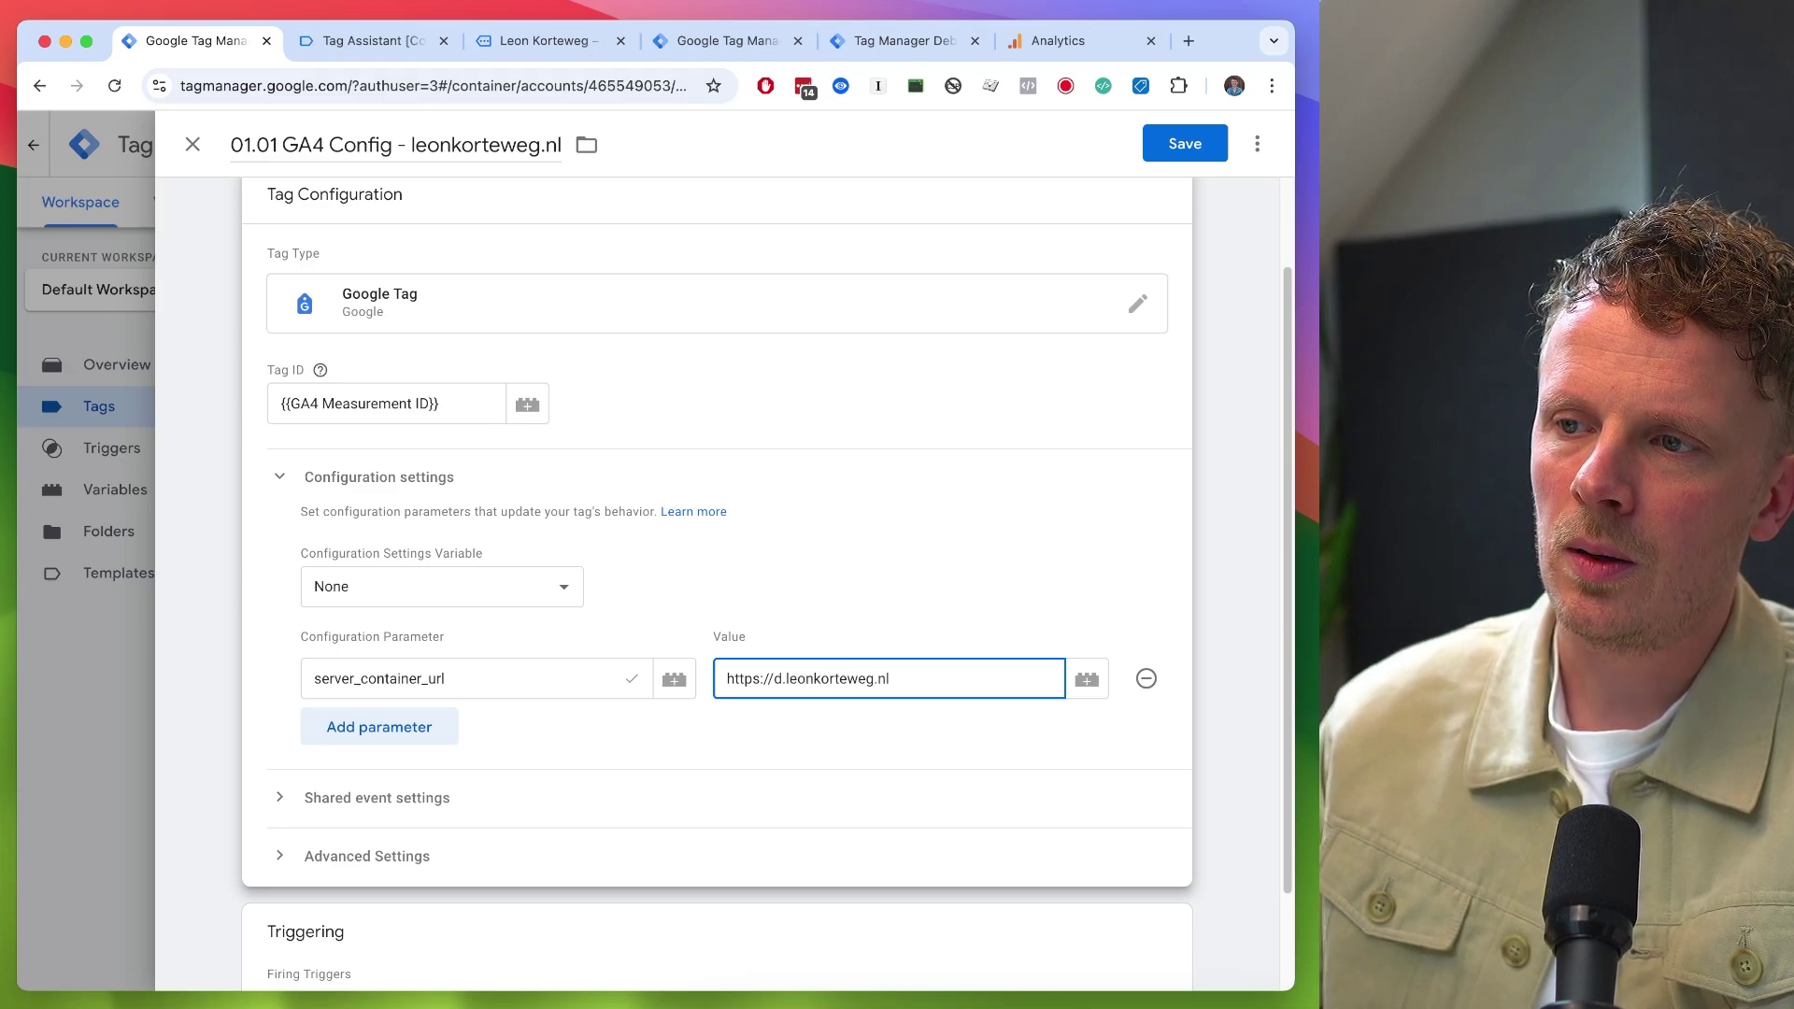
- Check the address against the server preview's URL and save the GA4 Config tag
triple_click(783, 676)
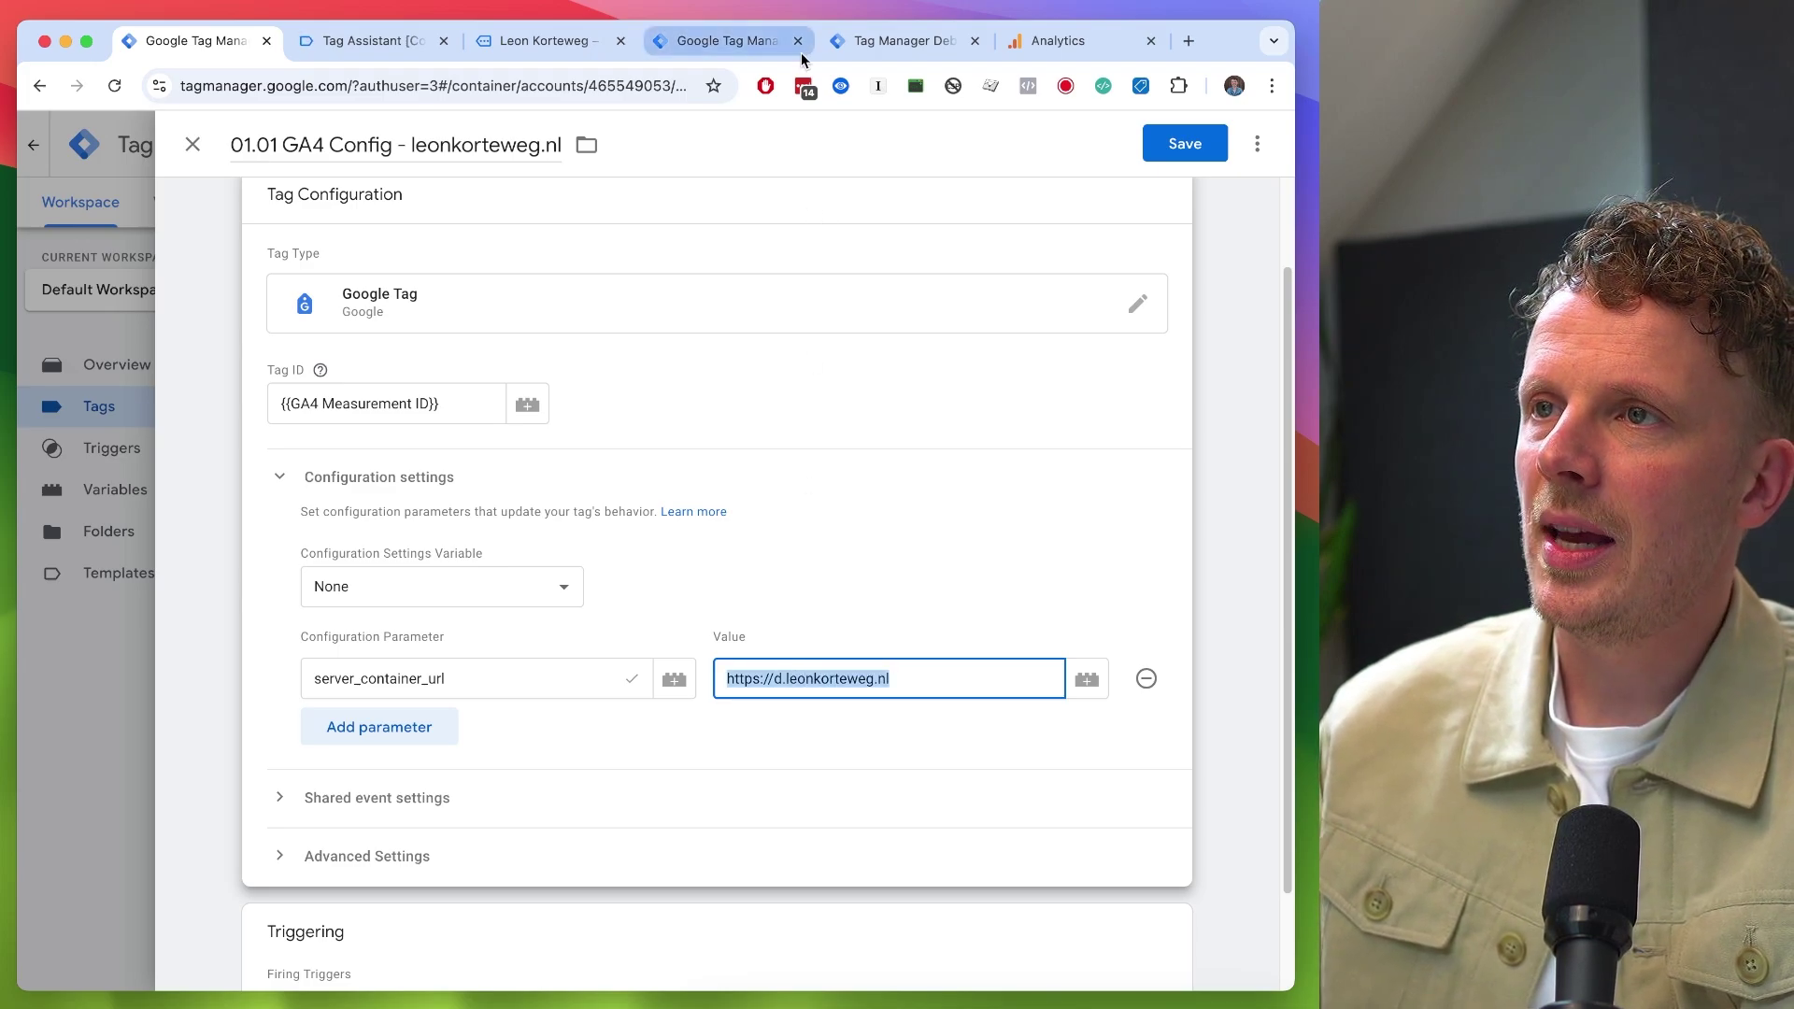
click(883, 52)
drag(181, 86, 356, 86)
click(217, 42)
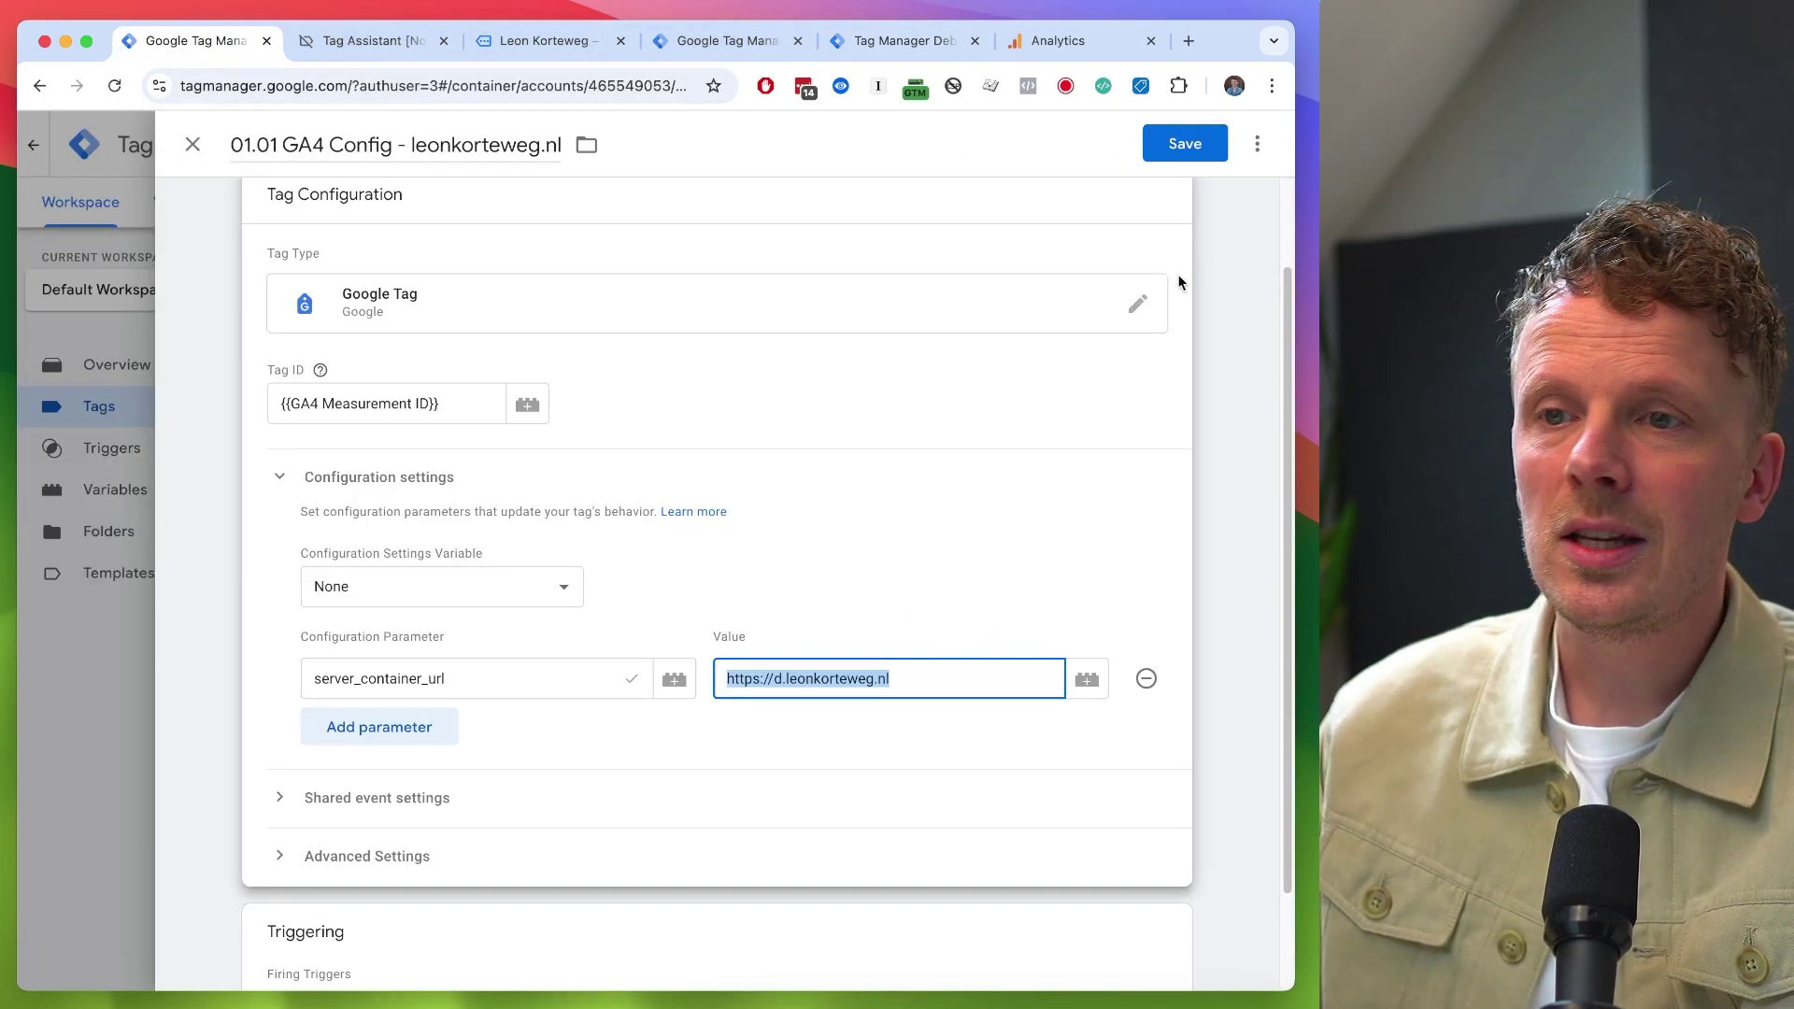
click(1204, 149)
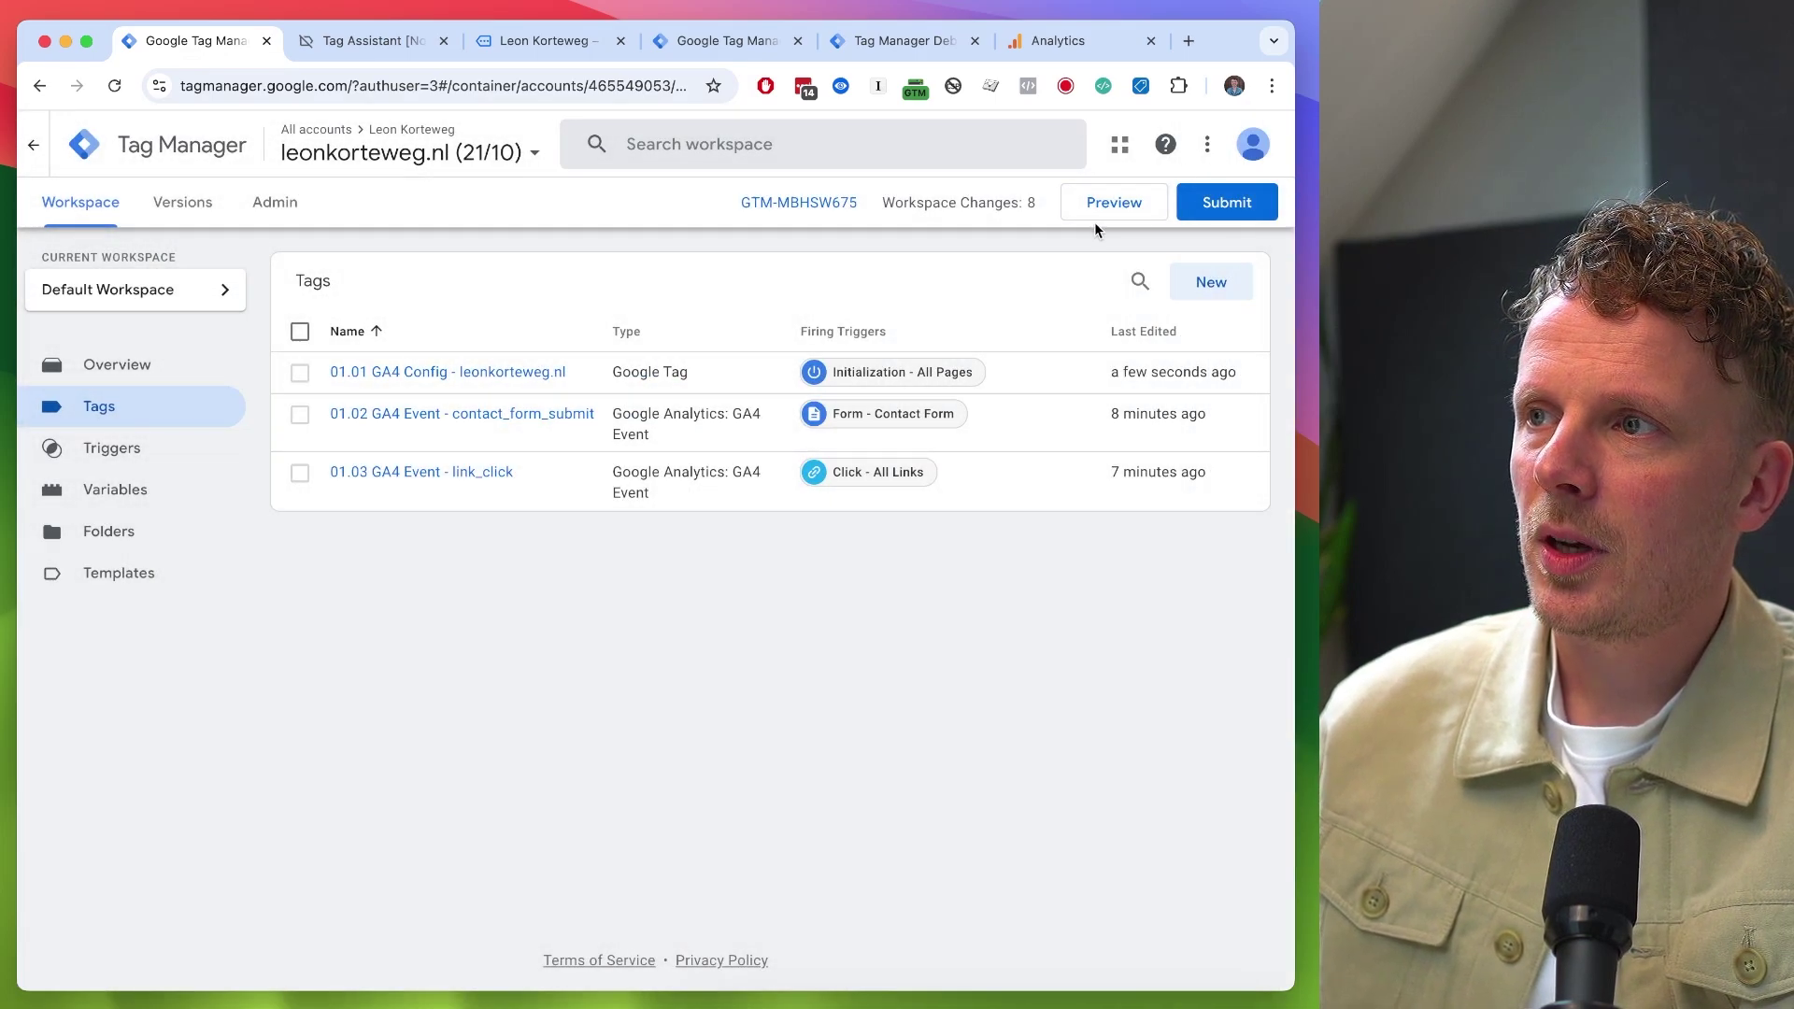
- Preview the web container and filter DevTools Network on 'colle' to check the collect request's domain
click(1101, 208)
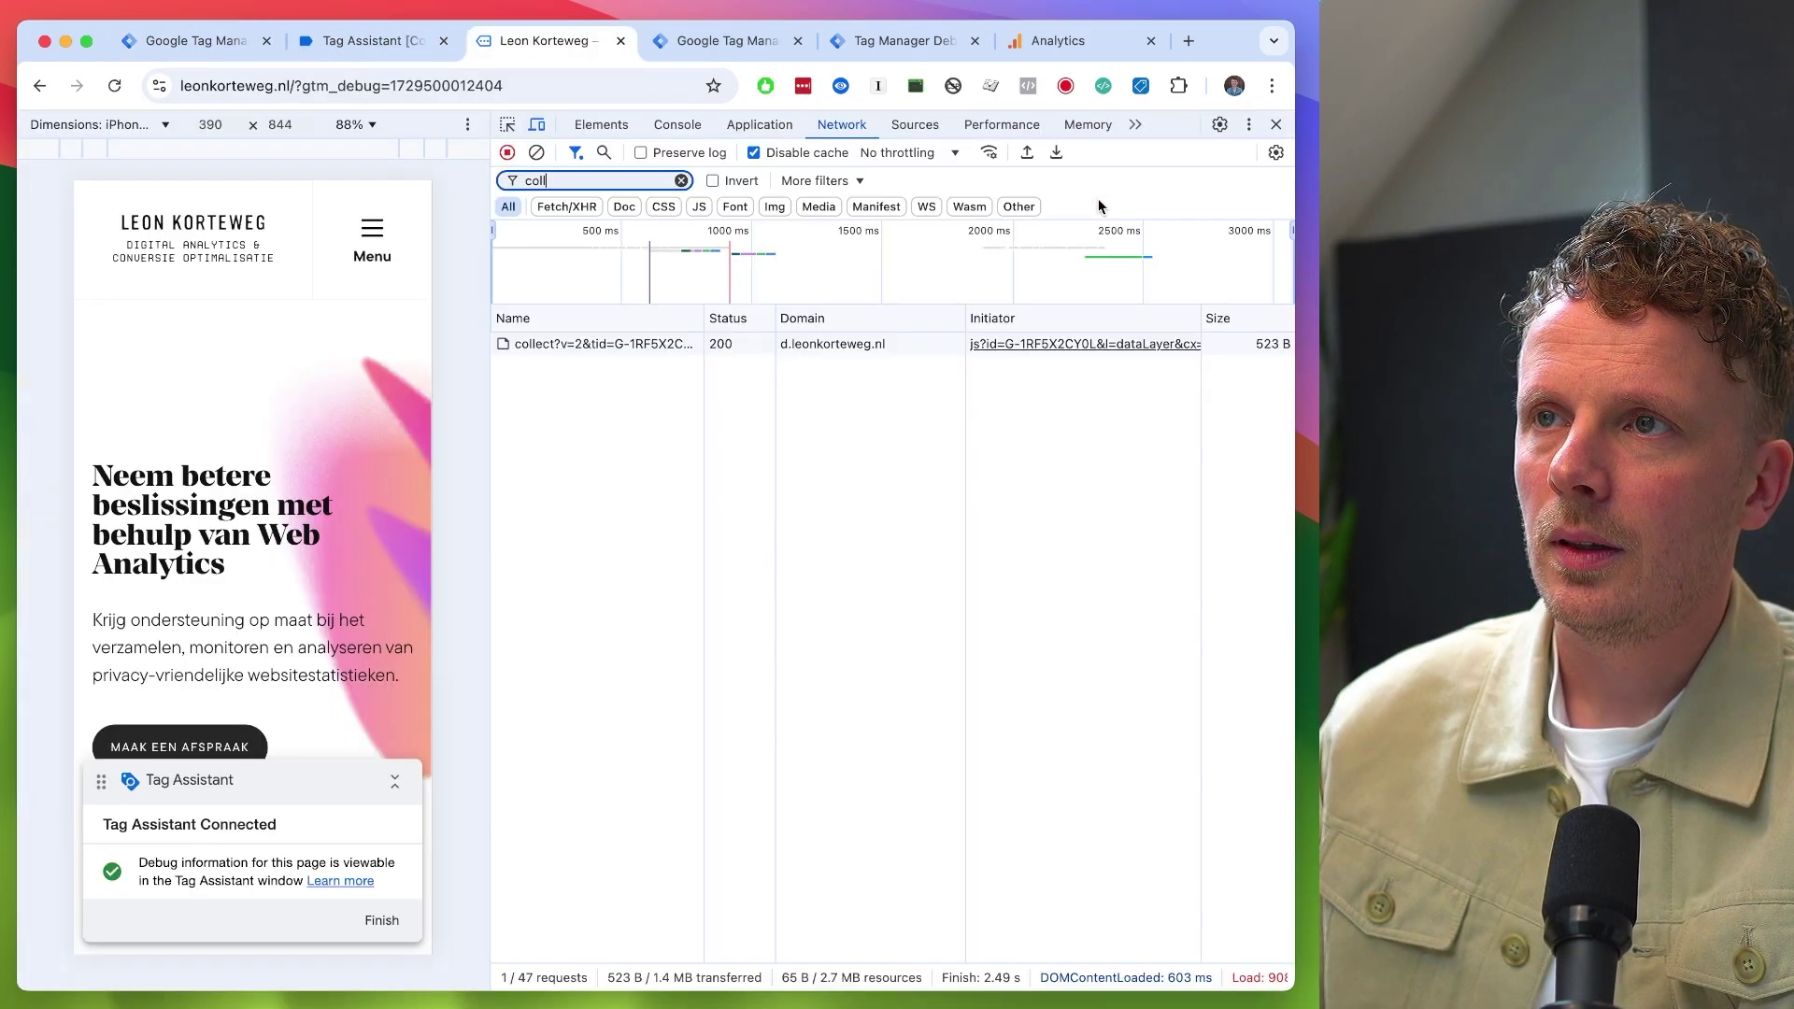
right_click(620, 389)
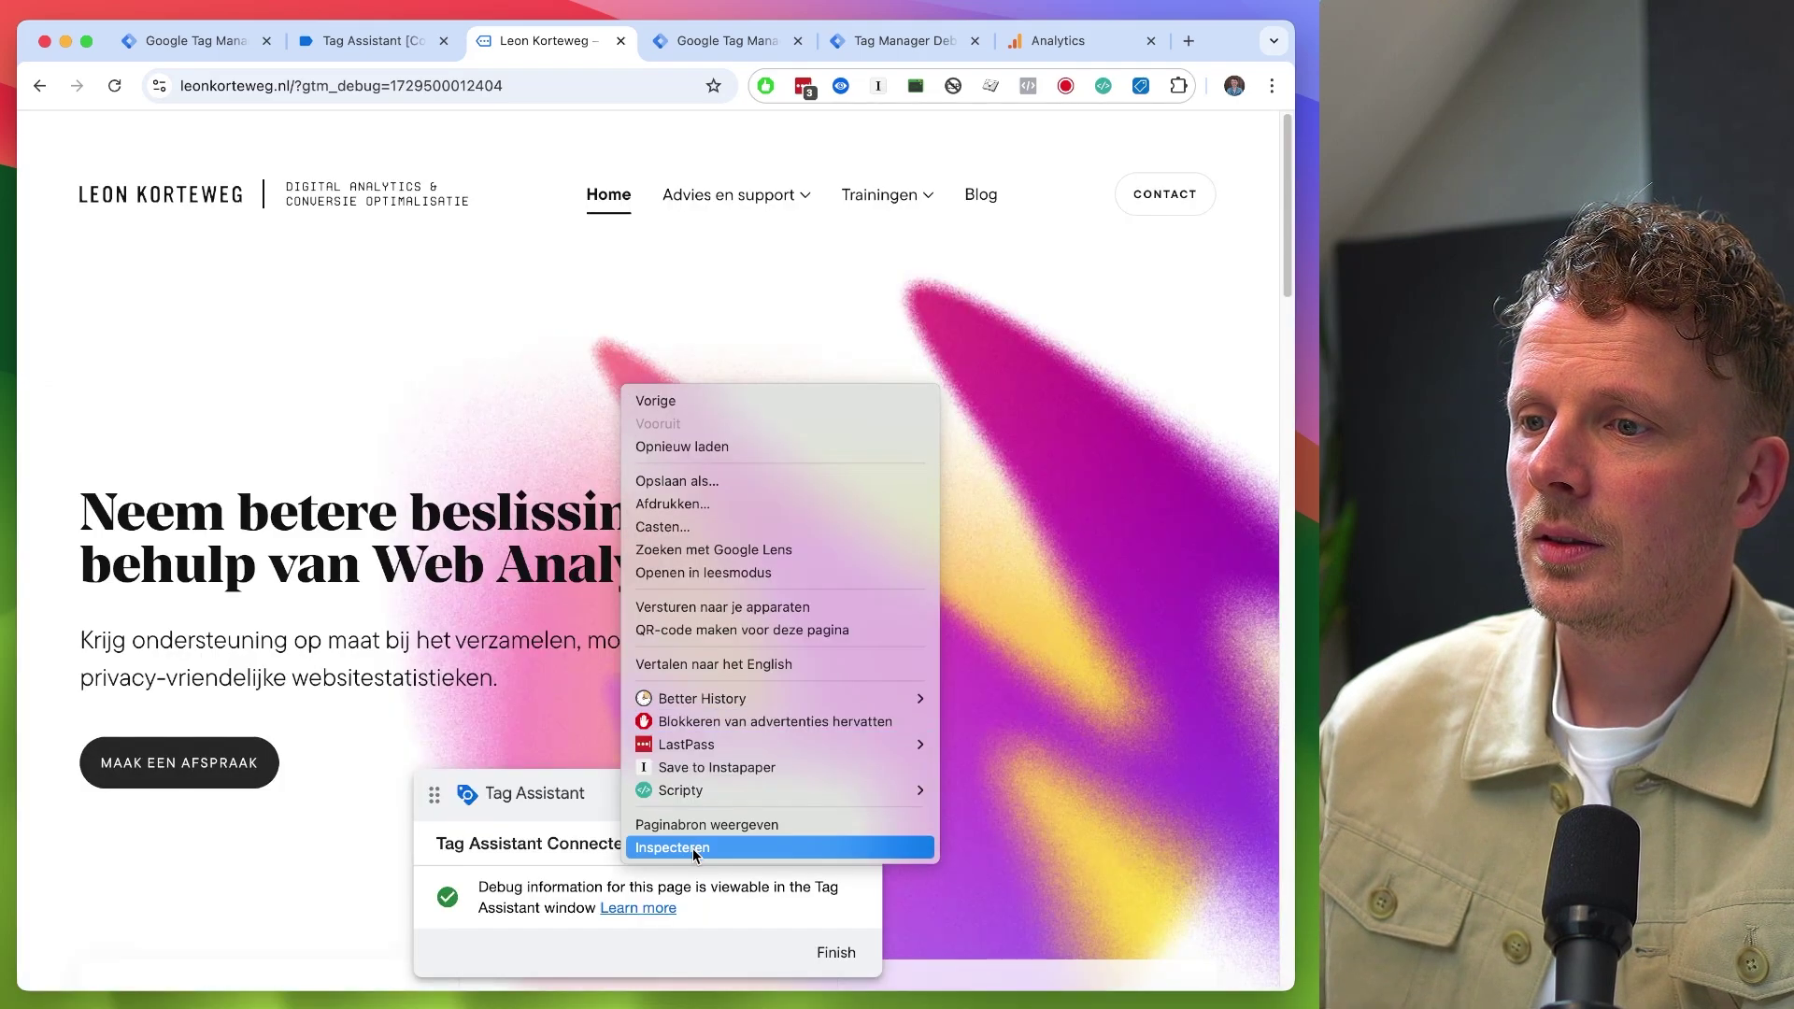
click(673, 847)
click(841, 125)
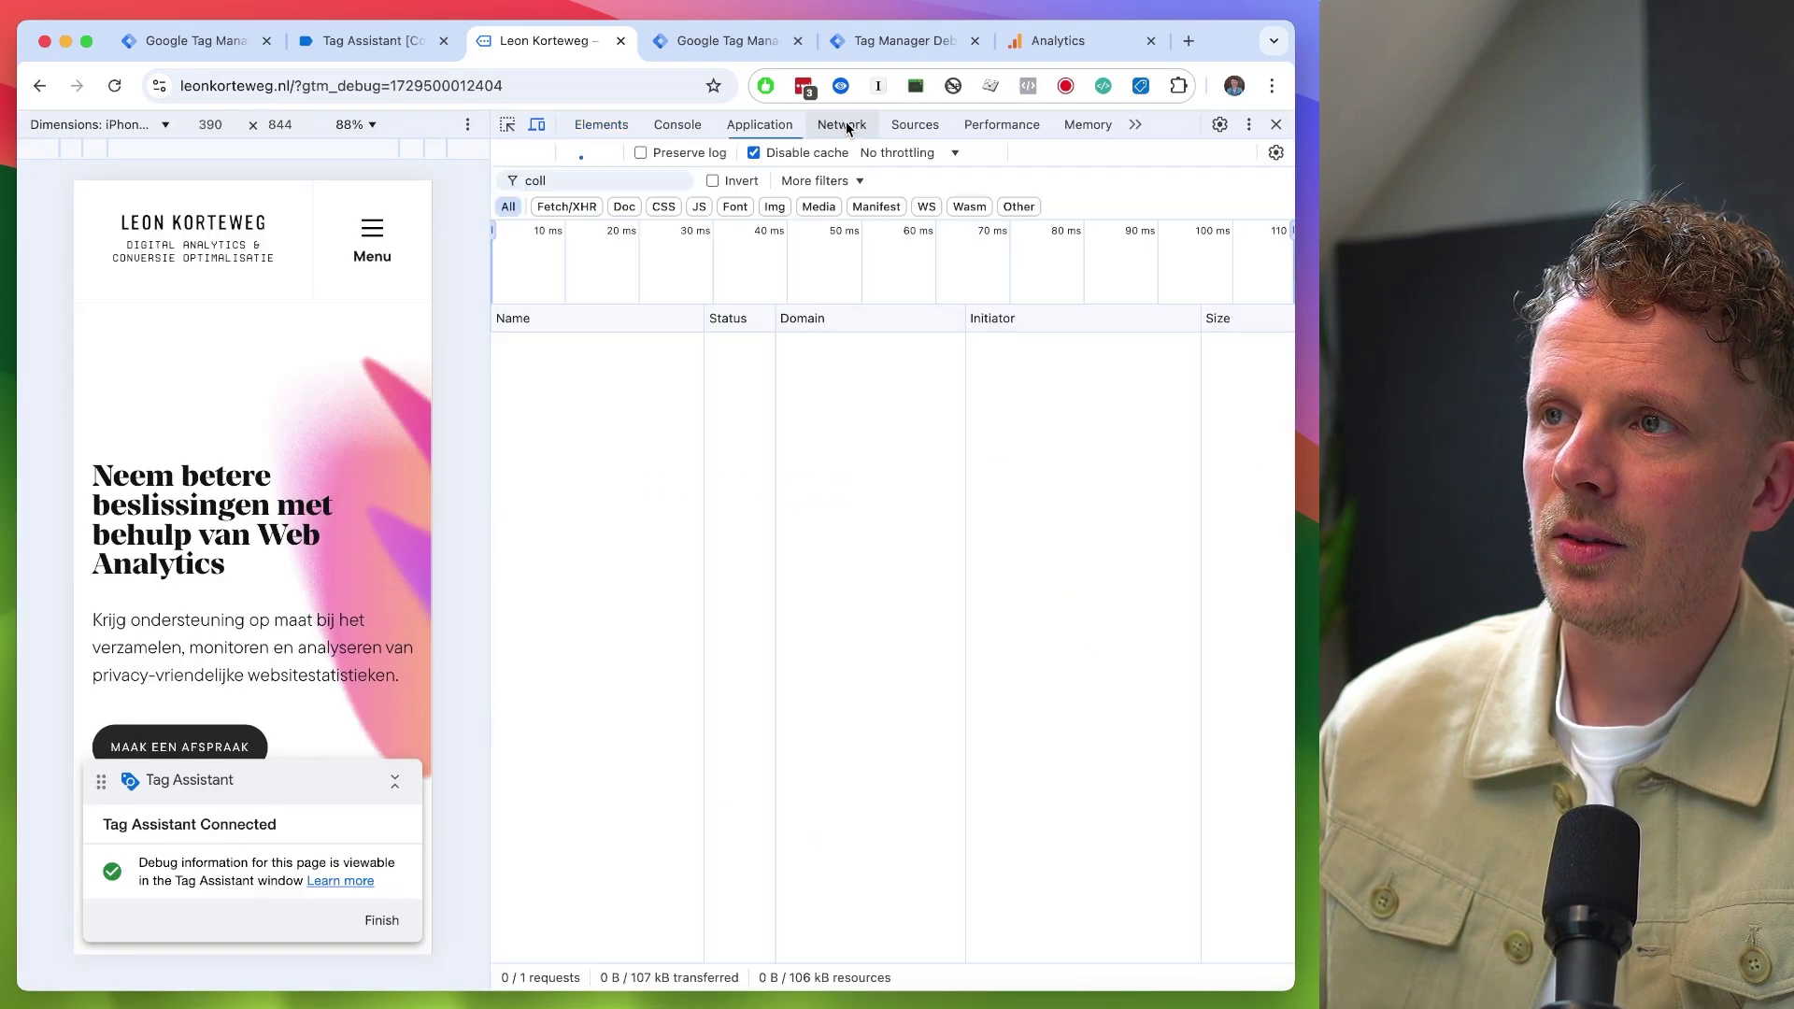
click(549, 180)
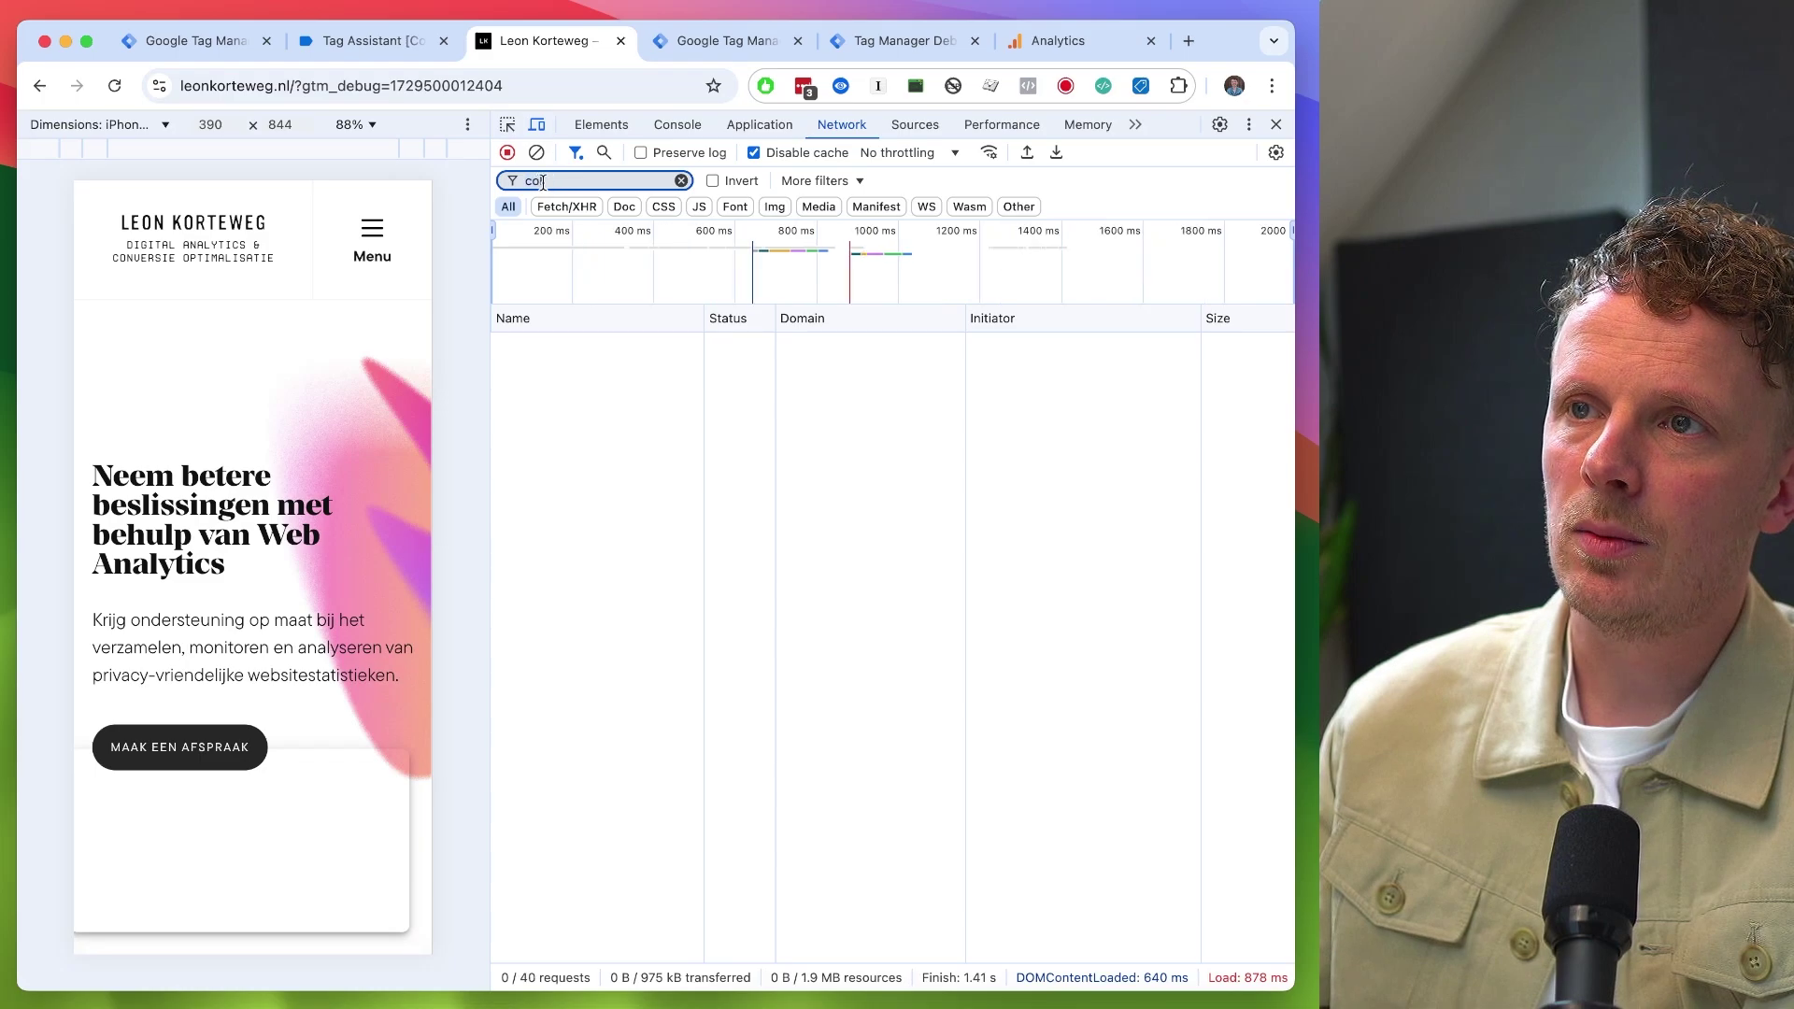
text(colle)
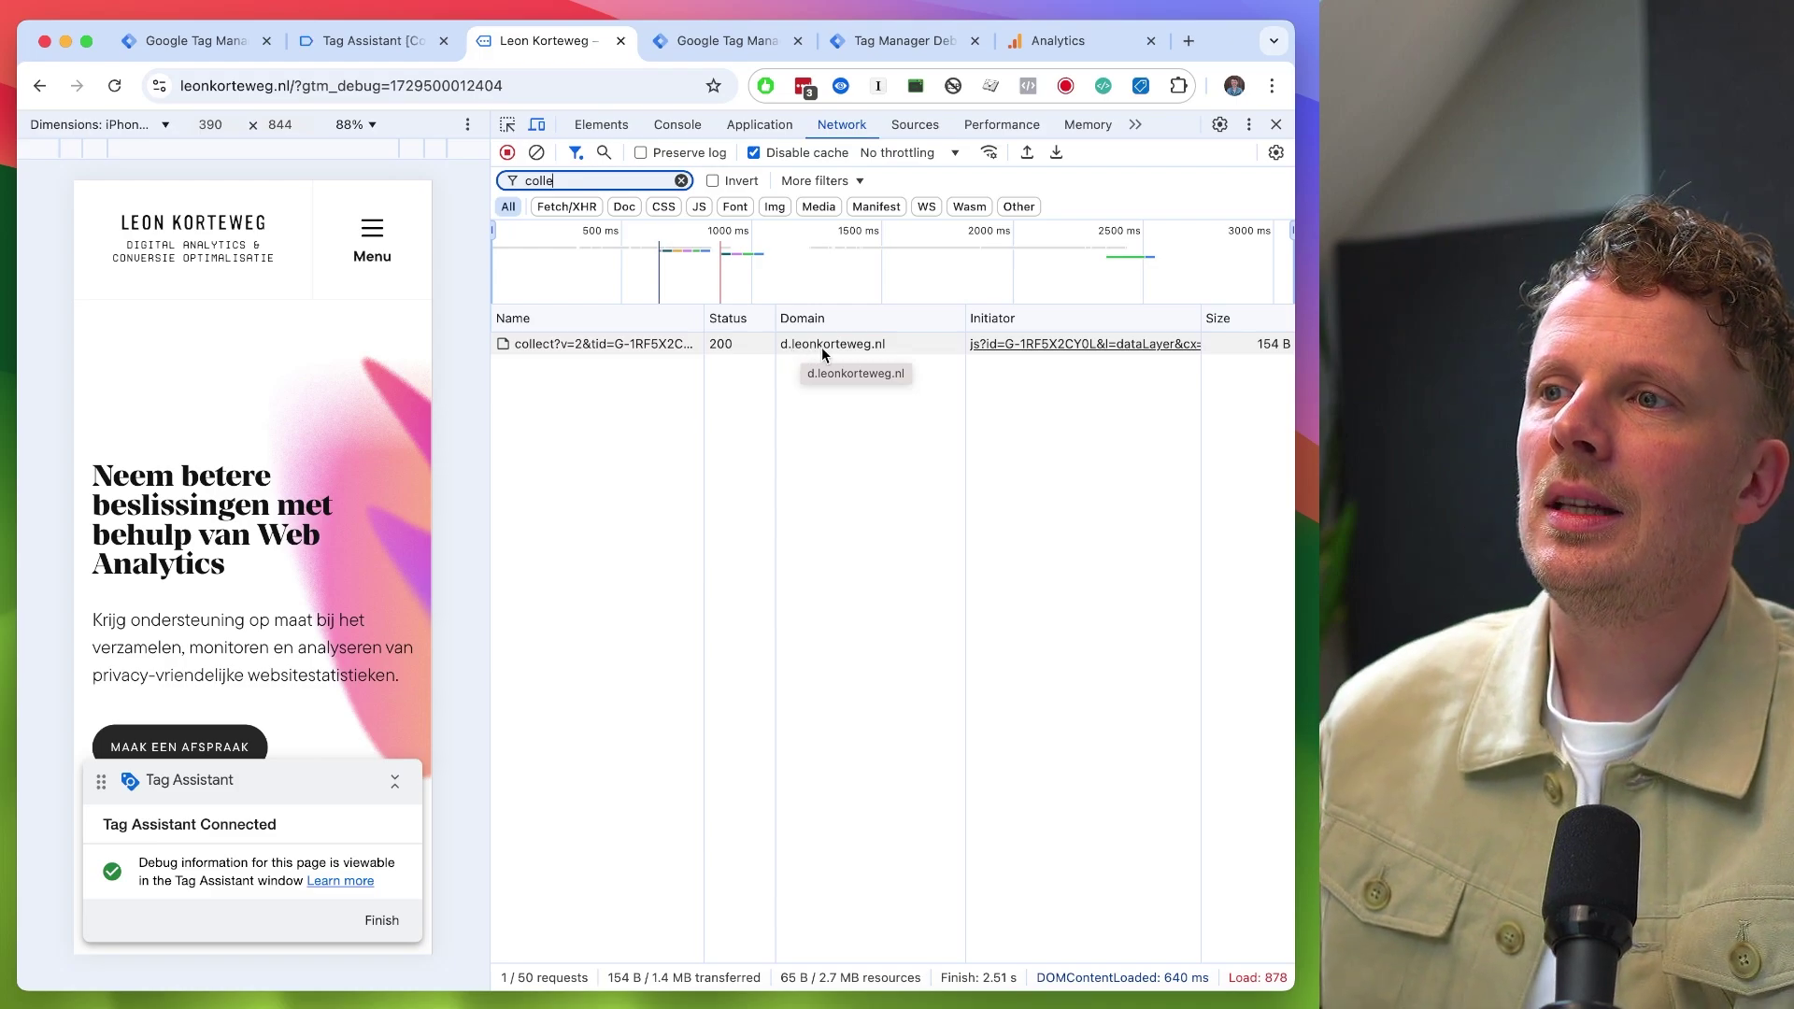
click(738, 40)
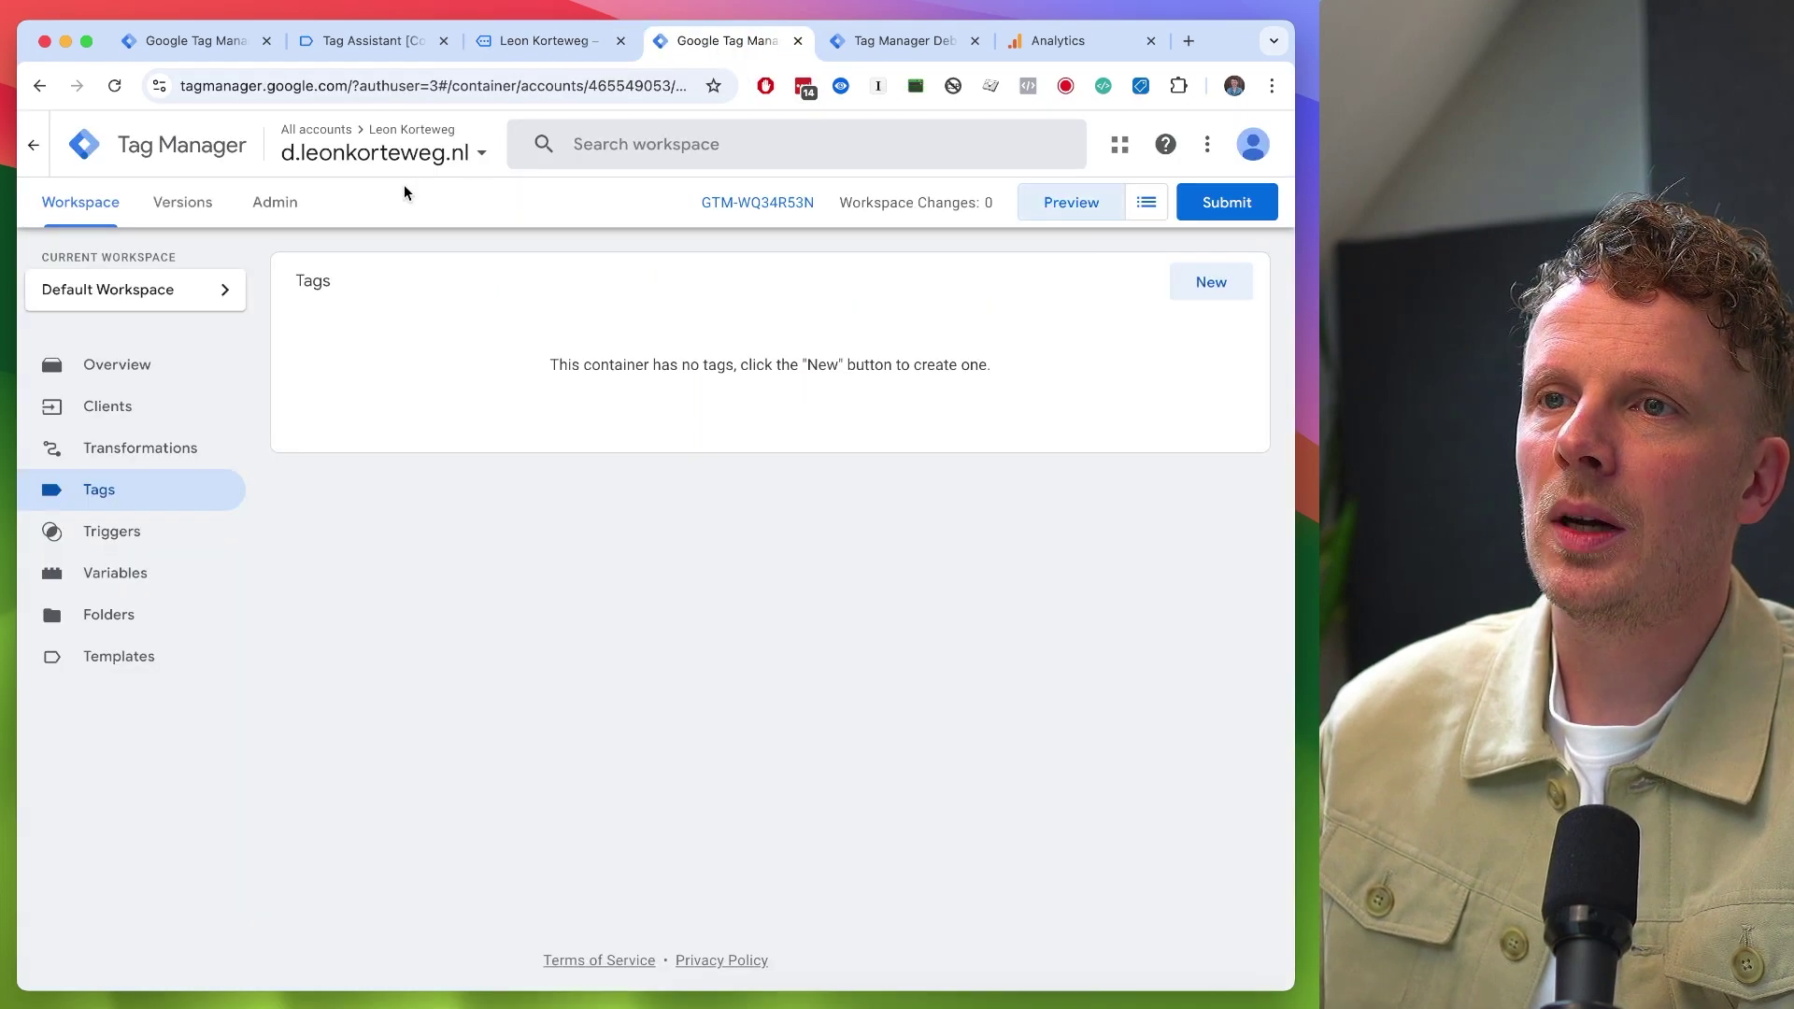
- Inspect the first page_view event received in the server container preview
click(892, 40)
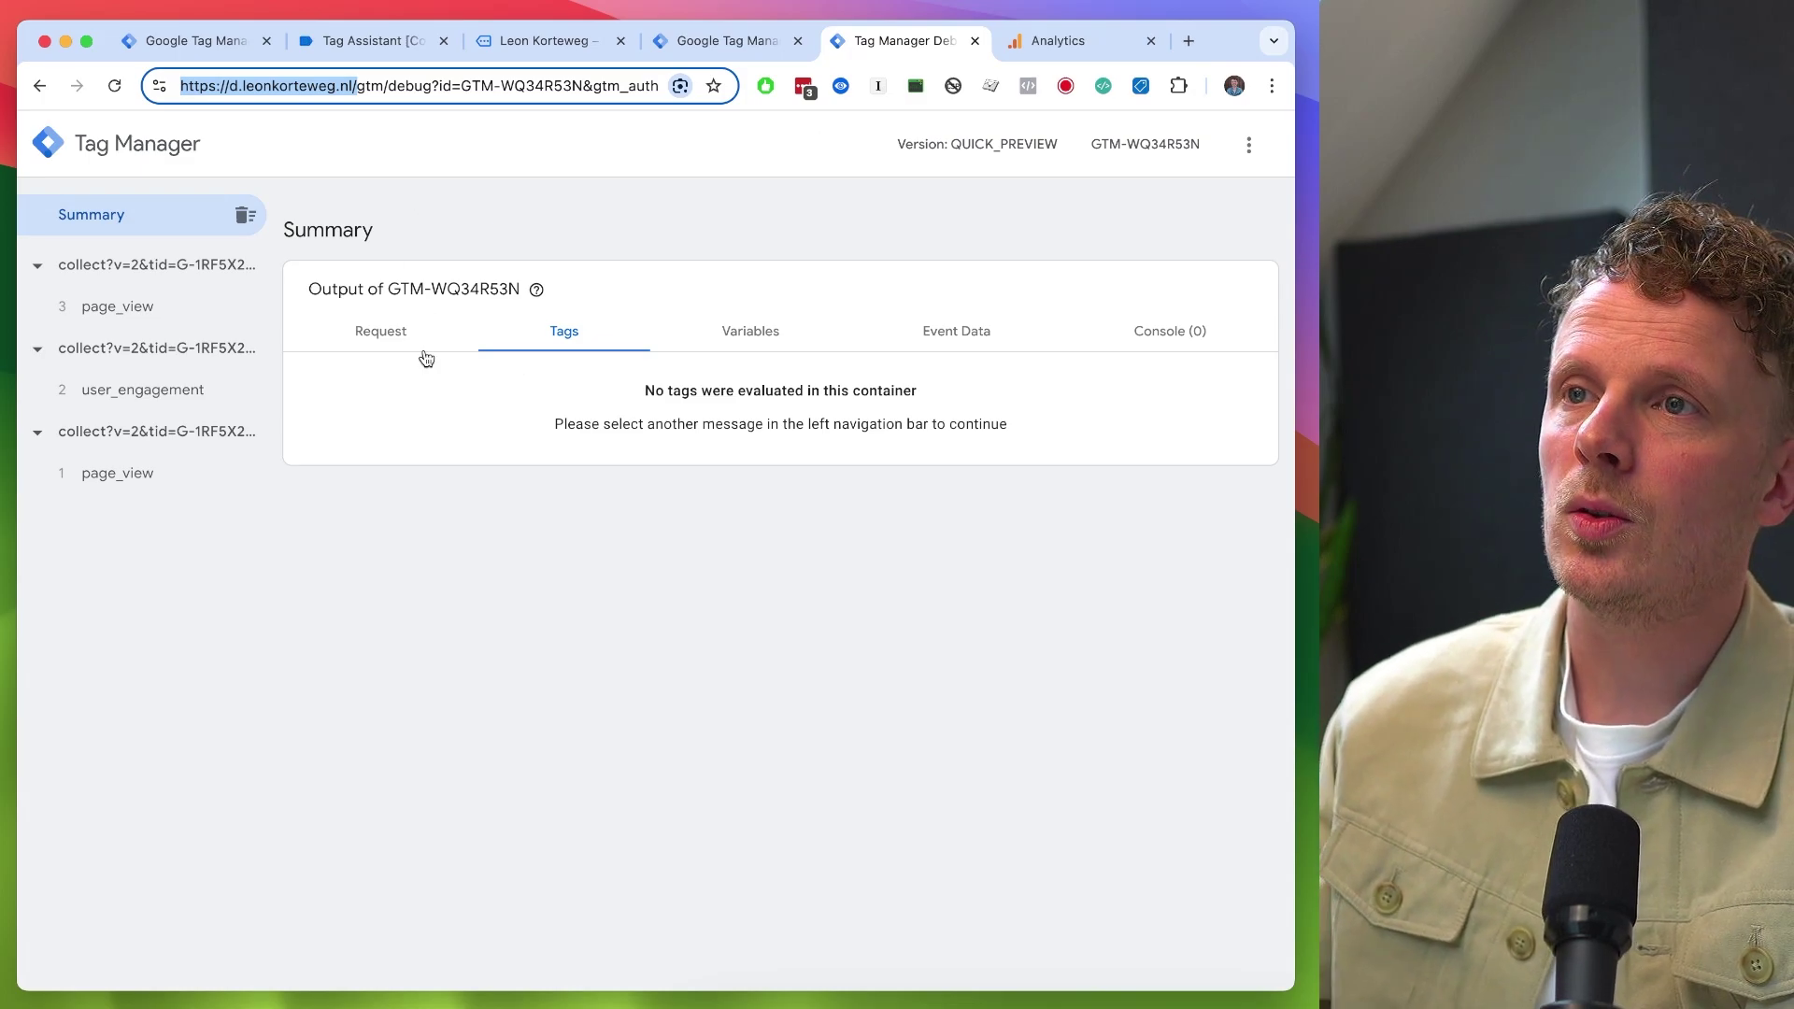
click(532, 43)
click(911, 43)
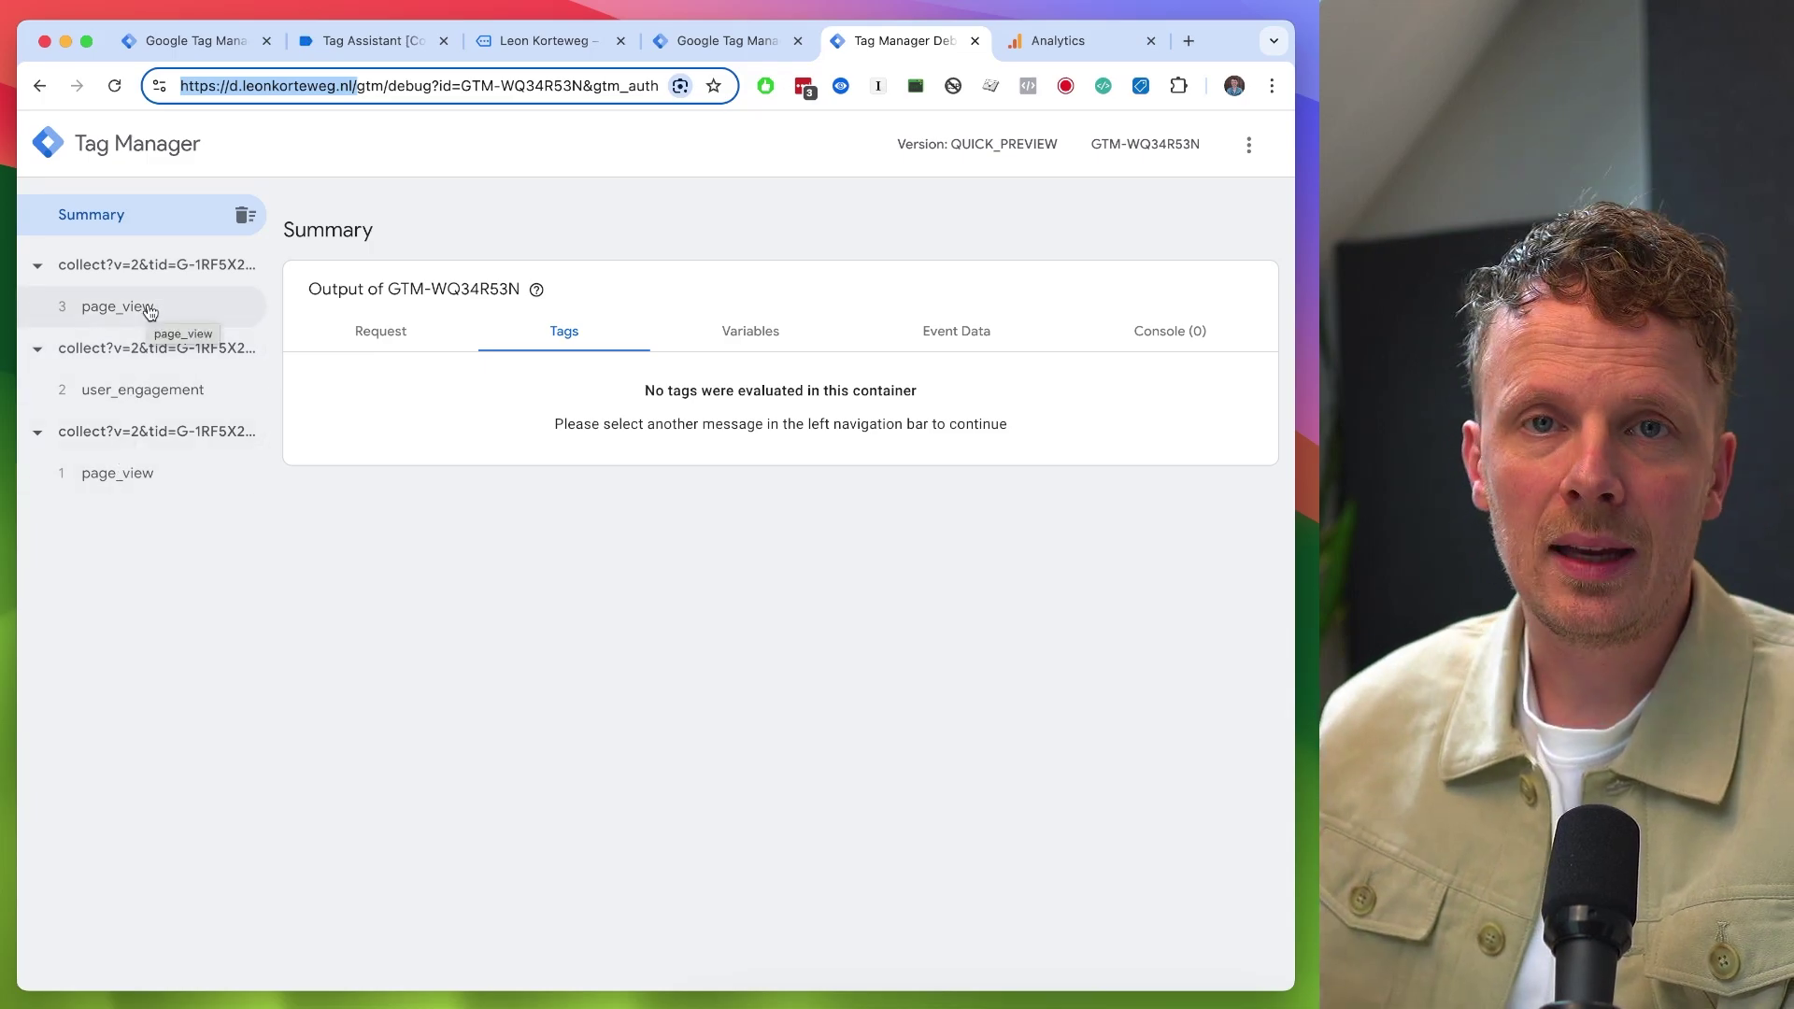
click(149, 311)
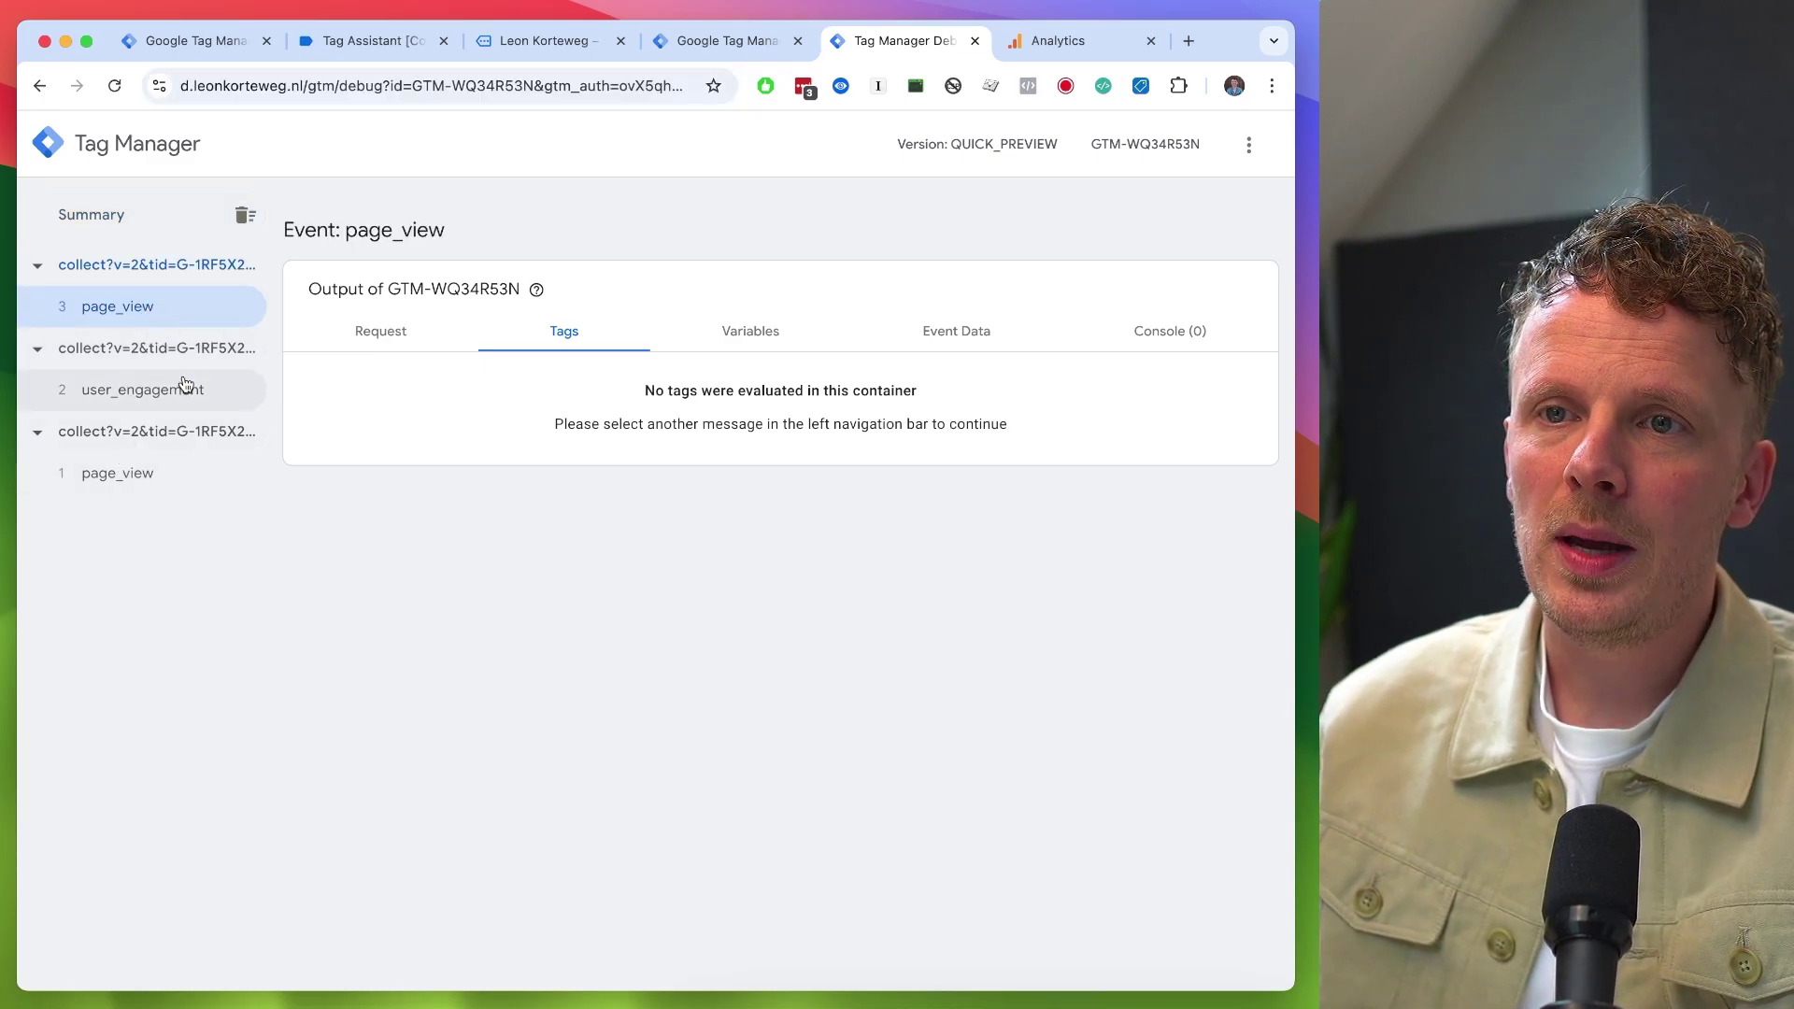
- Trigger link_click via 'Maak een afspraak' and inspect the new event in the server preview
click(546, 41)
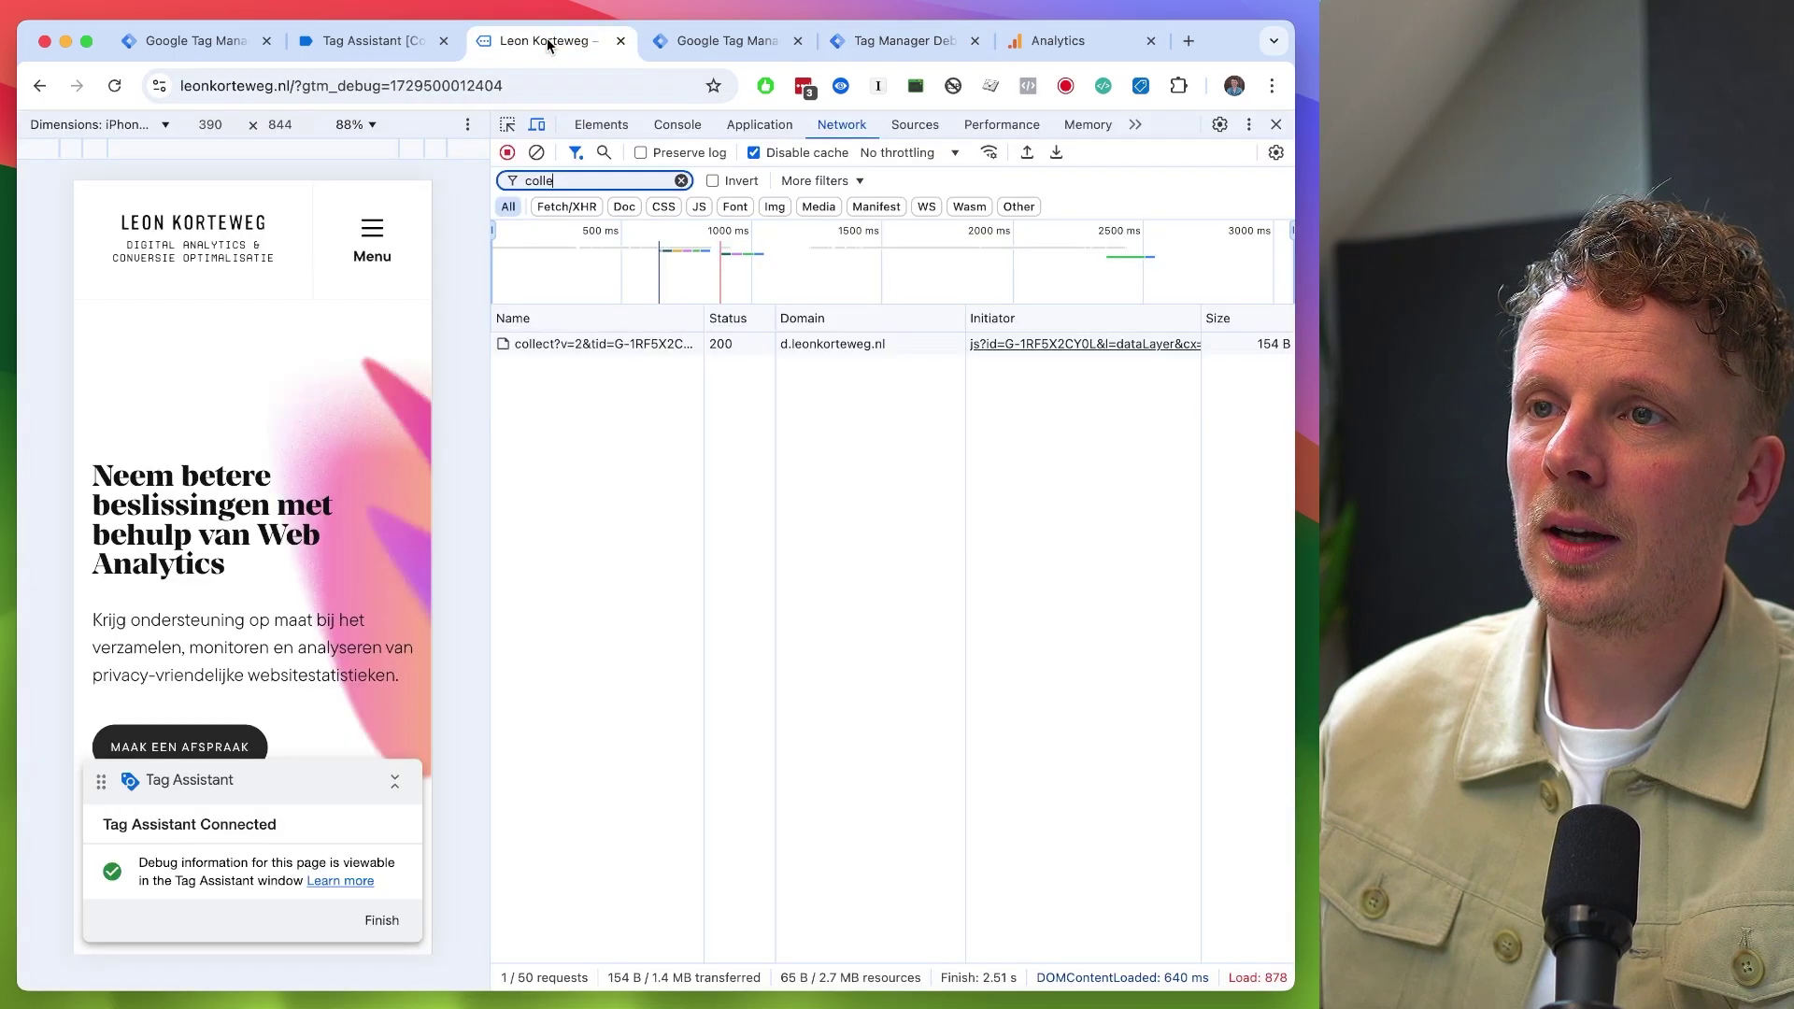
click(226, 744)
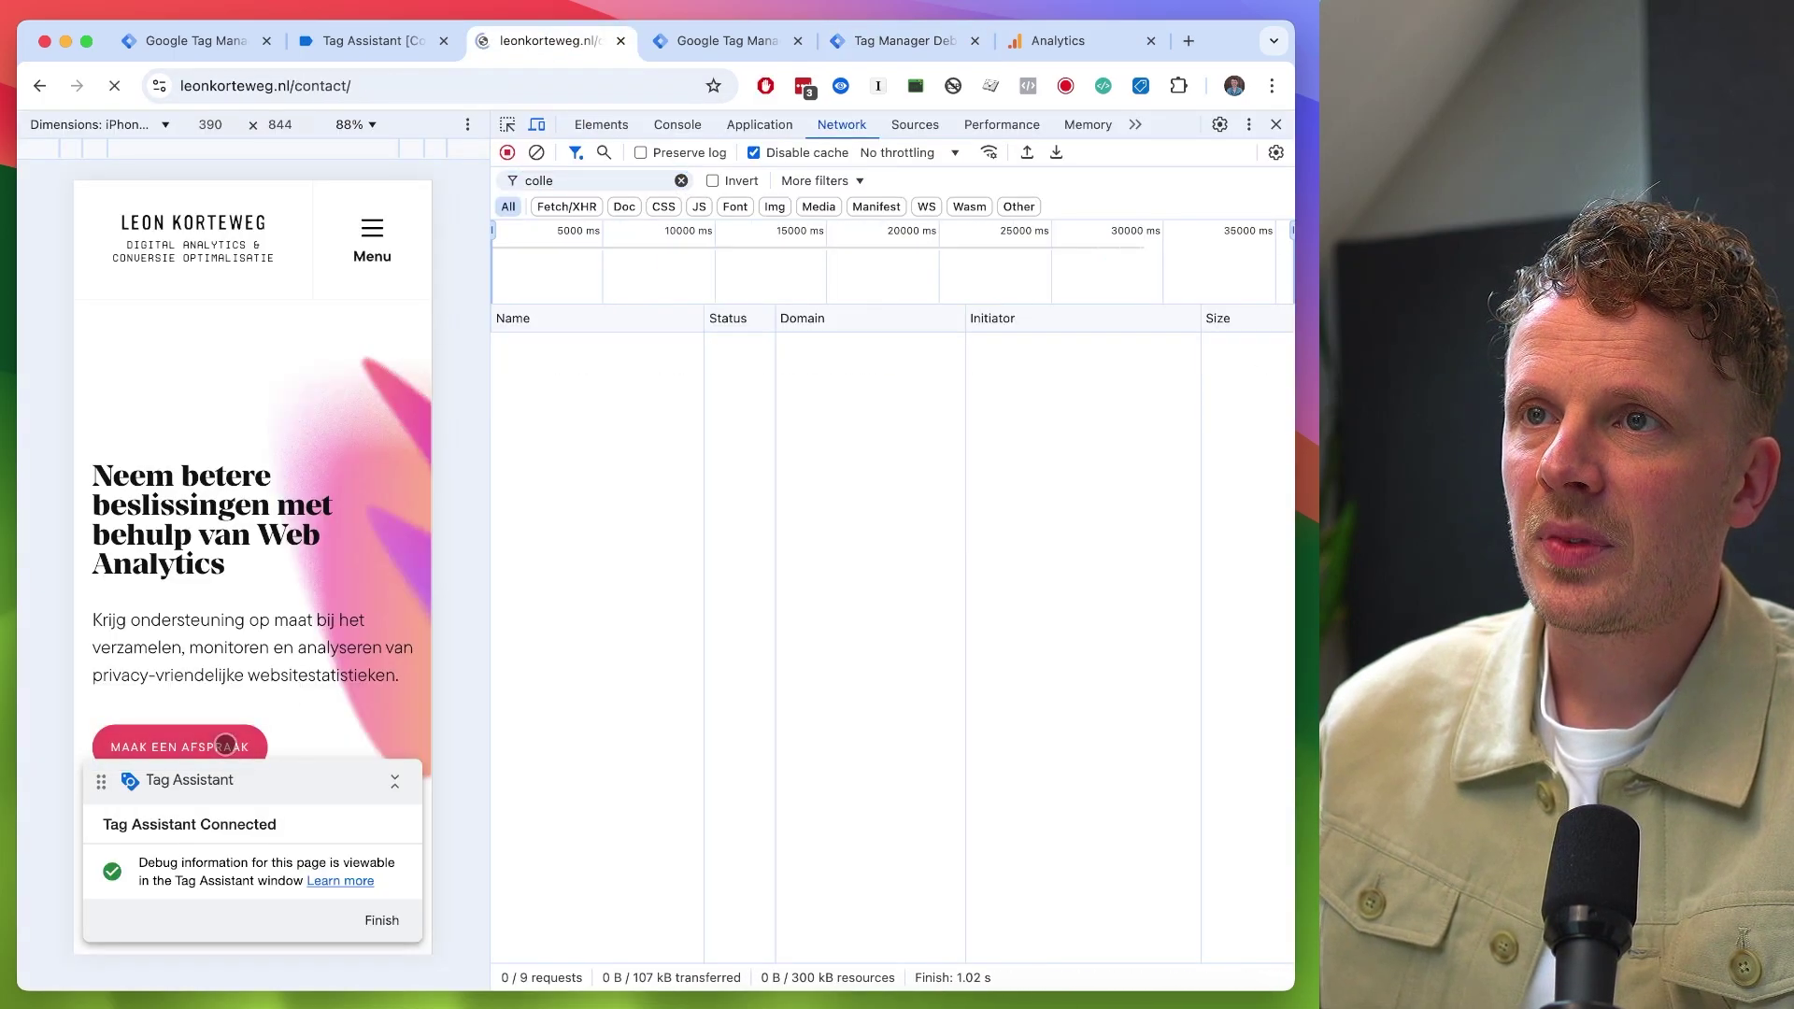
click(912, 40)
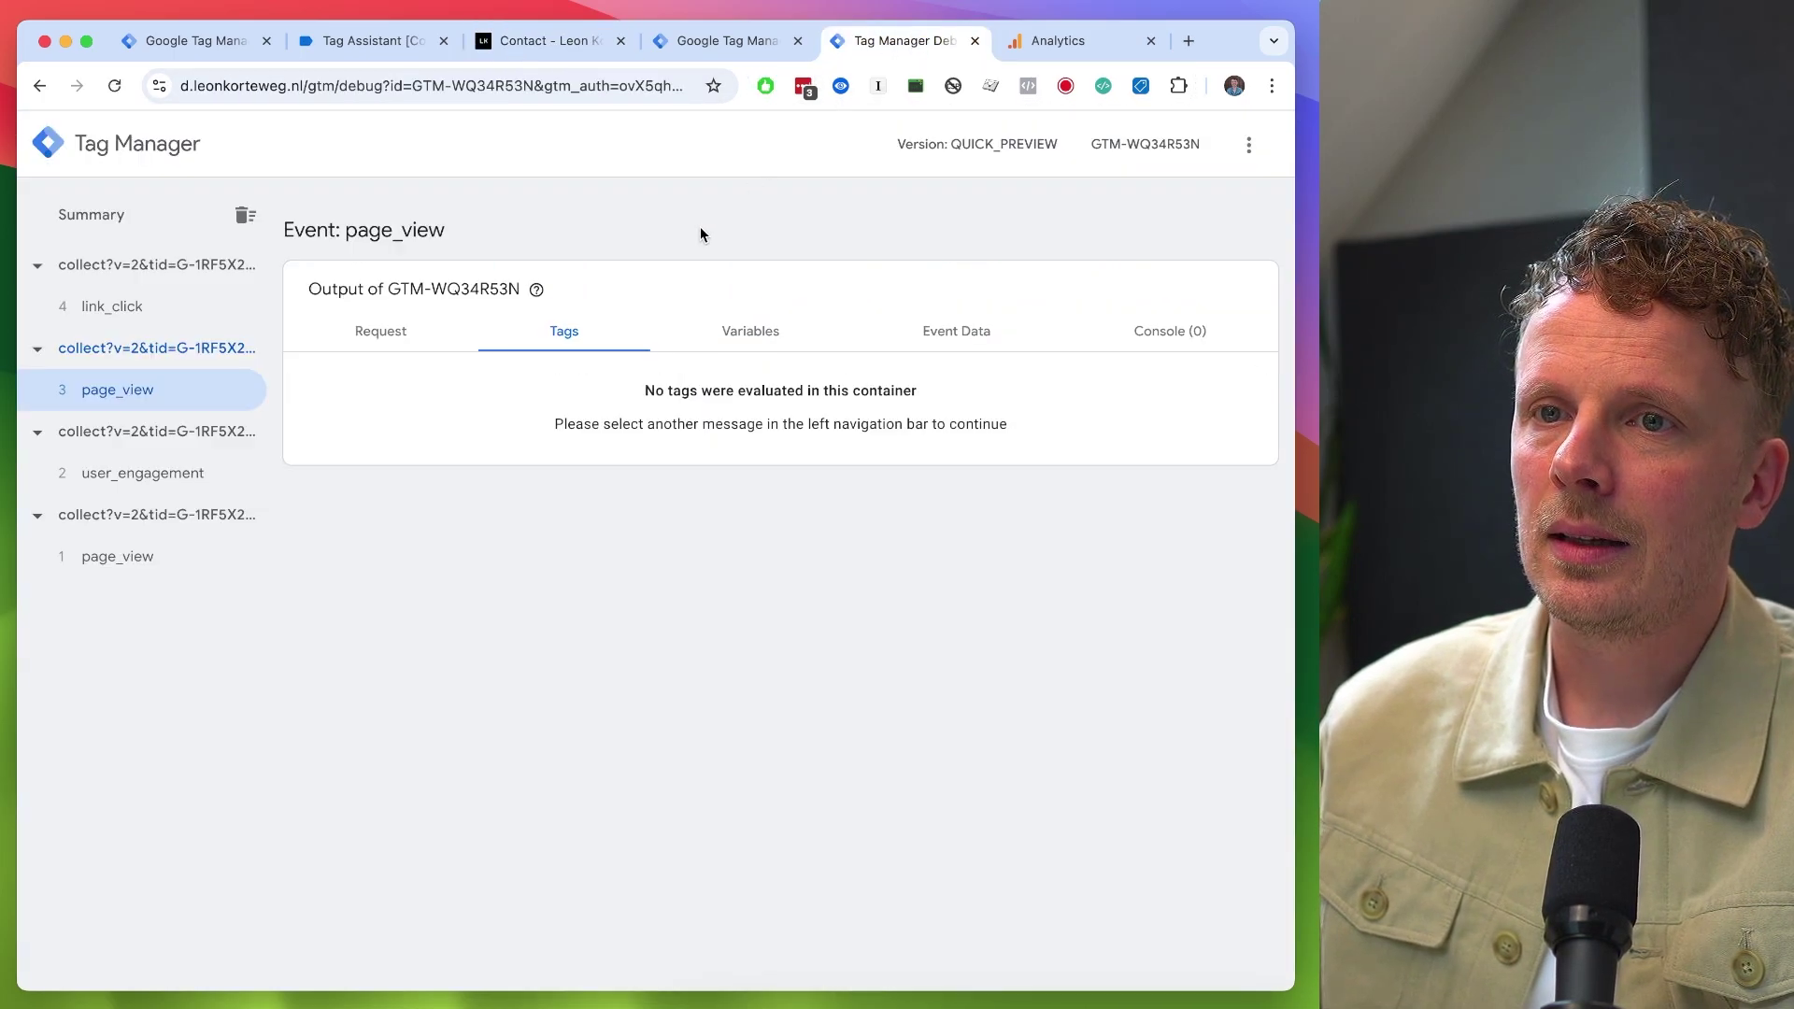
click(120, 400)
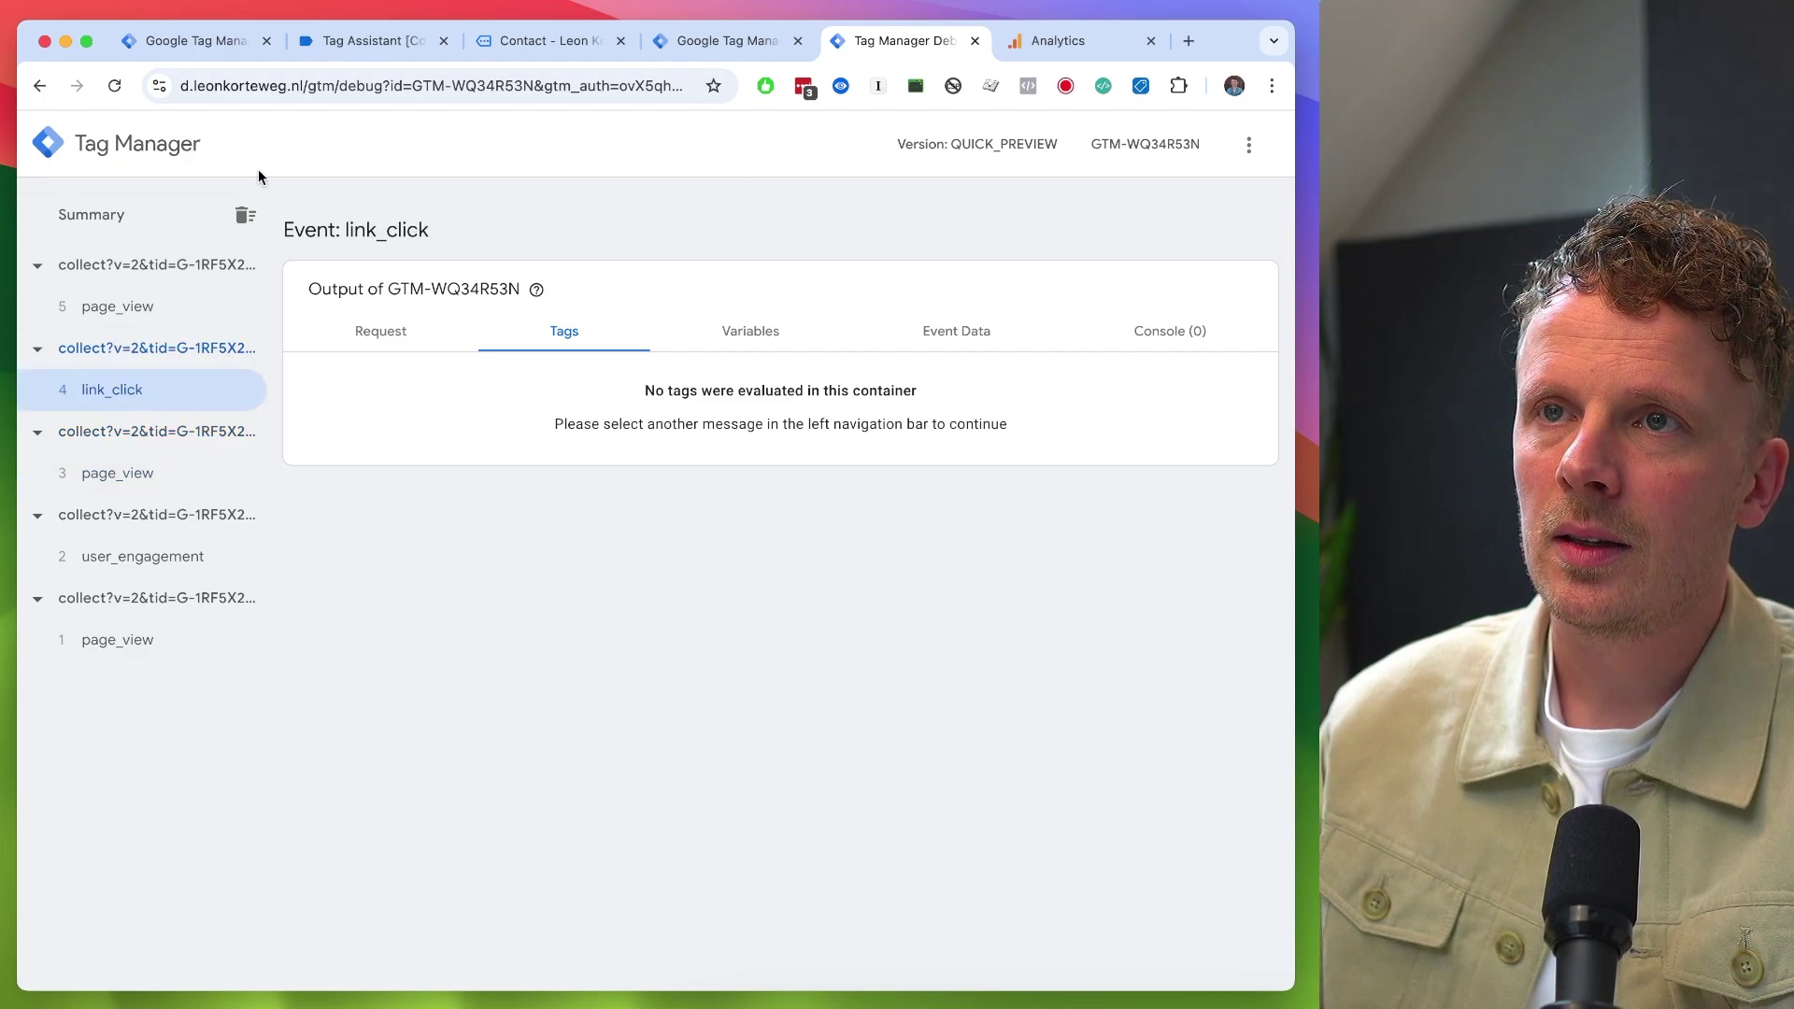
click(203, 43)
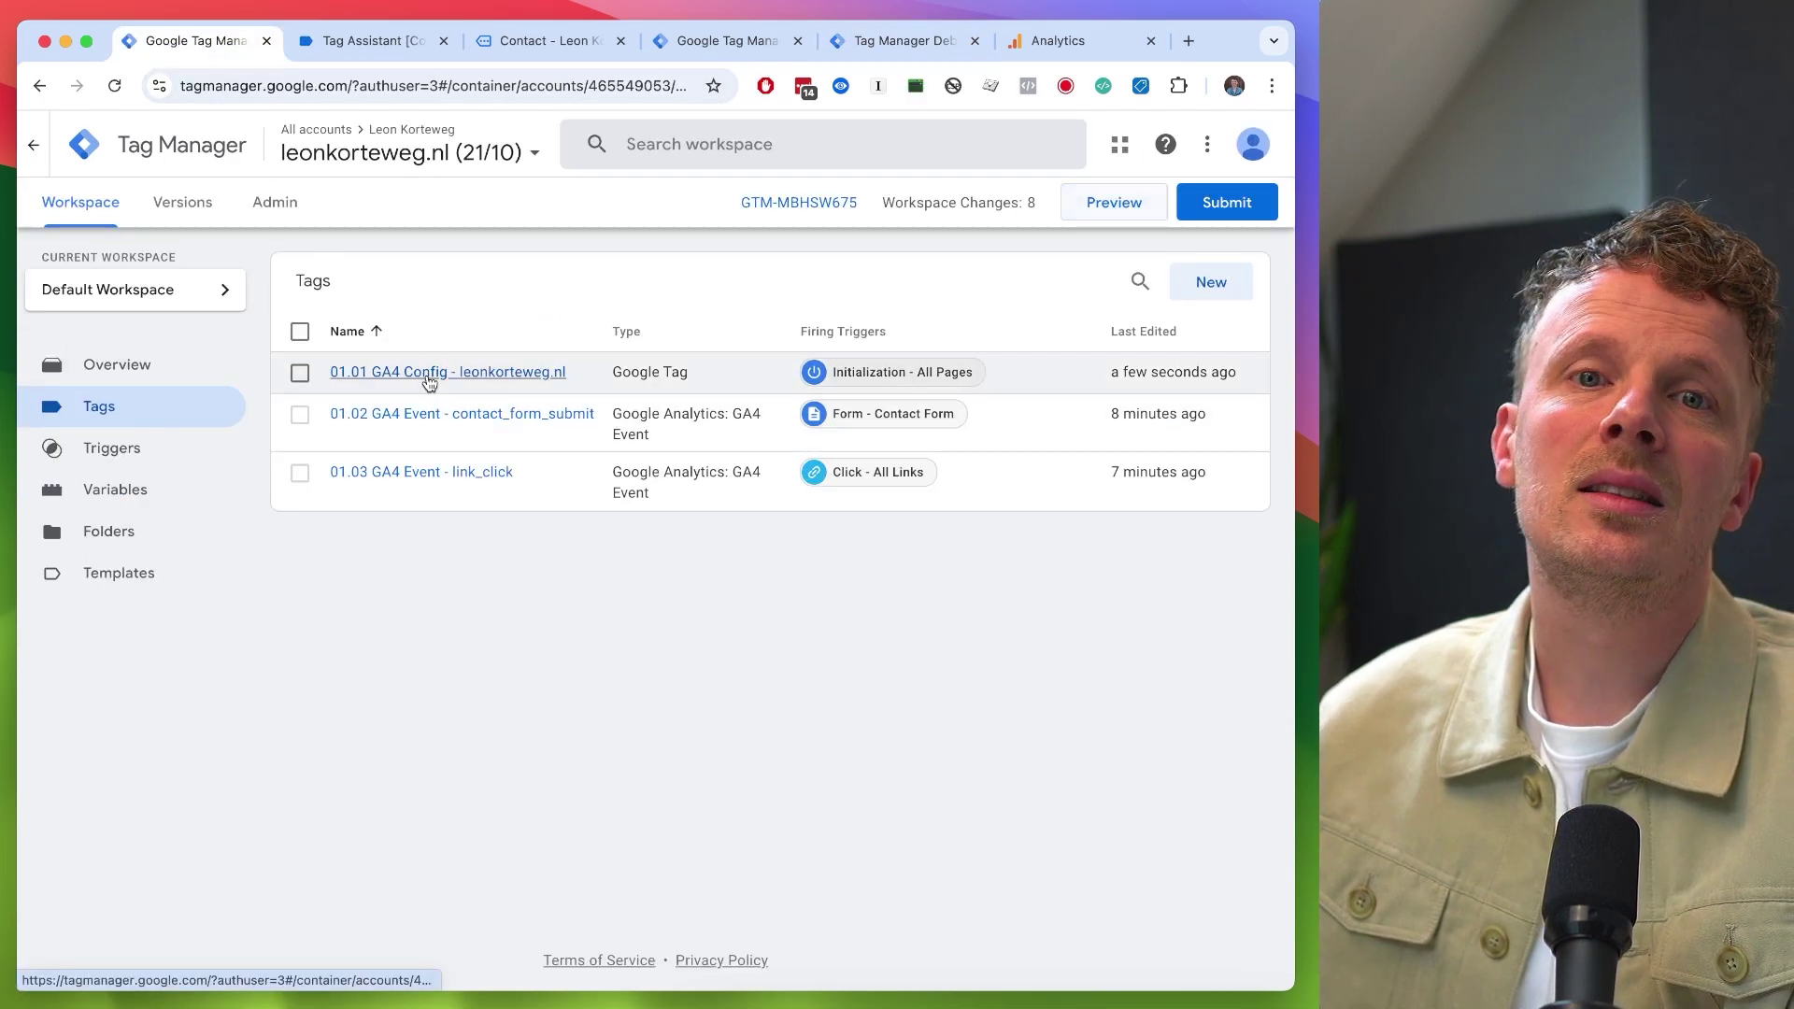
- Review the 01.01 GA4 Config tag unchanged, then inspect the latest page_view in the server preview
click(429, 373)
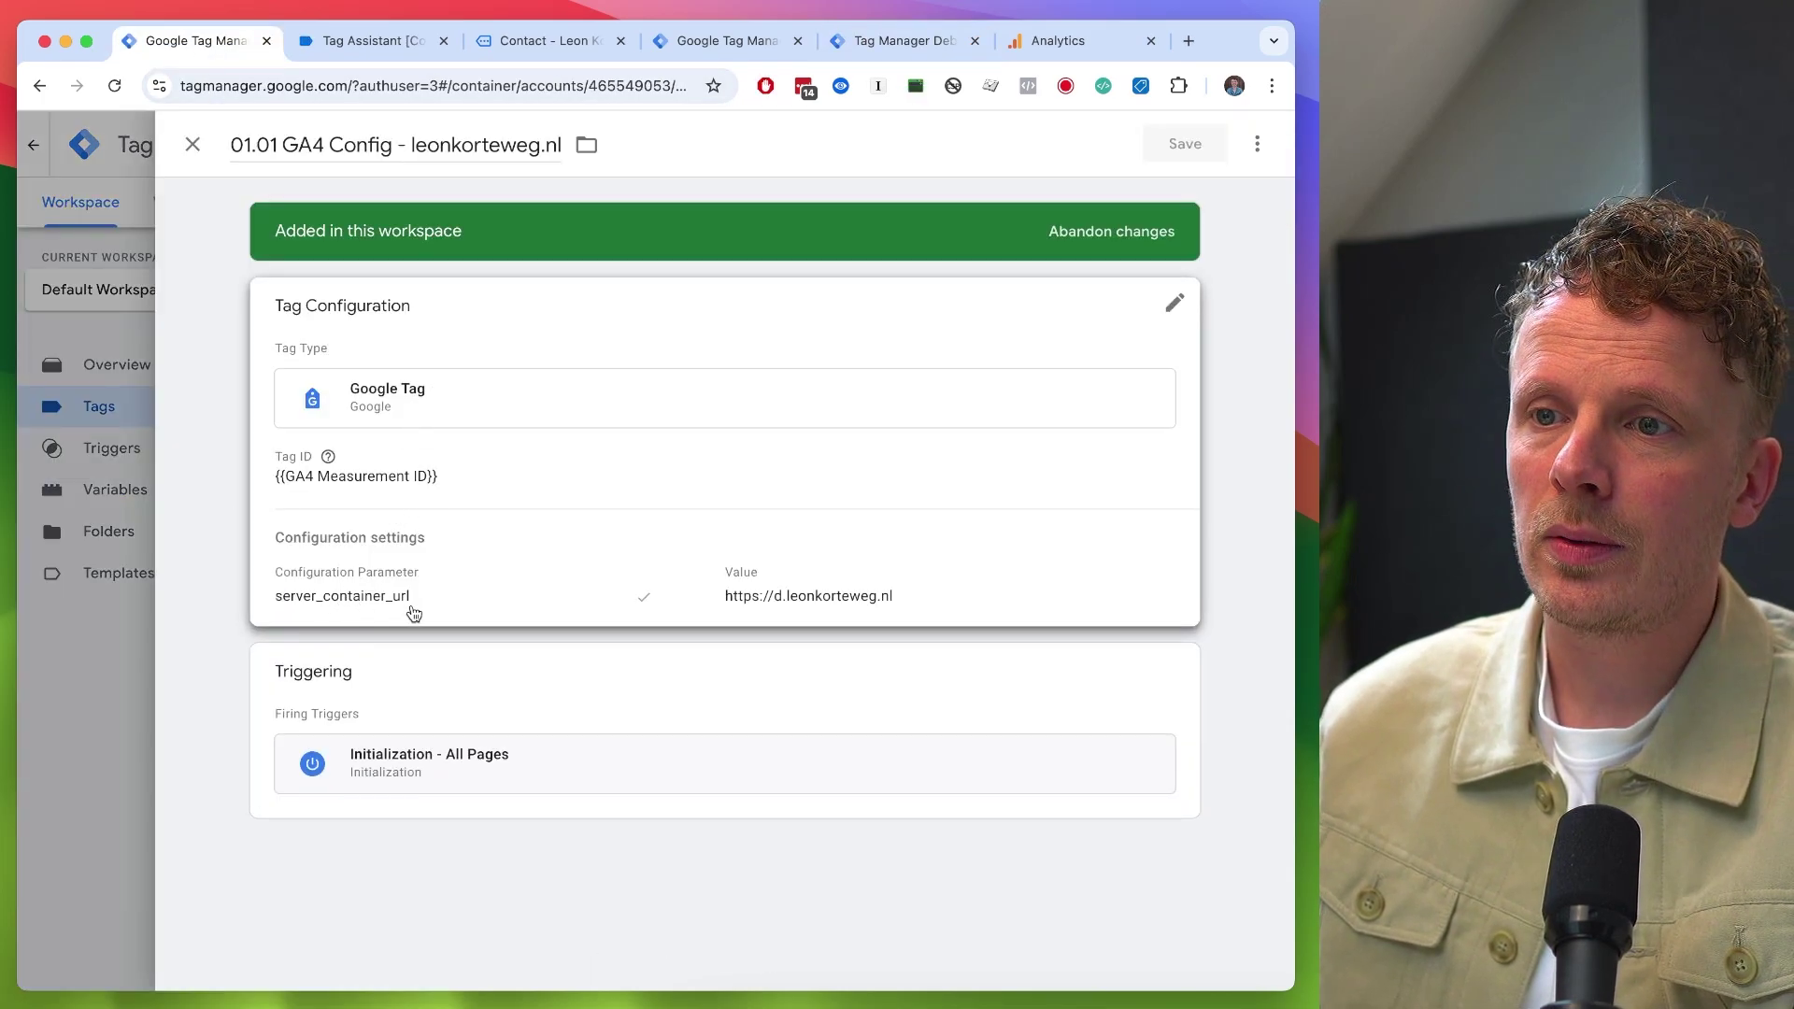
click(110, 676)
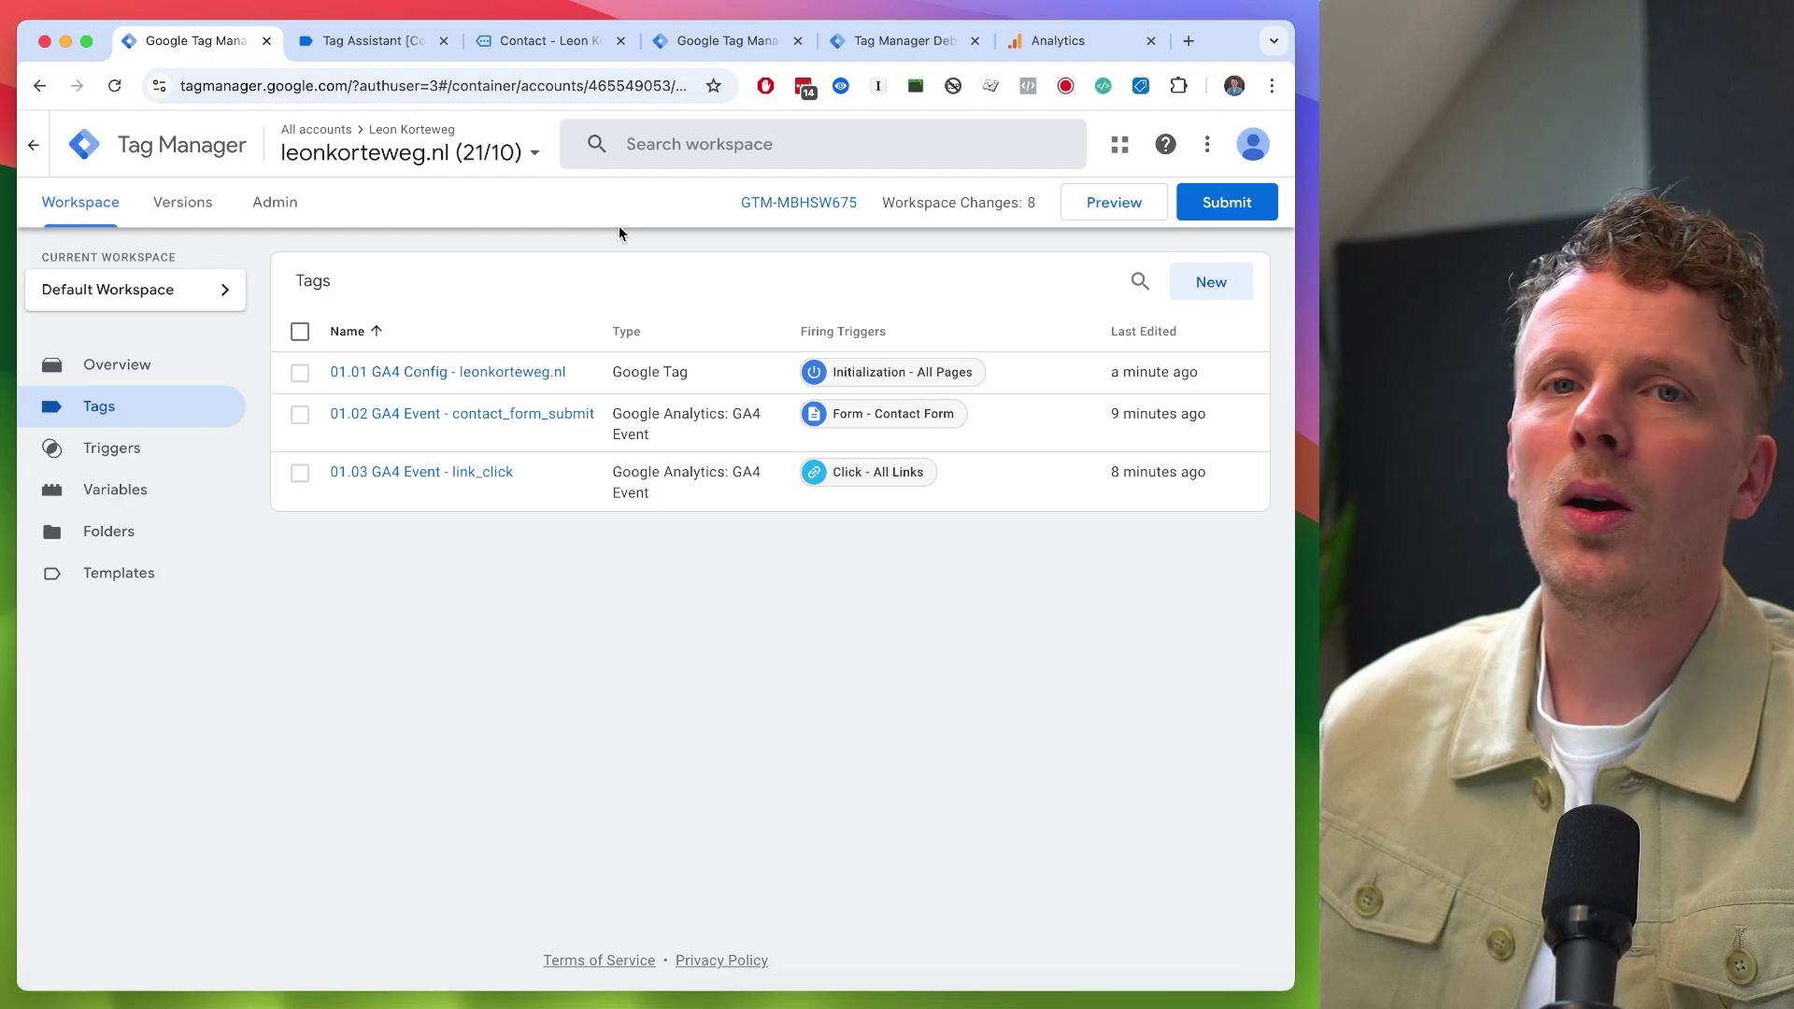
click(893, 40)
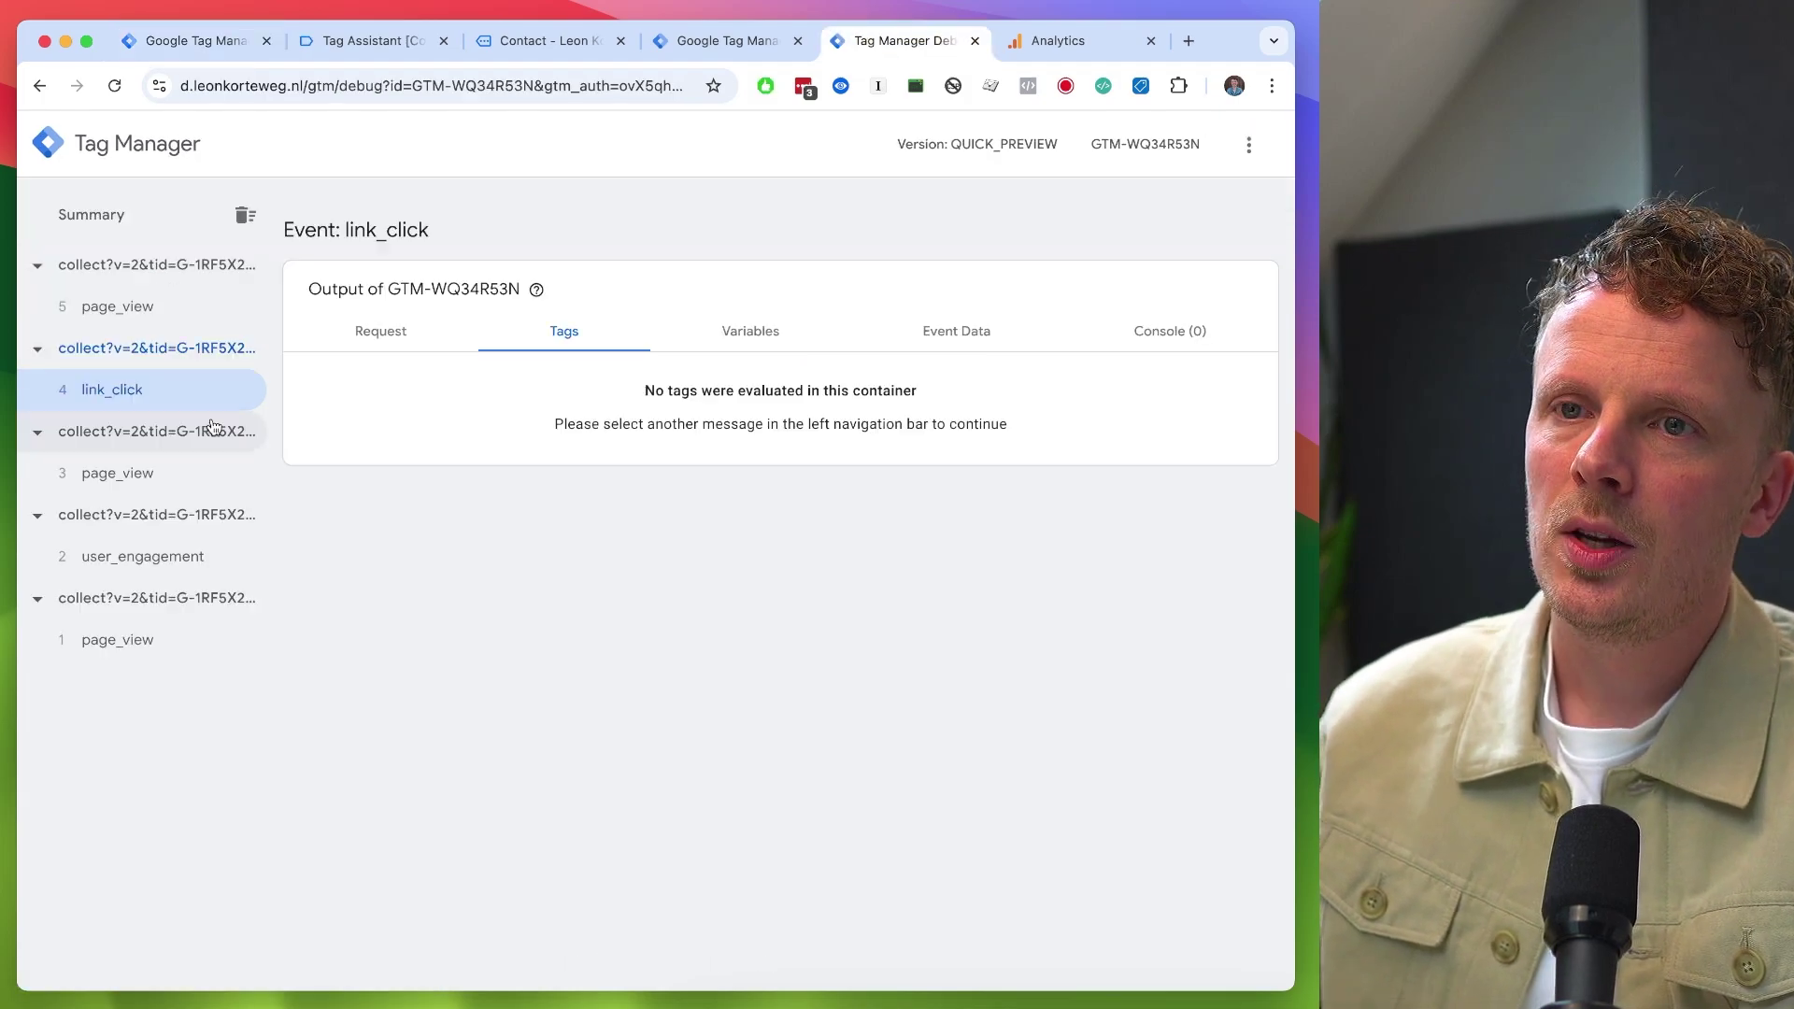
click(158, 324)
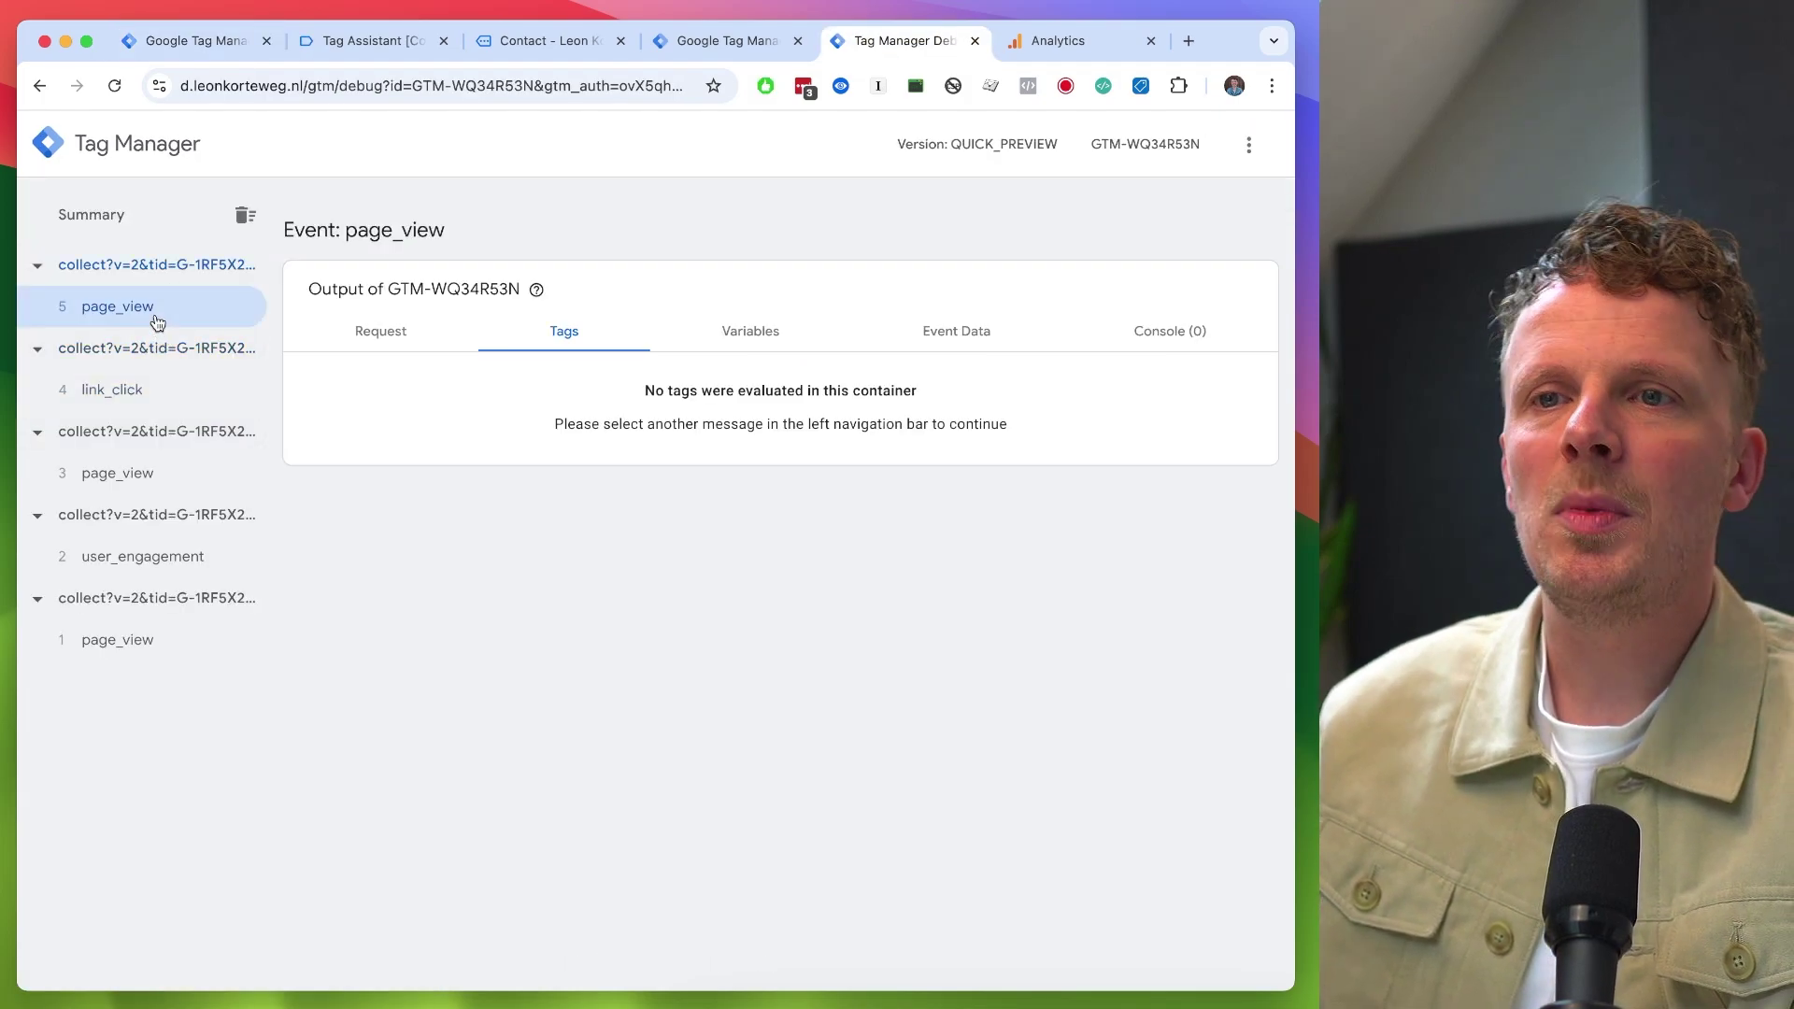
click(729, 48)
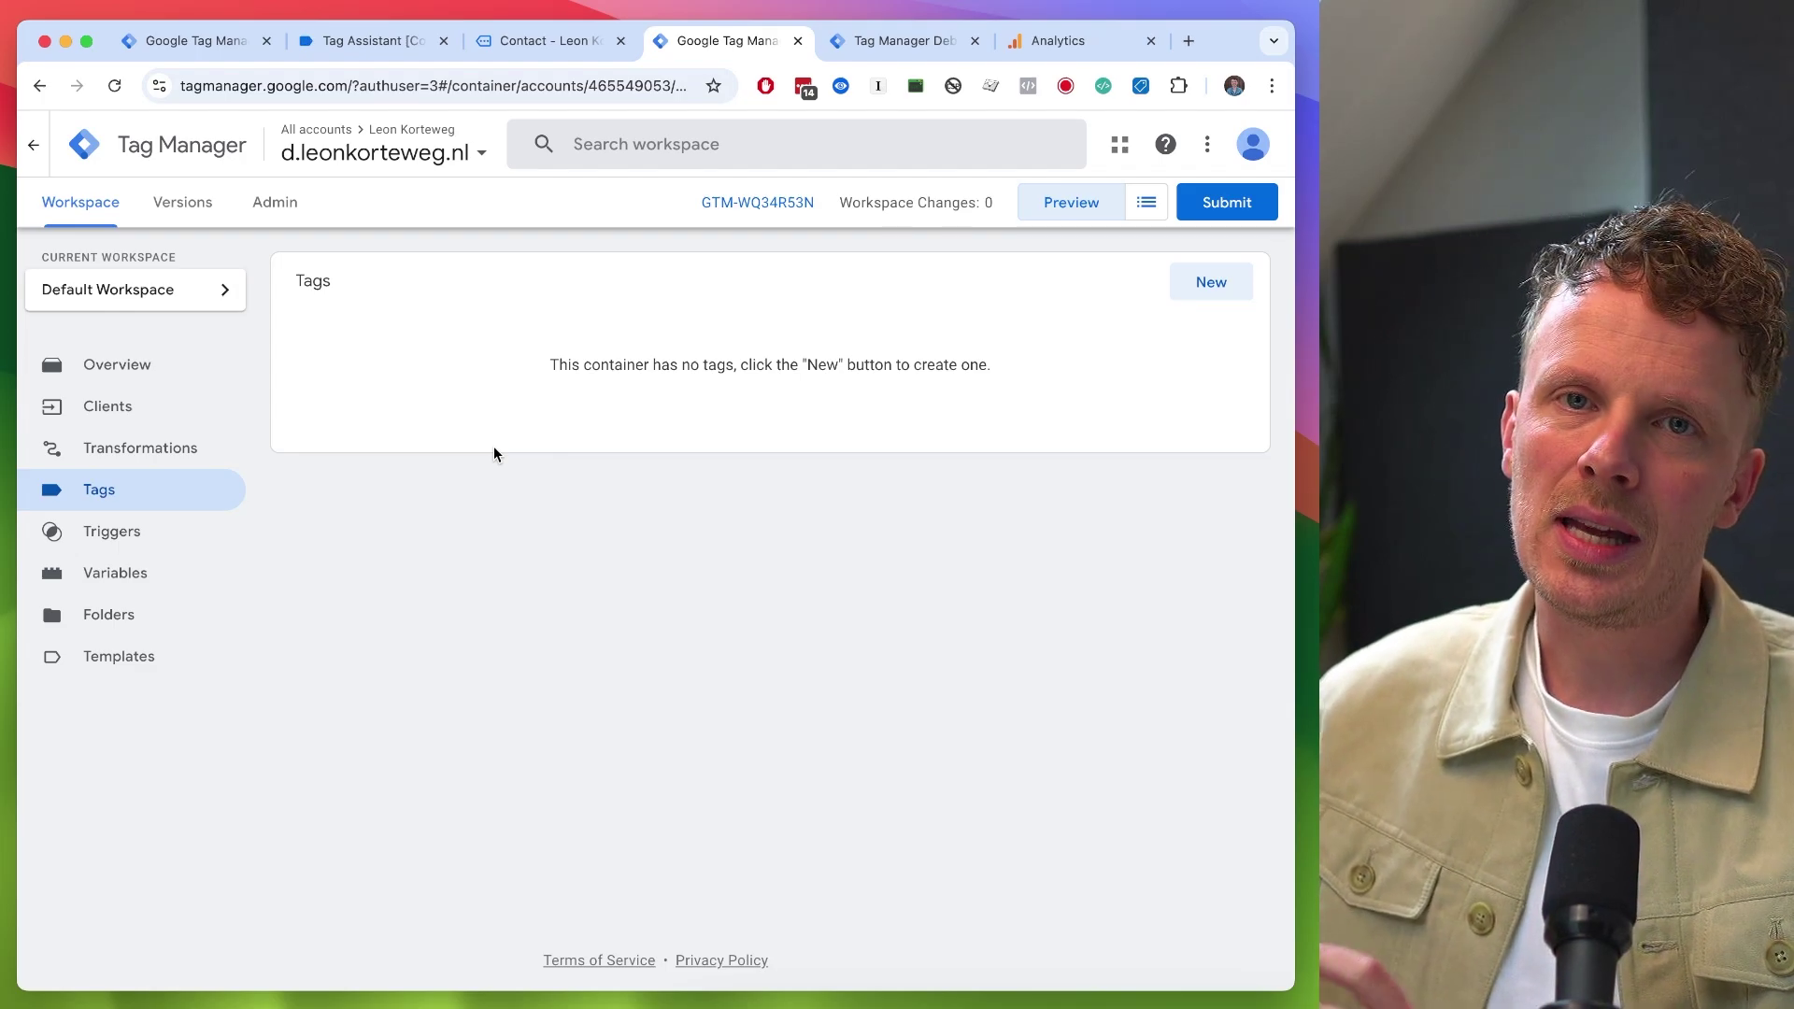
click(1056, 41)
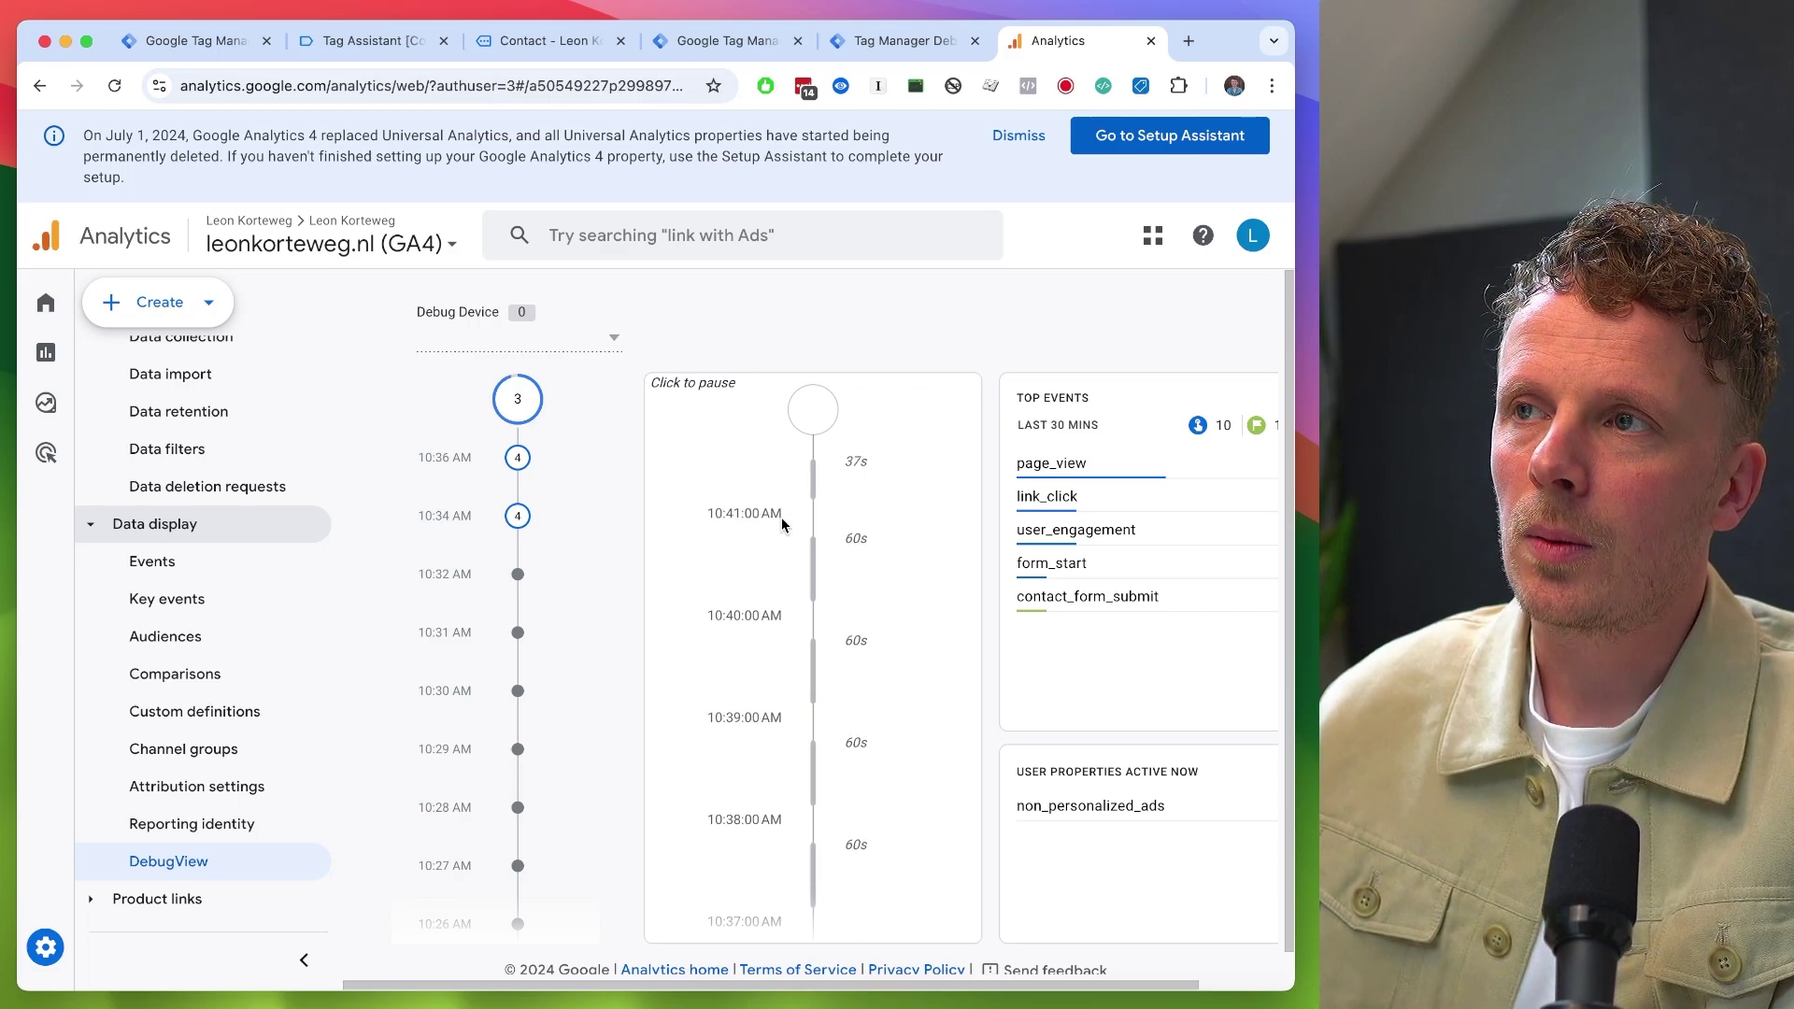
click(748, 45)
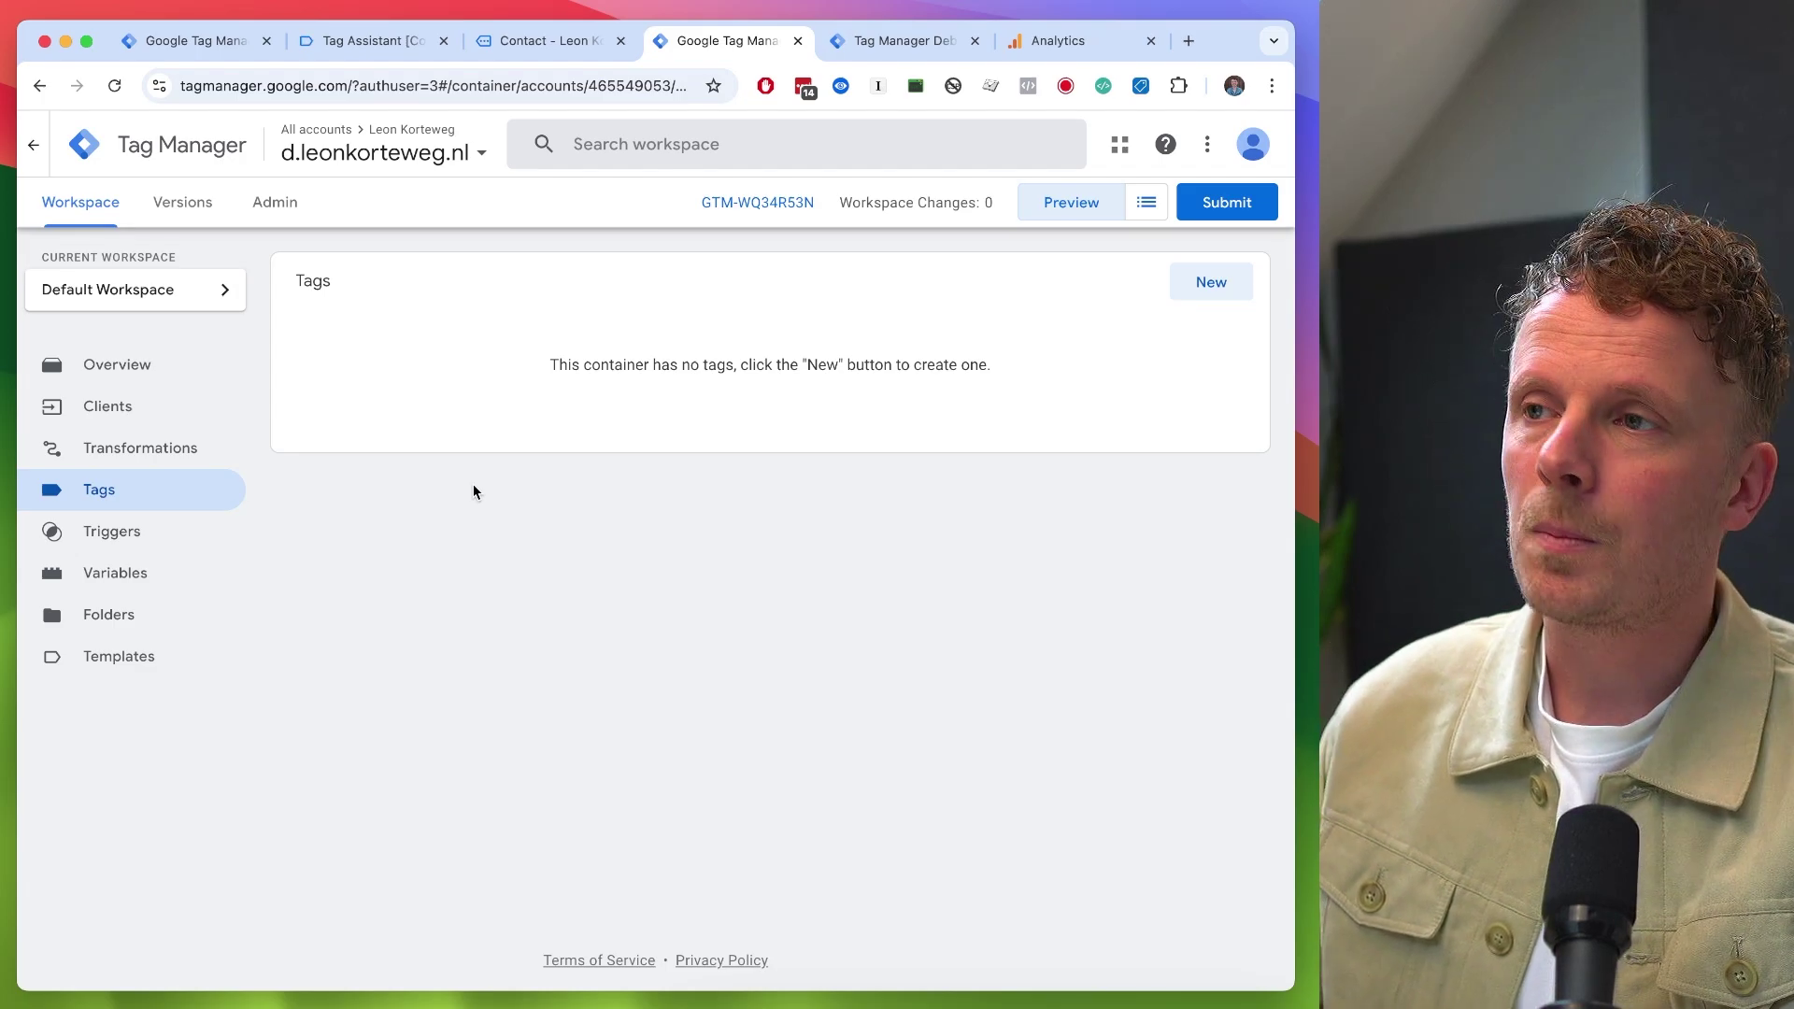
- Start a new server-container tag named '01.01 Google Analytics 4'
click(1211, 285)
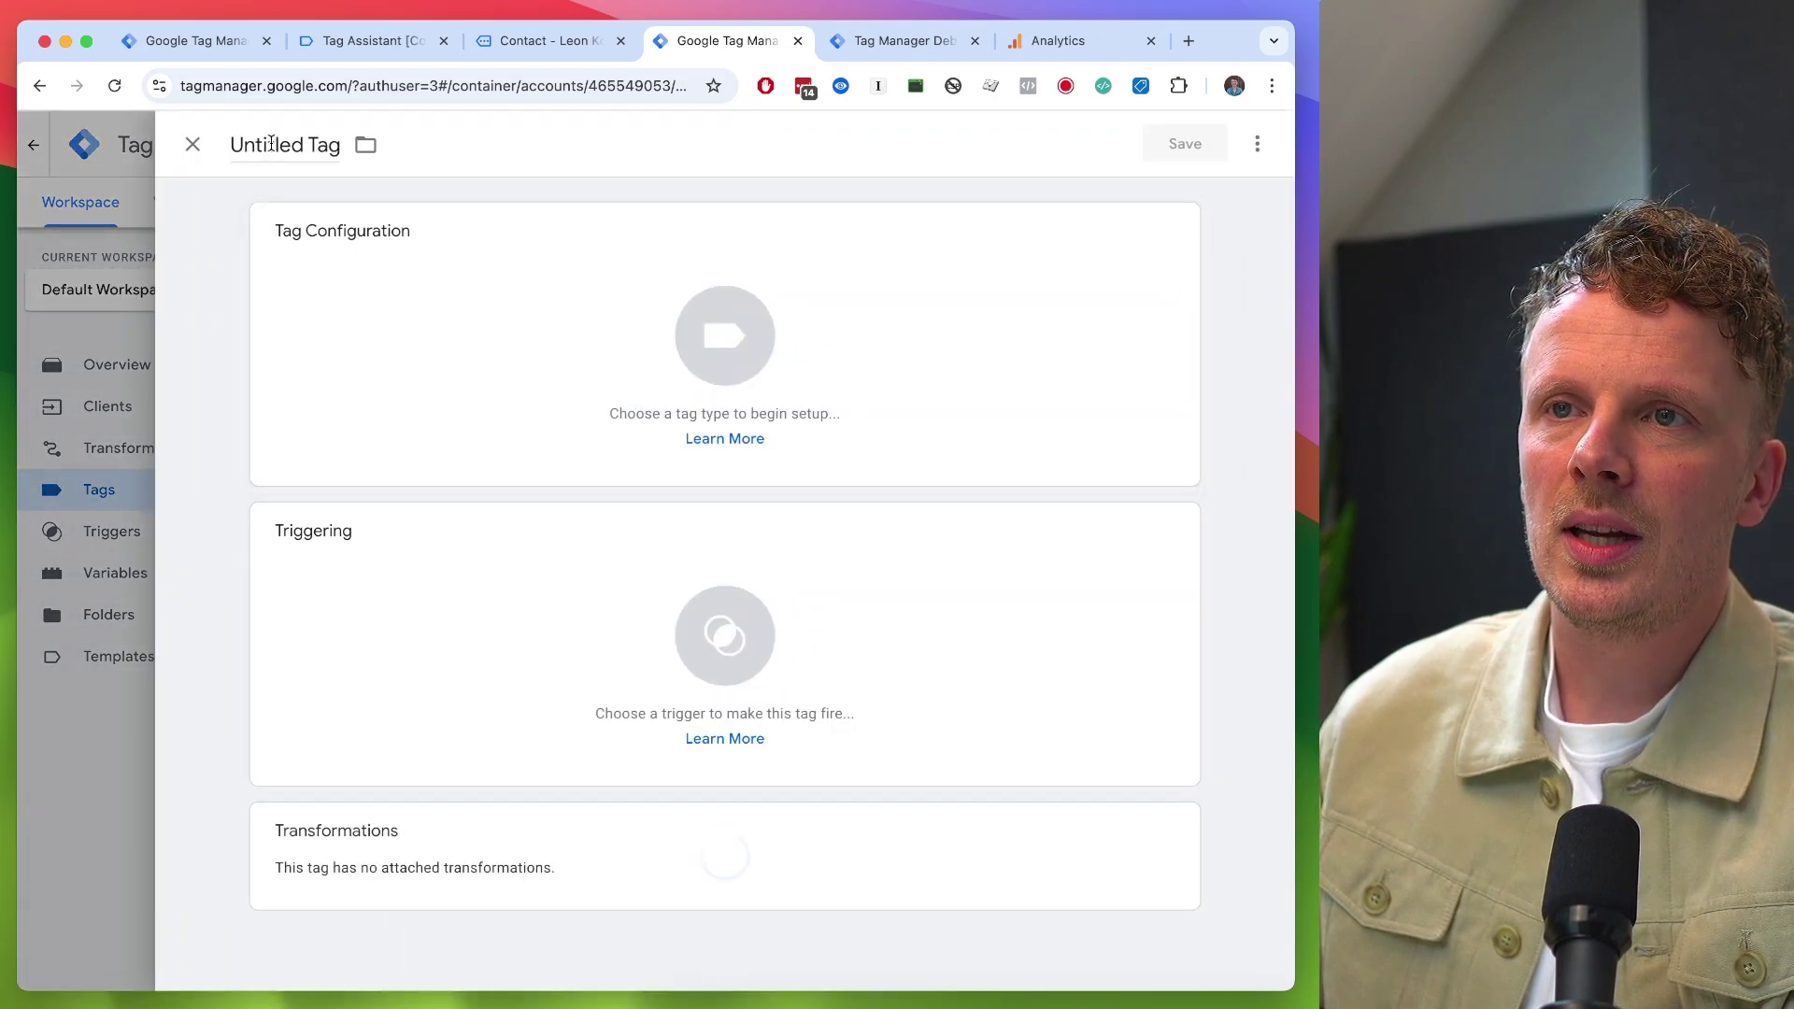
click(271, 142)
text(01.0)
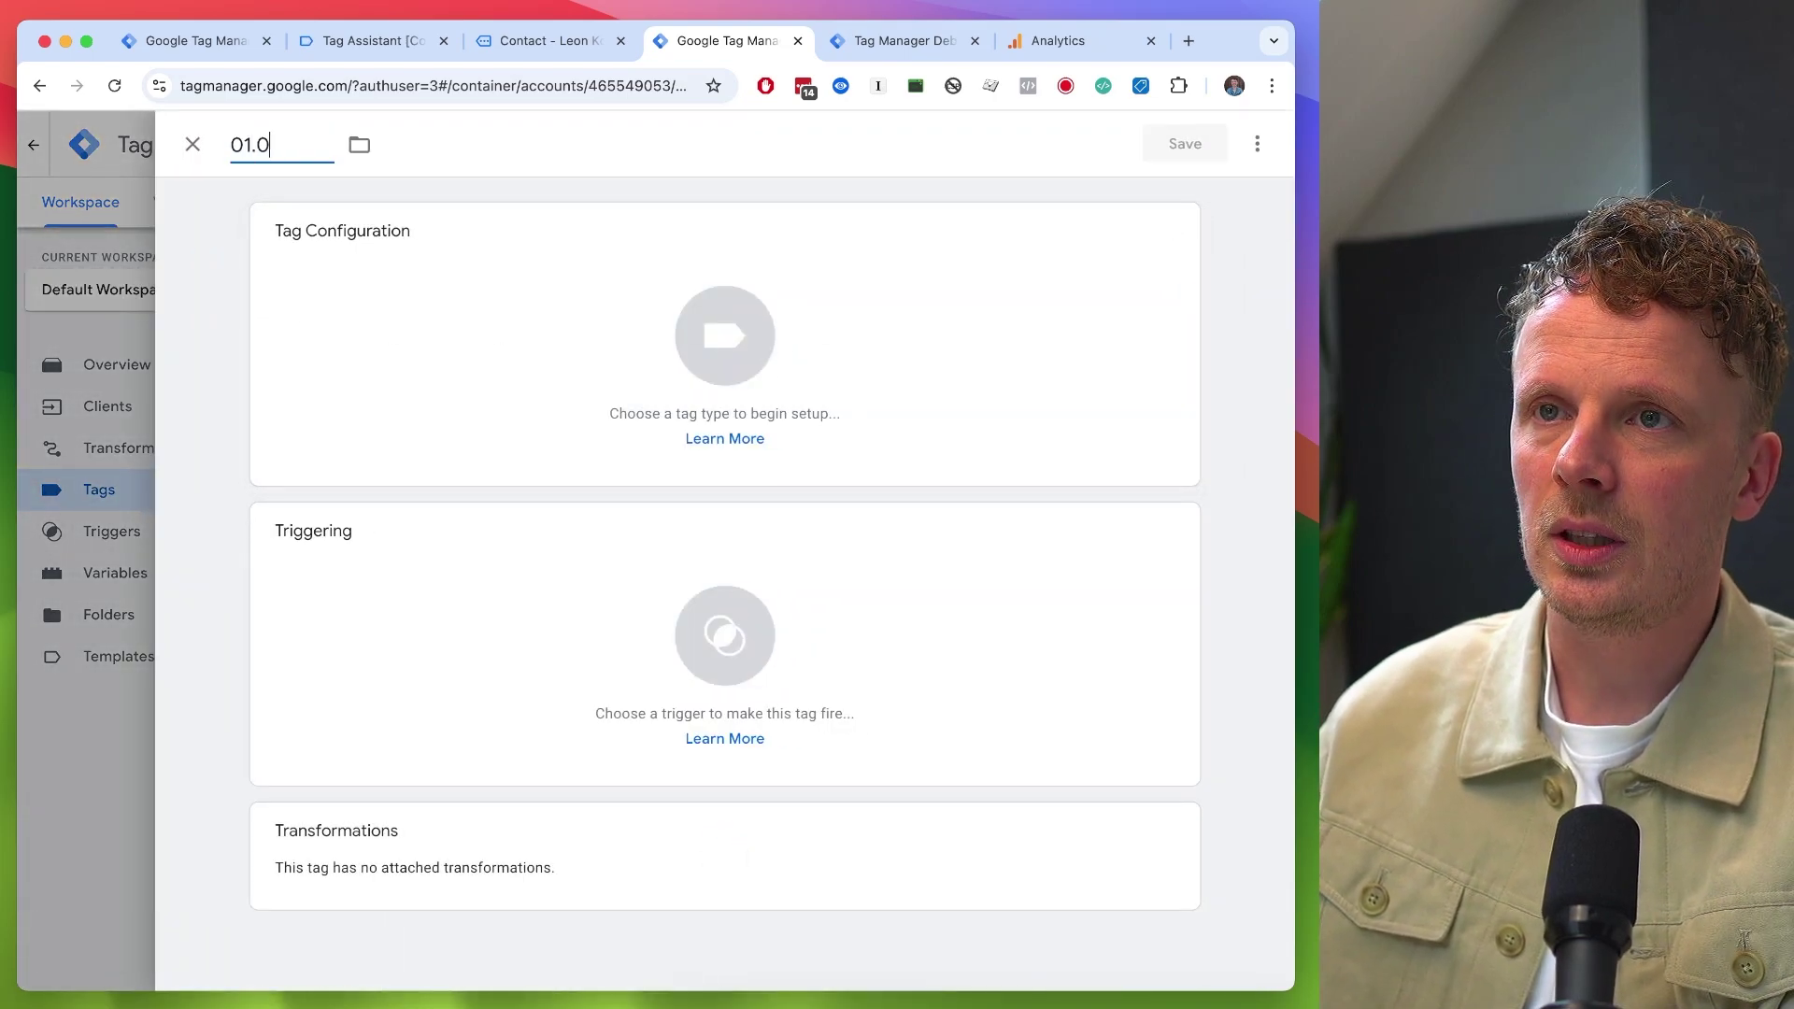
text(1 Google Analytics 4)
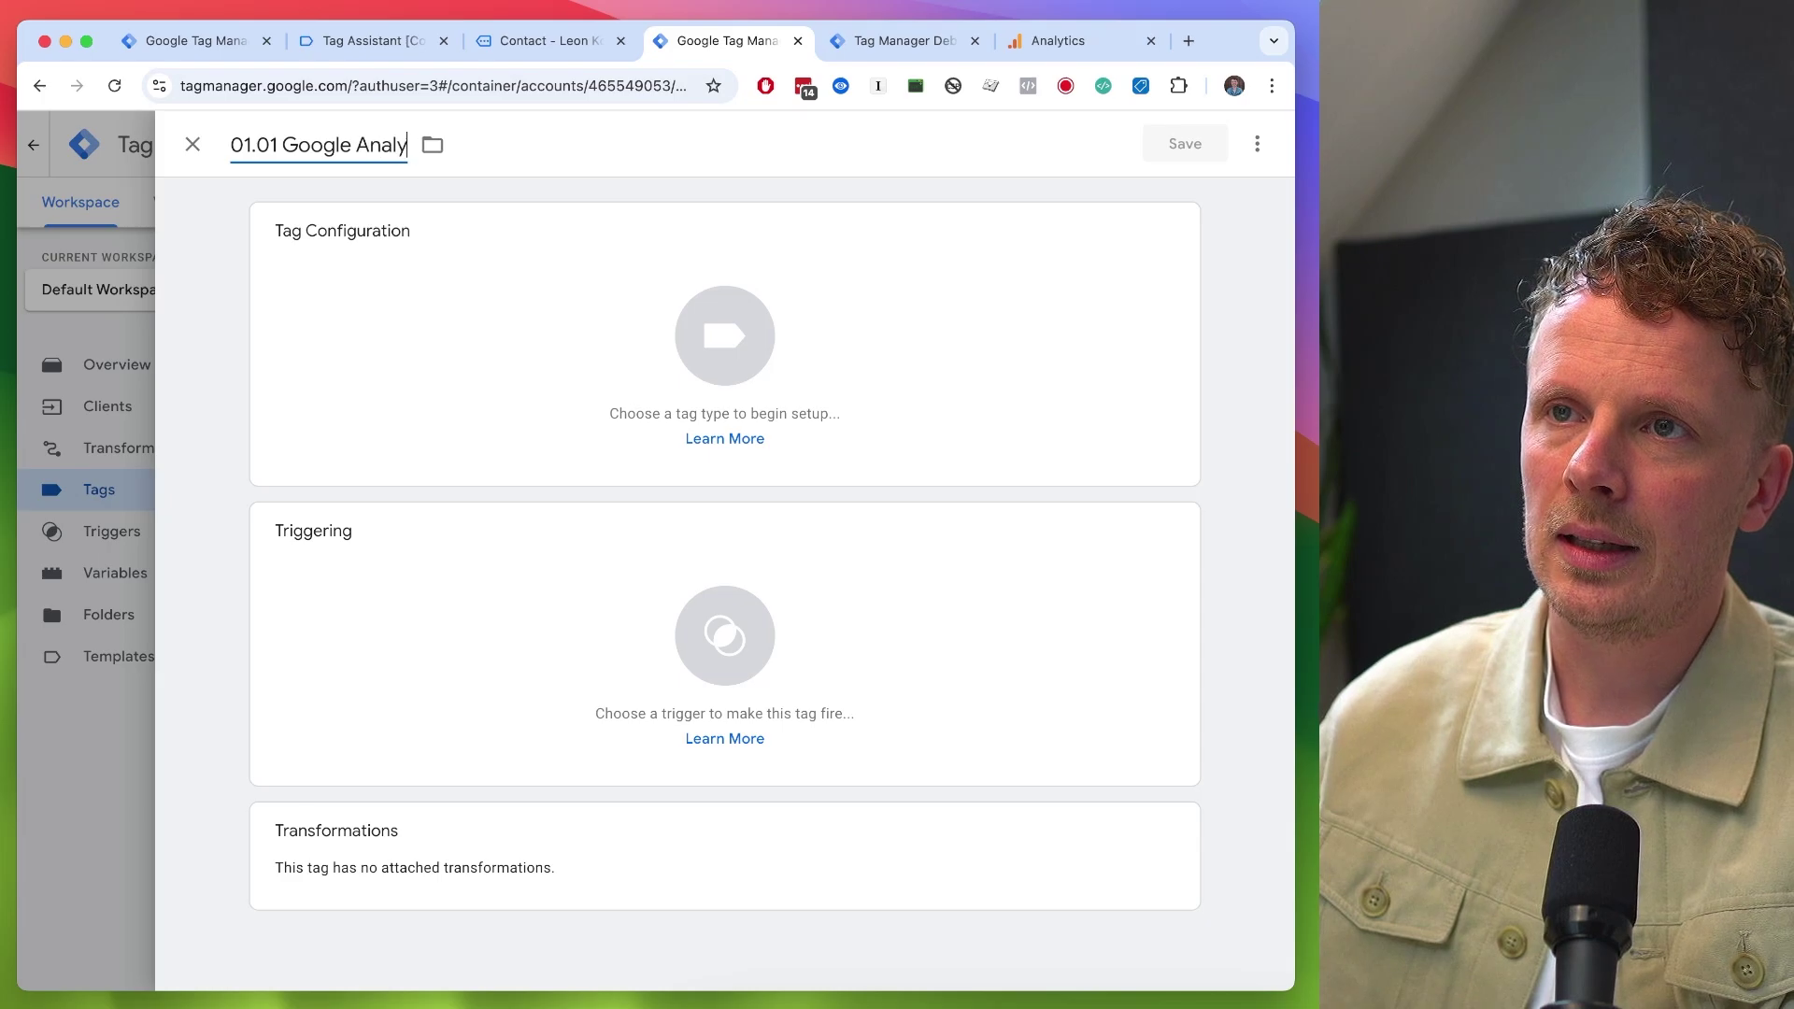
- Set the tag type to Google Analytics: GA4, then view the debug preview of events
click(433, 336)
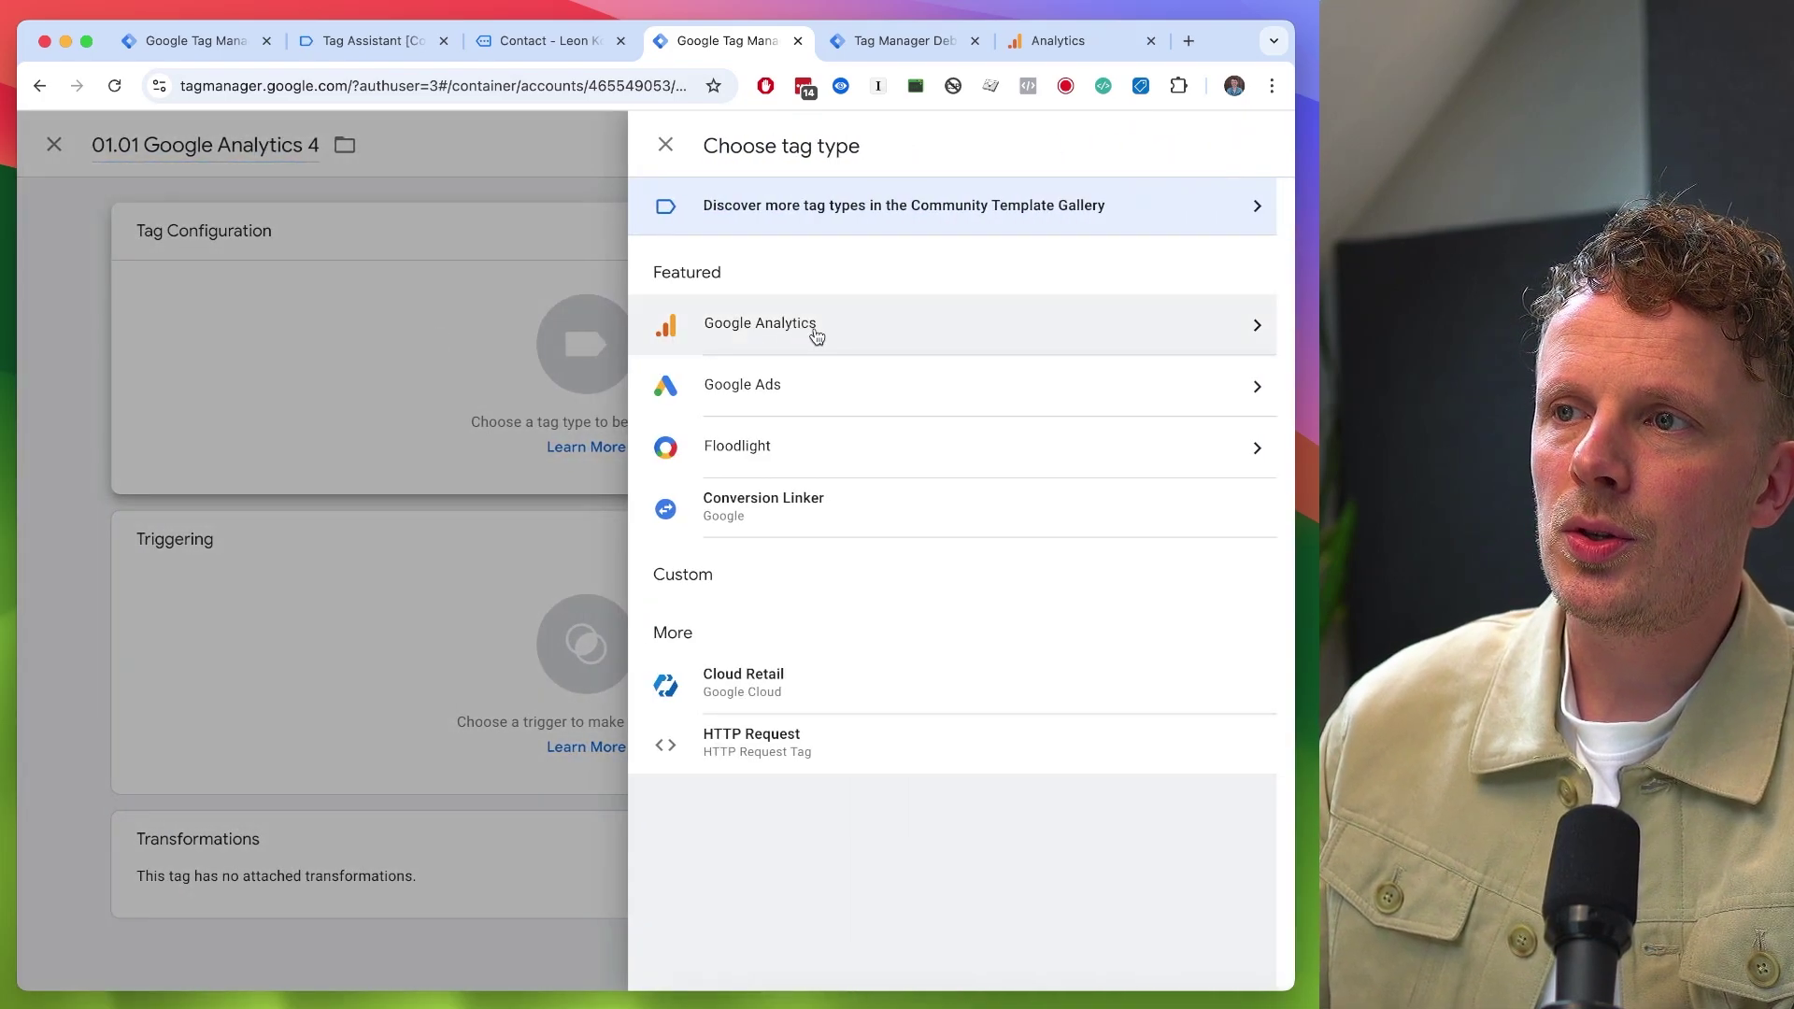
click(815, 335)
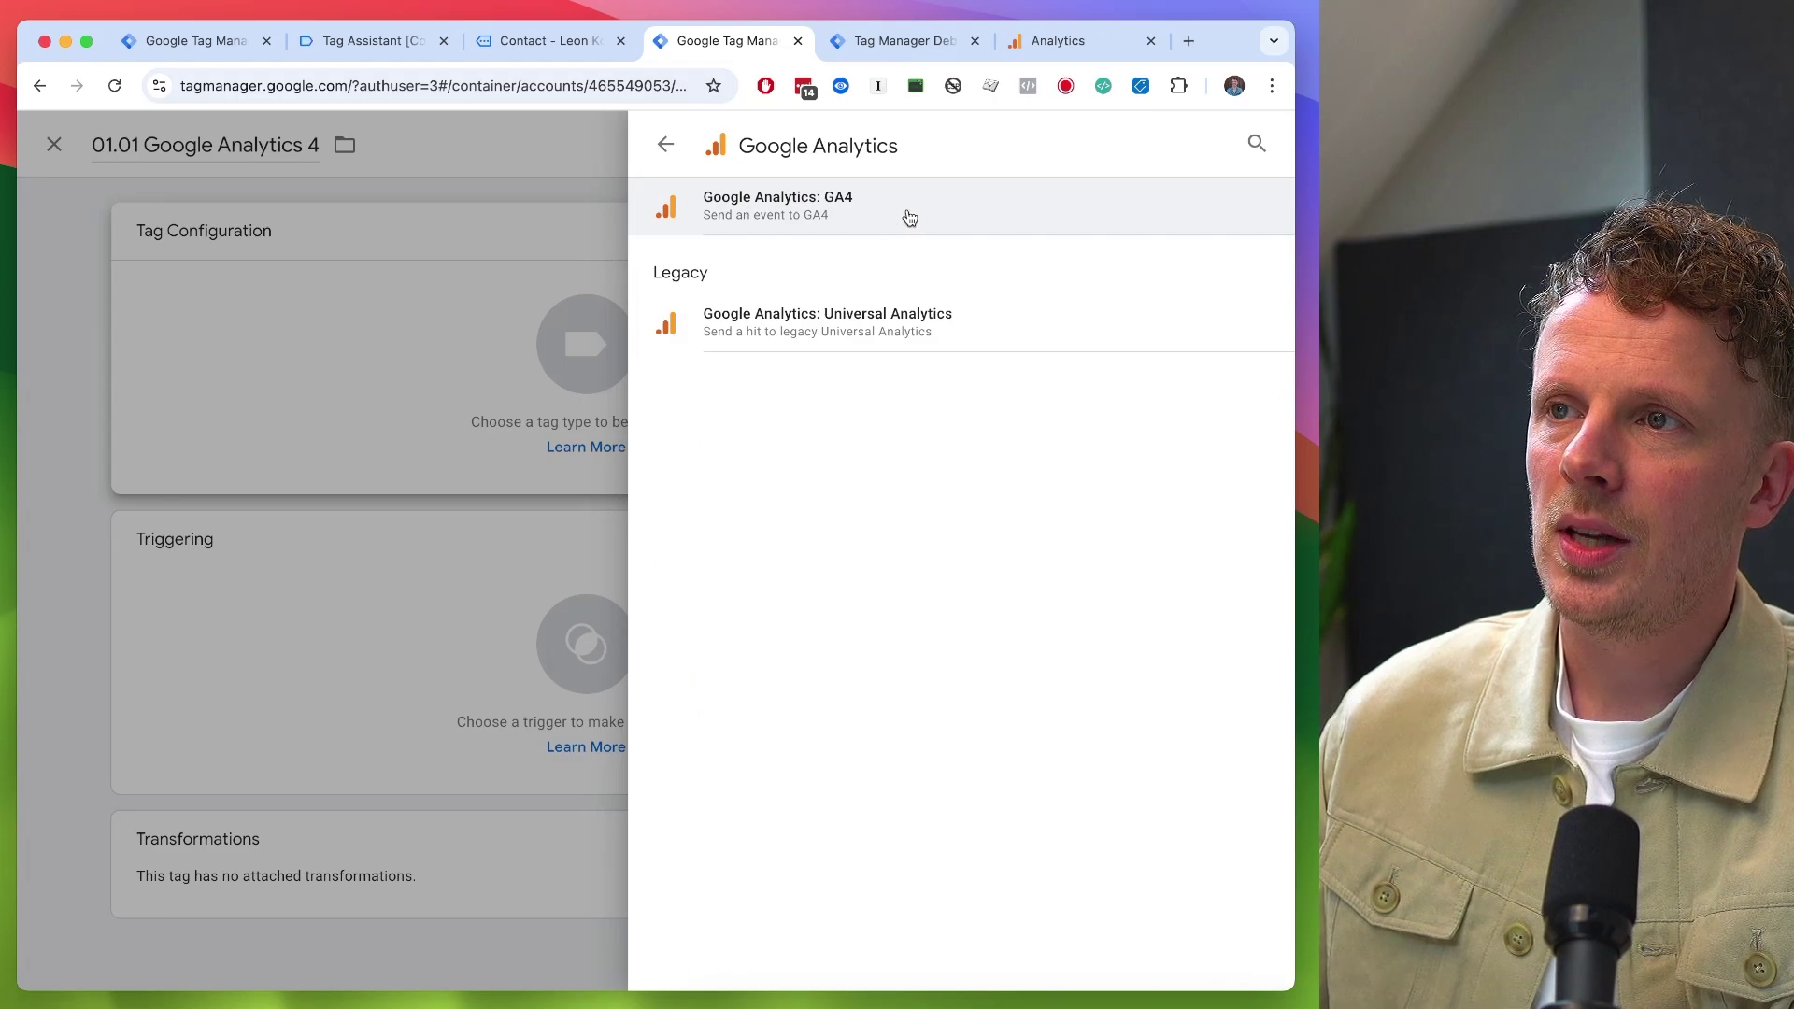
click(911, 216)
click(382, 442)
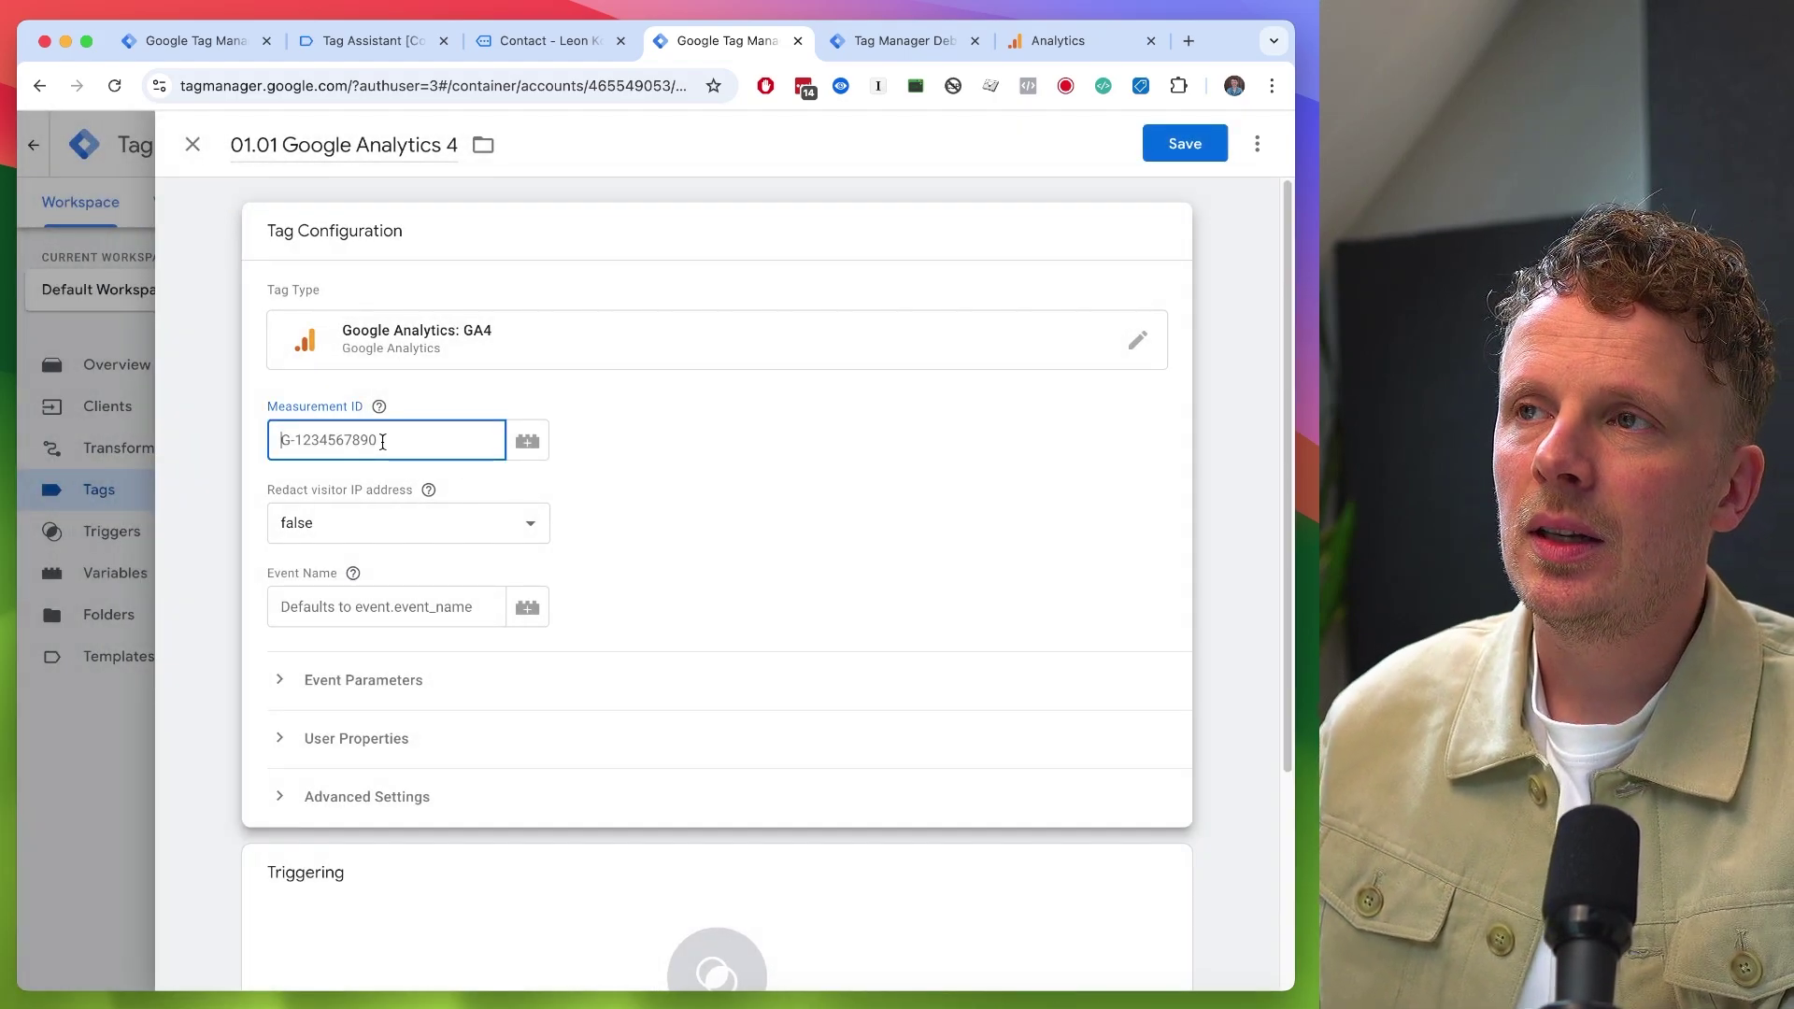
key(ctrl+Tab)
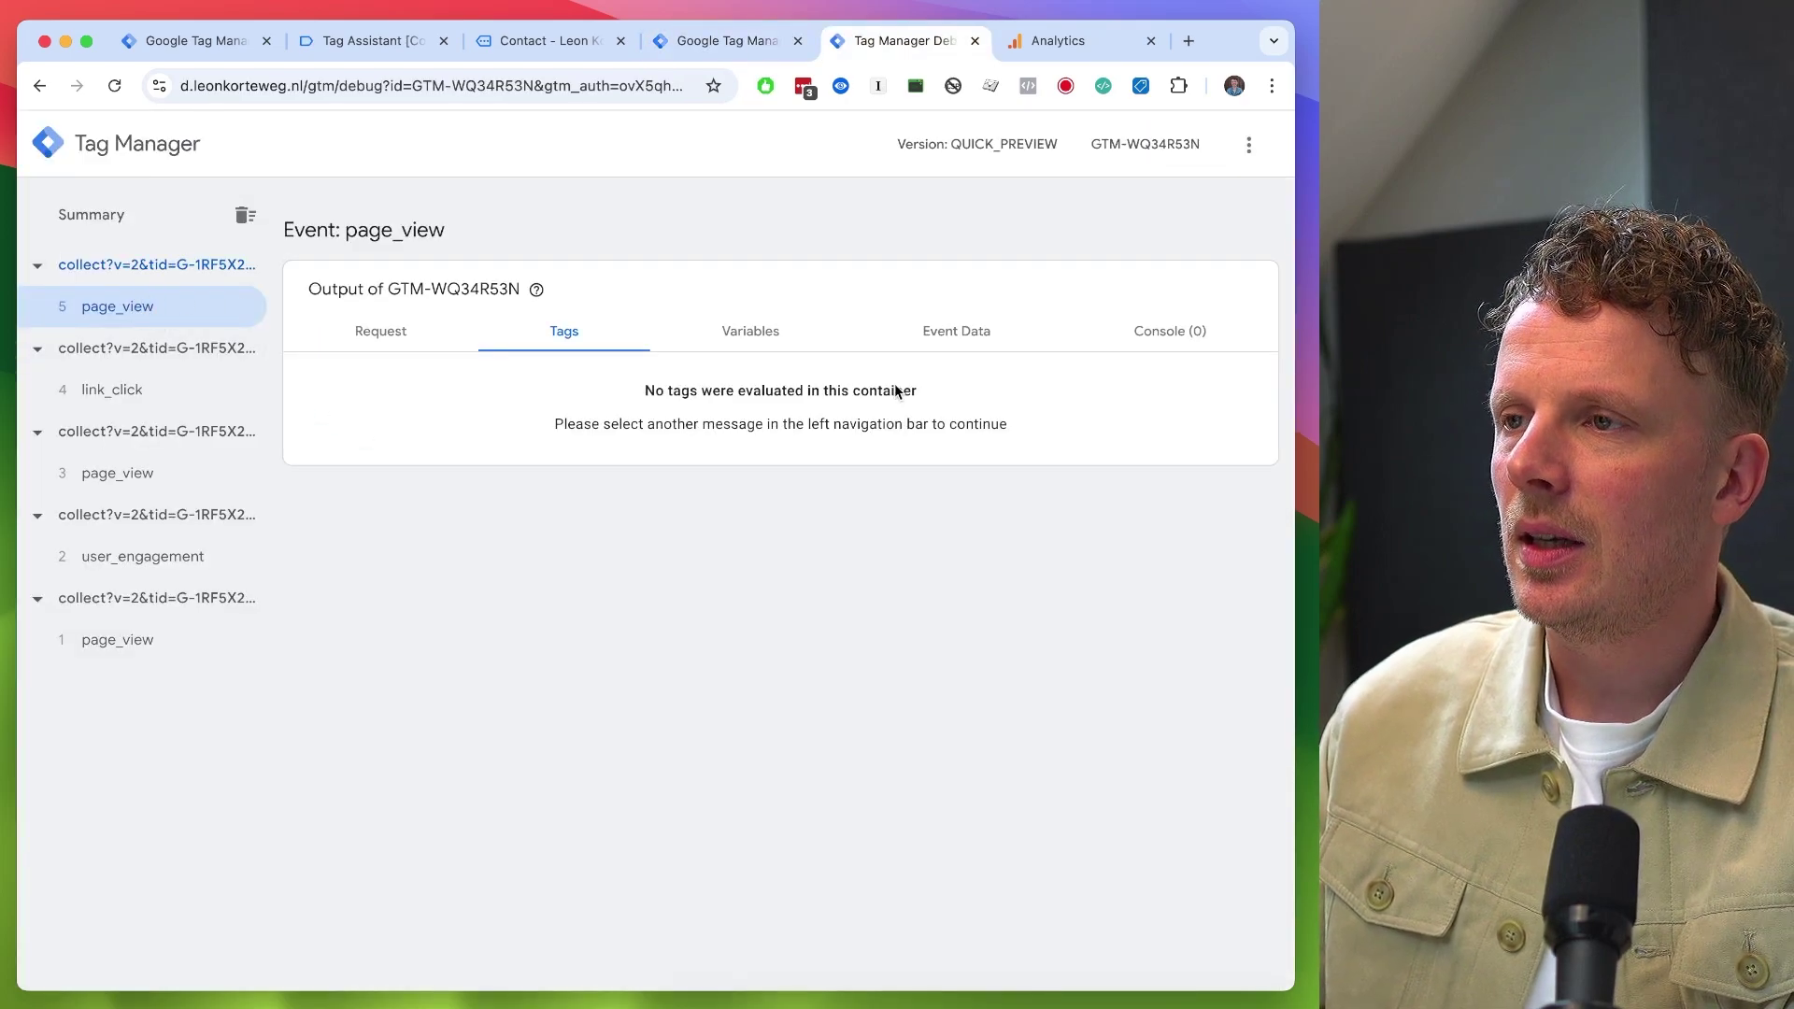
- Inspect the page_view event's full data in the debug preview, locating the measurement_id entry
click(957, 344)
scroll(906, 560, down, 5)
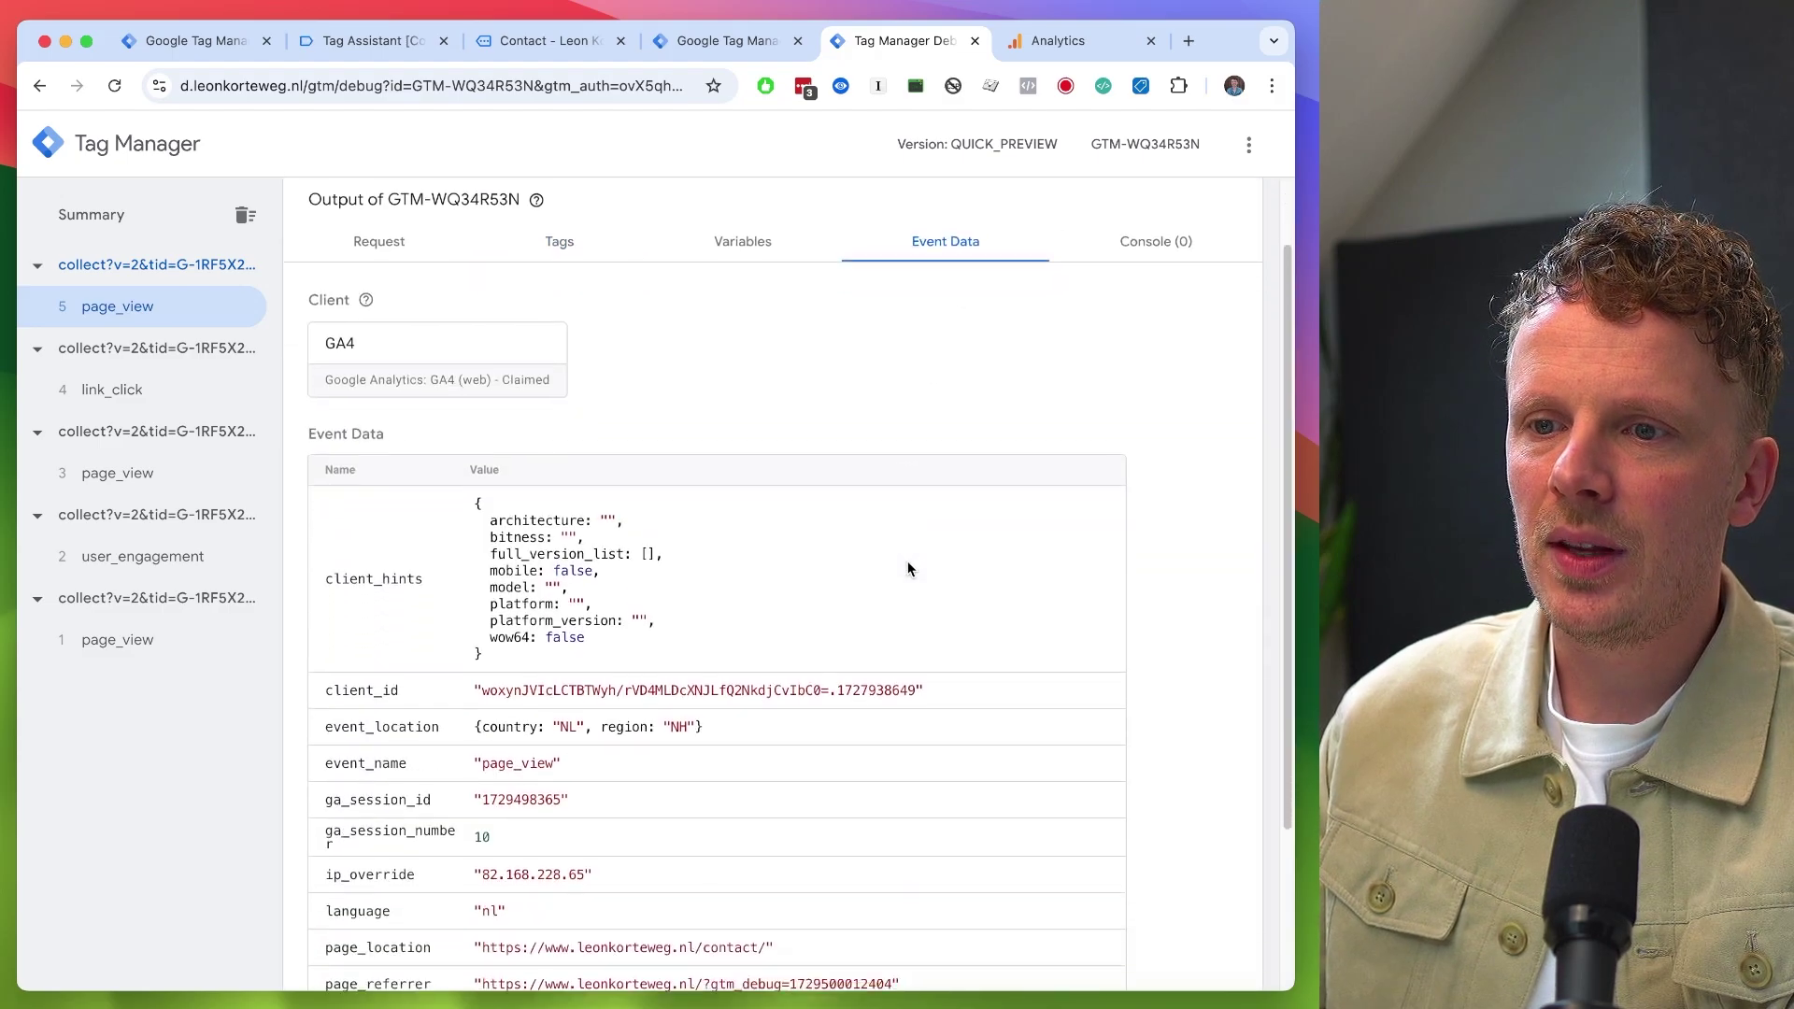
click(742, 934)
scroll(734, 933, down, 10)
key(super+f)
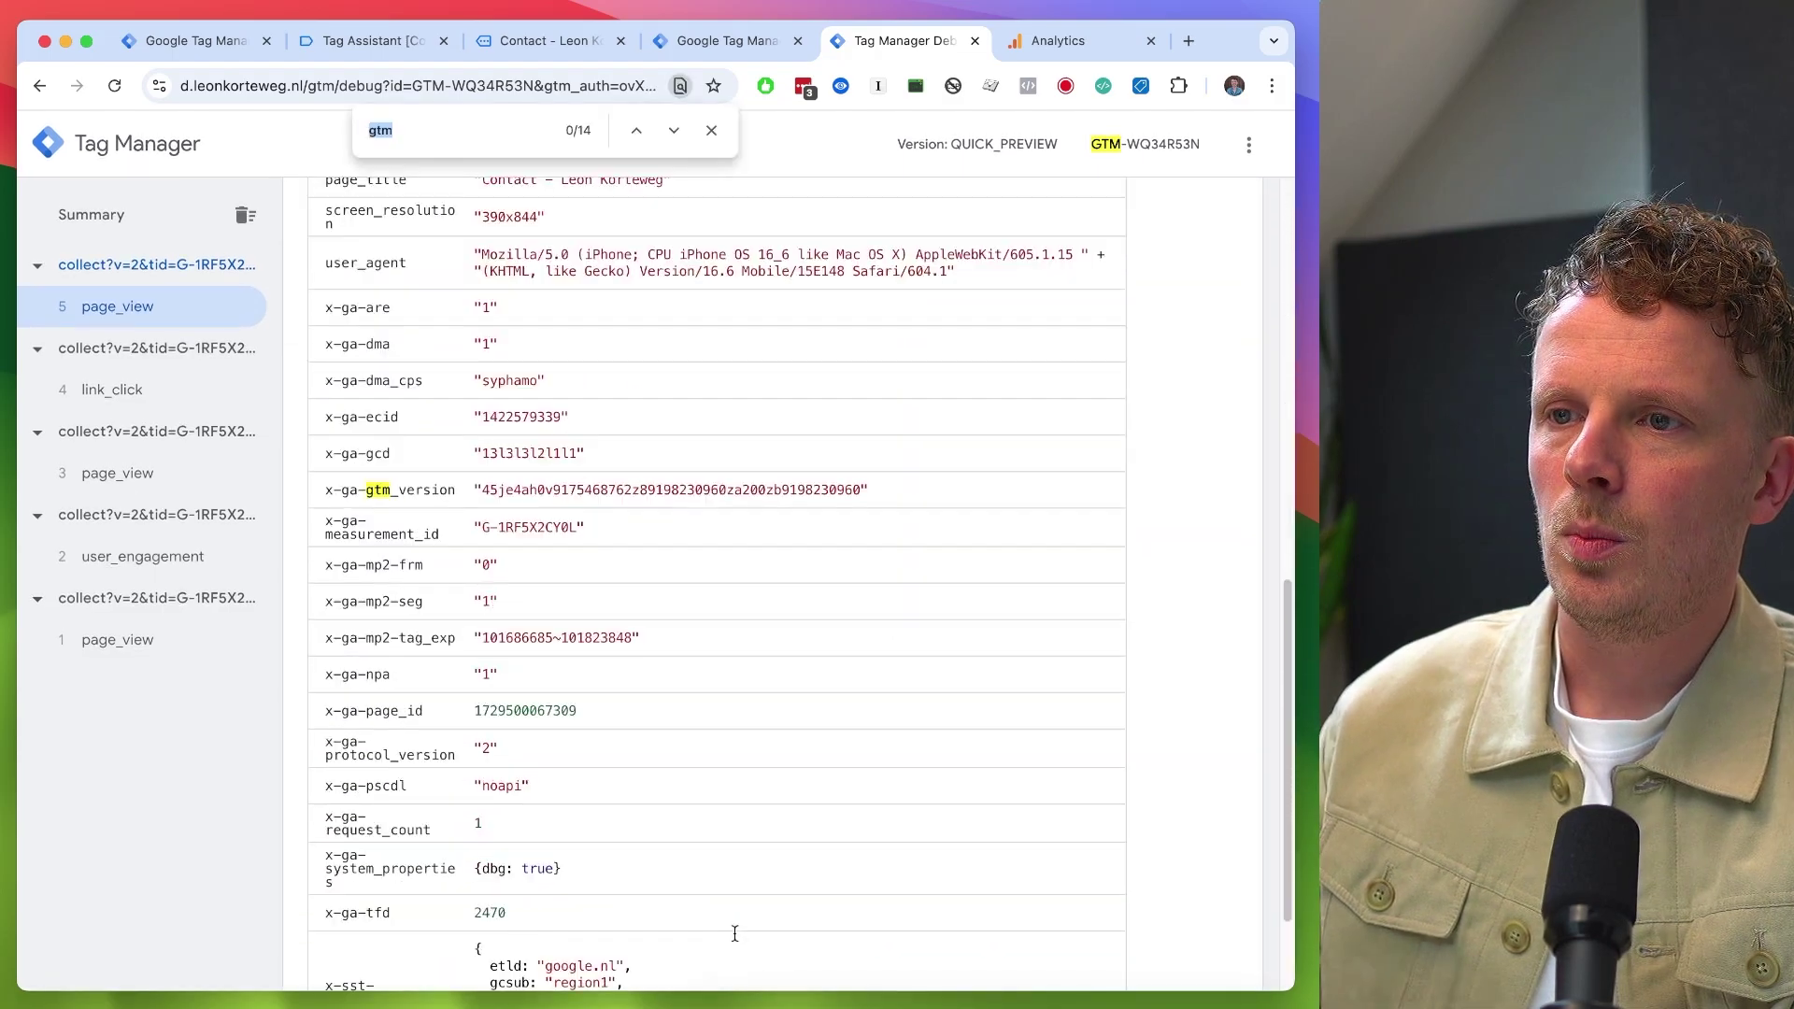
double_click(361, 539)
drag(480, 529, 580, 528)
scroll(577, 529, up, 1)
scroll(574, 526, up, 10)
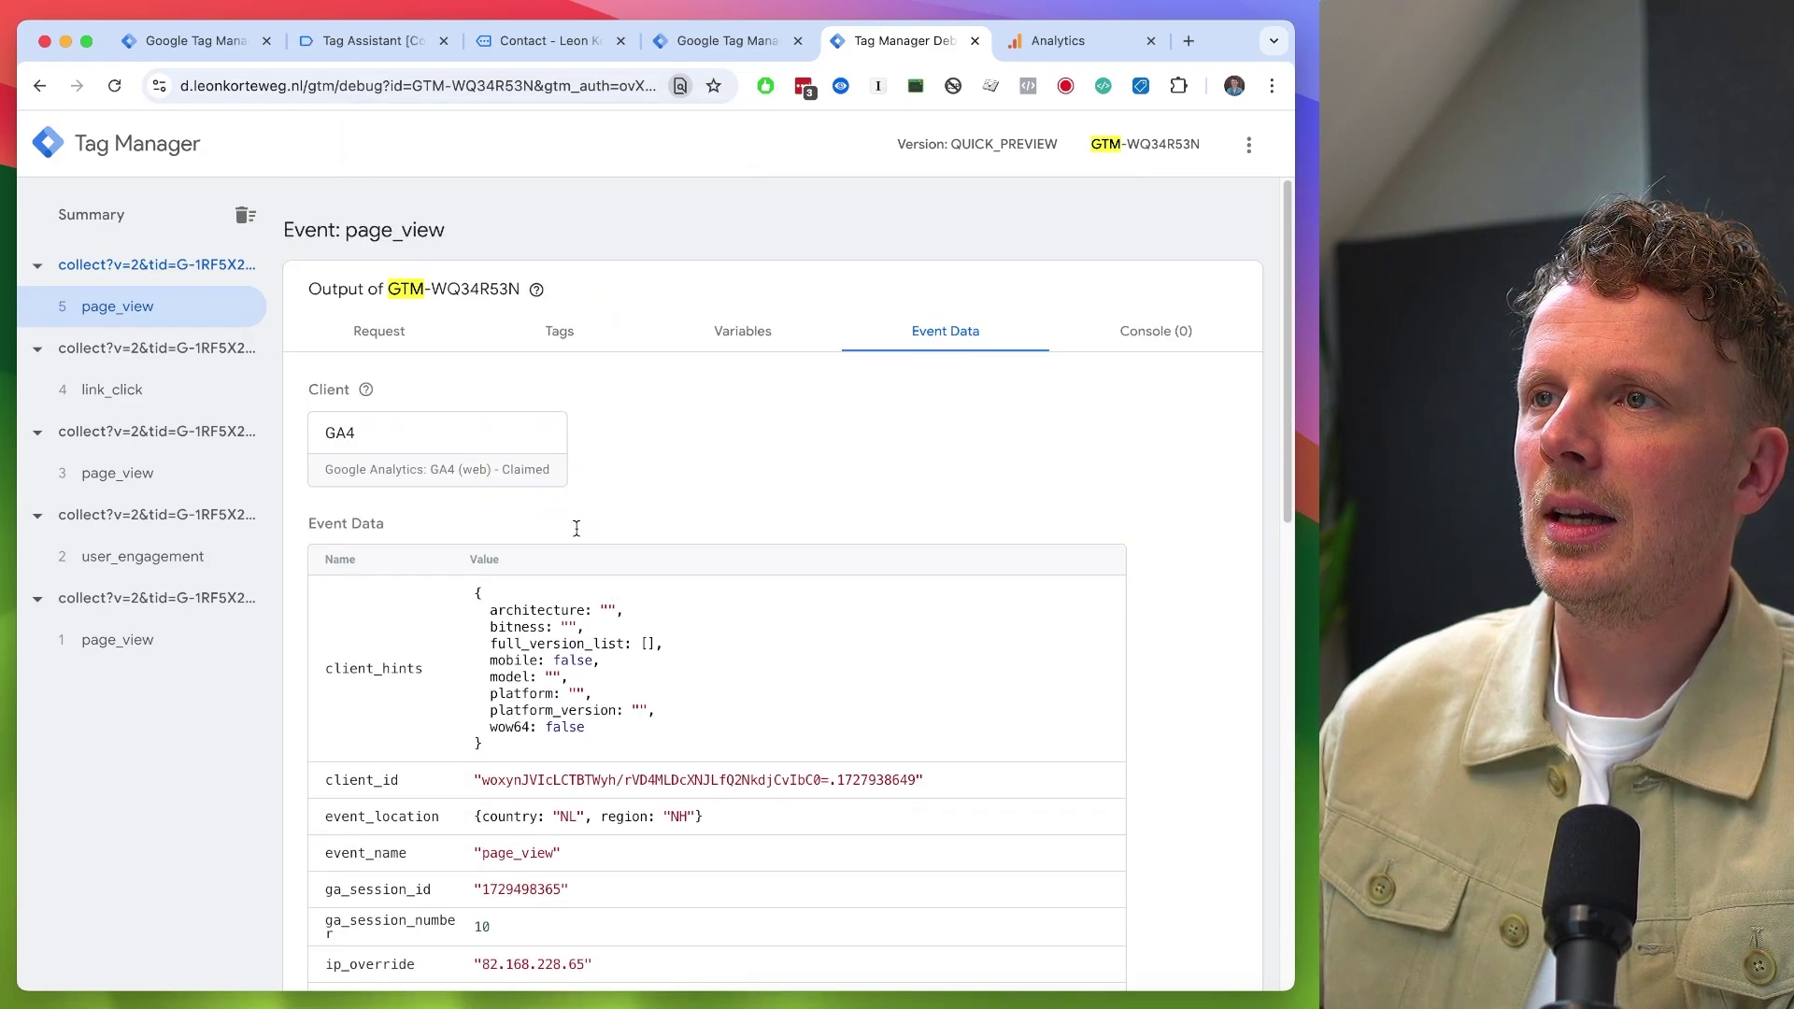
- Compare the GA4 tag's settings with the page_view event data, focusing the Event Name setting
key(ctrl+shift+Tab)
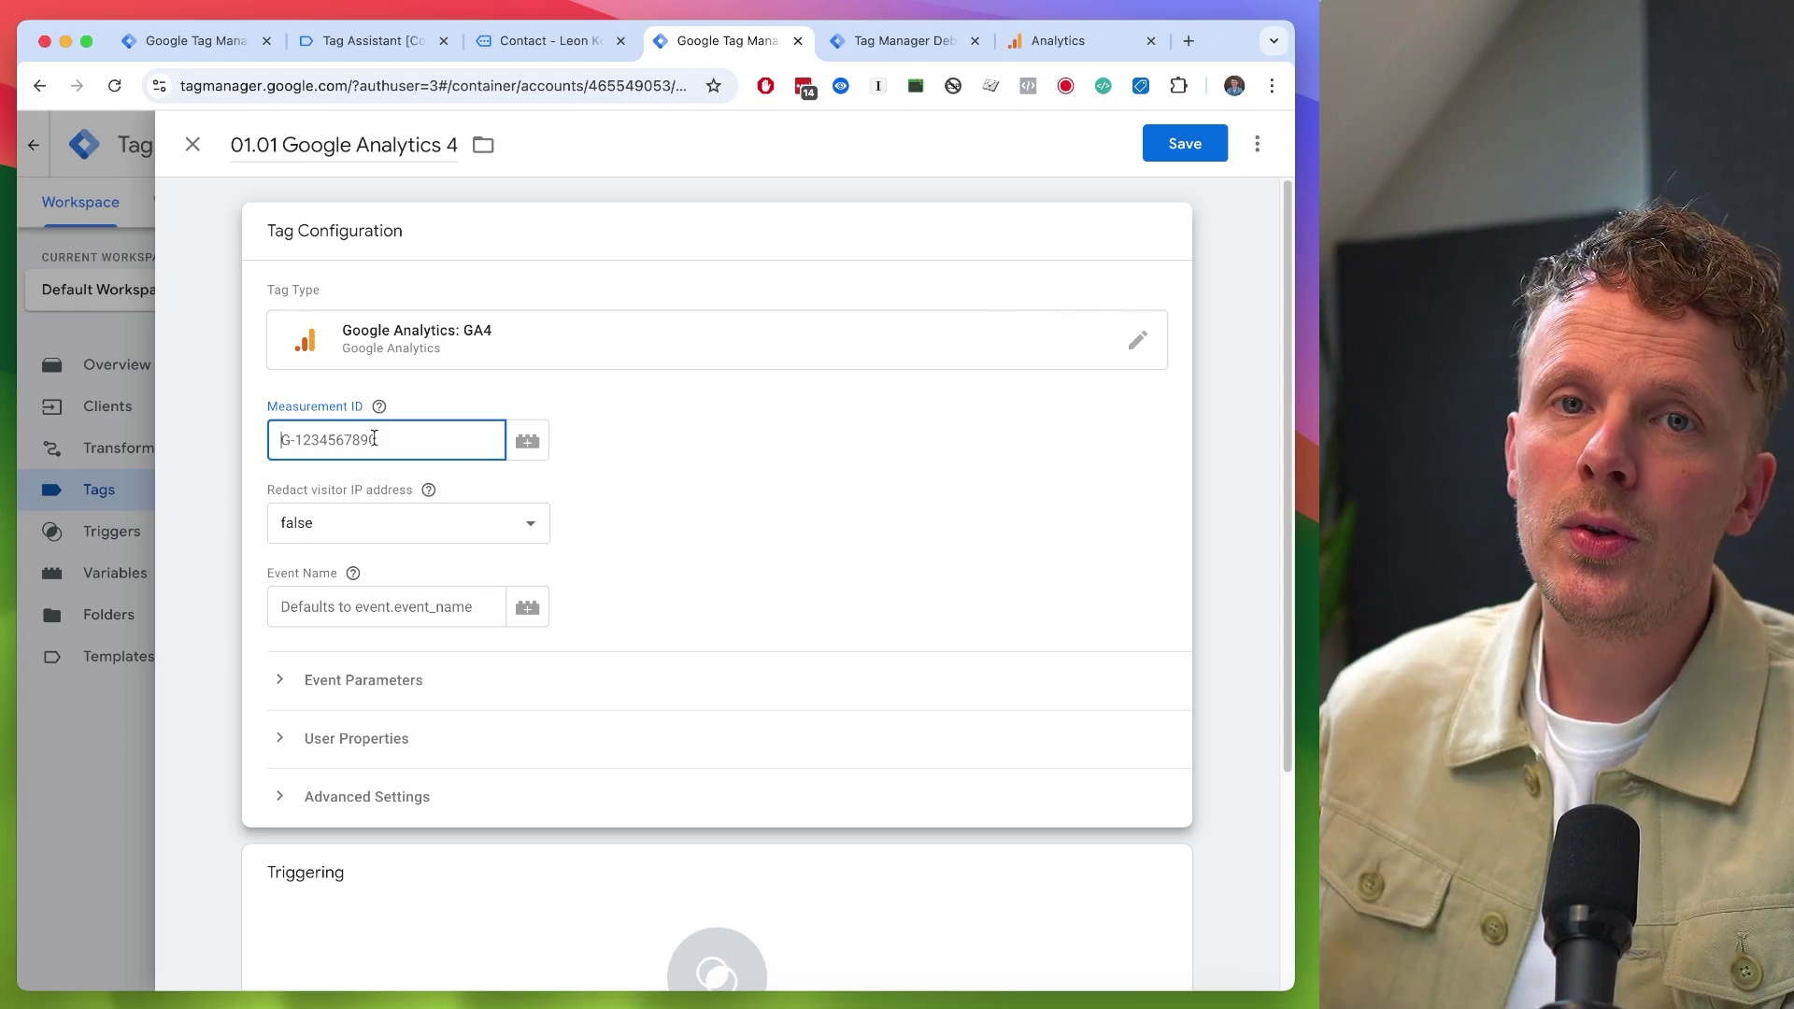
key(ctrl+Tab)
scroll(555, 759, down, 3)
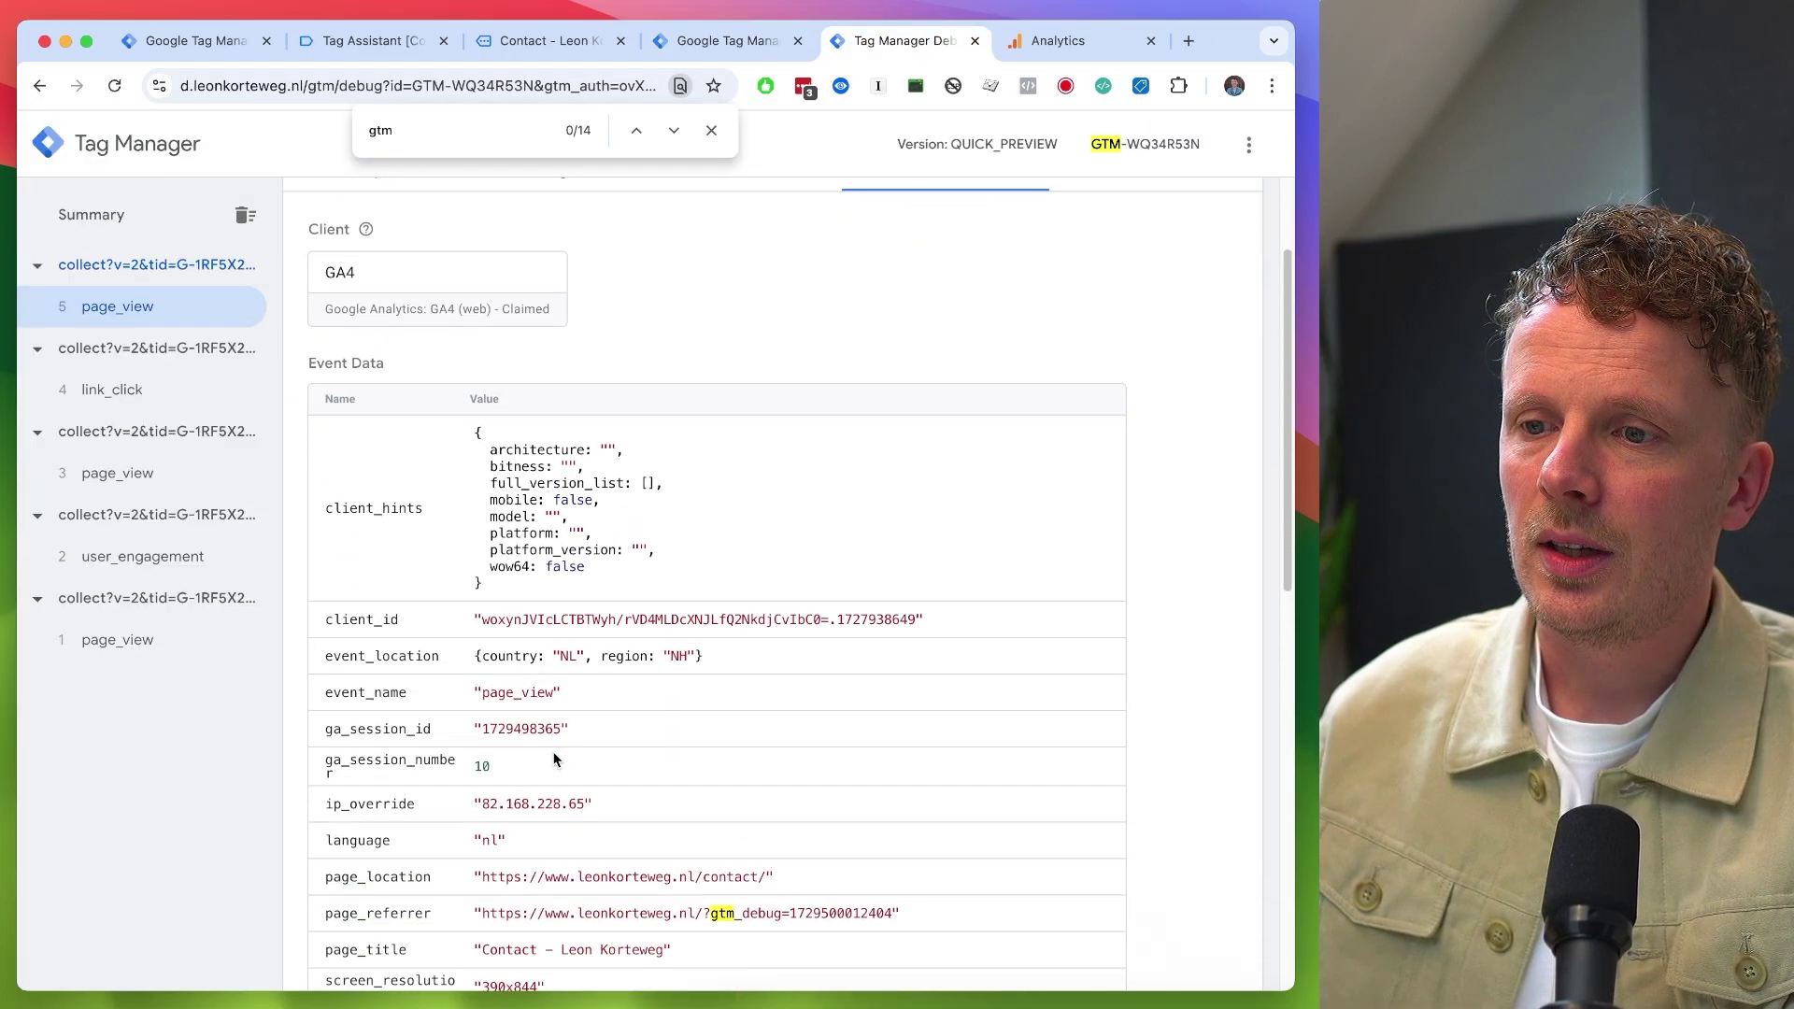
scroll(548, 884, down, 5)
scroll(548, 883, up, 7)
key(ctrl+shift+Tab)
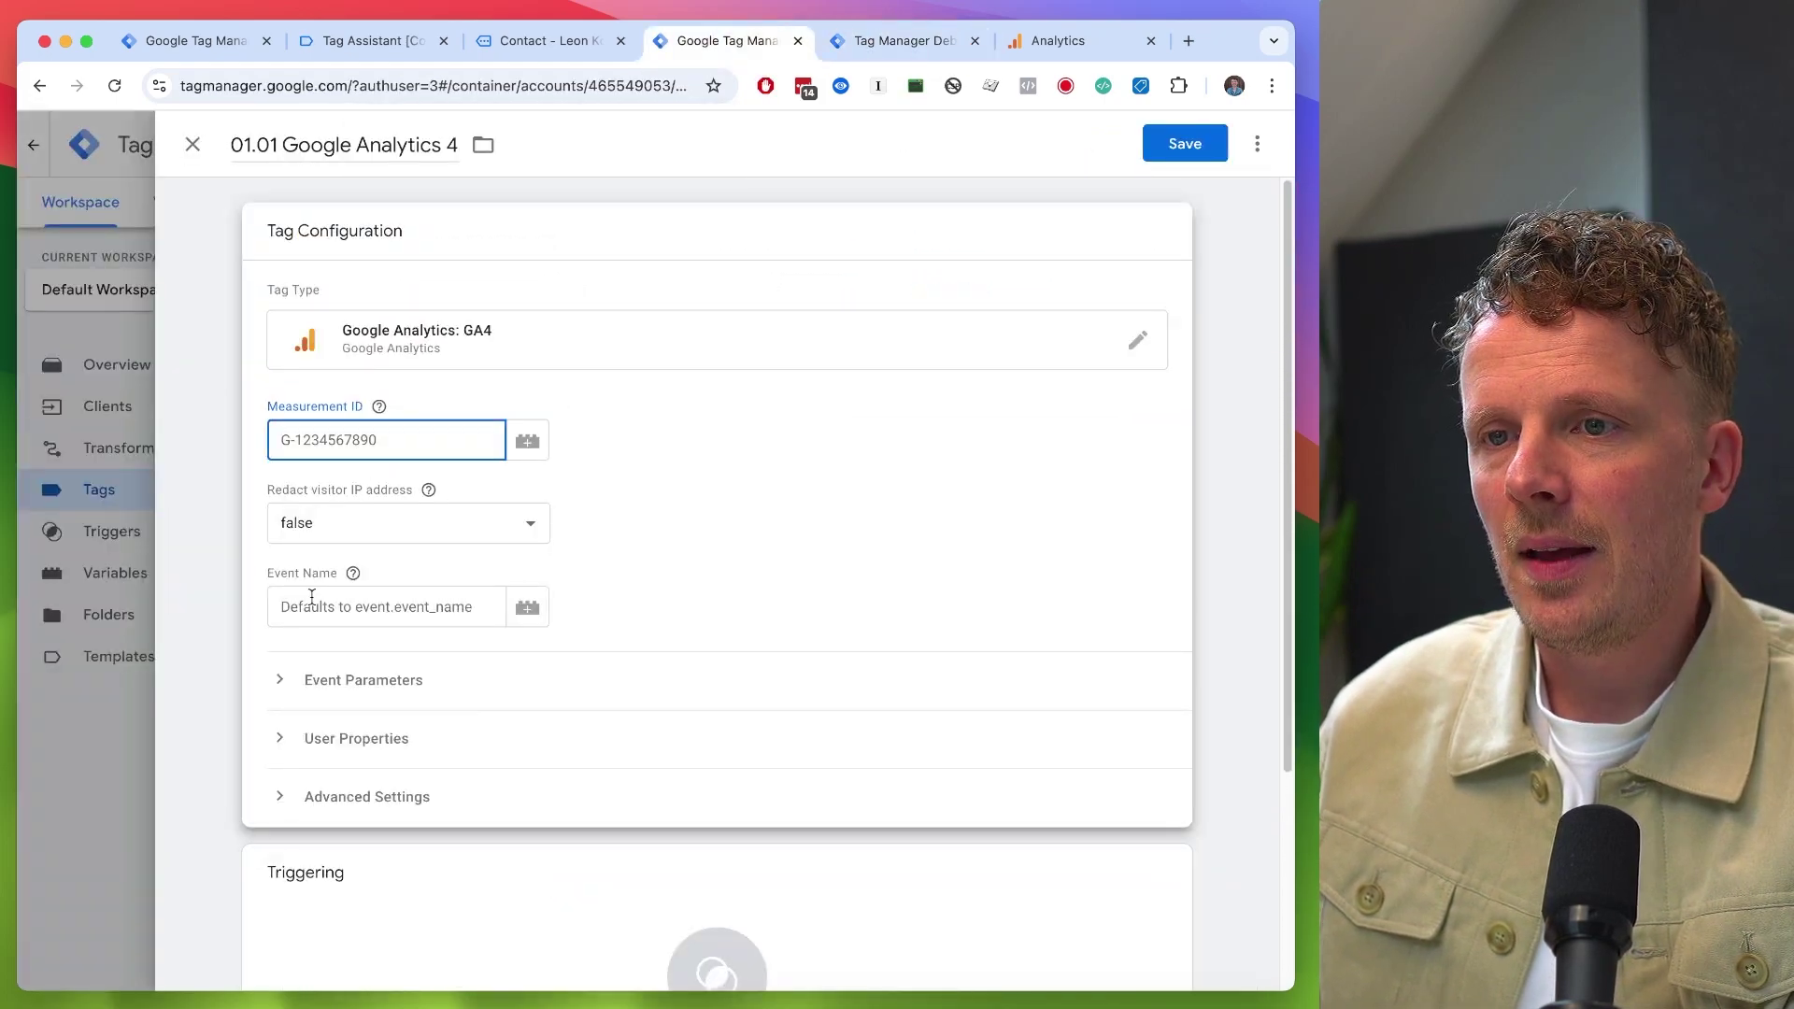
click(312, 602)
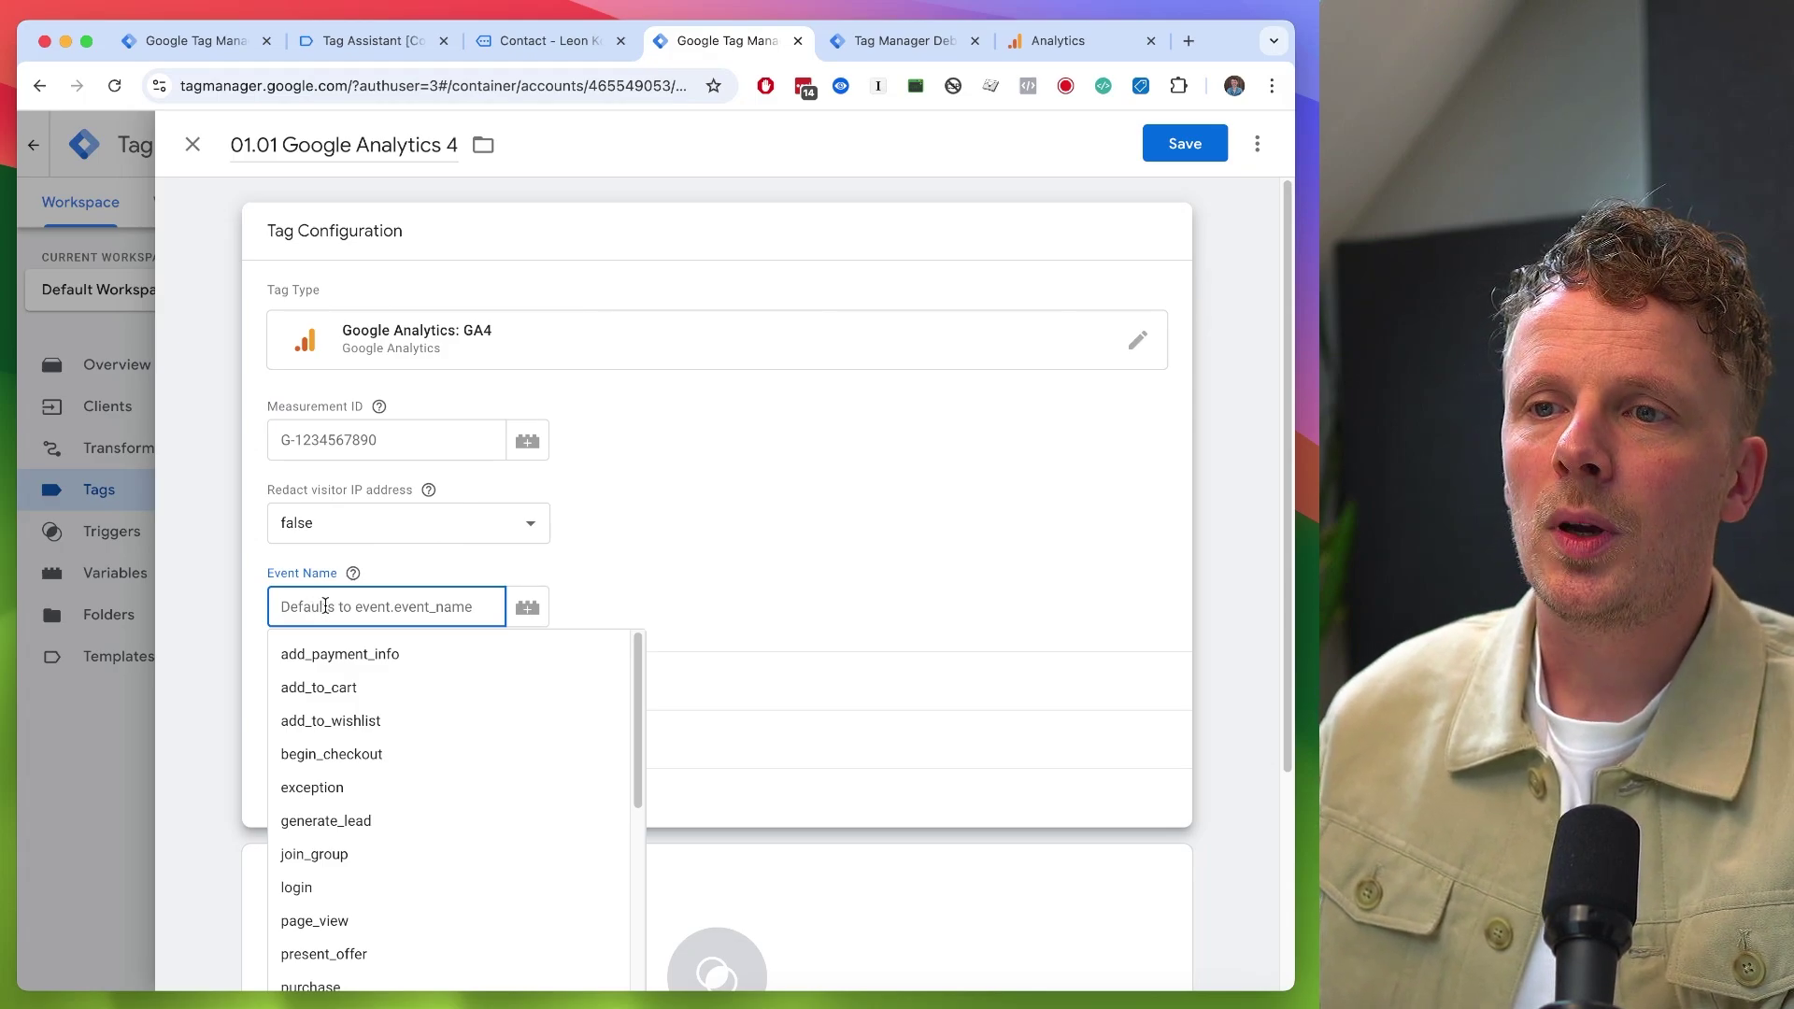
- Check the event_name values of the page_view and link_click events, then return to the tag
key(ctrl+Tab)
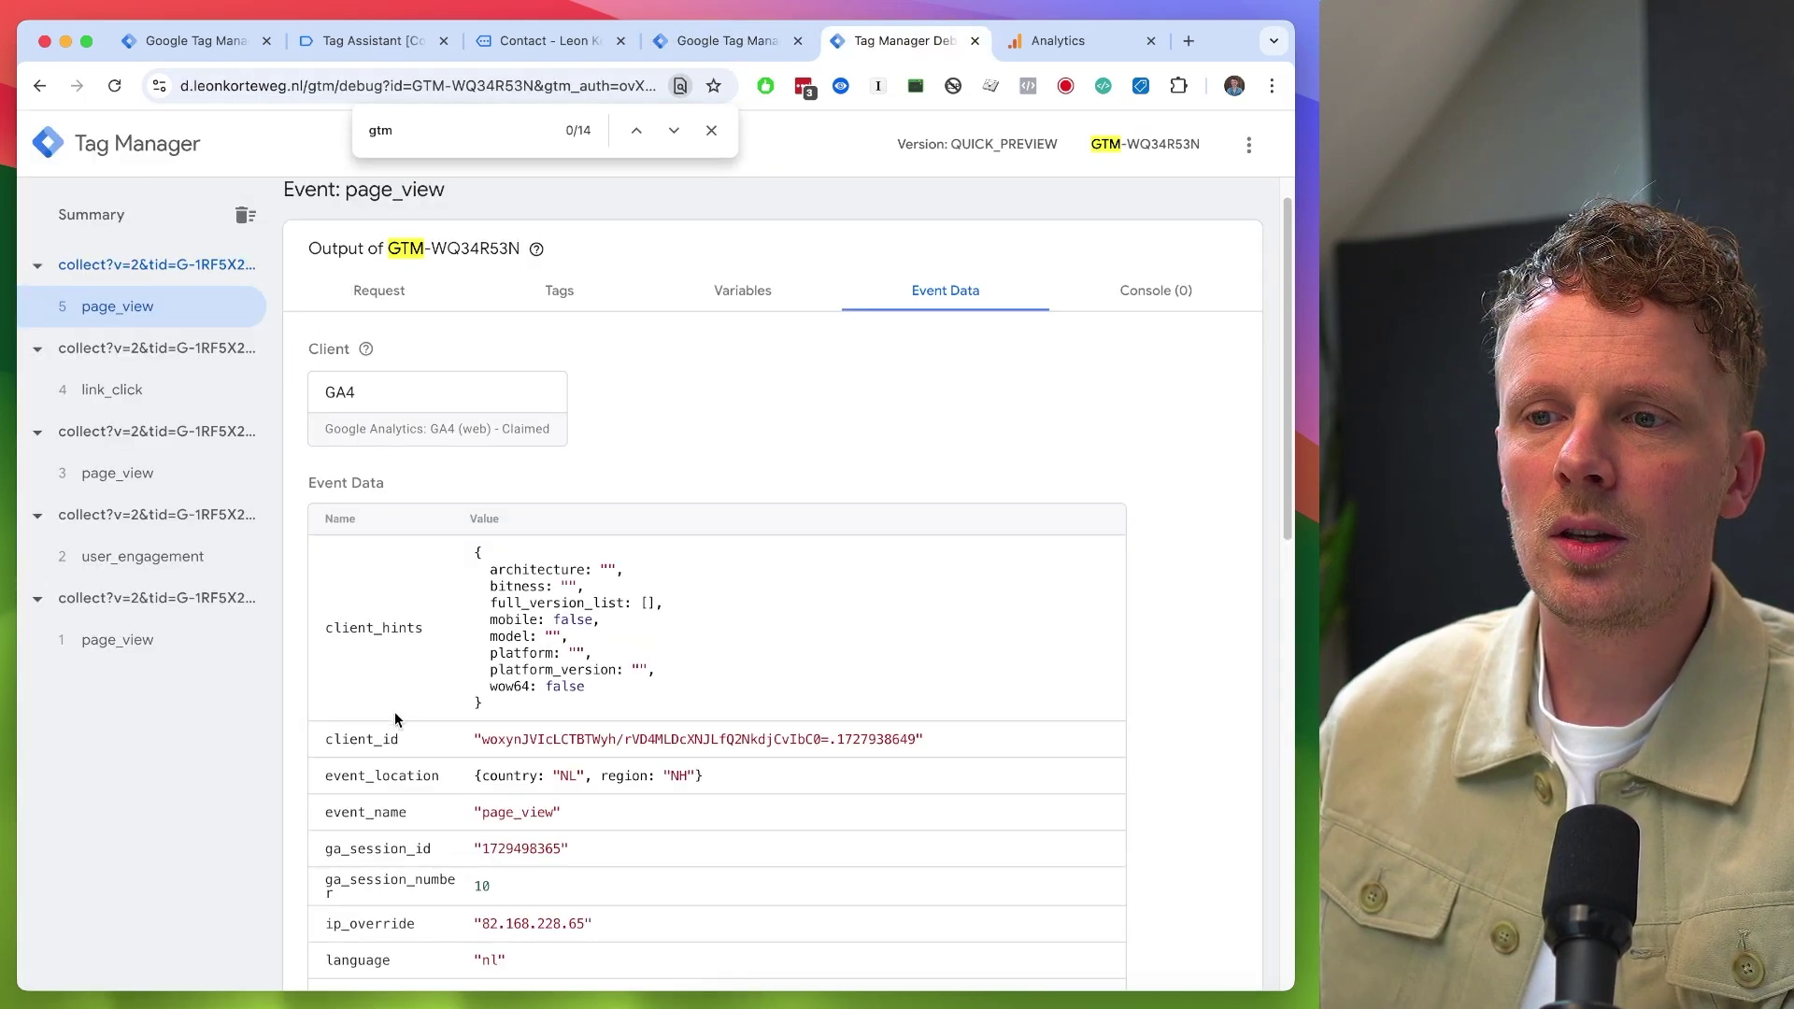
double_click(366, 812)
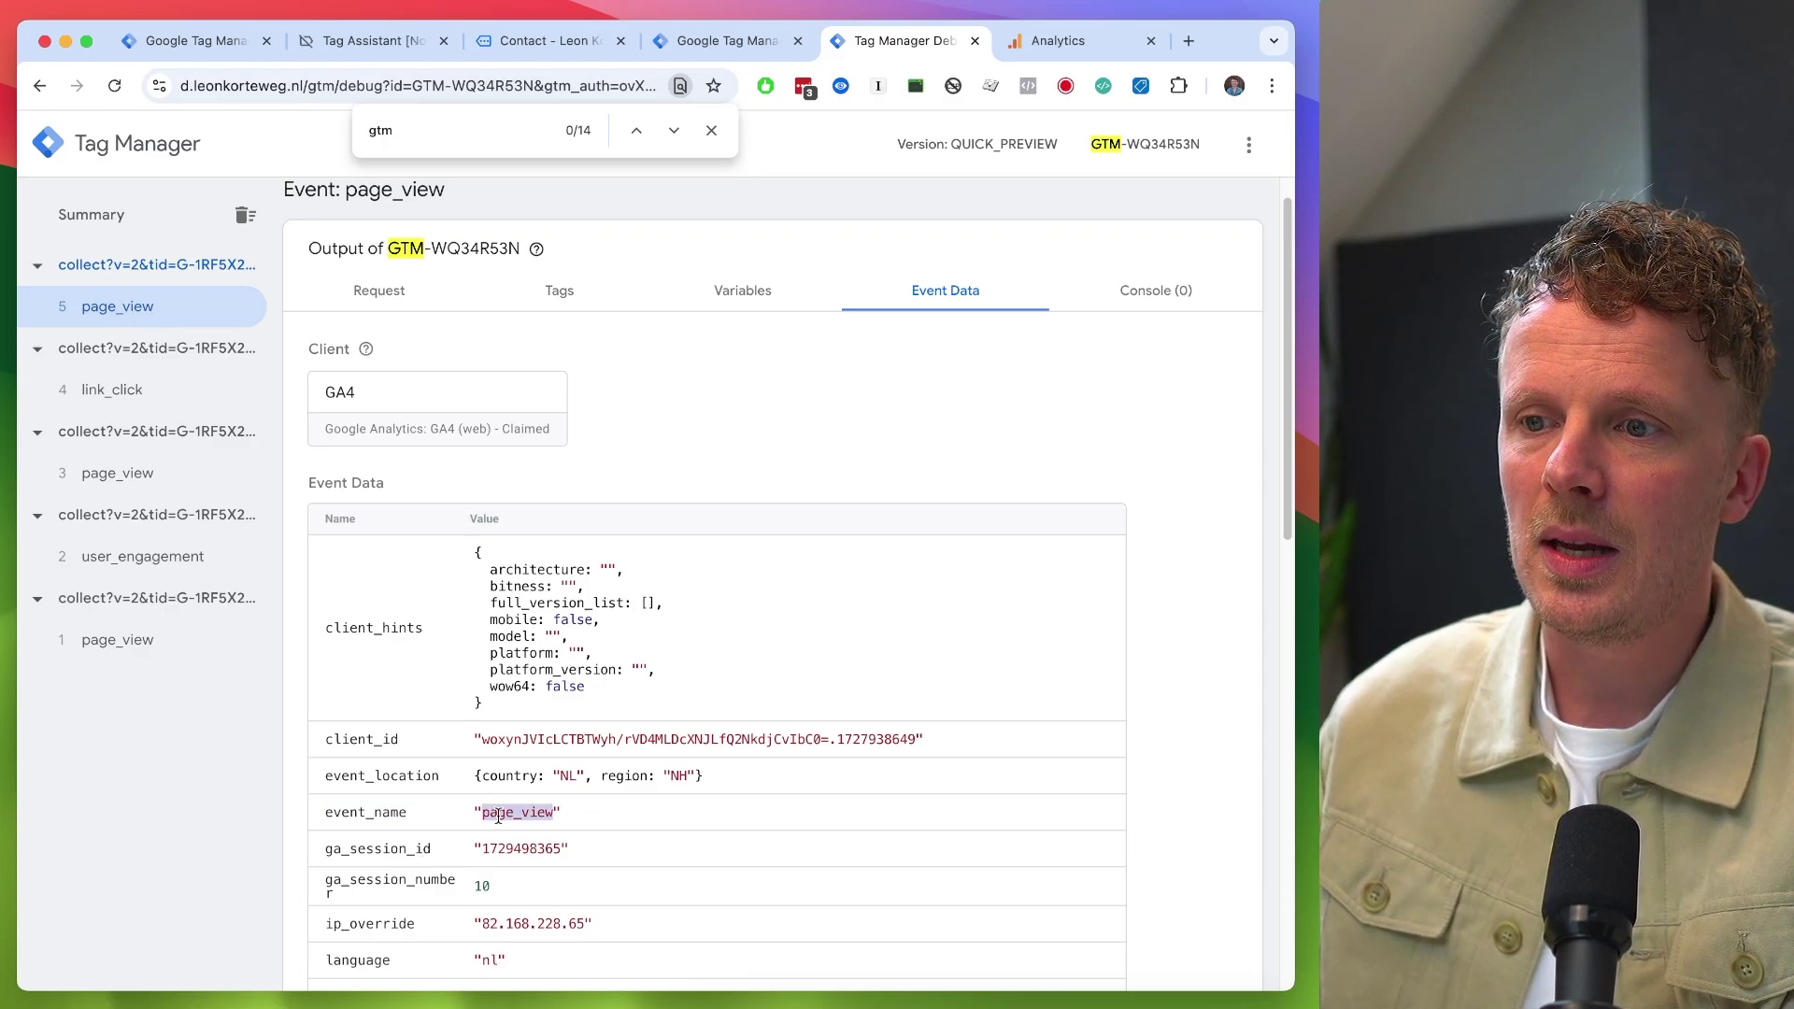
click(166, 400)
scroll(365, 764, down, 1)
double_click(518, 811)
scroll(518, 811, up, 2)
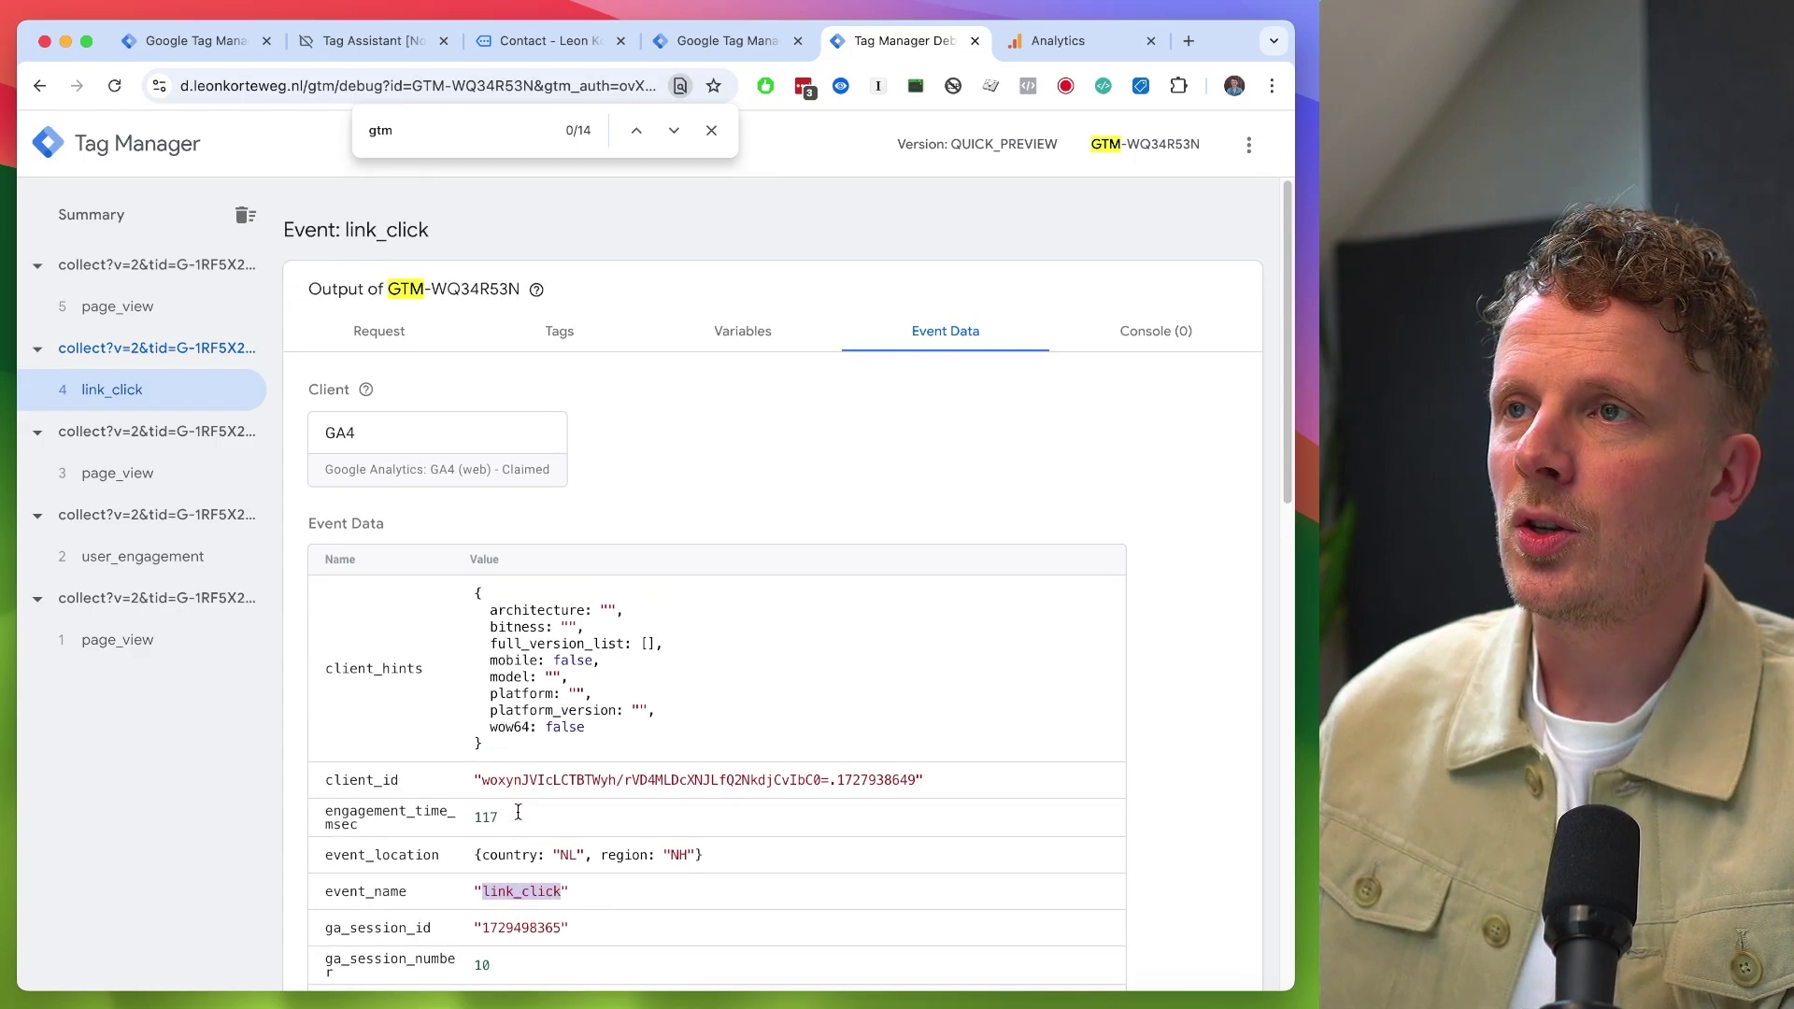
key(super+alt+Left)
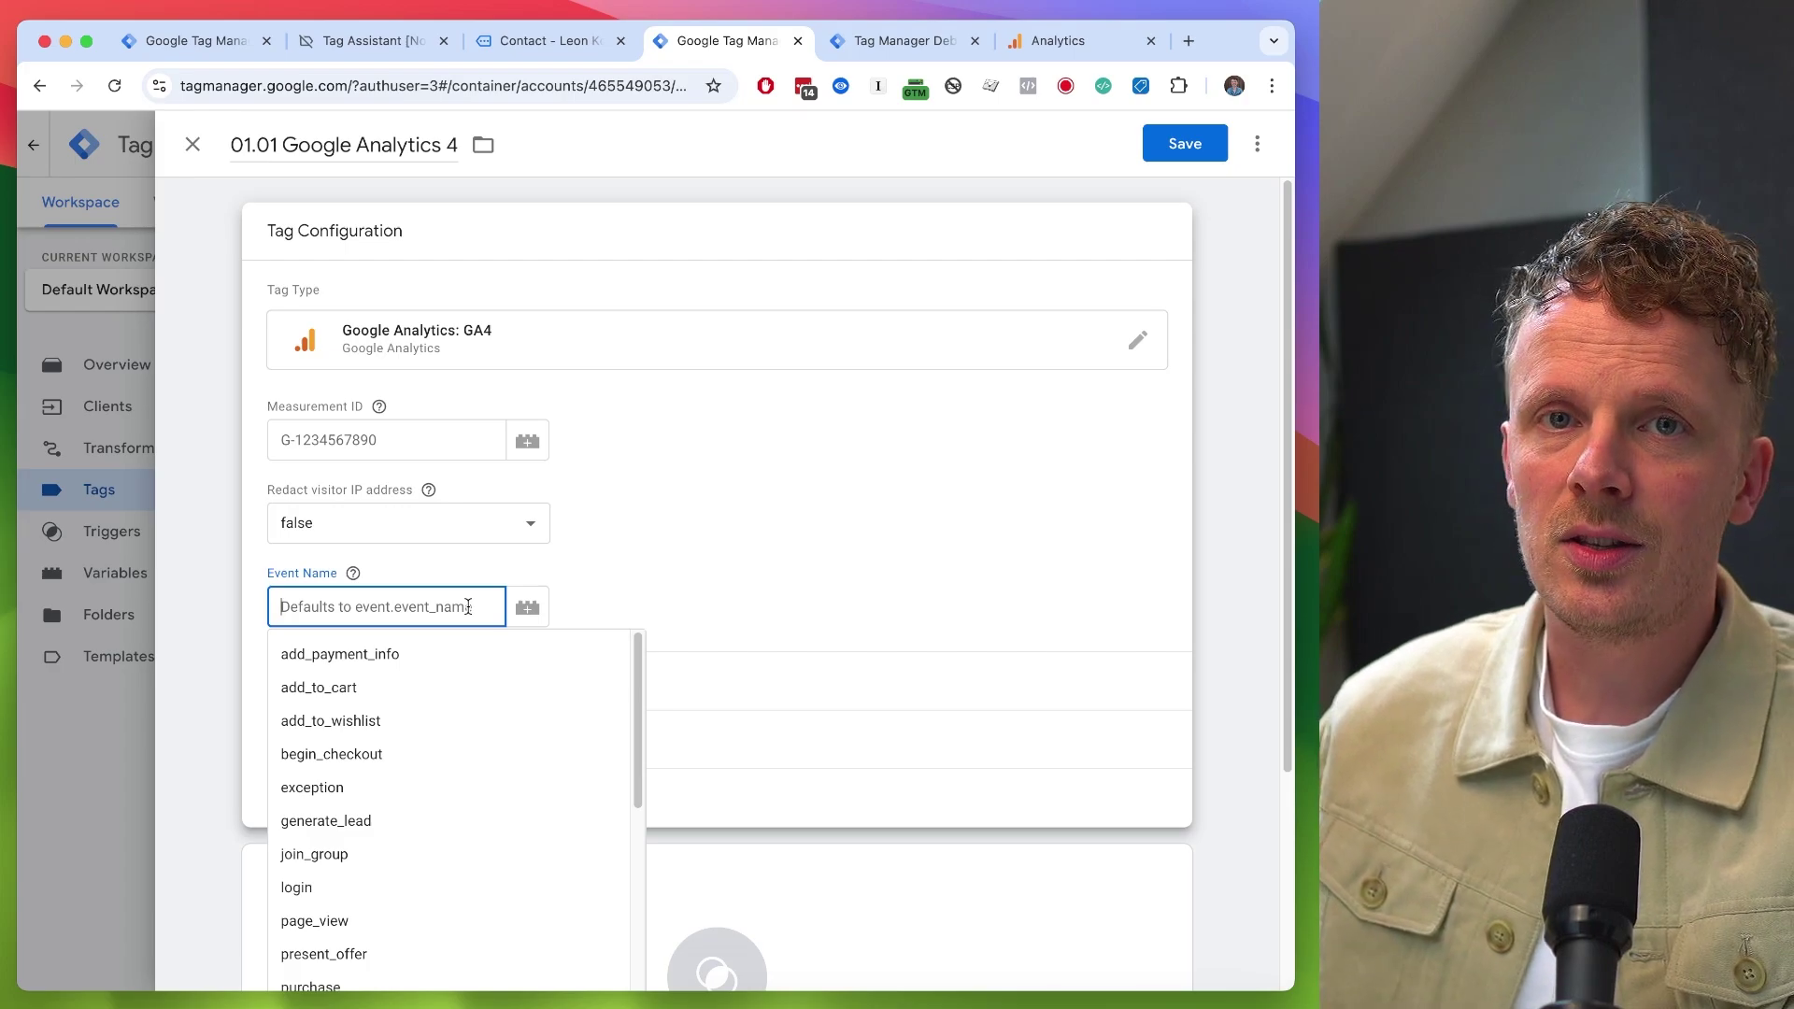
- From the GA4 tag's Triggering section, add a new trigger named 'All GA4 Events'
click(755, 557)
scroll(754, 556, down, 1)
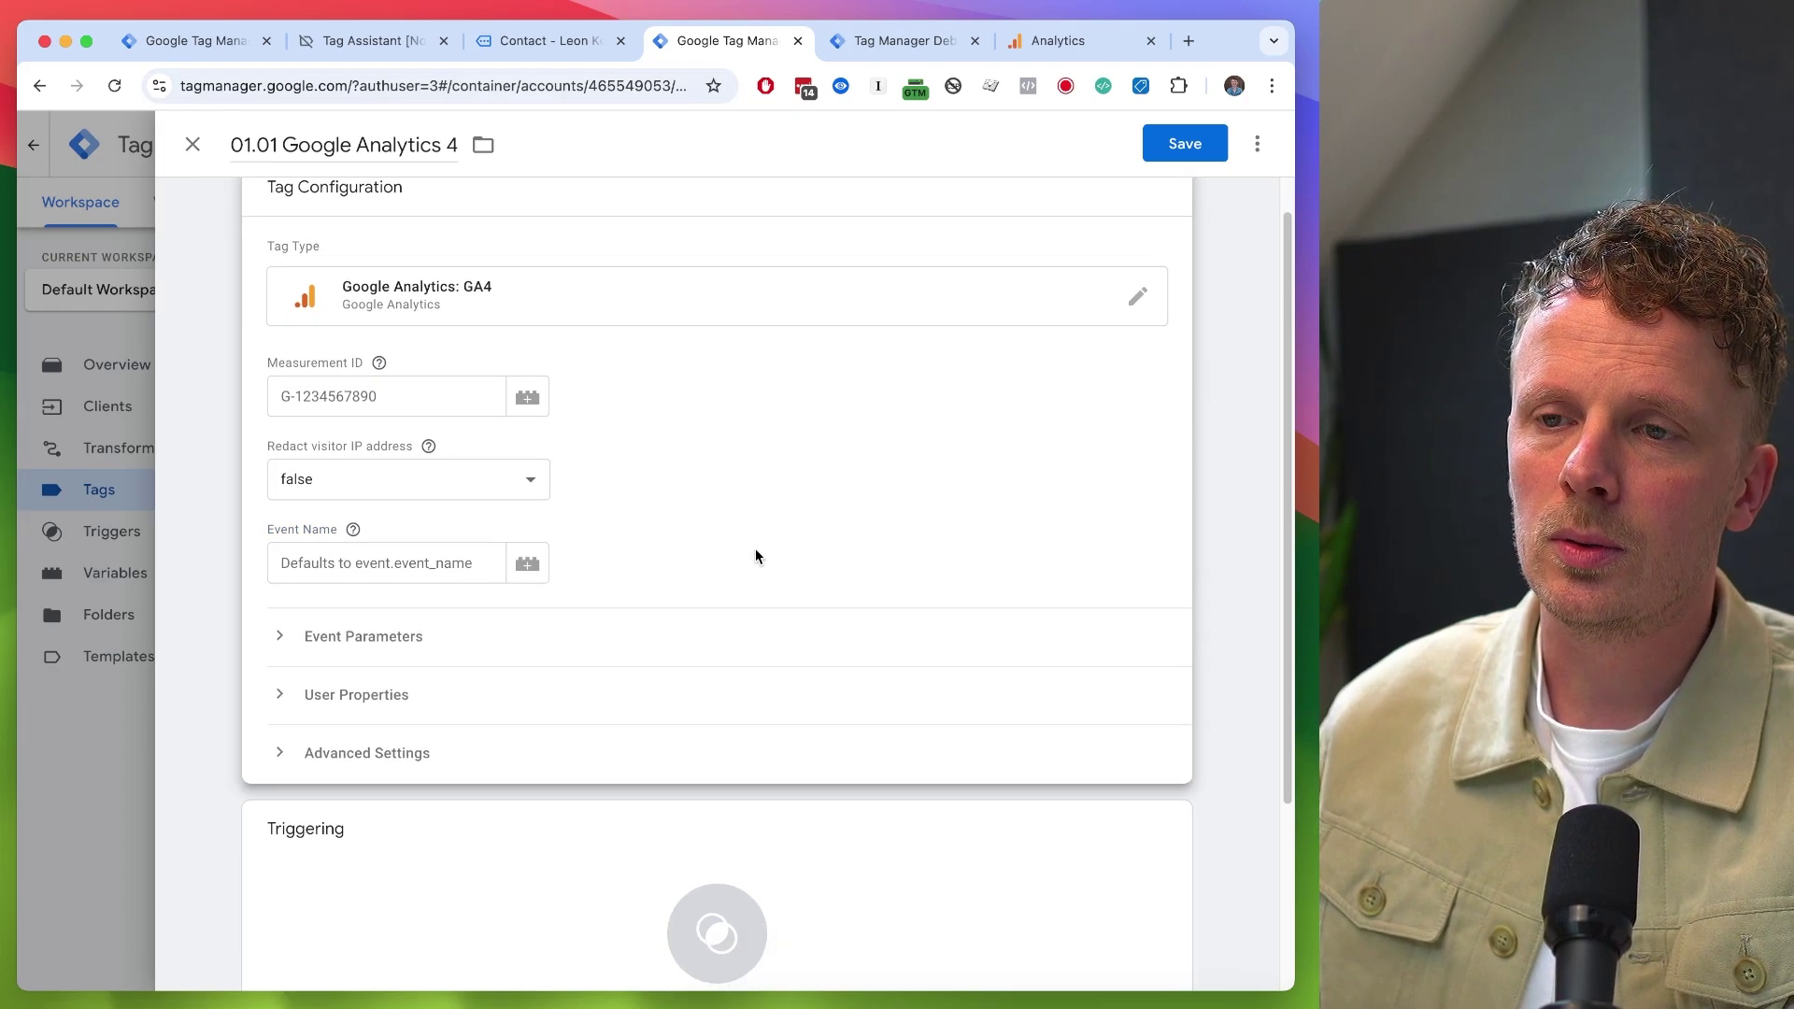
scroll(755, 557, up, 1)
scroll(755, 557, down, 3)
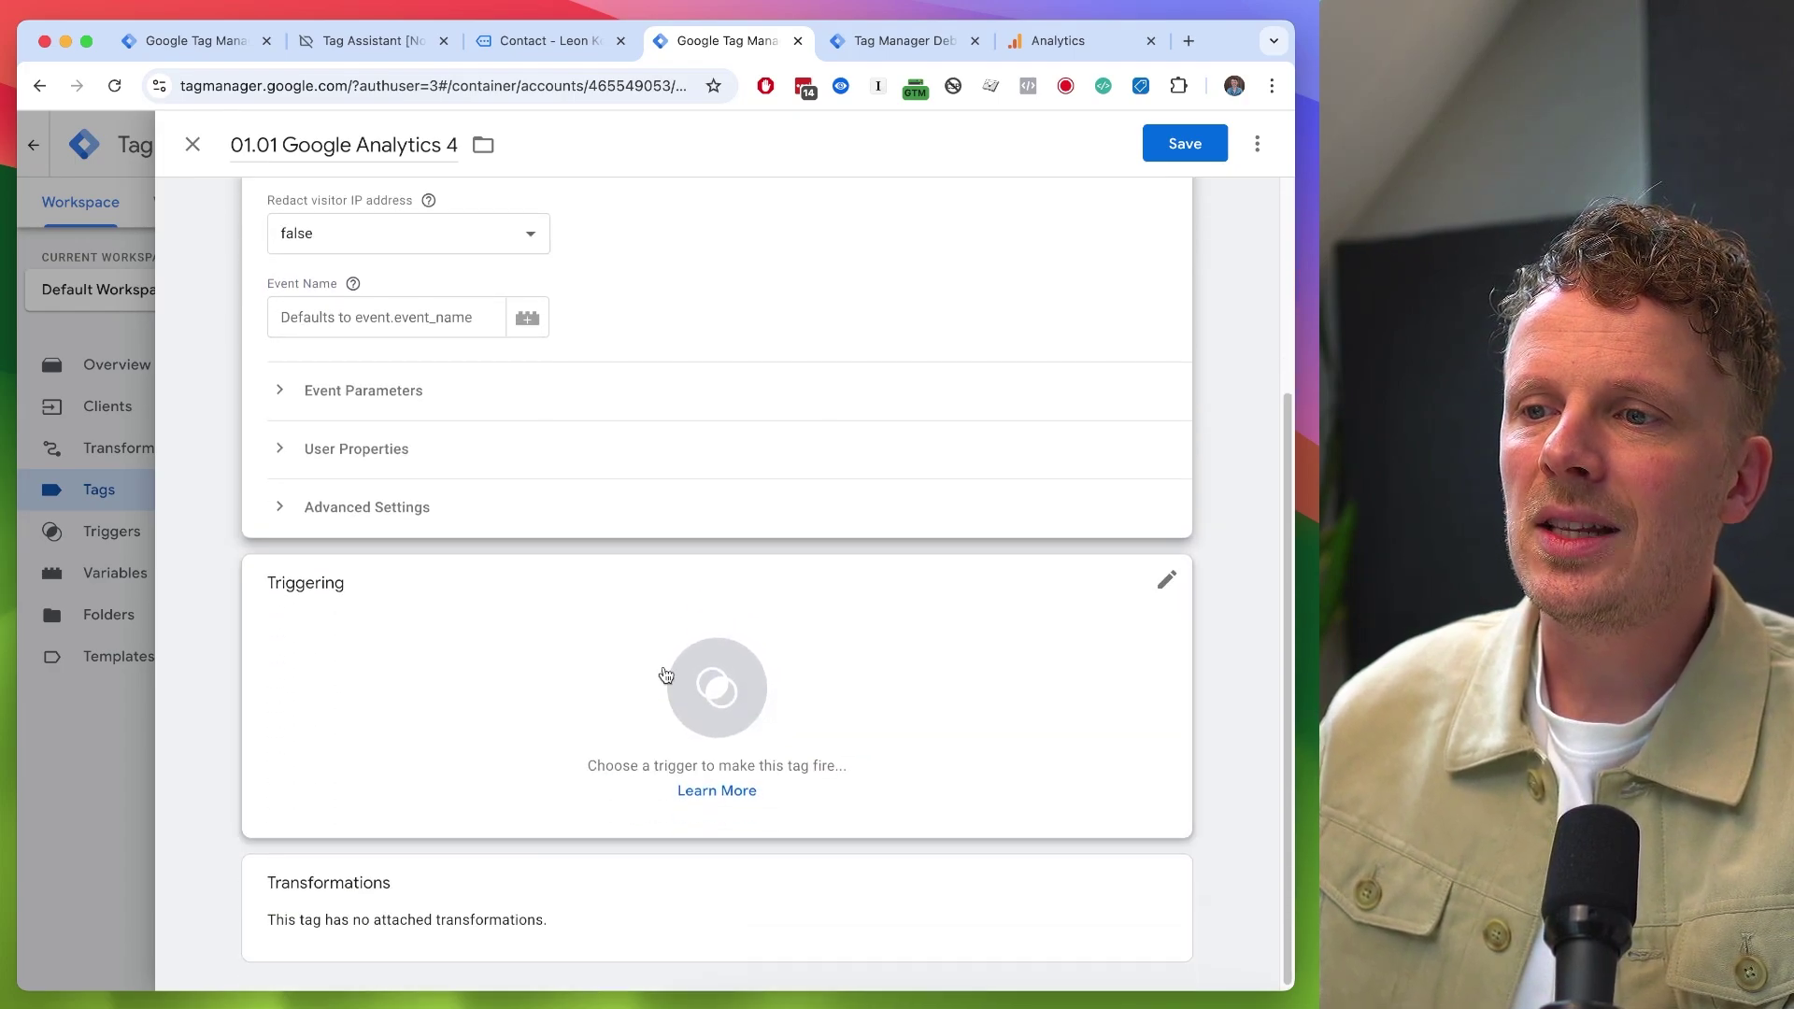
click(590, 750)
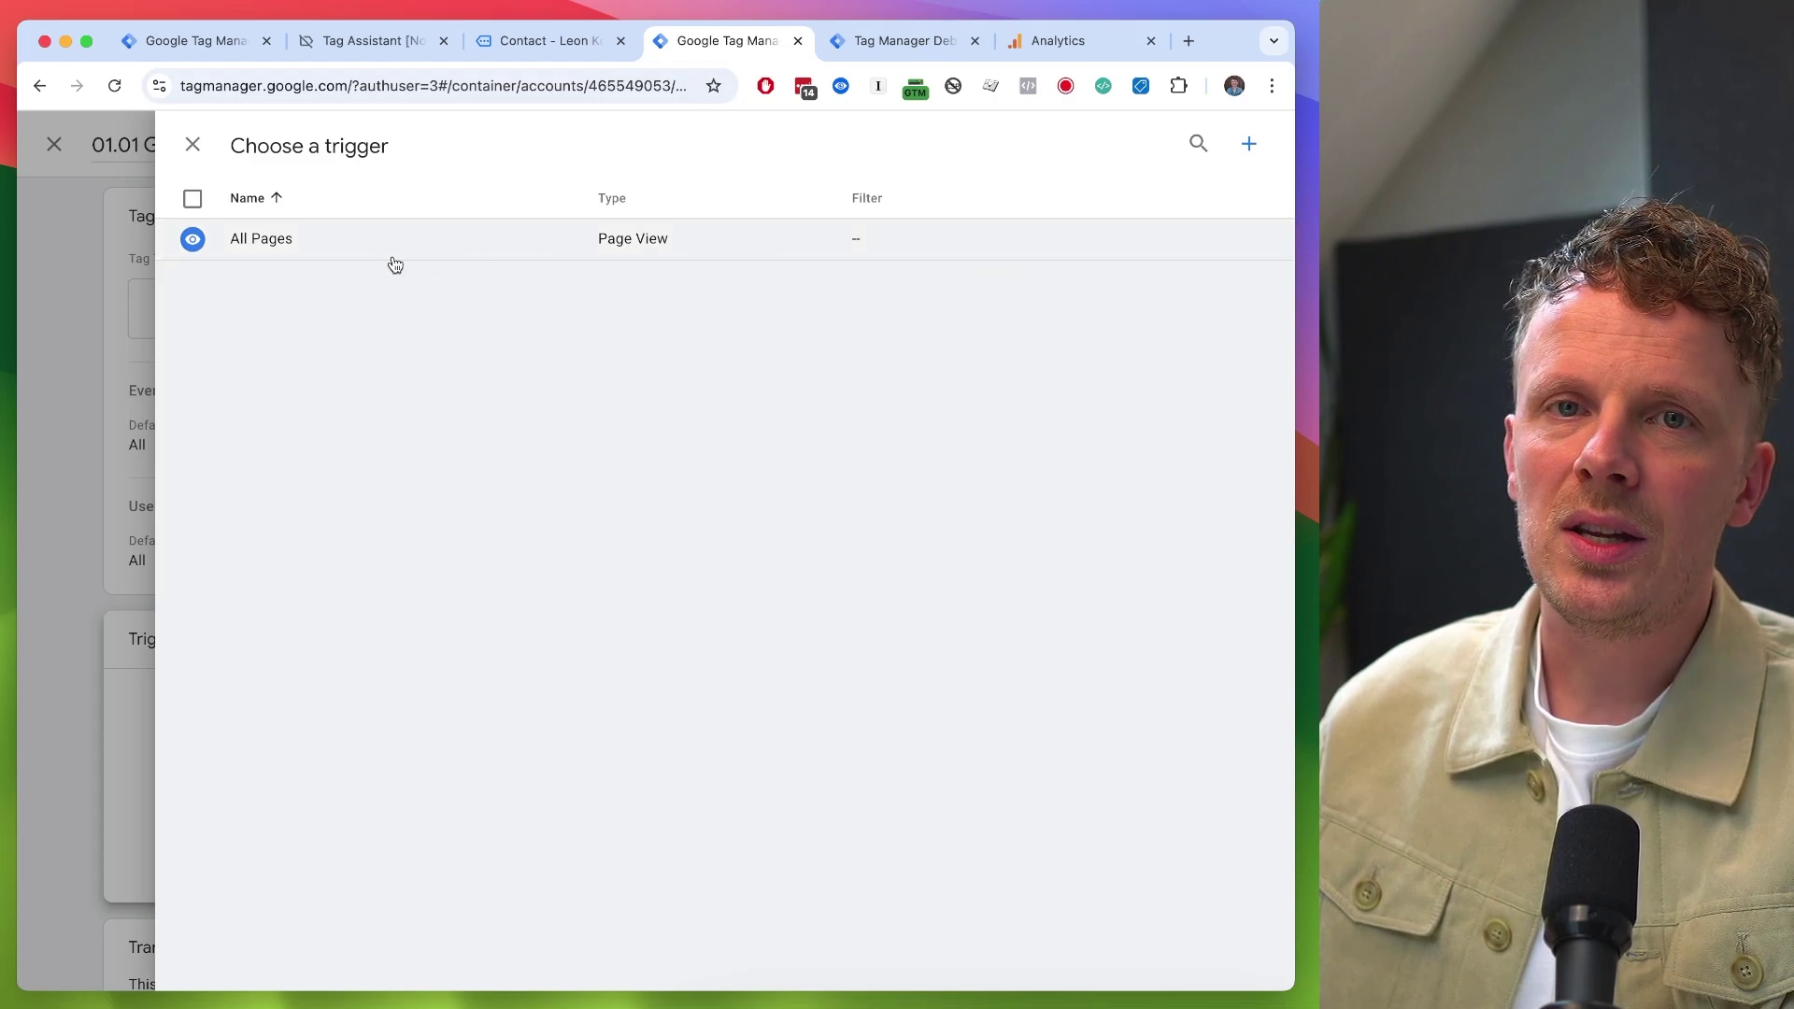
key(ctrl+Tab)
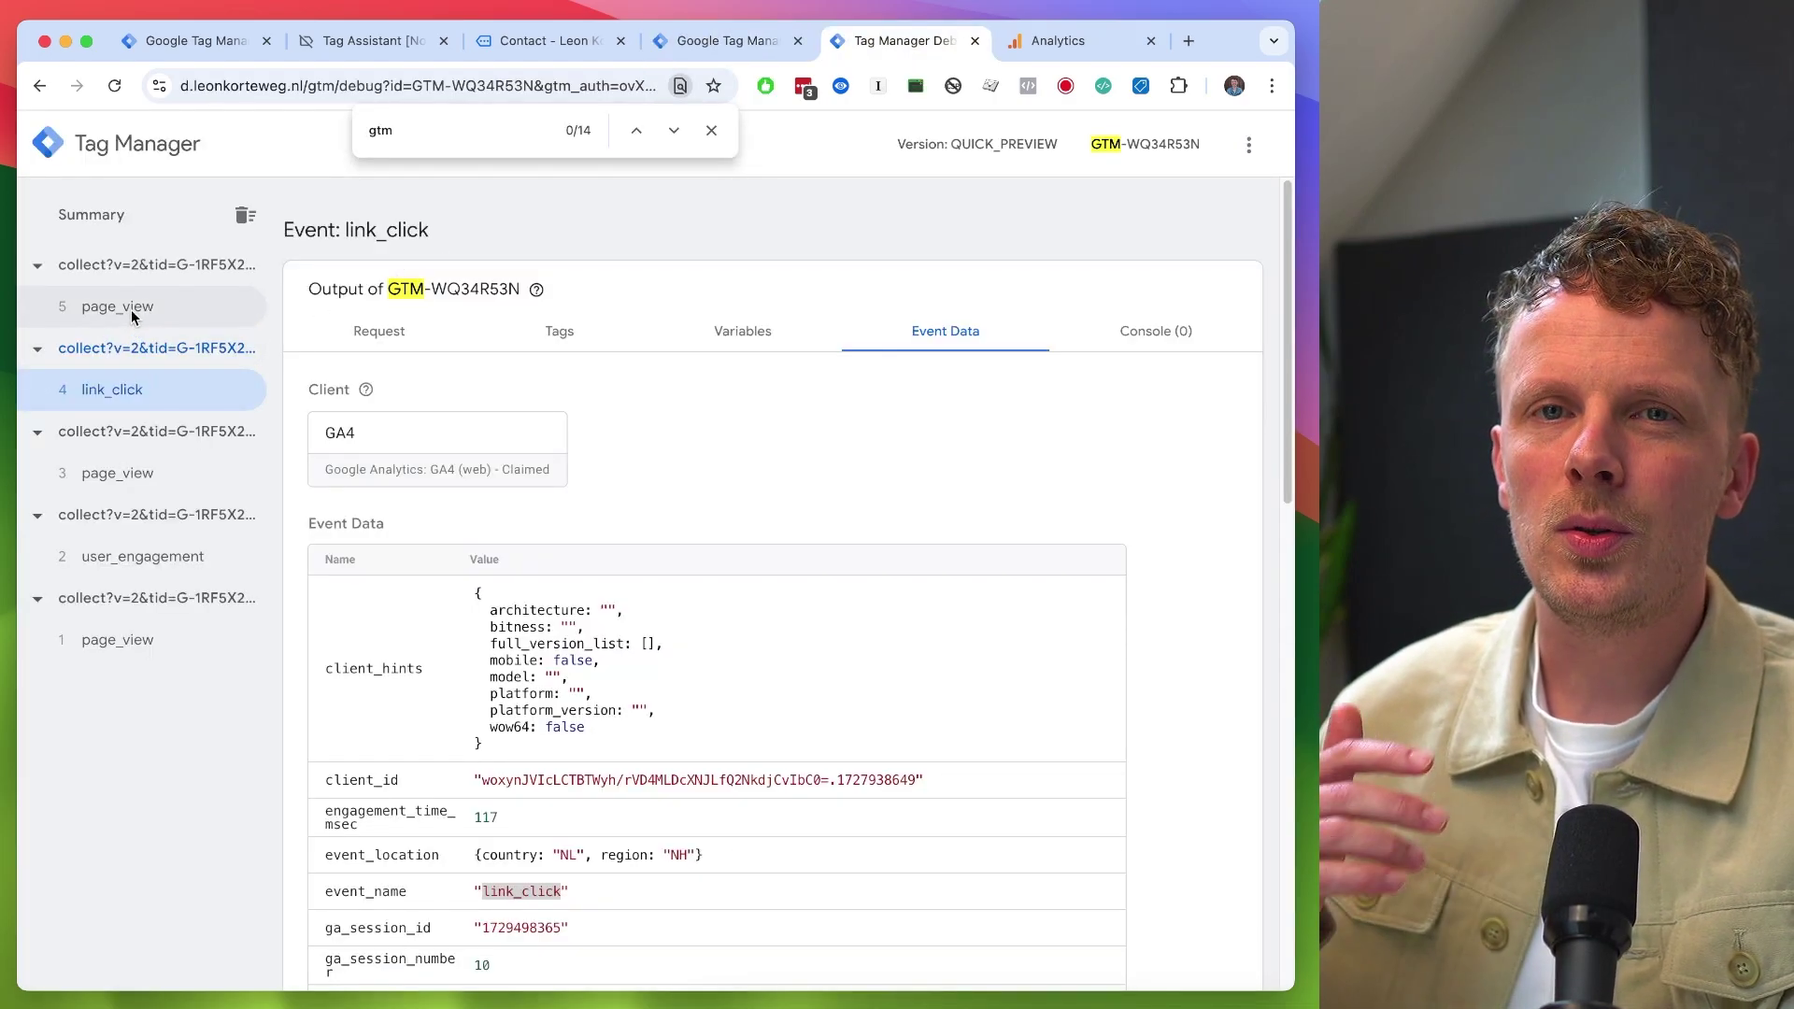
key(ctrl+shift+Tab)
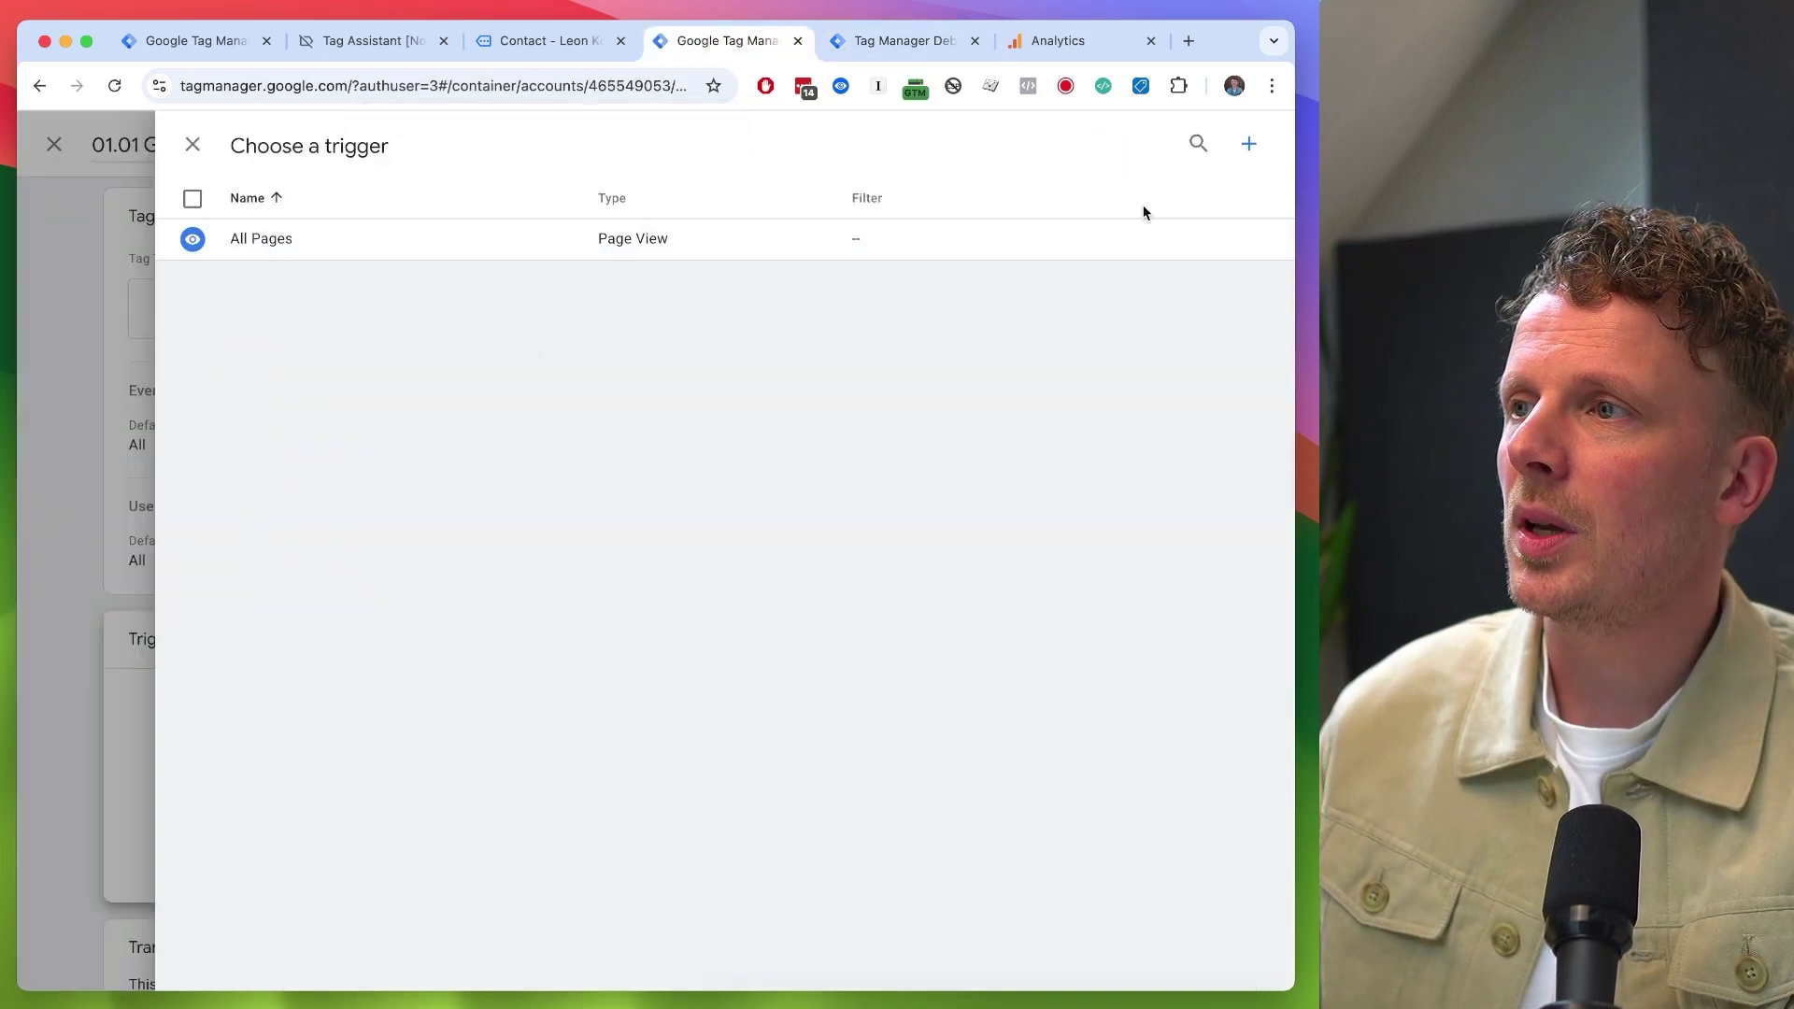
click(1249, 143)
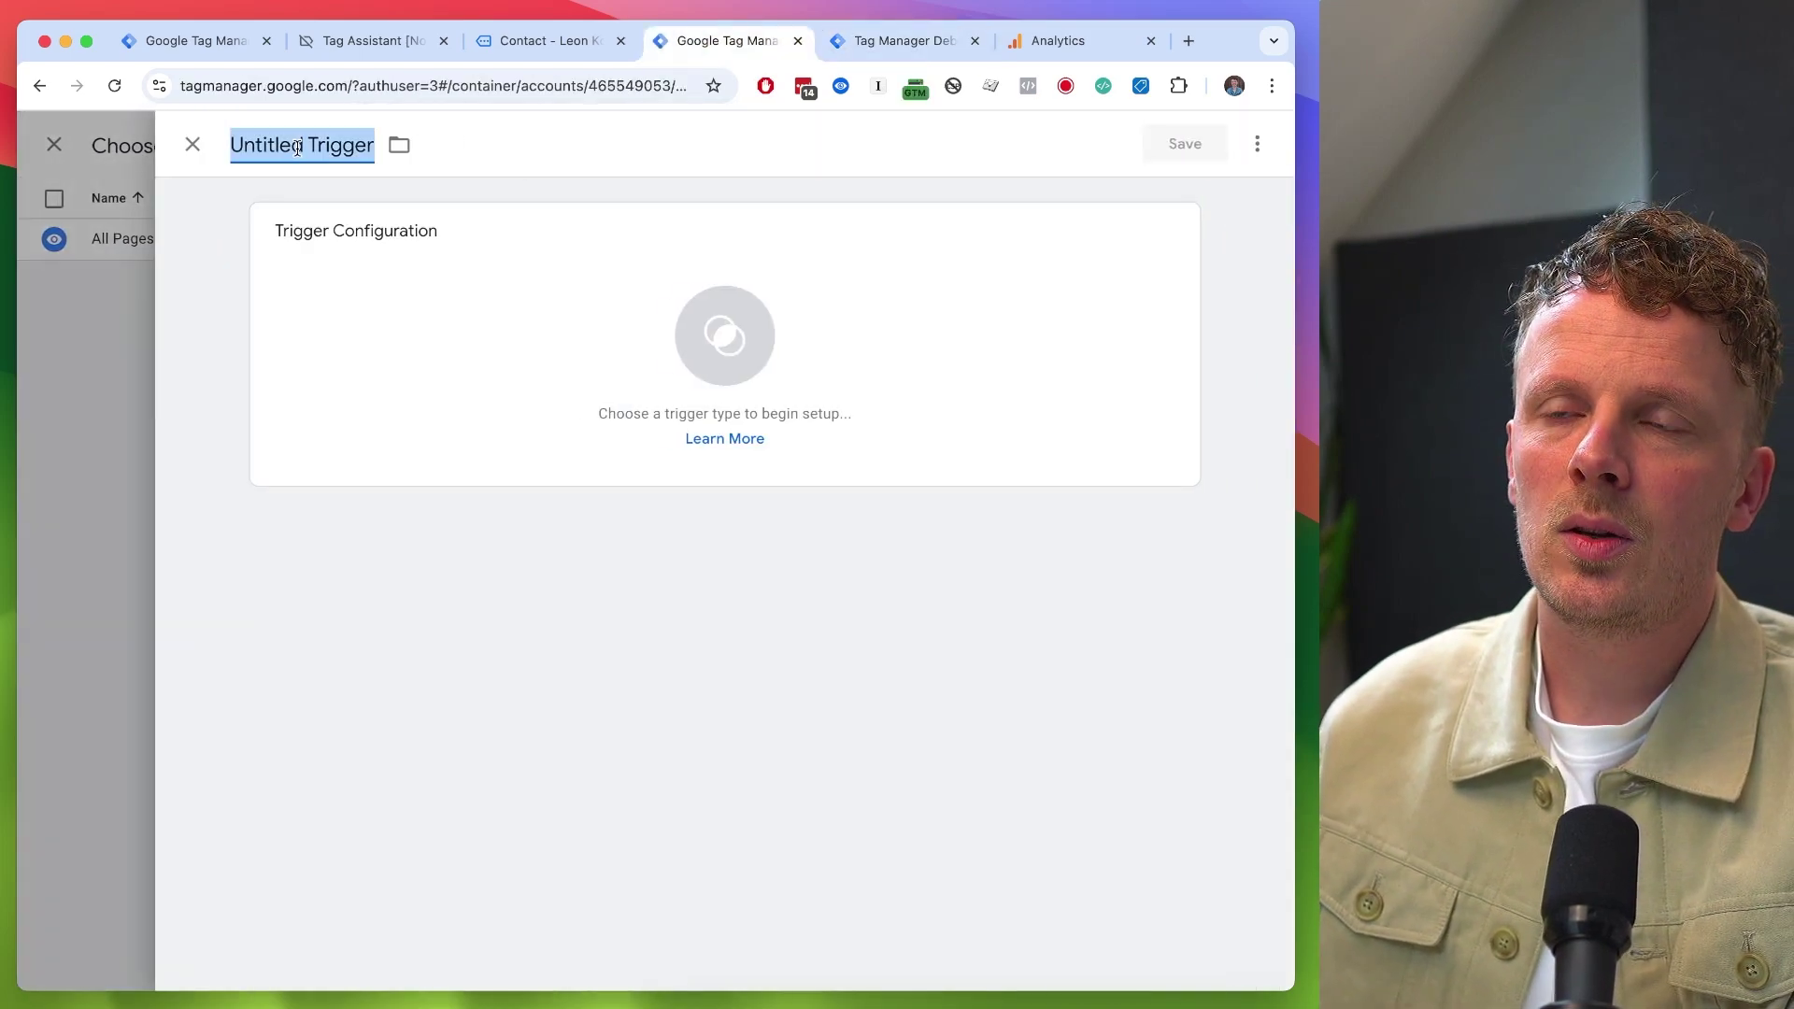
text(All GA4 Events)
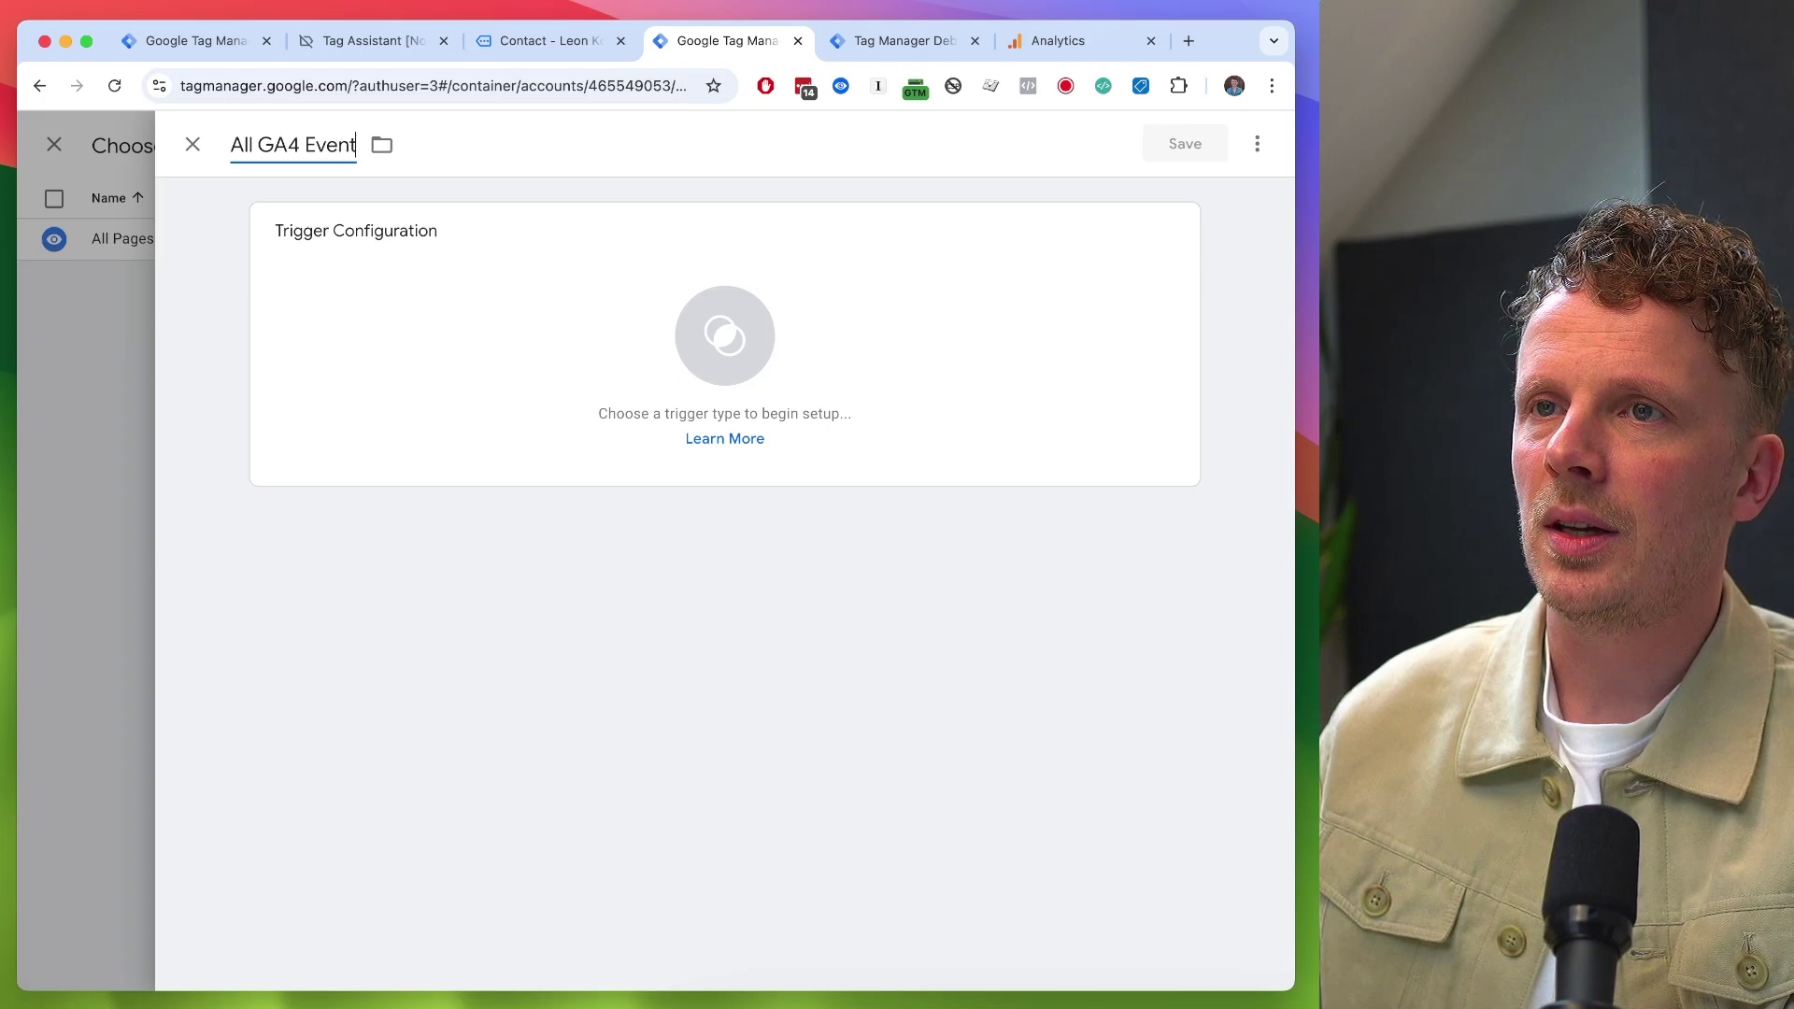
- Make it a Custom Event trigger matching event name '.*' as a regex
click(509, 333)
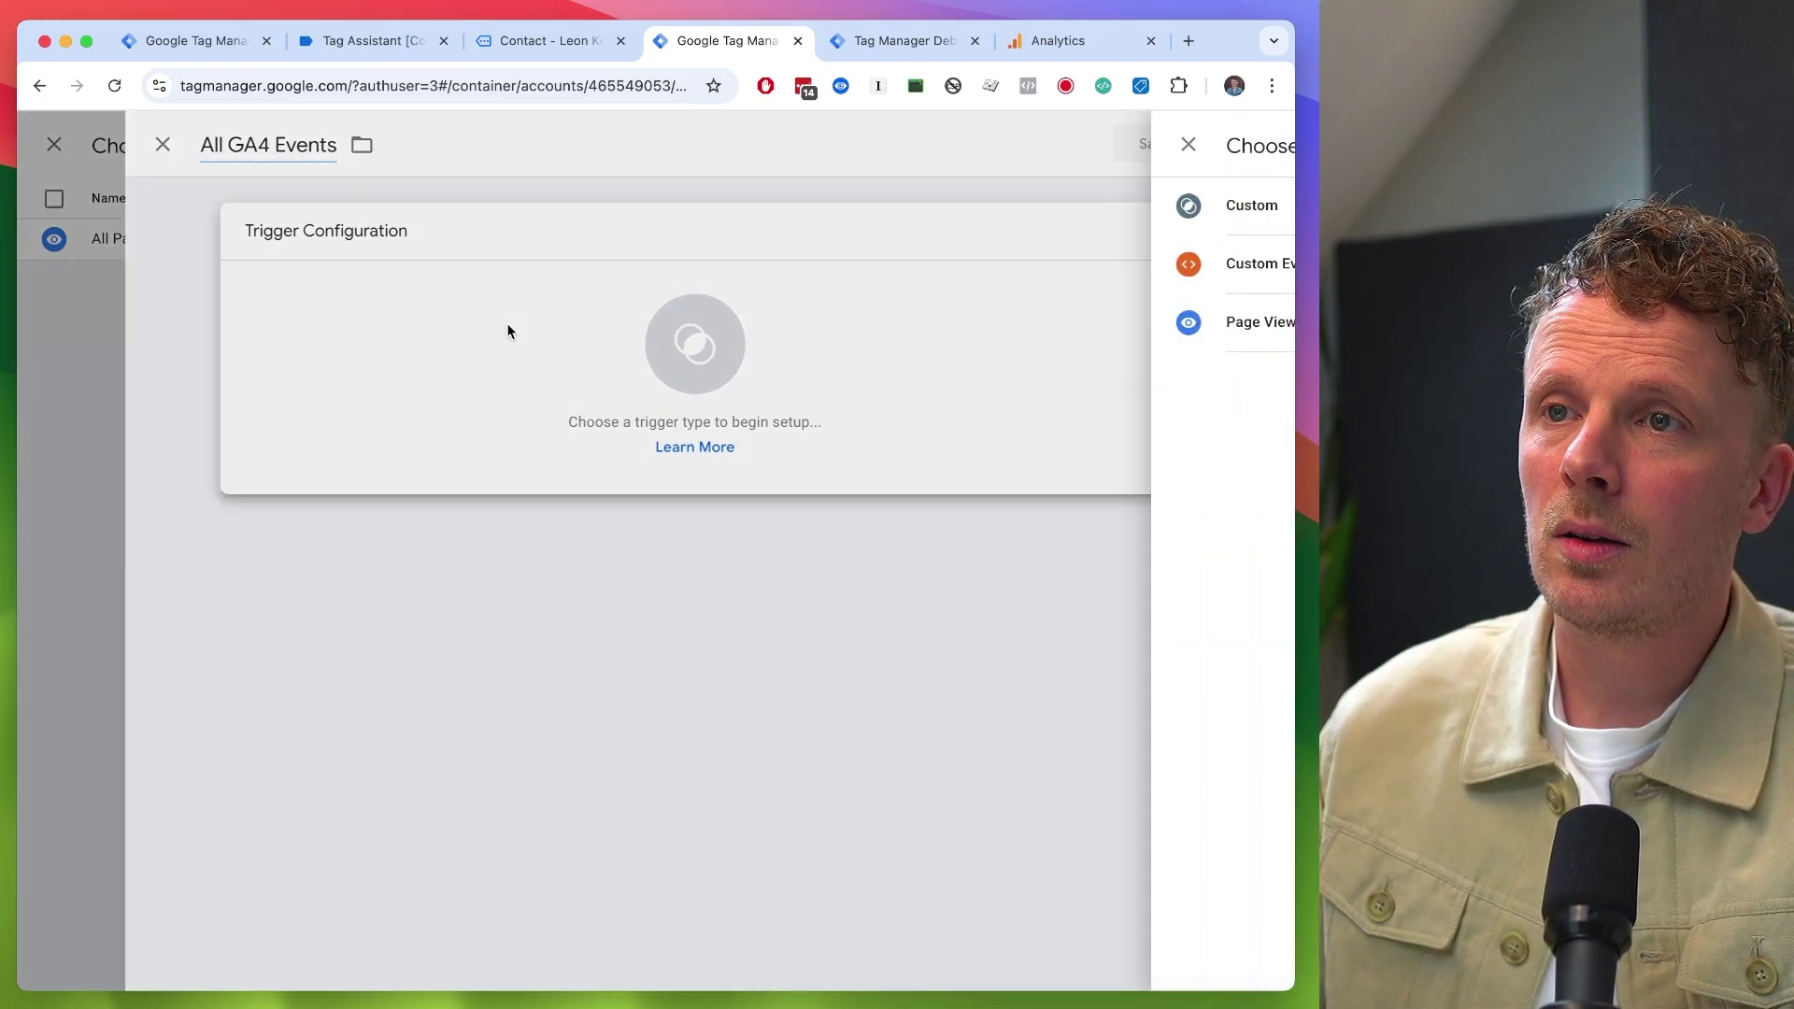
click(767, 280)
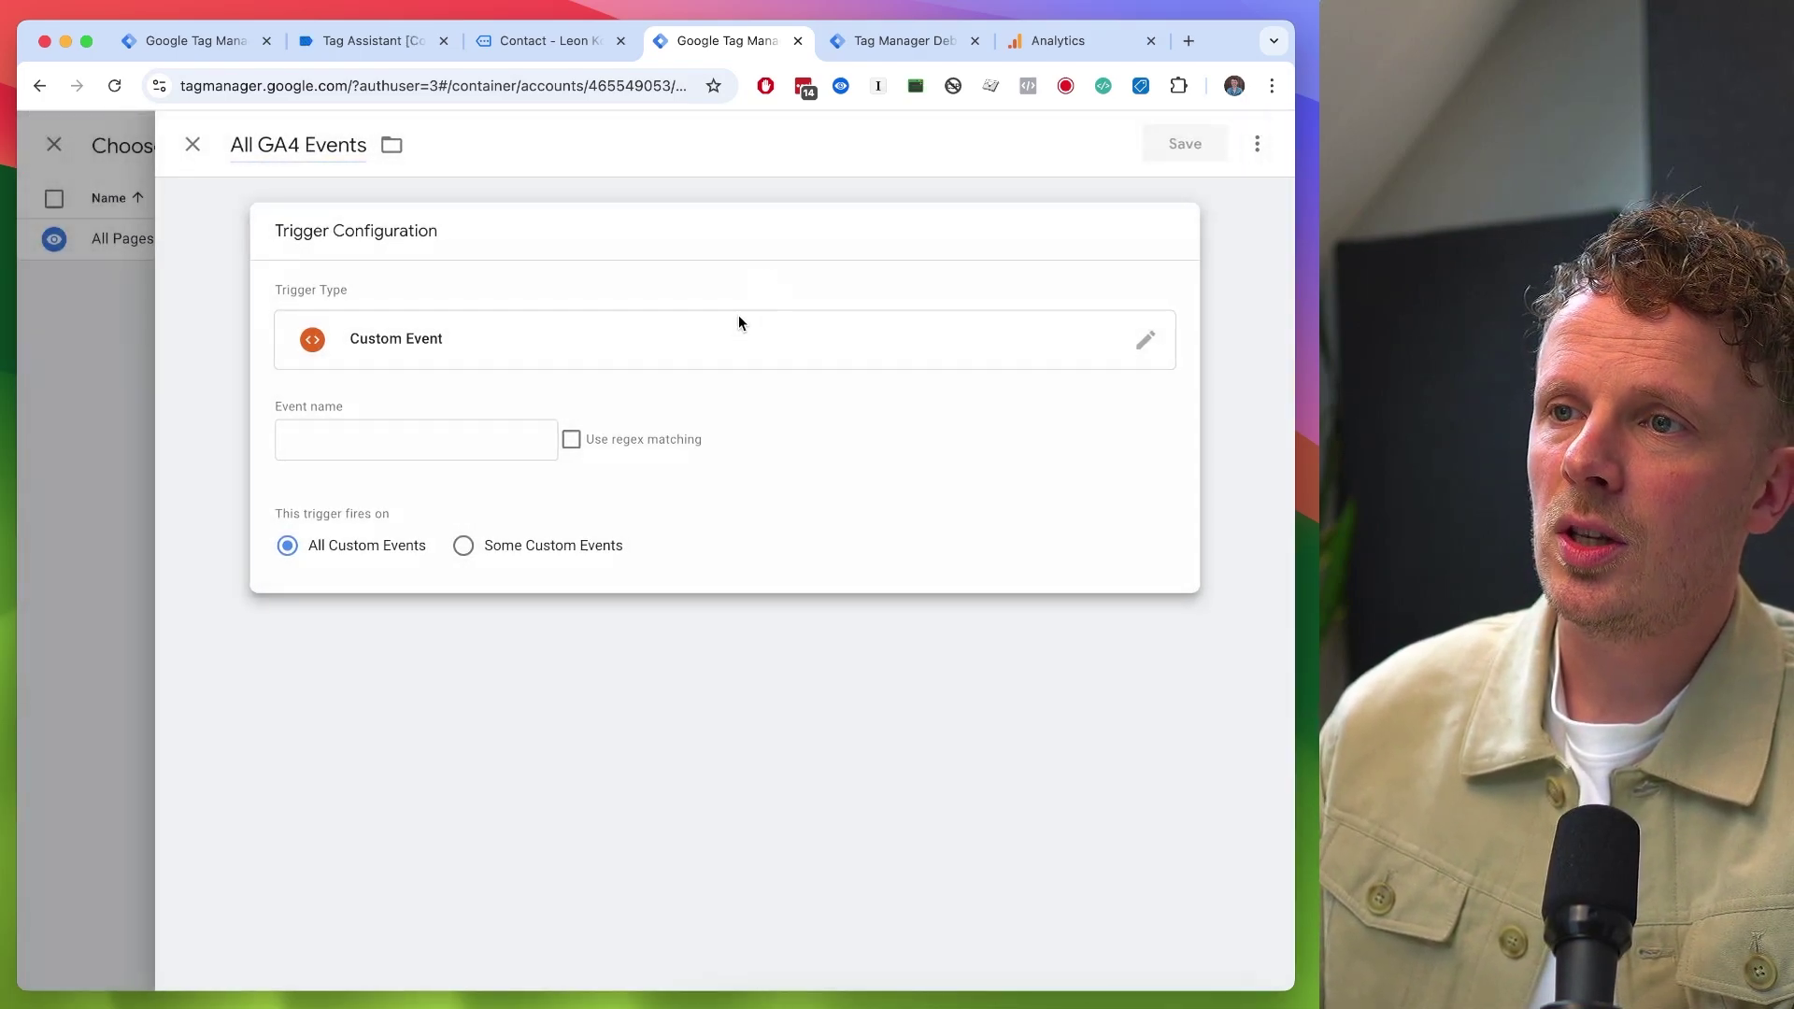
click(570, 440)
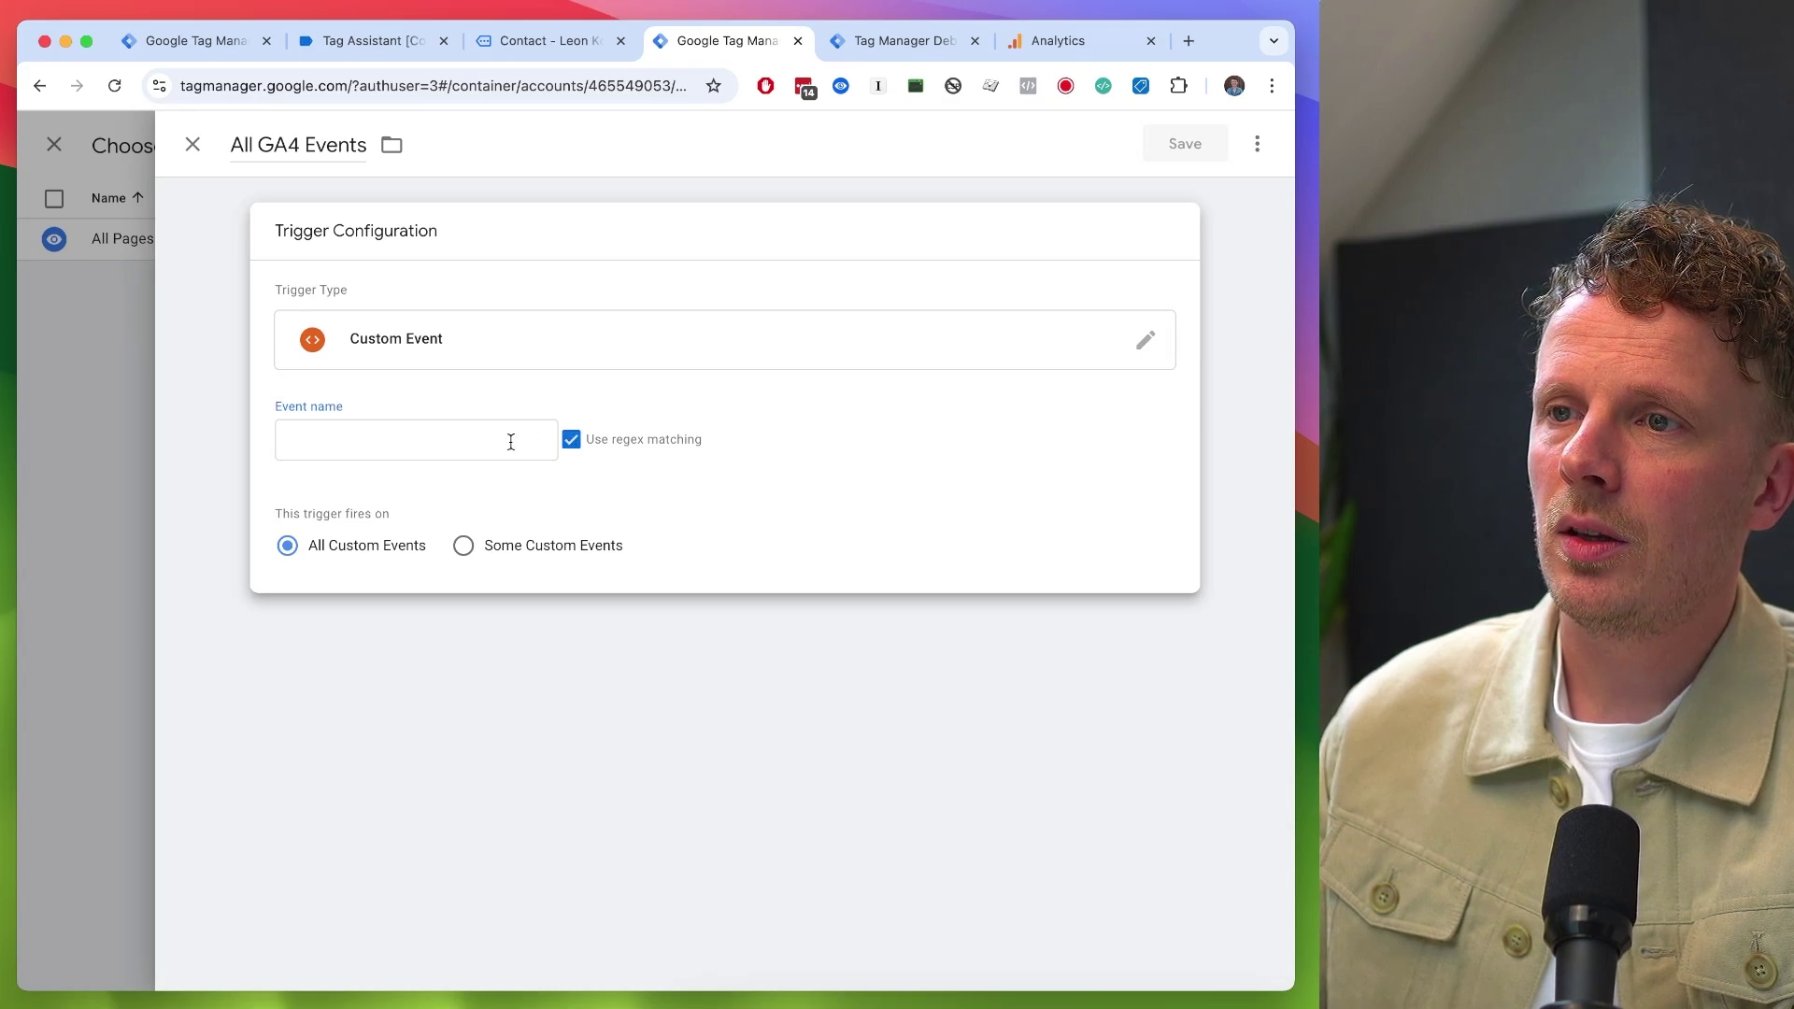
click(447, 444)
text(.*)
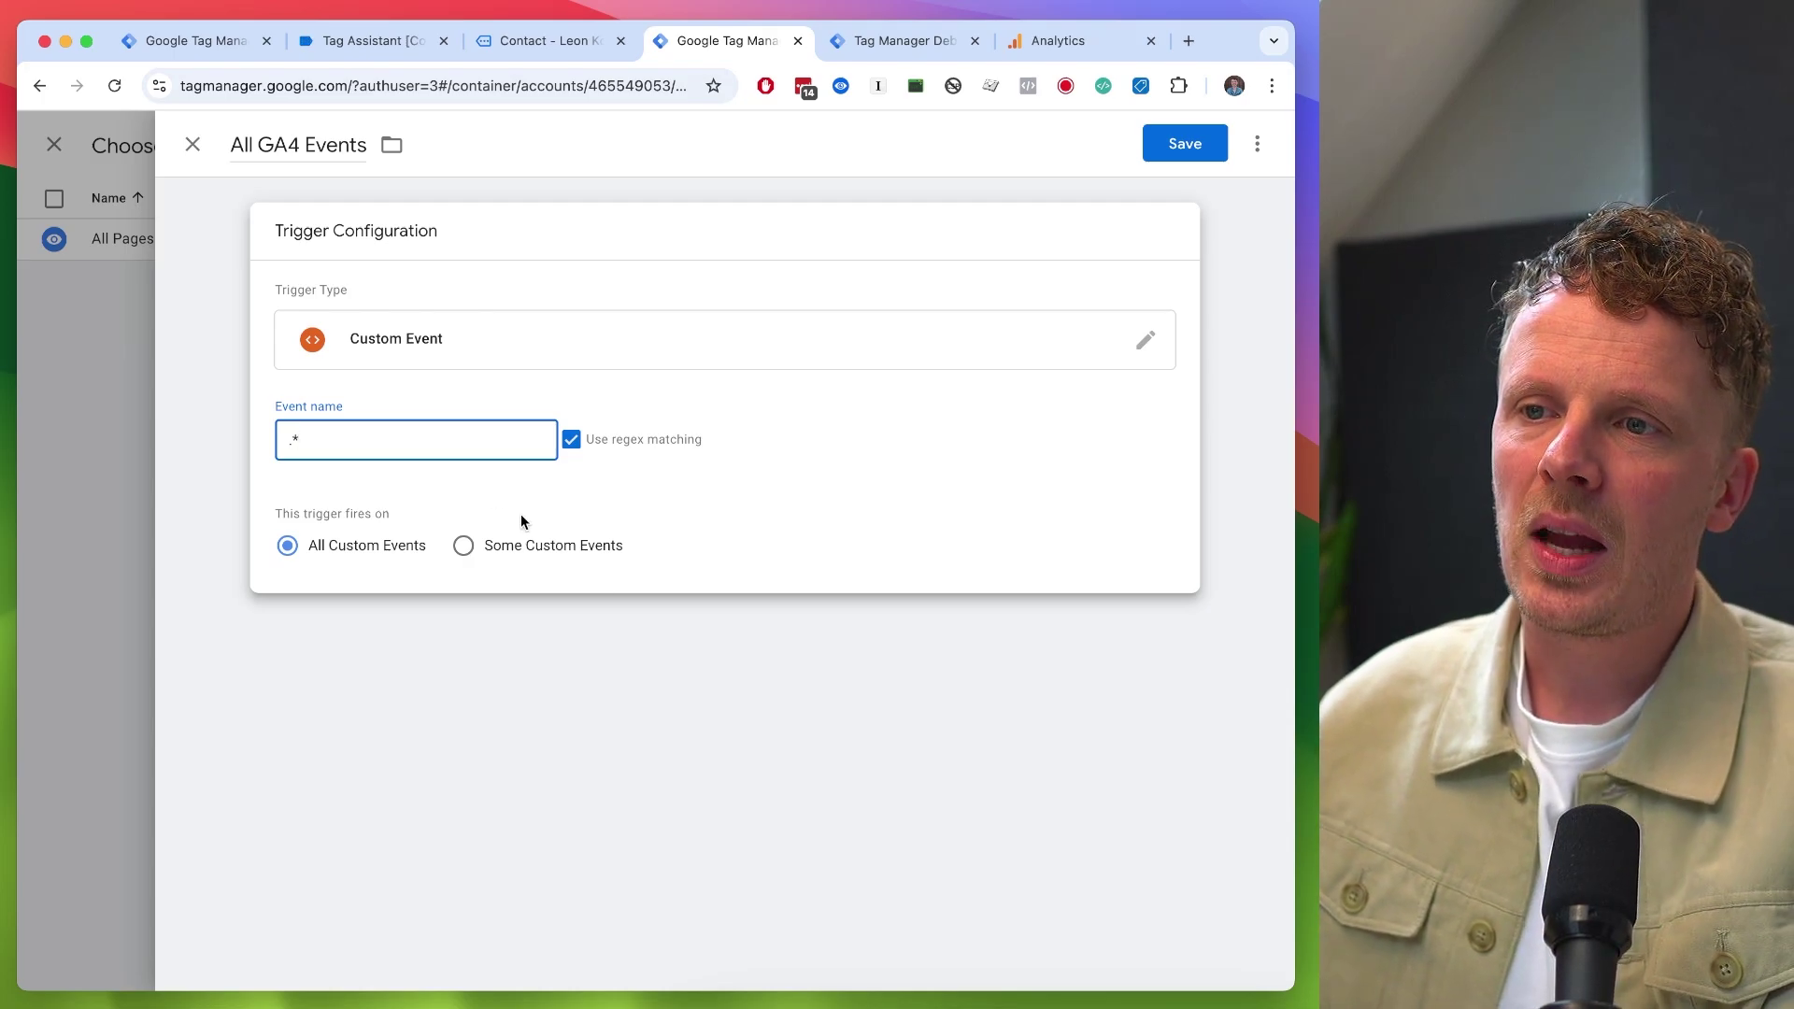
- Drop the trial 'does not contain link' condition, fire on All Custom Events, and save trigger and tag
click(577, 553)
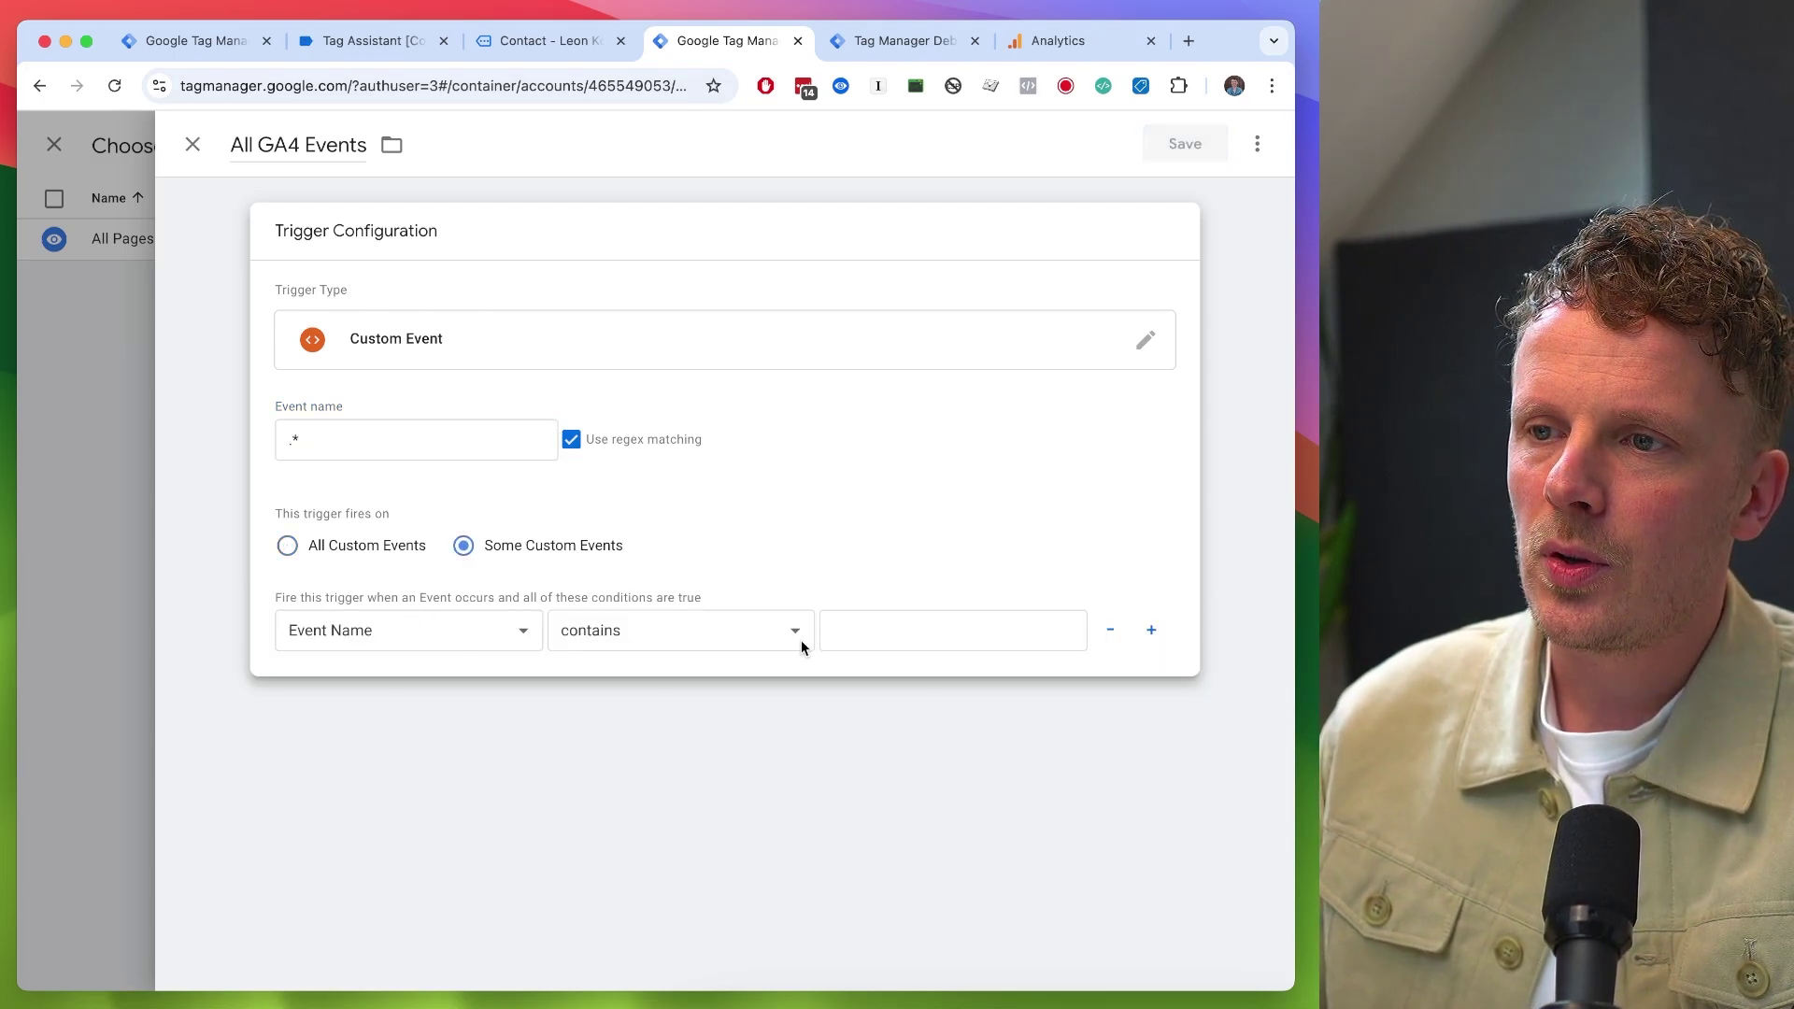
click(690, 630)
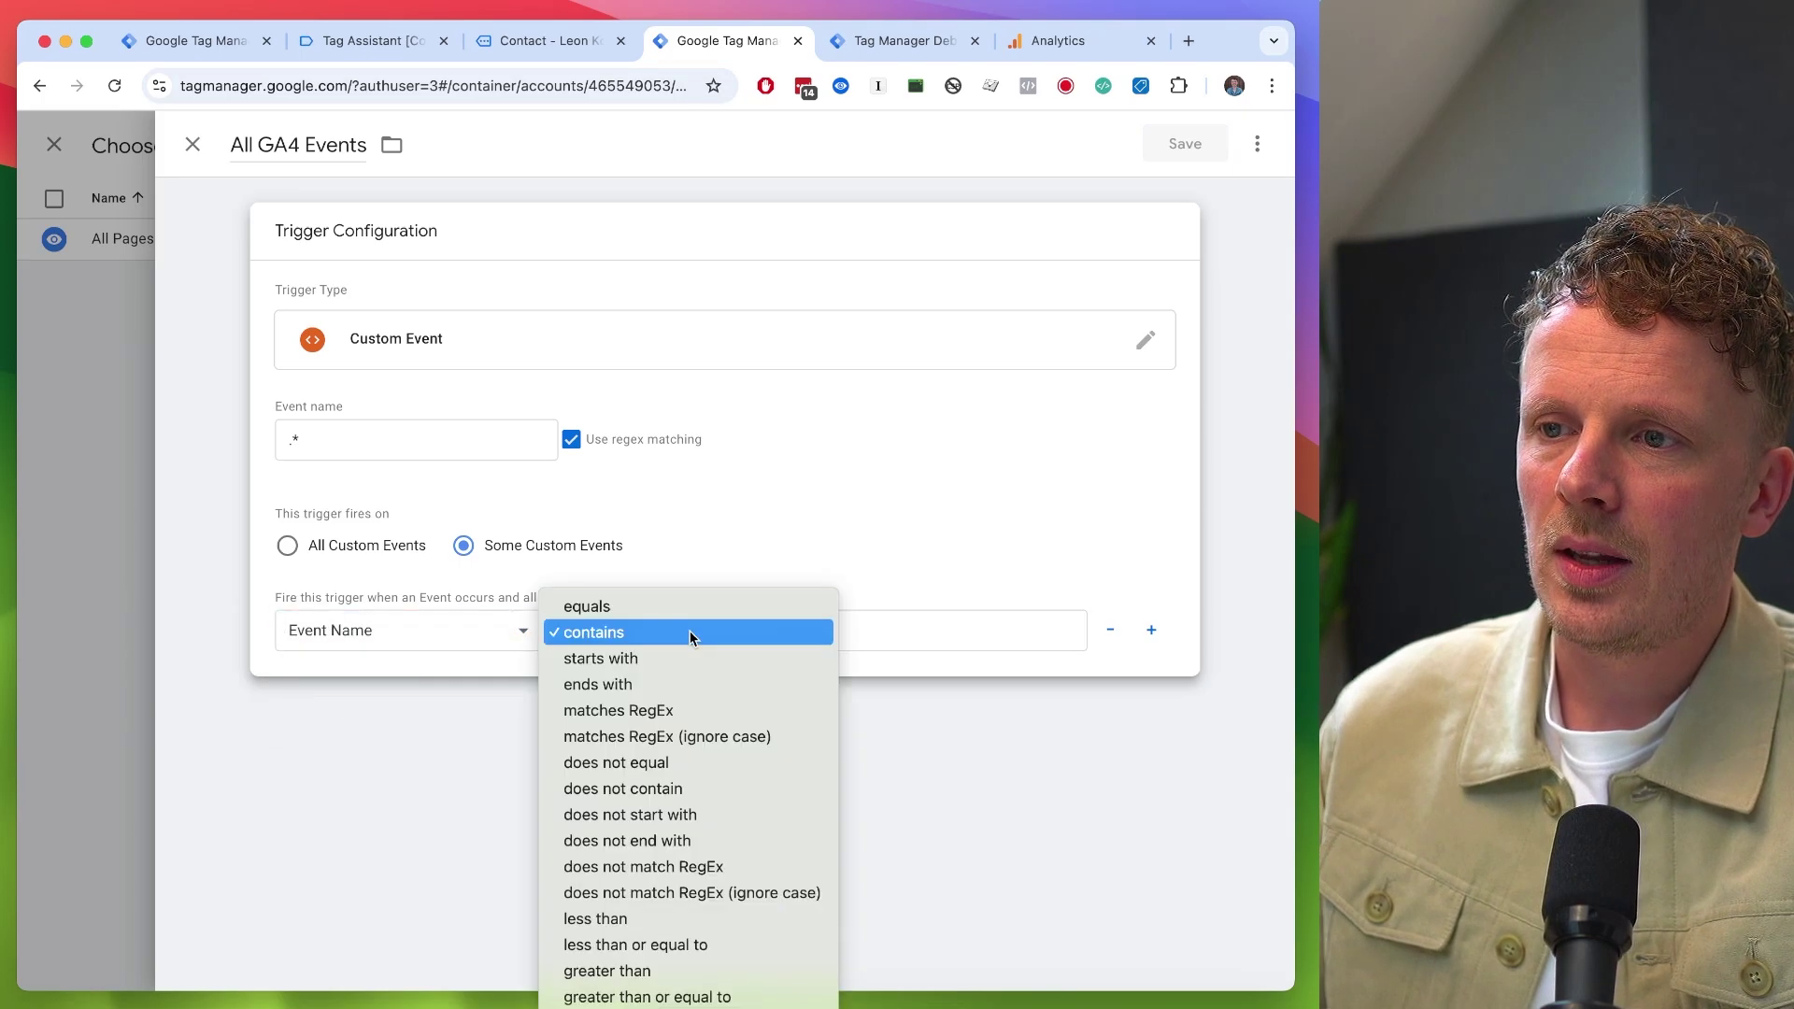
click(666, 788)
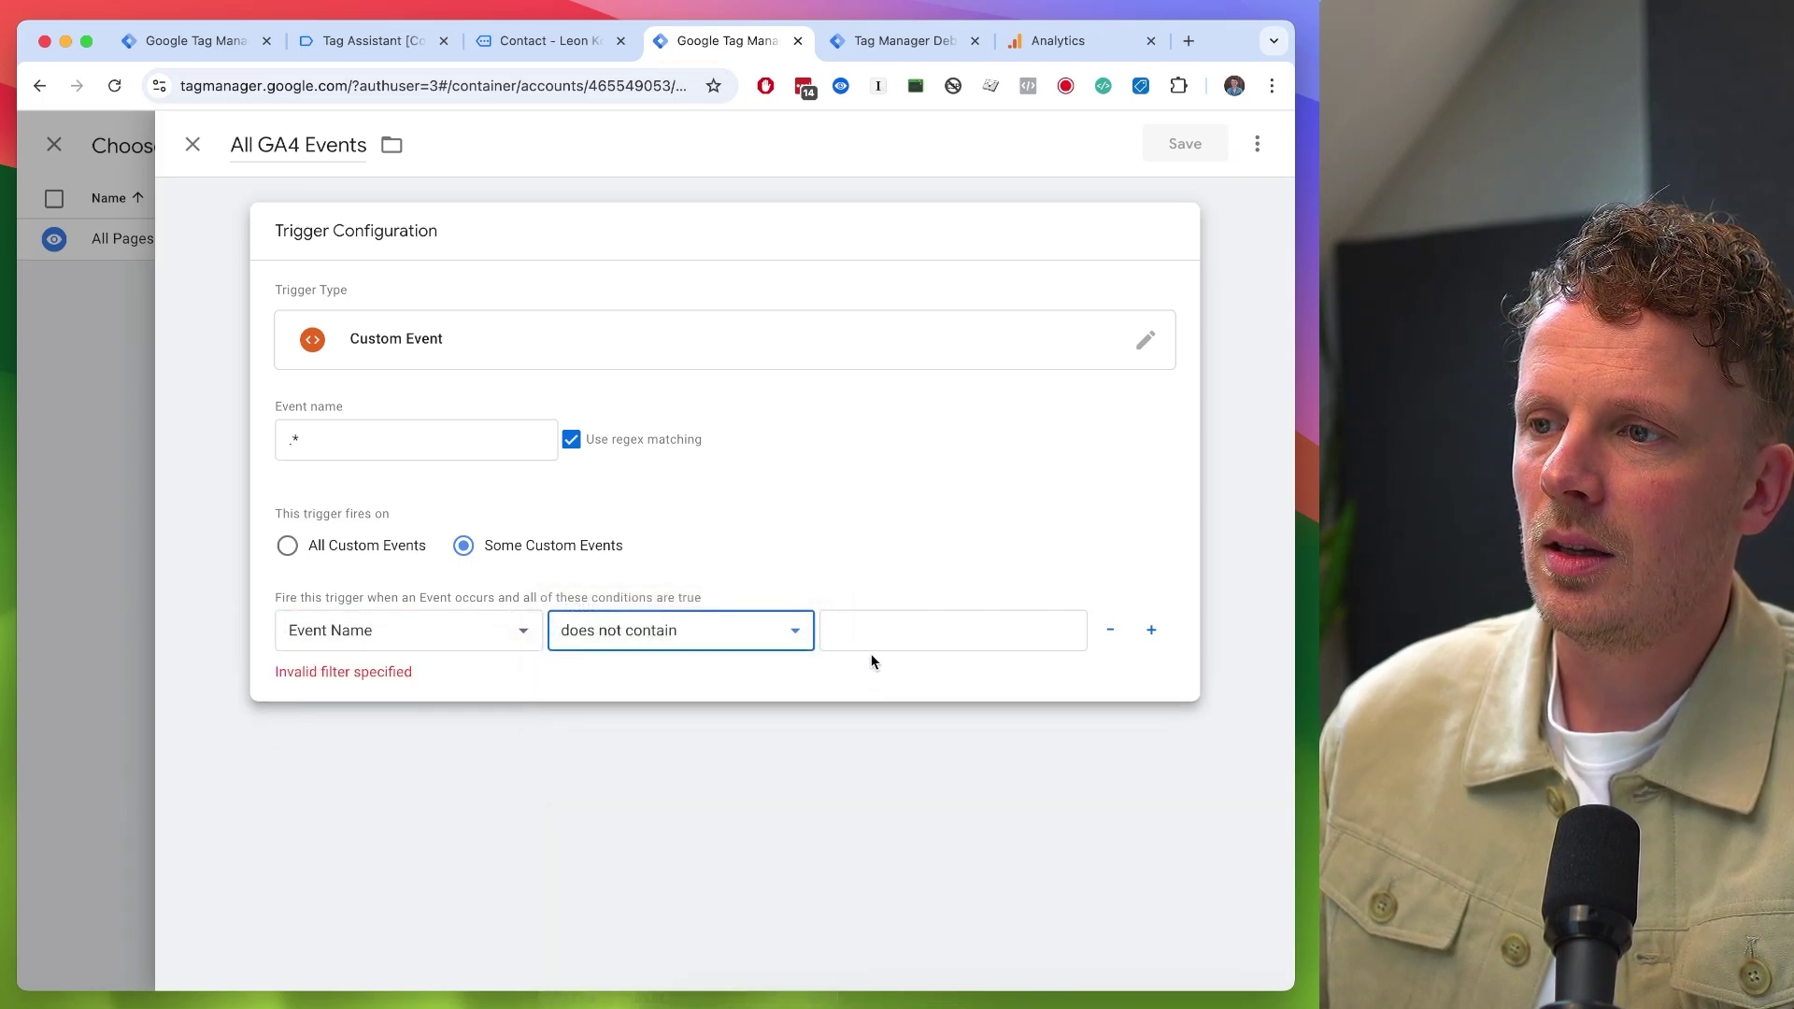
click(876, 639)
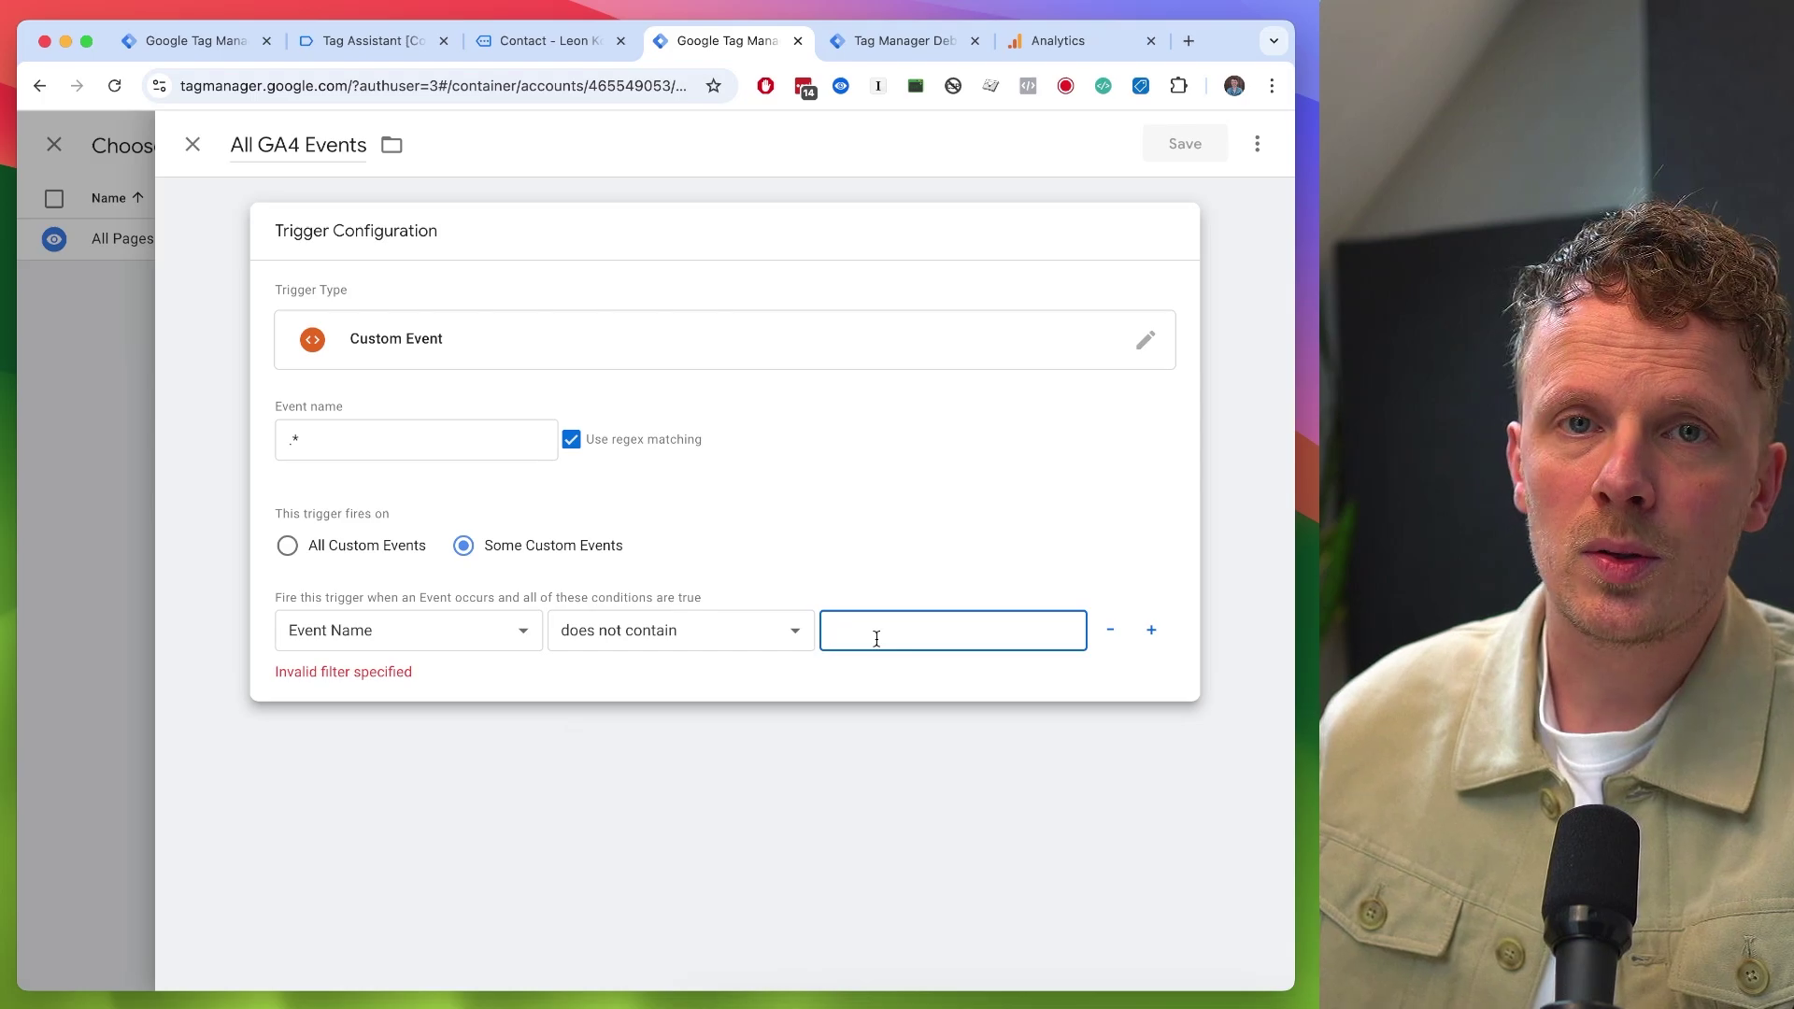
text(link_click)
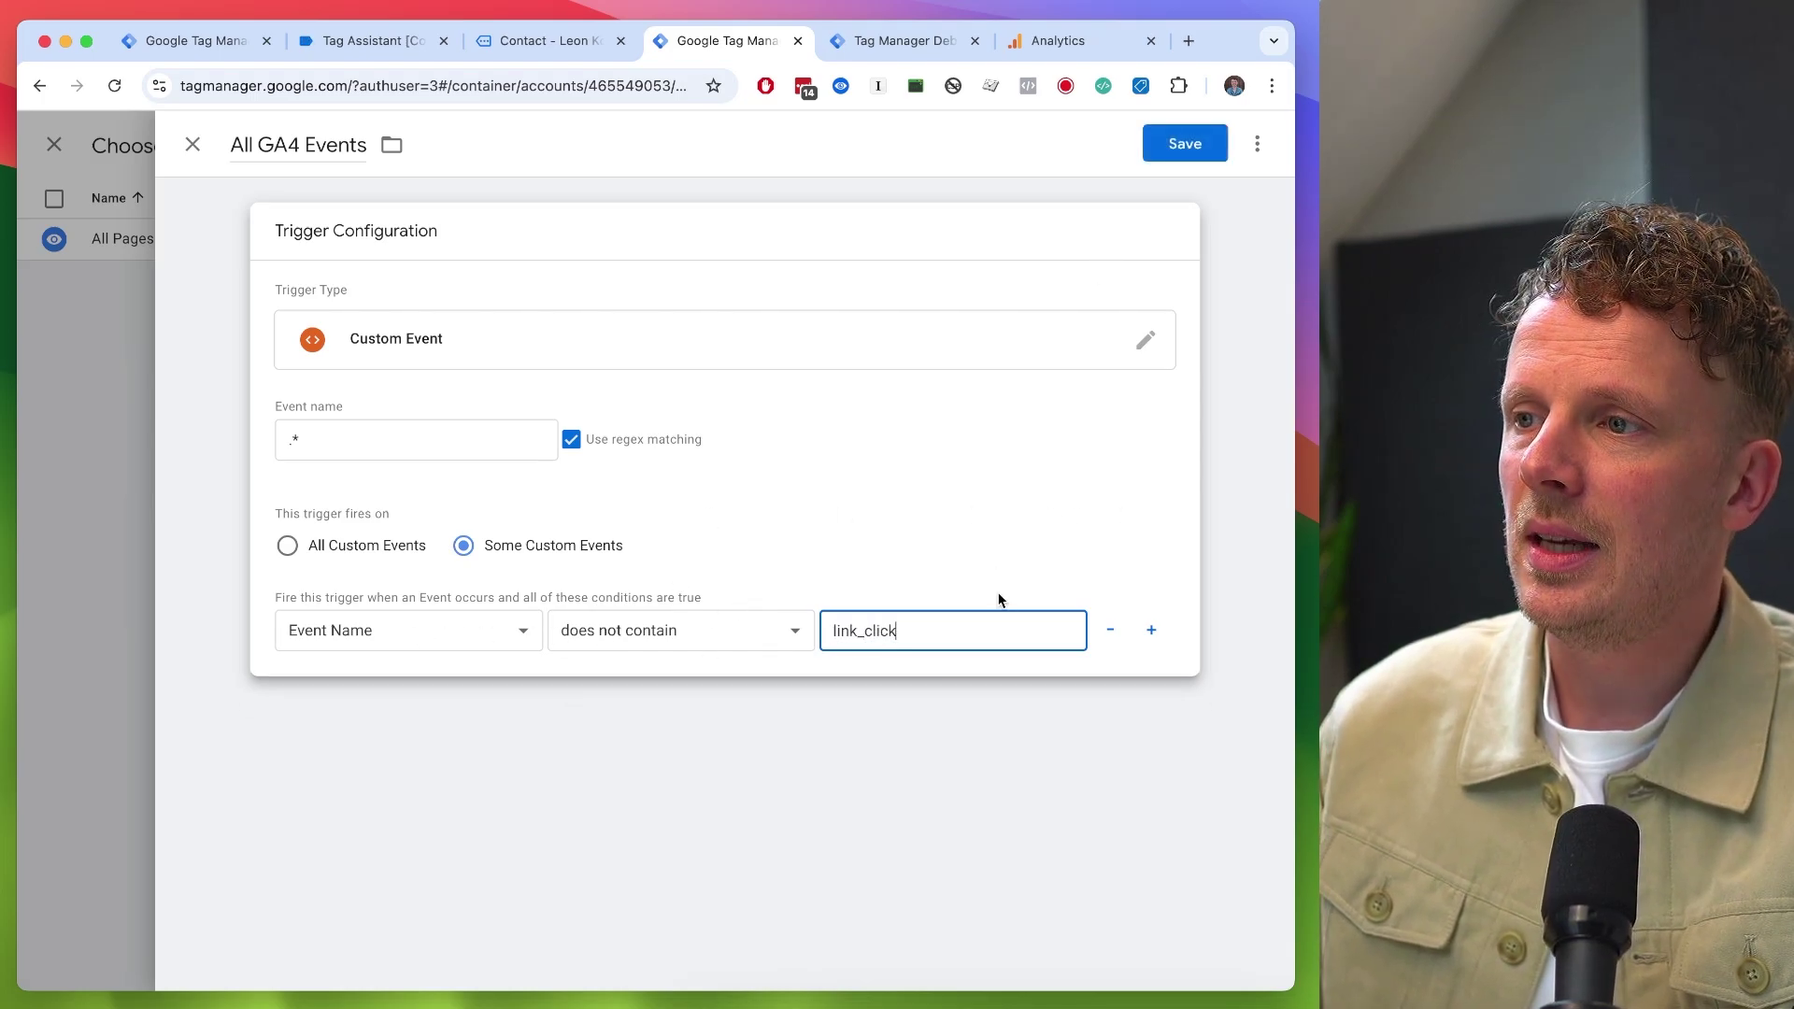
click(1110, 630)
click(297, 446)
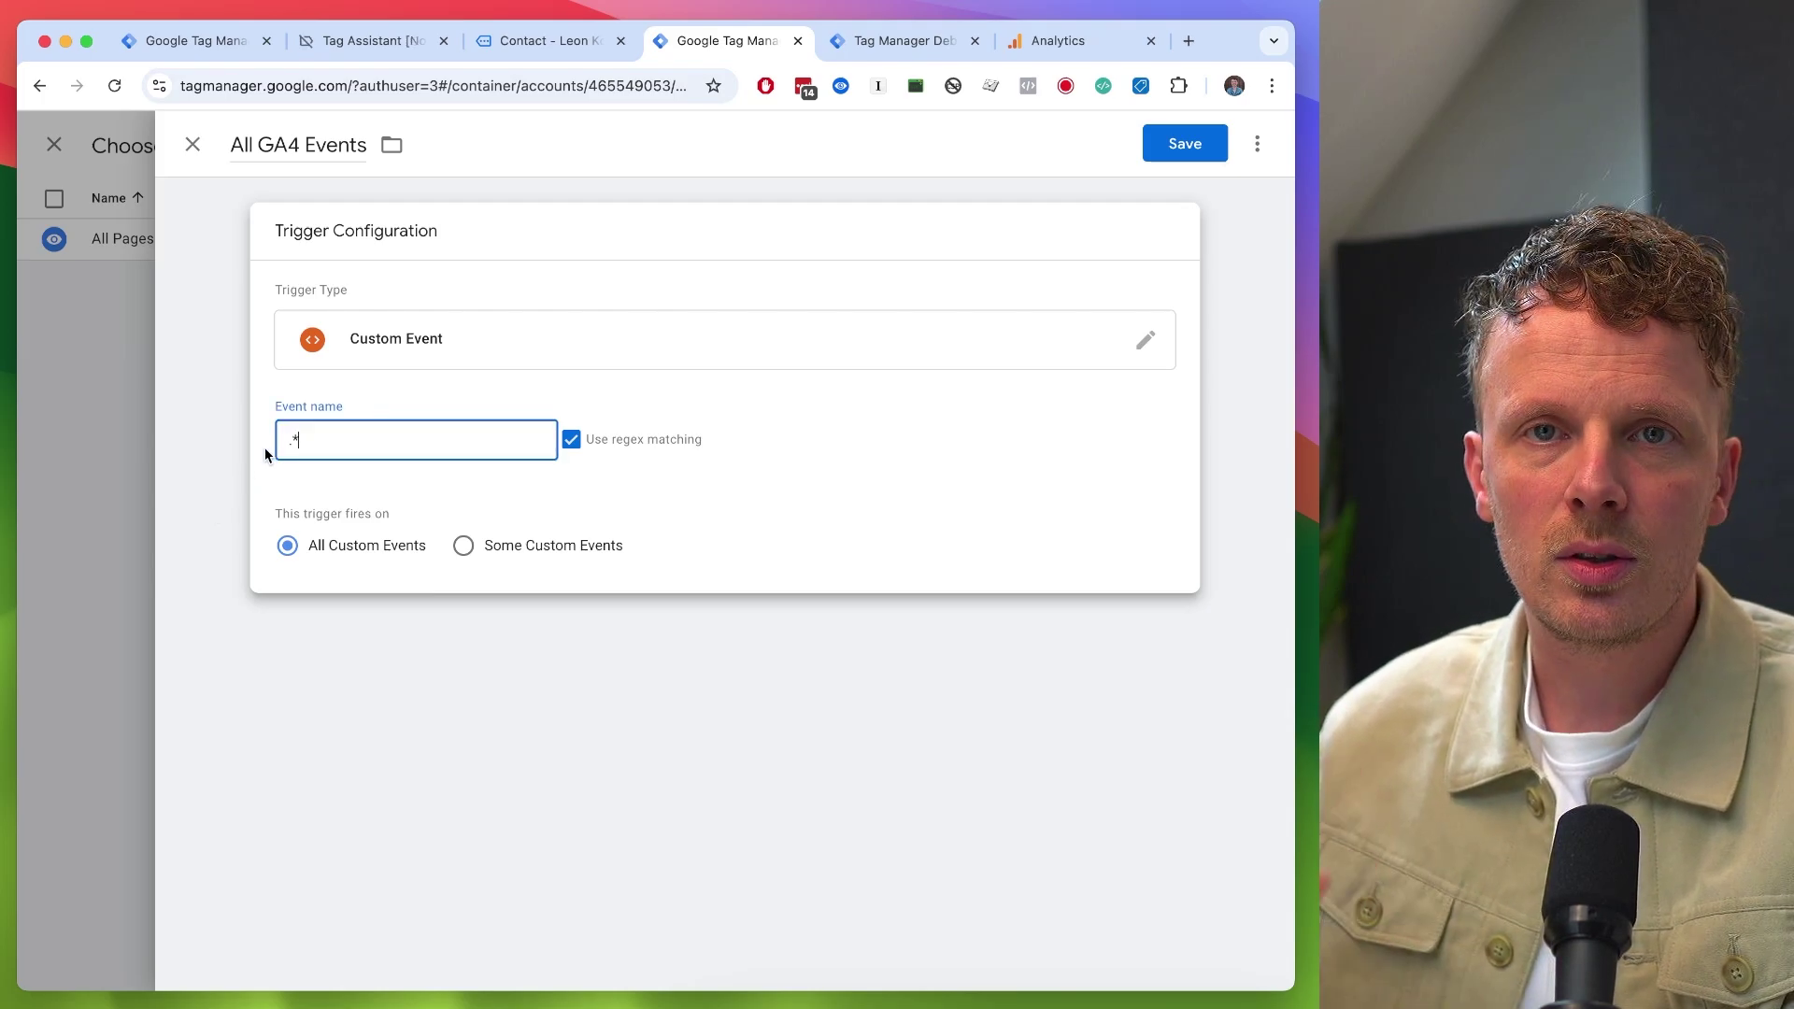
click(1183, 149)
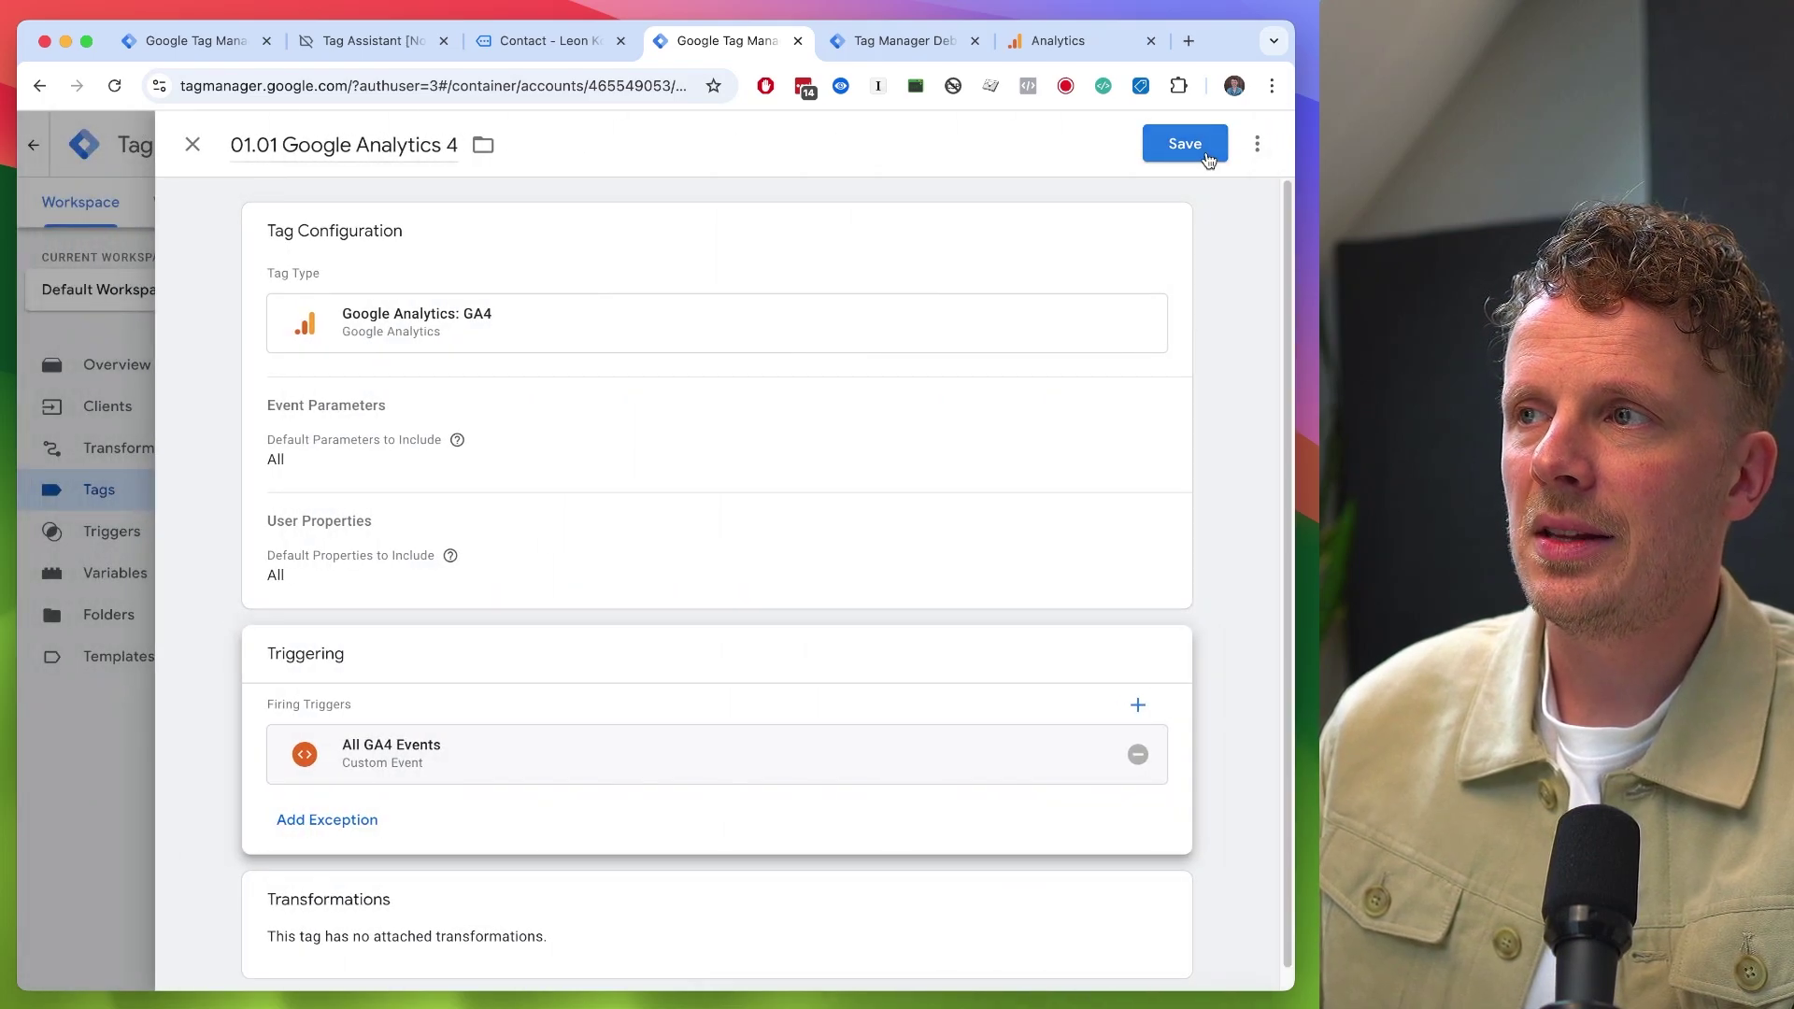
click(1206, 152)
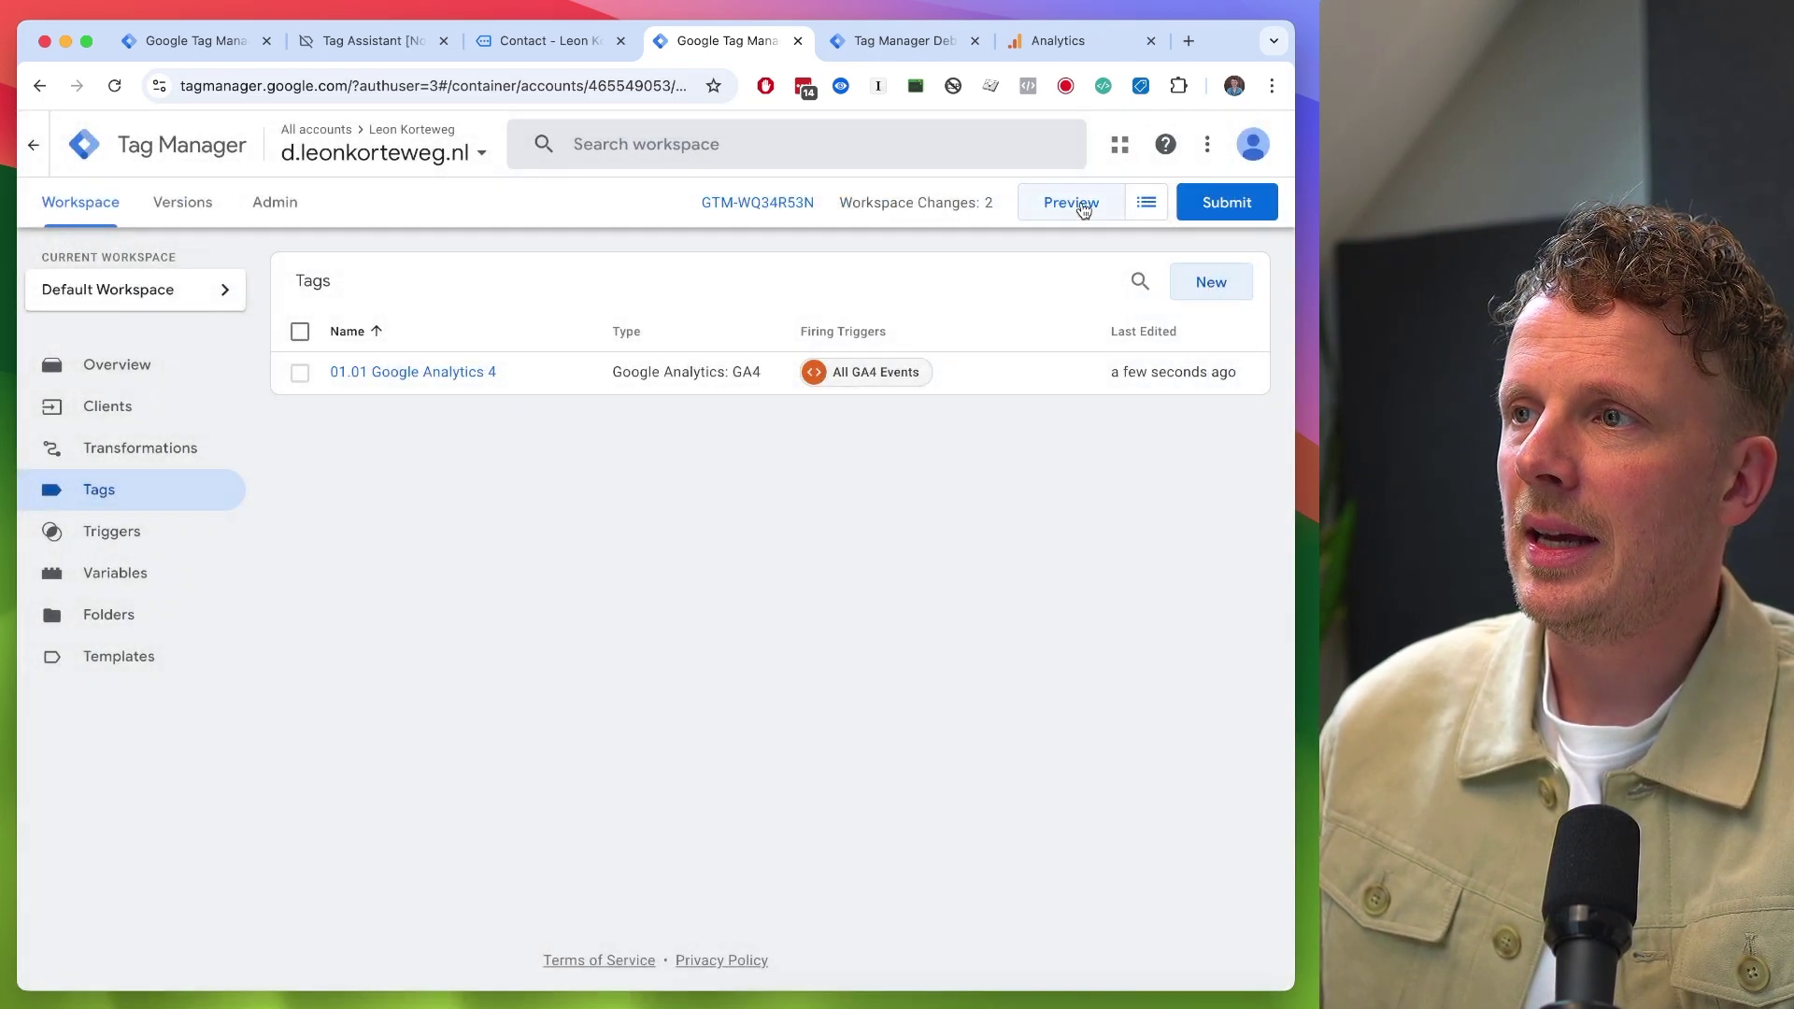
- Preview the container, reload the homepage, and check that 01.01 Google Analytics 4 fired on page_view
click(1083, 207)
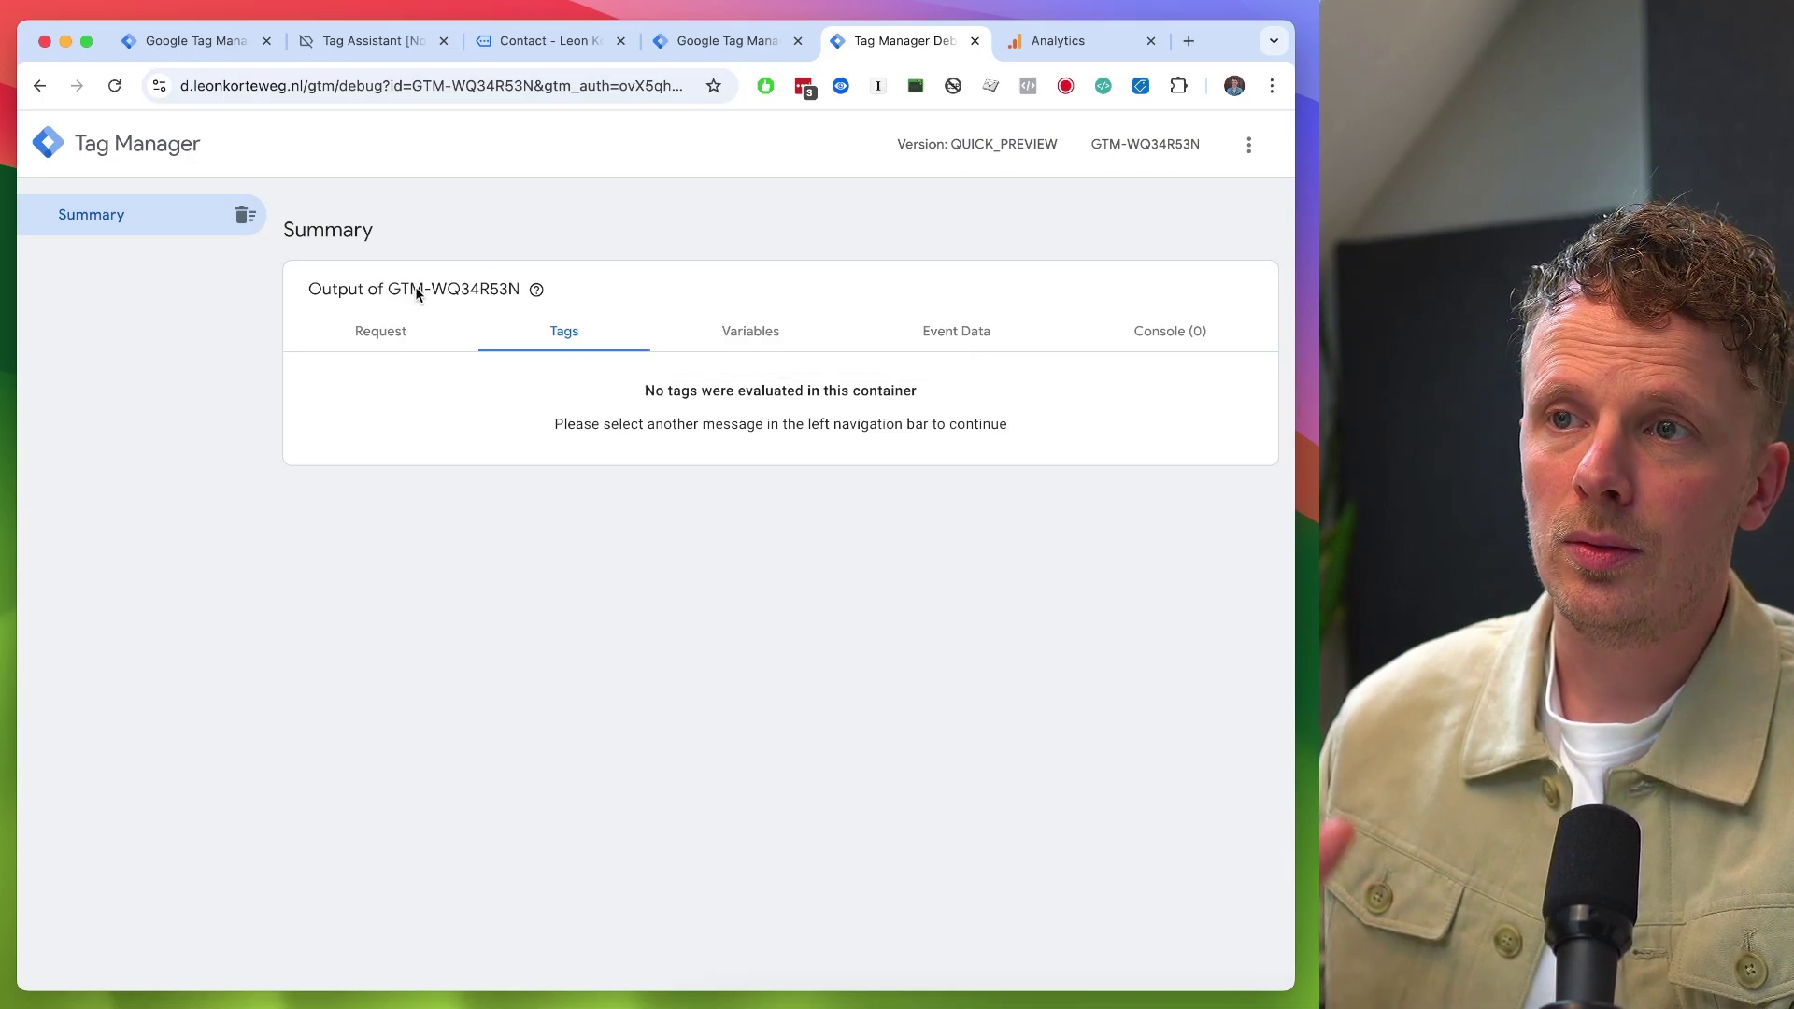
key(ctrl+shift+Tab)
key(ctrl+shift+Tab)
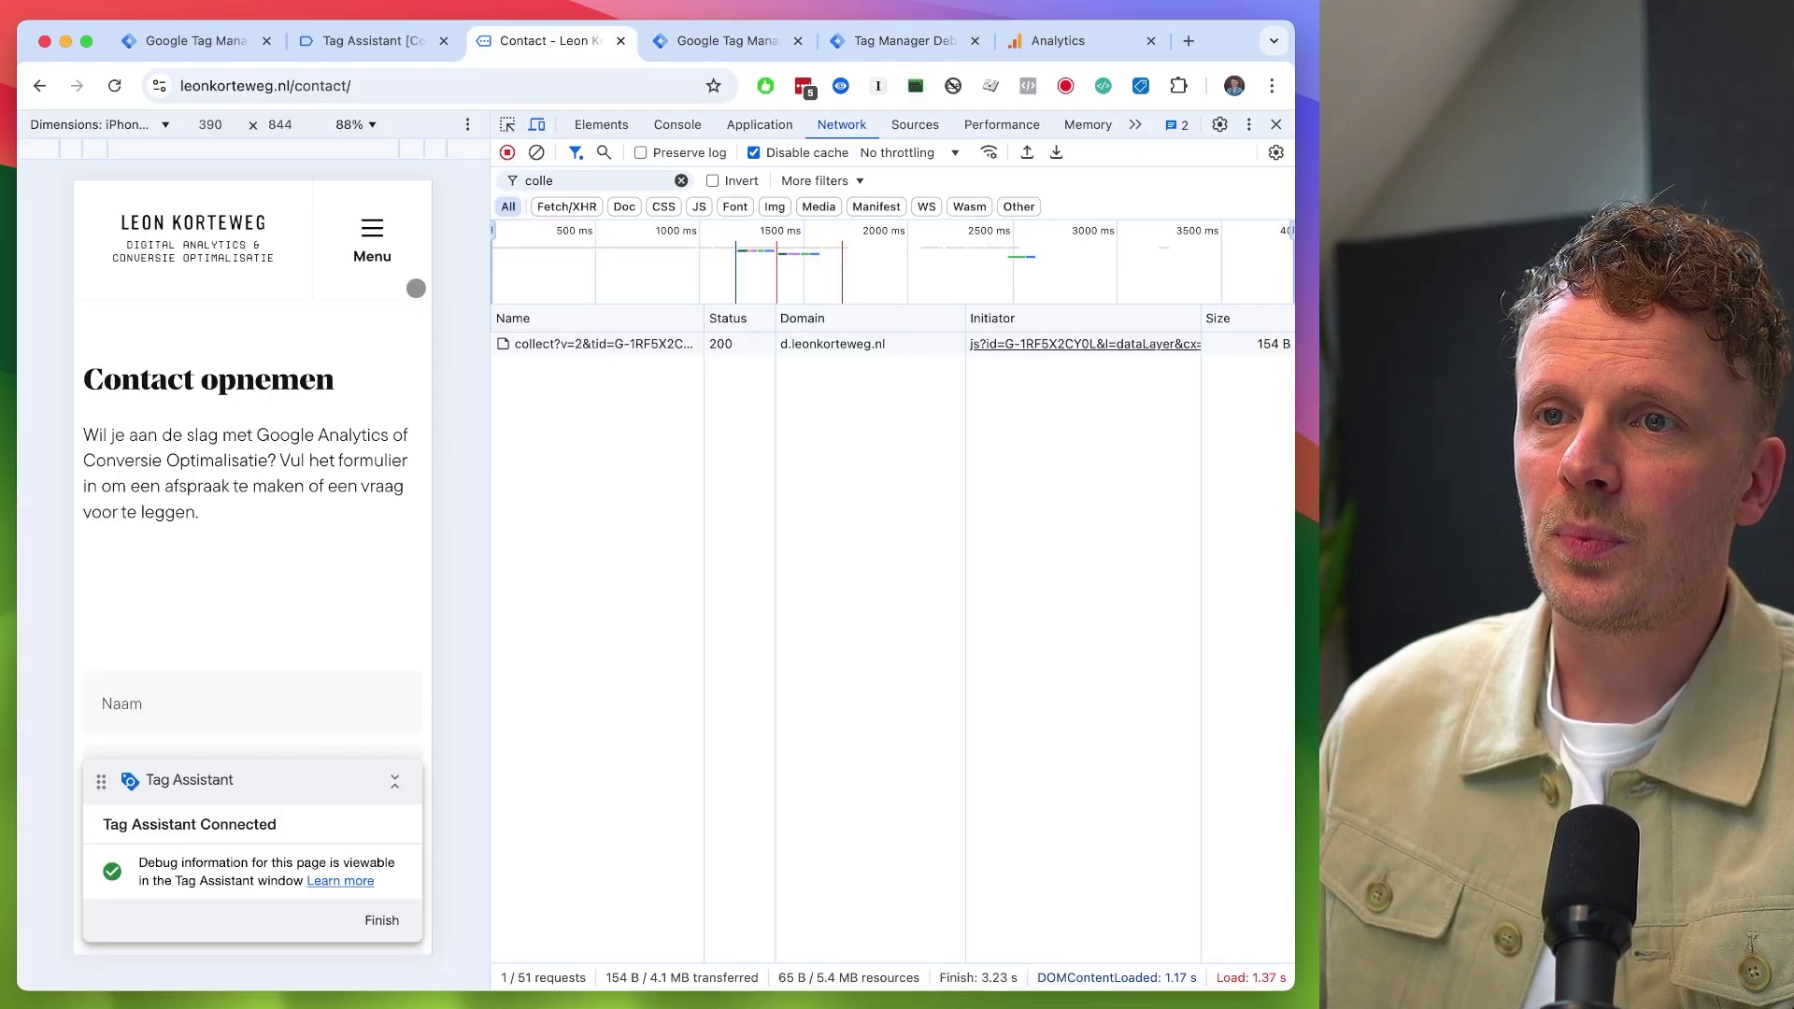
click(216, 242)
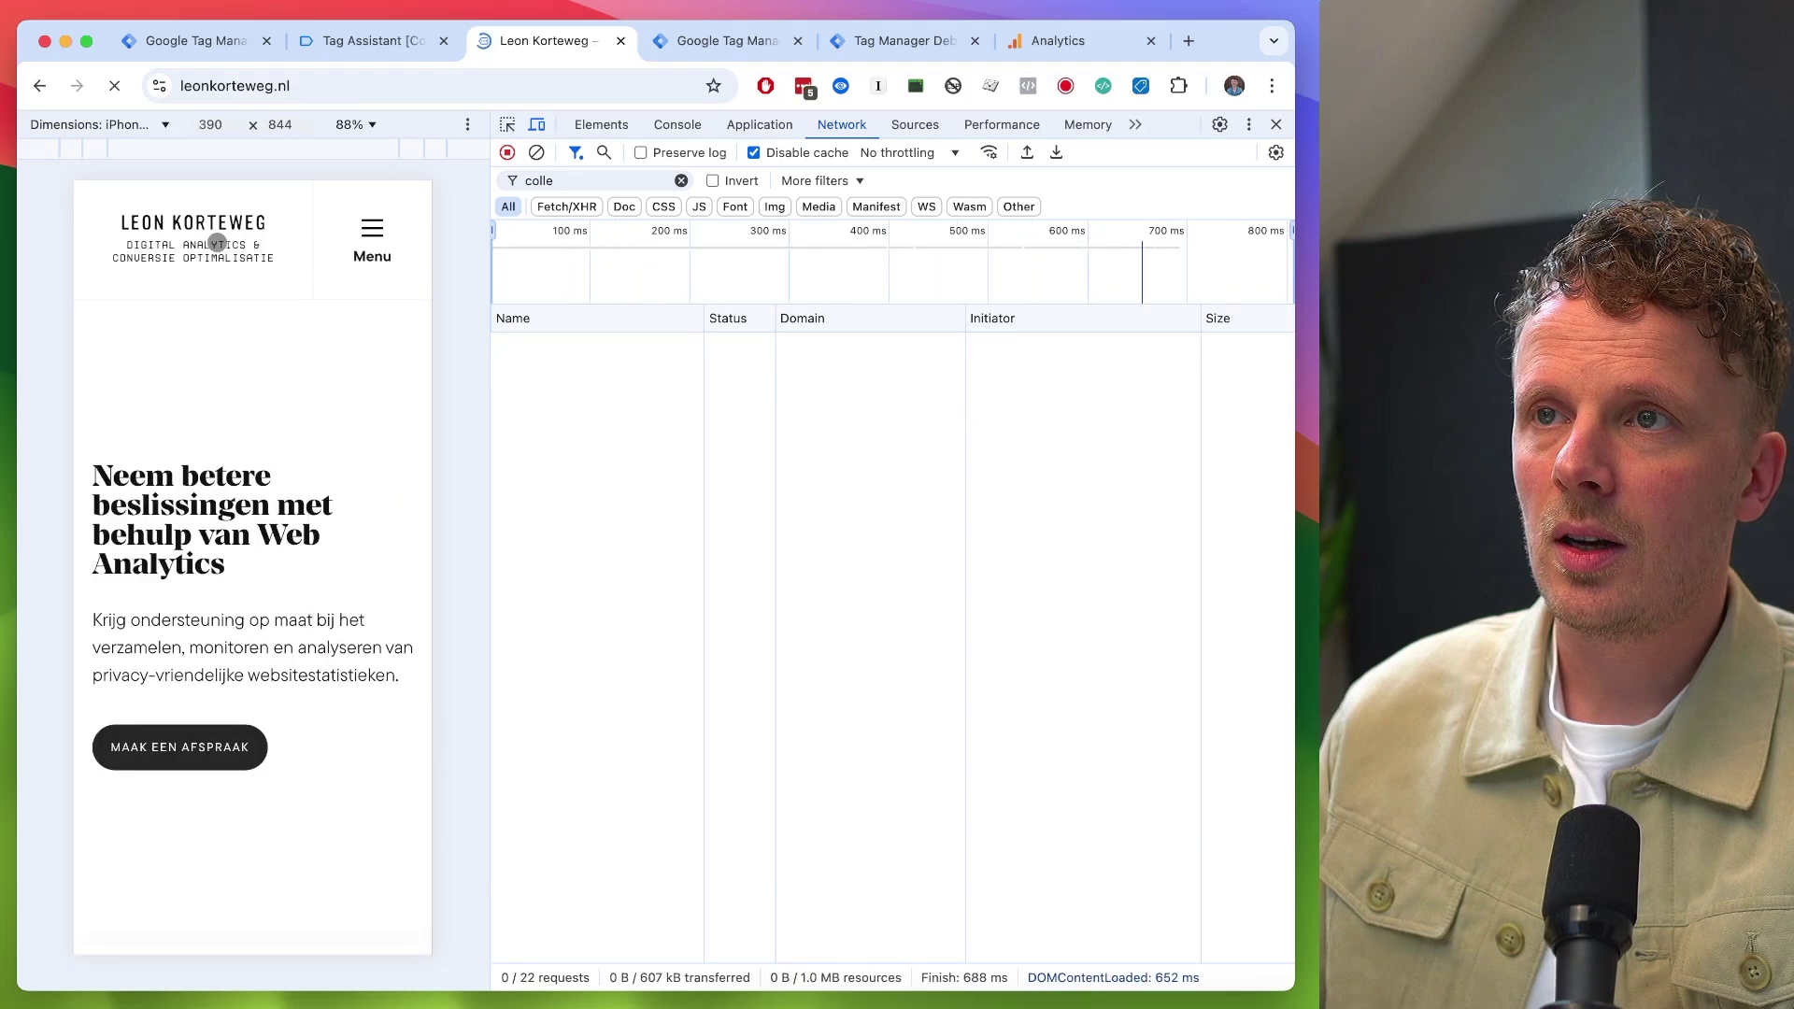
key(ctrl+Tab)
key(ctrl+Tab)
click(109, 313)
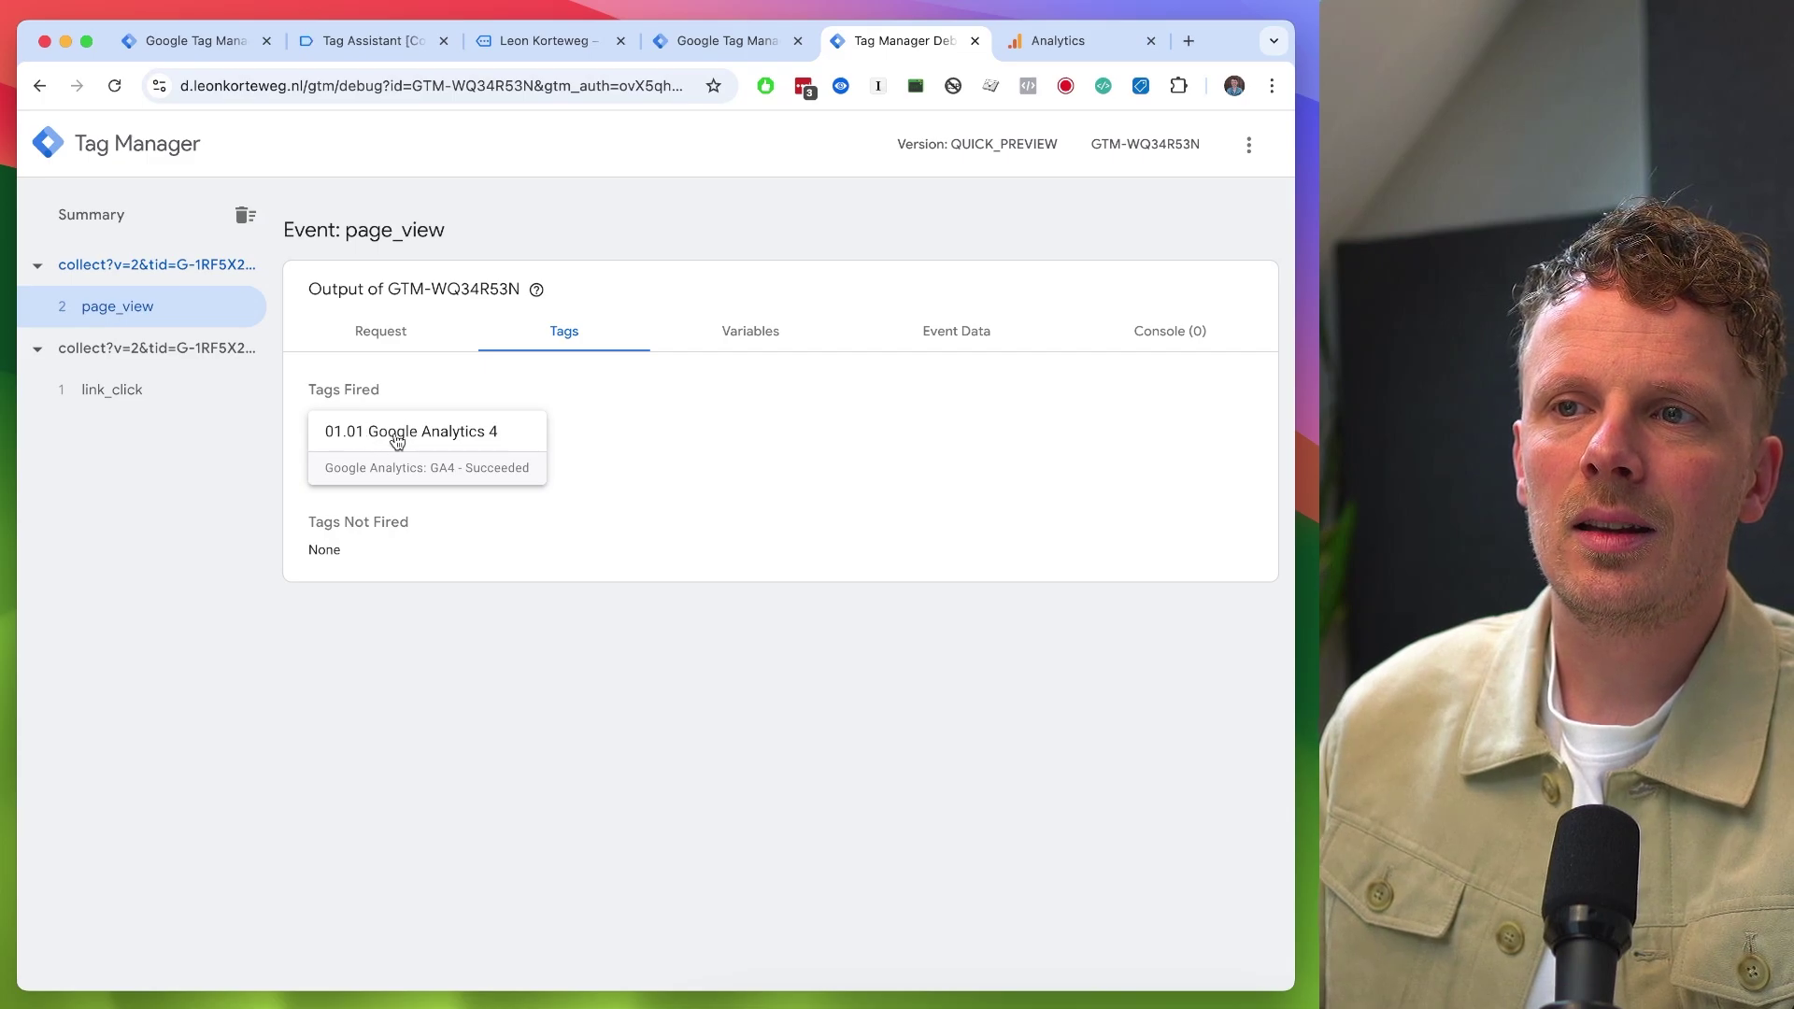
- Switch to GA4 DebugView in the Analytics tab
click(1086, 40)
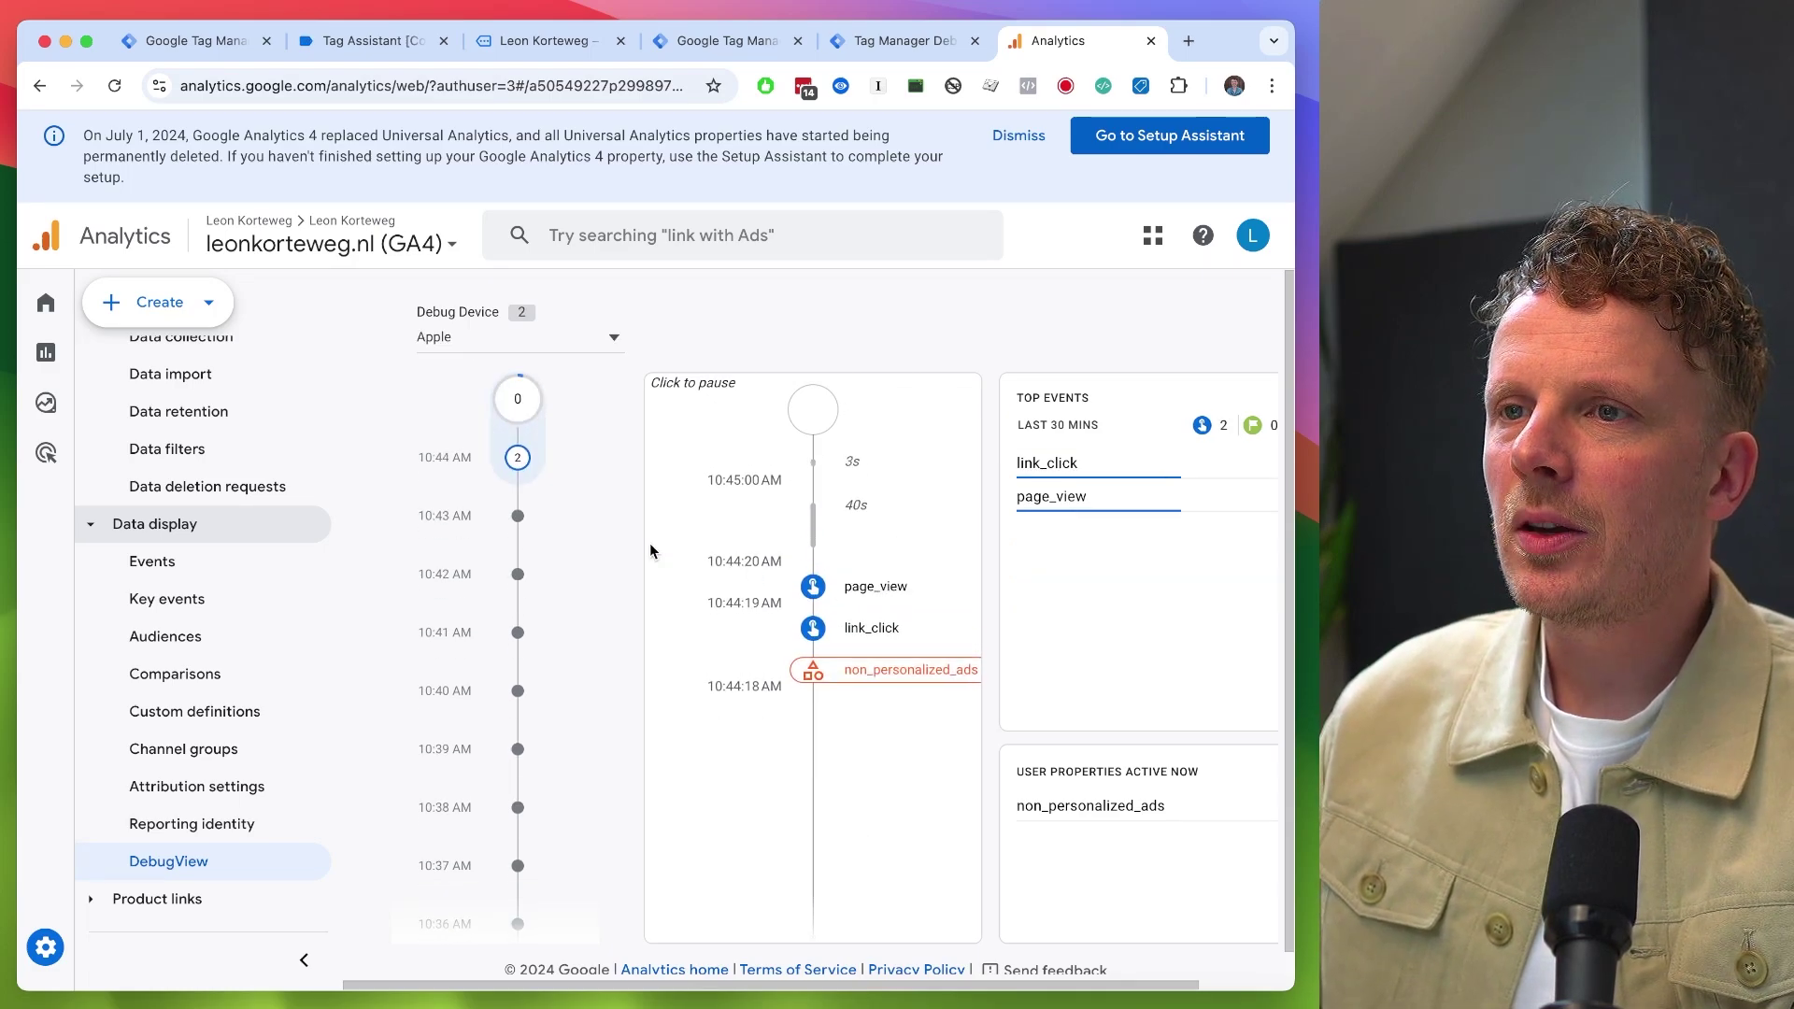
- Select the first Apple debug device in DebugView and compare its events with the preview output
click(536, 333)
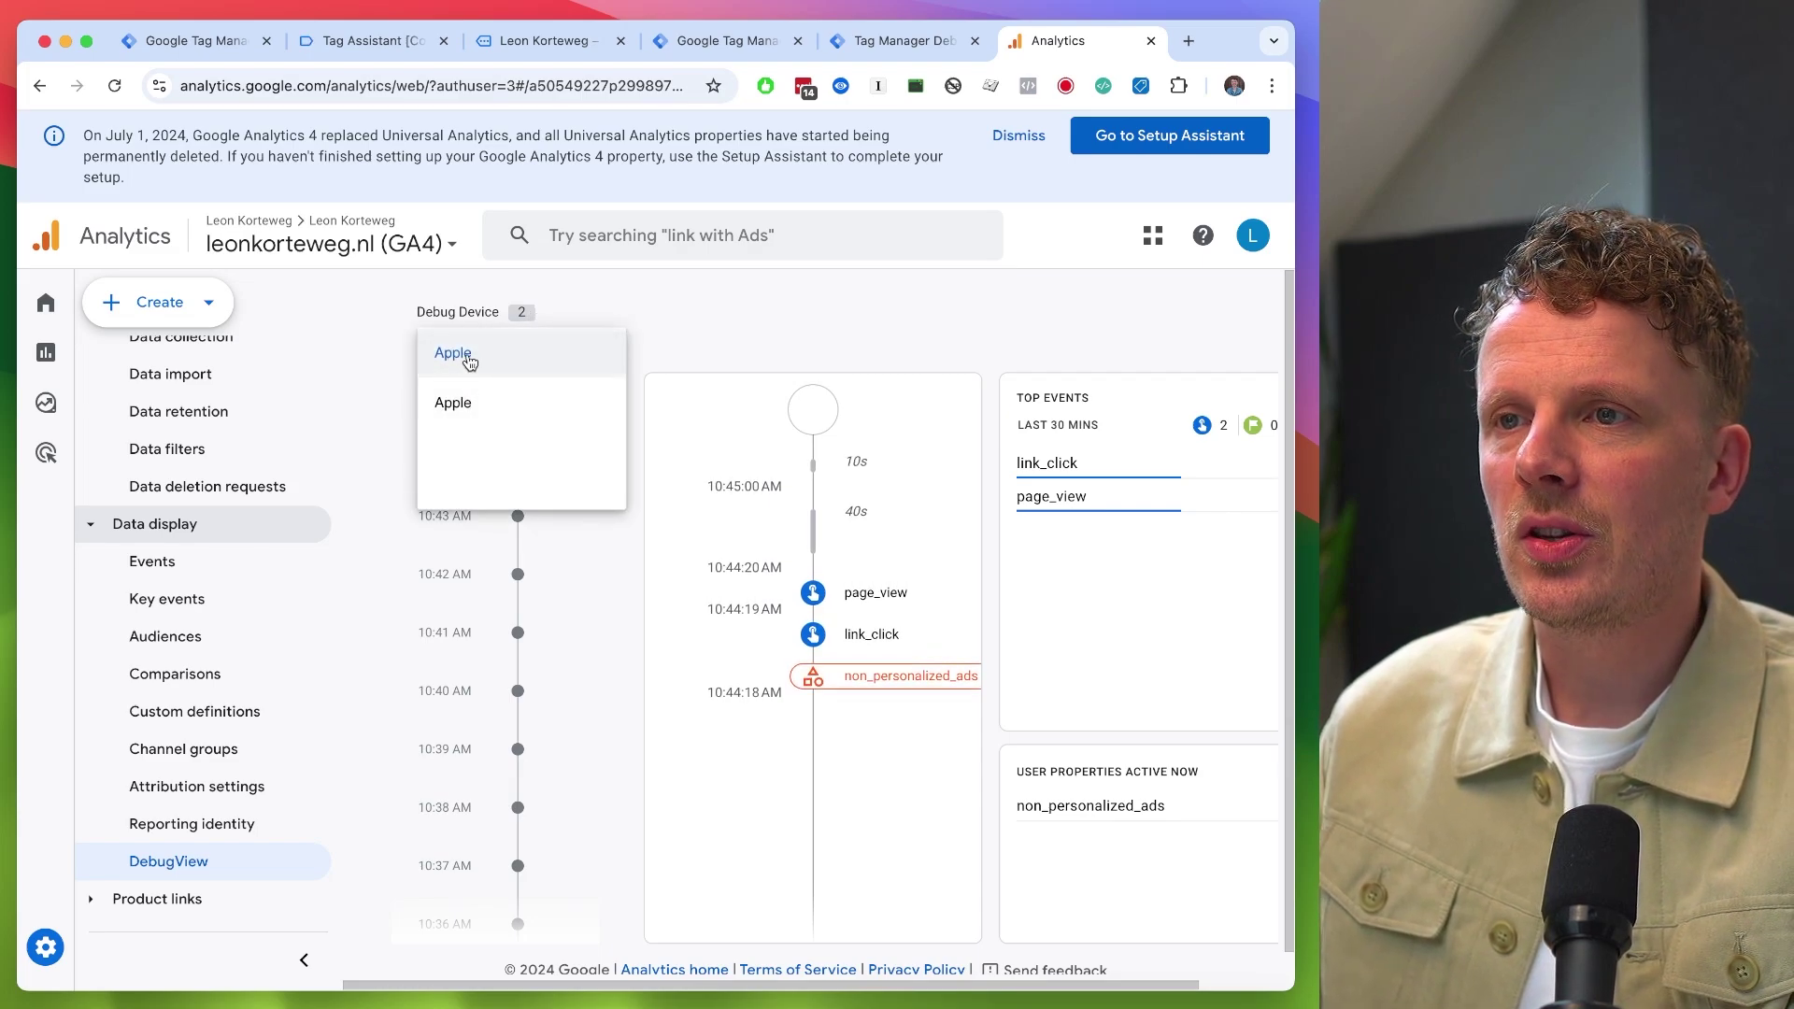
click(697, 340)
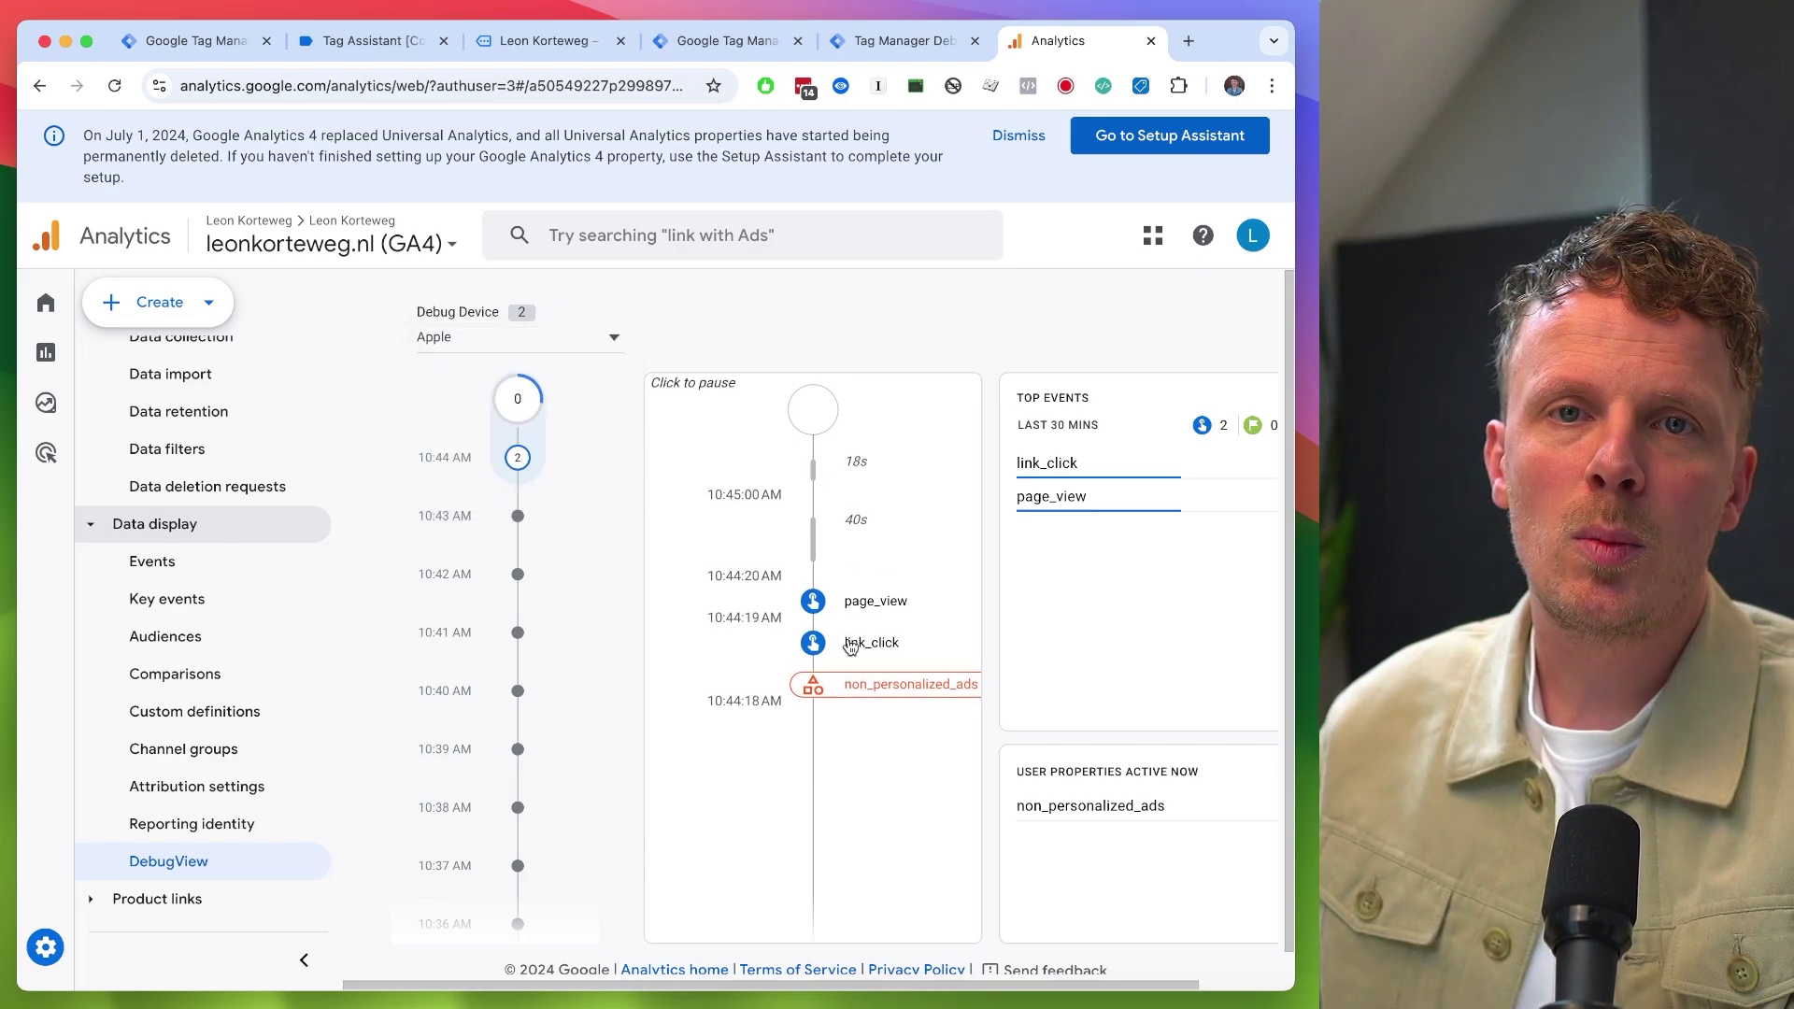
key(ctrl+shift+Tab)
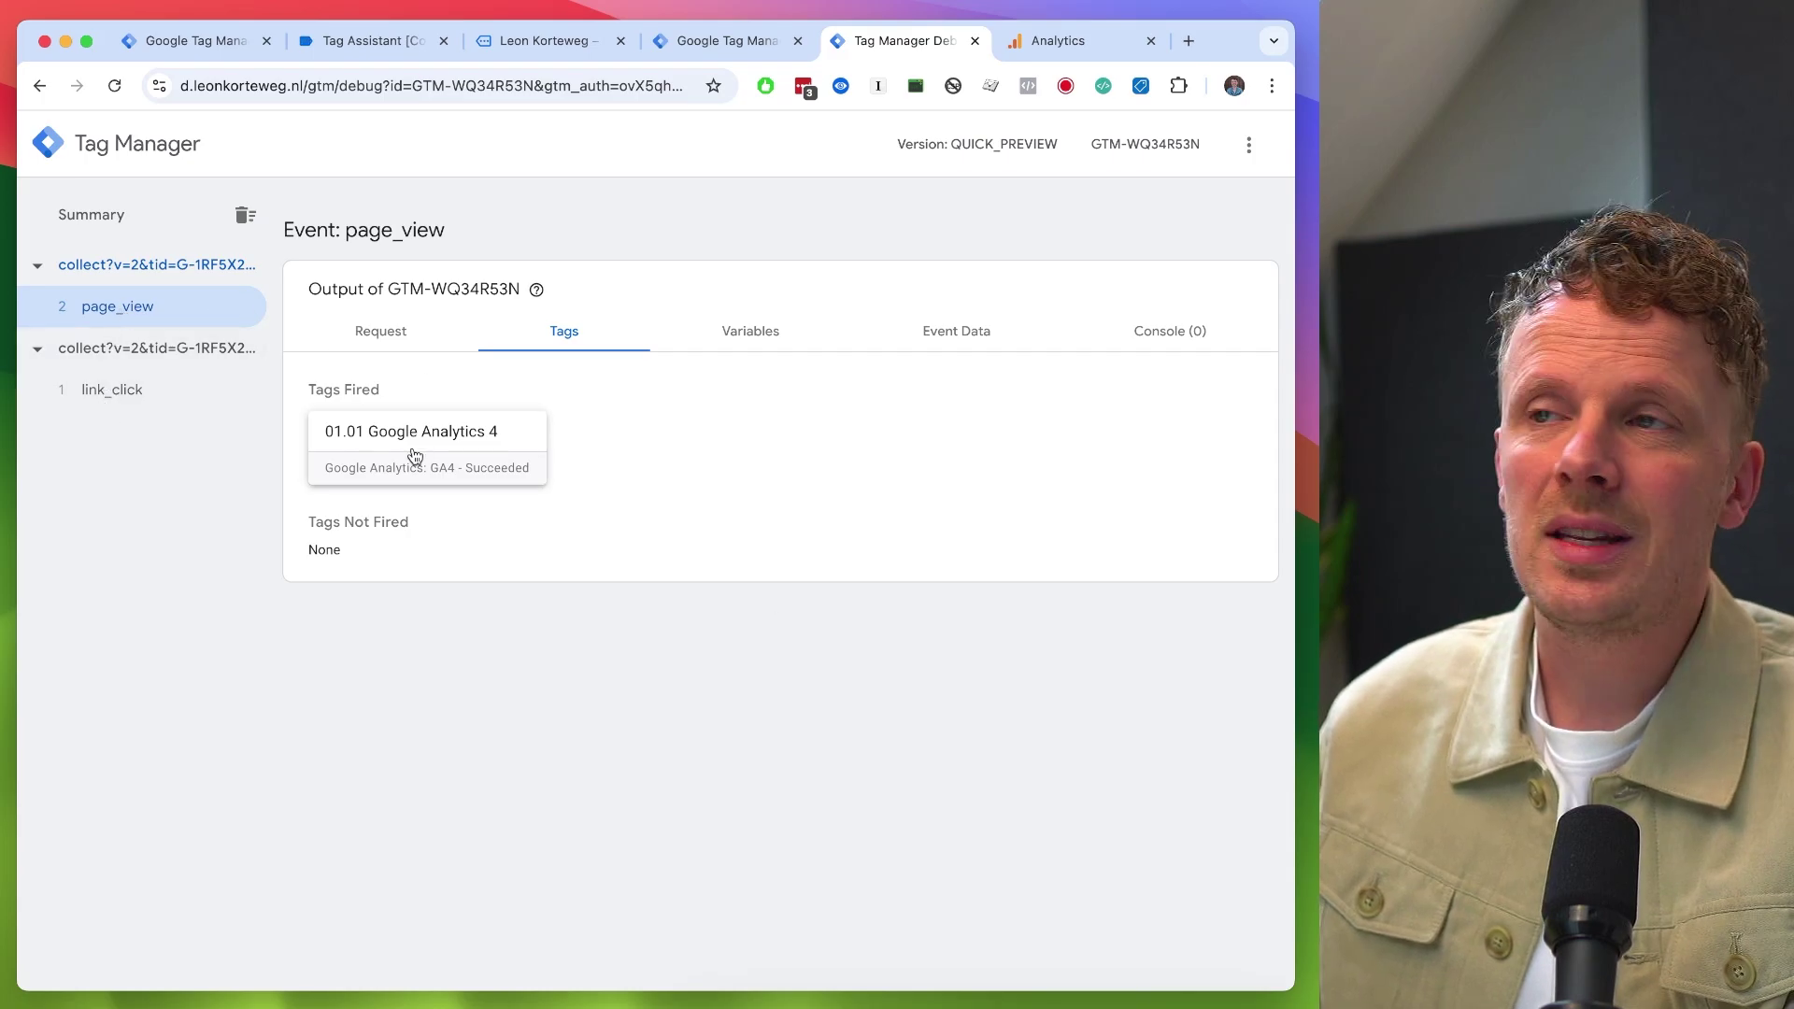
key(ctrl+Tab)
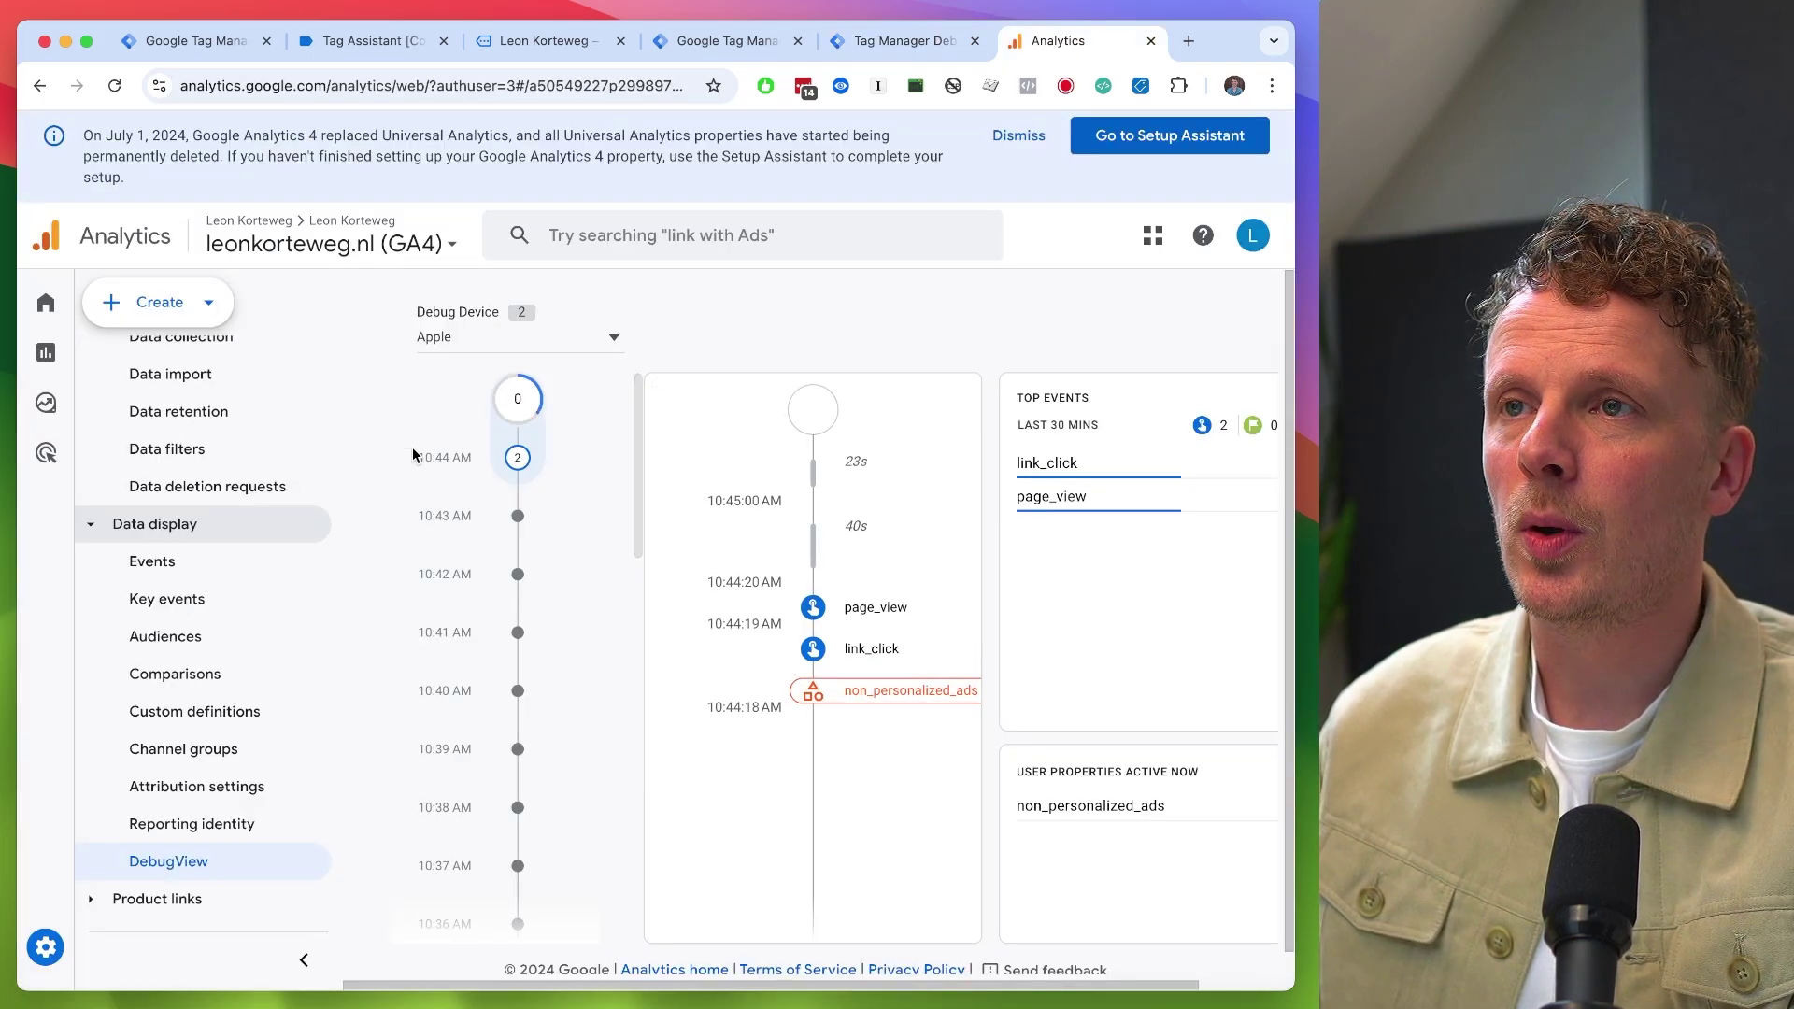
key(ctrl+shift+Tab)
key(ctrl+shift+Tab)
key(ctrl+shift+Tab)
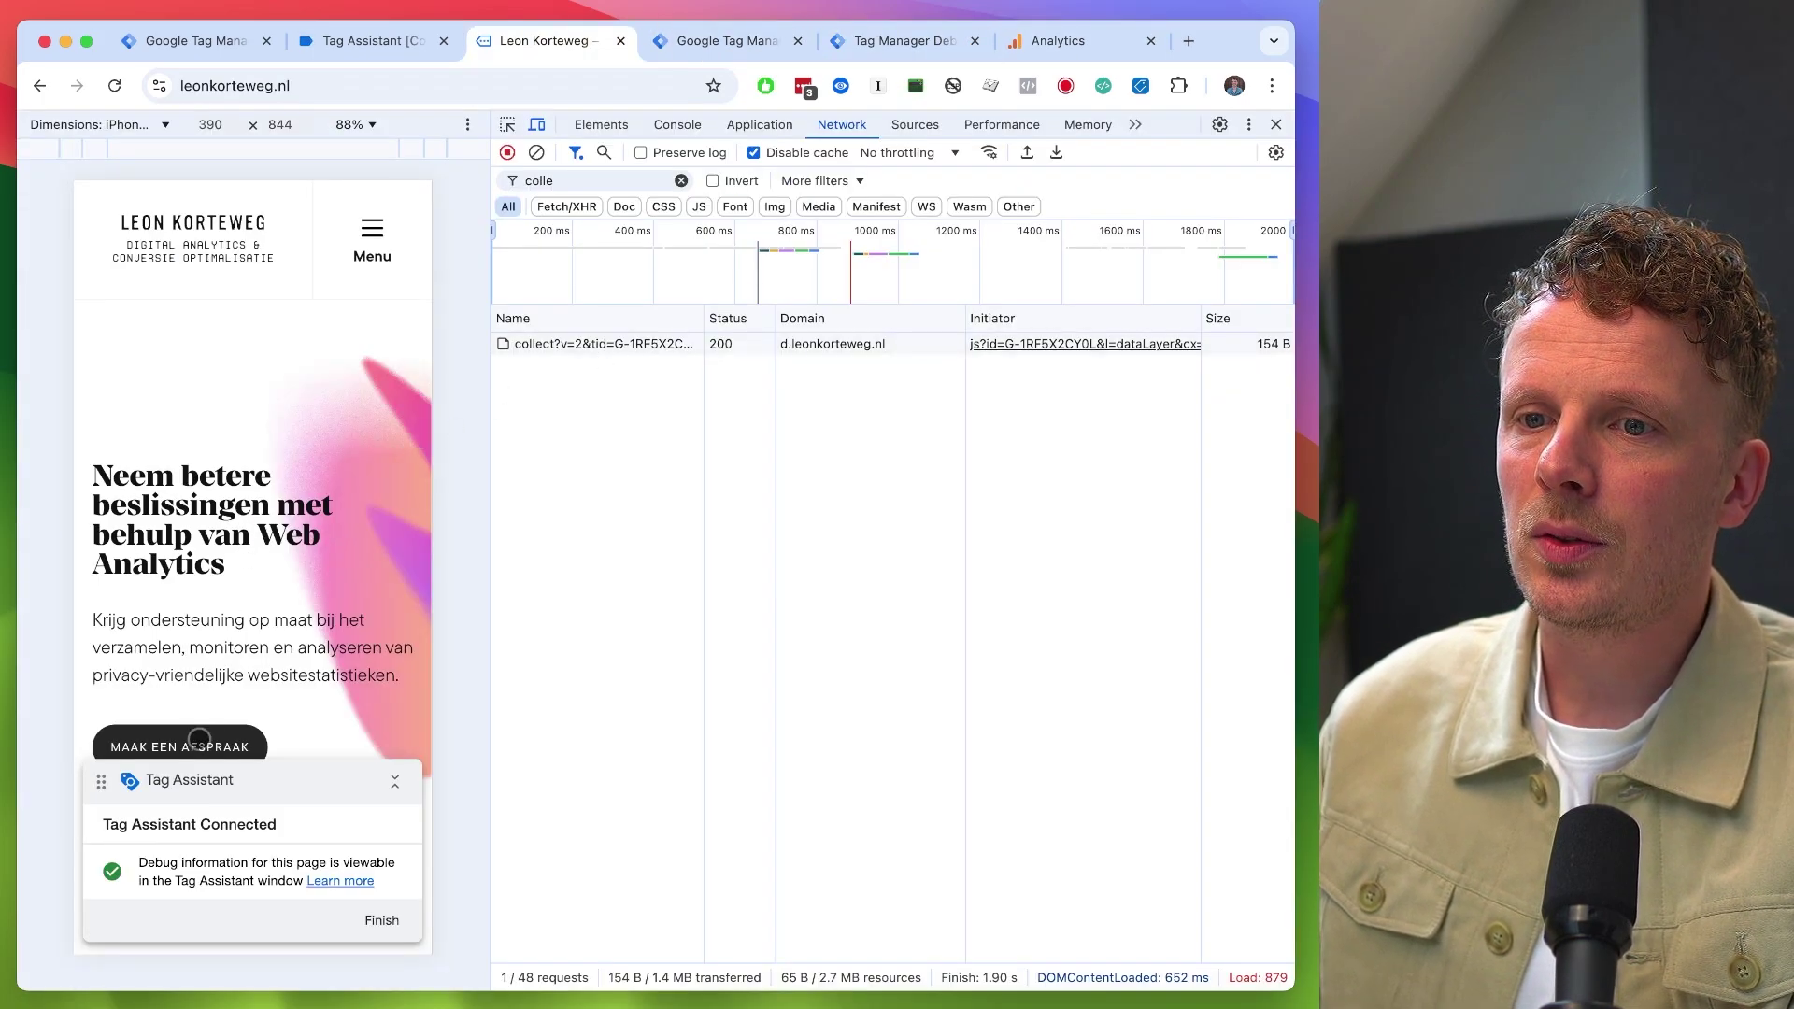
- On the MAAK EEN AFSPRAAK contact page, enter a test Naam and E-mailadres and submit the form
click(199, 739)
click(188, 615)
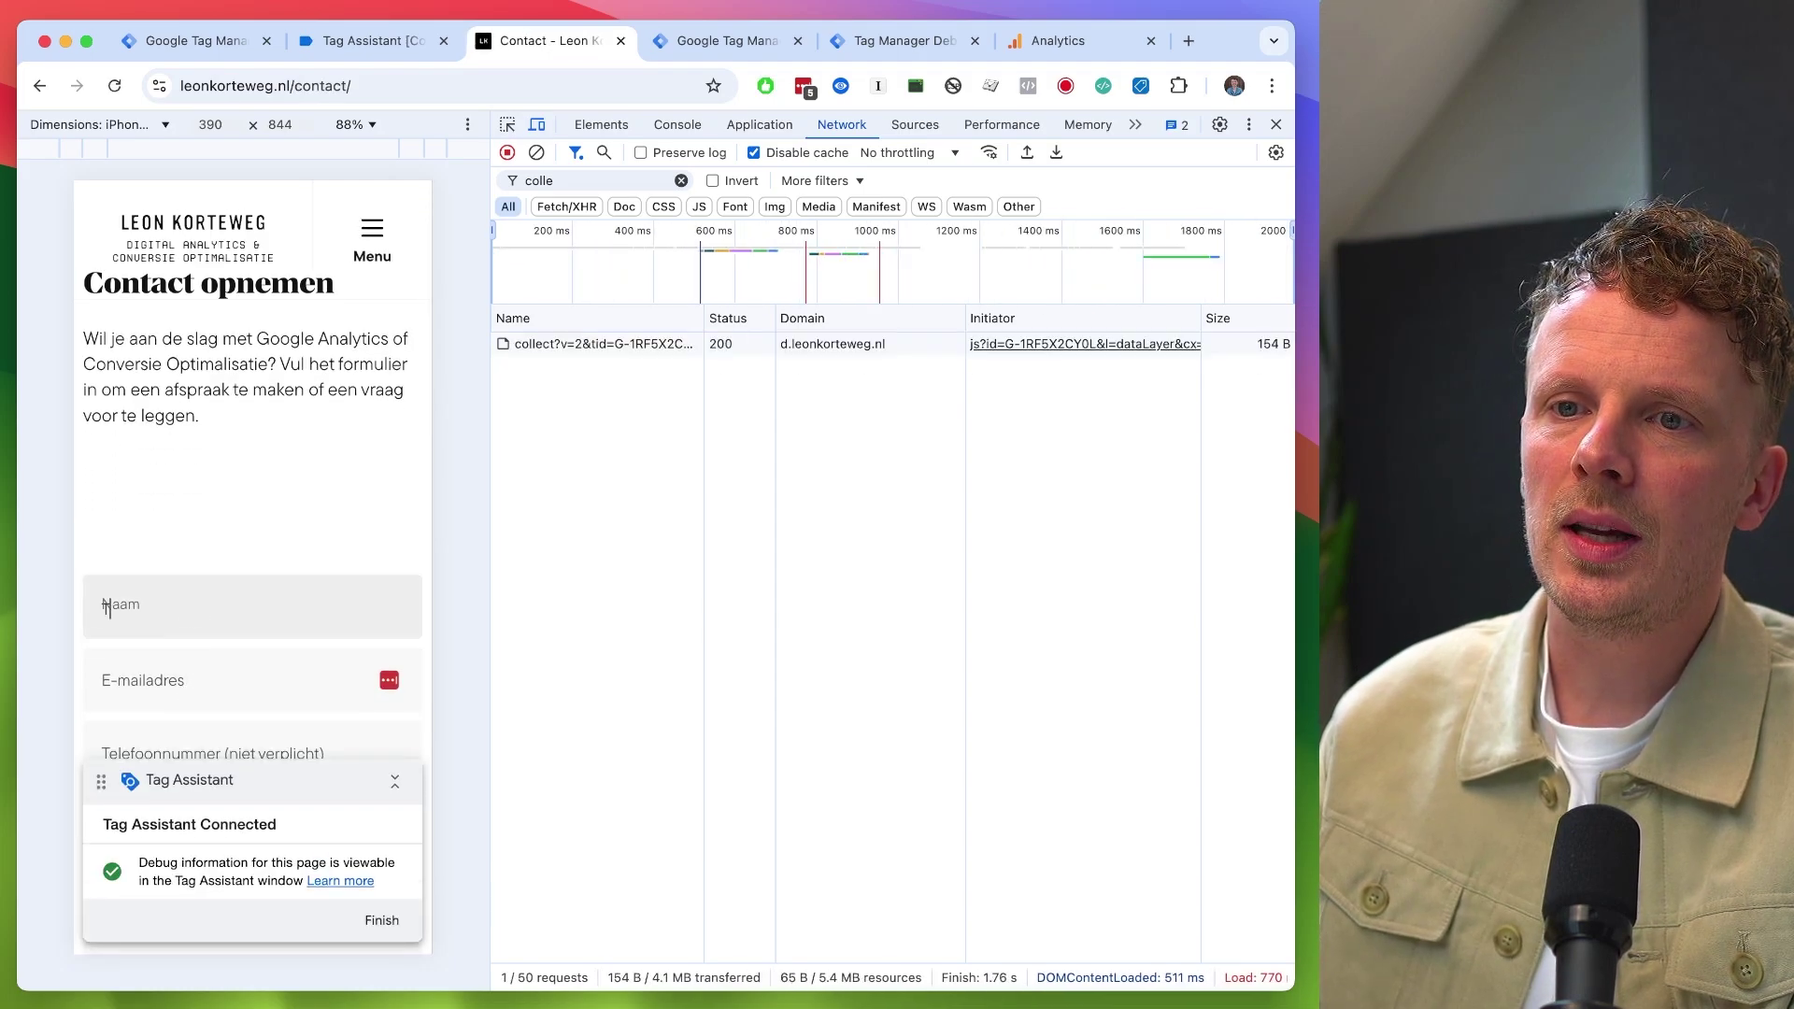
text(Test)
key(Tab)
text(test@test.nl)
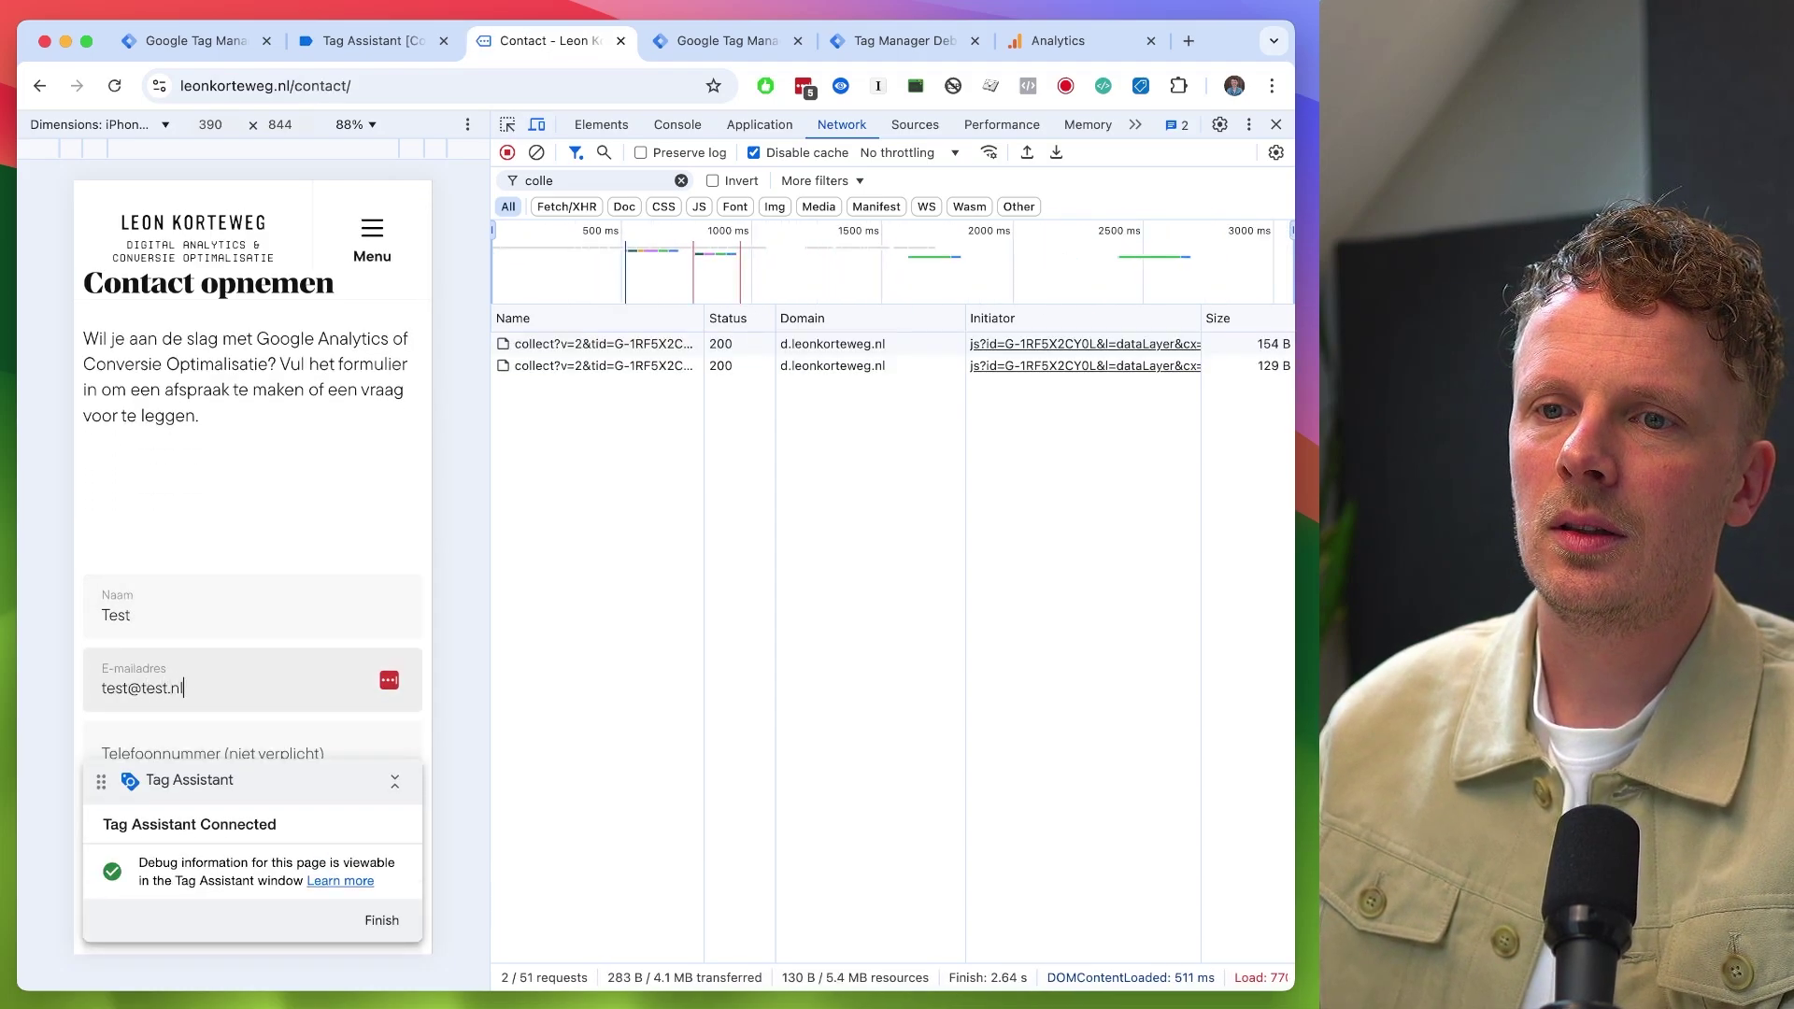
key(Tab)
scroll(253, 467, down, 5)
click(159, 558)
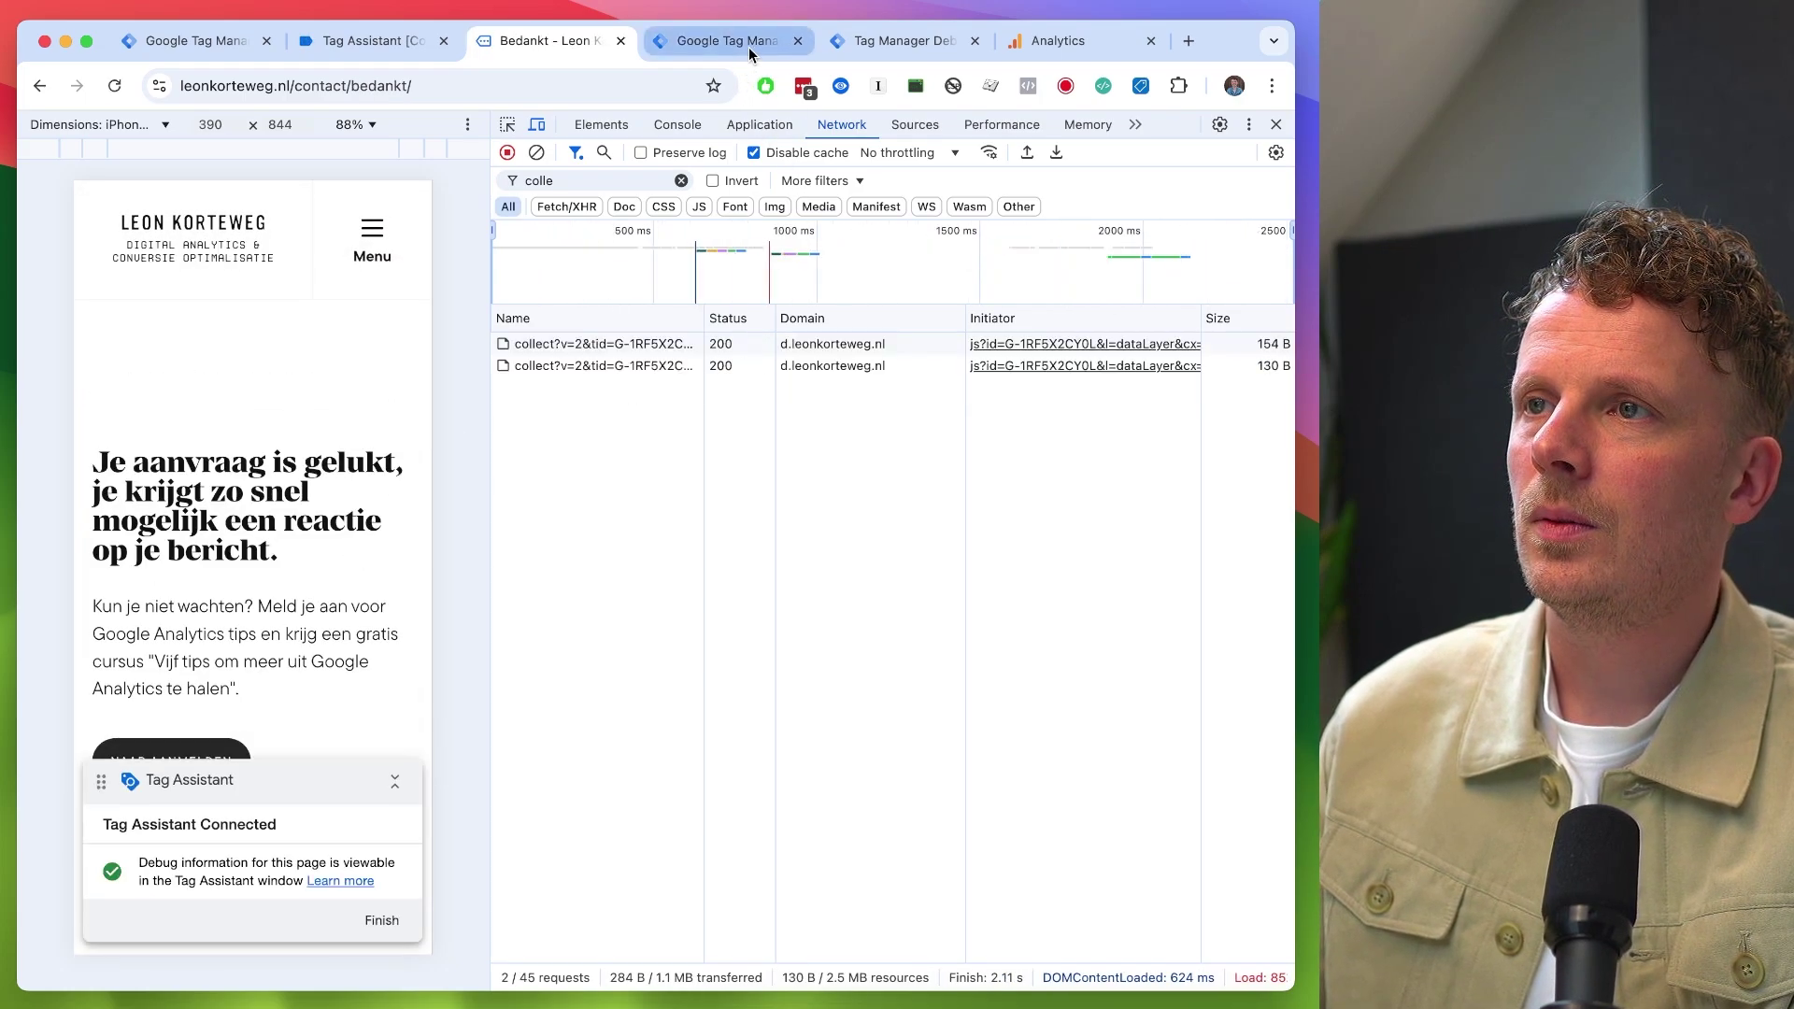
- Verify that 01.01 Google Analytics 4 fired on contact_form_submit, then check DebugView for the new events
click(878, 43)
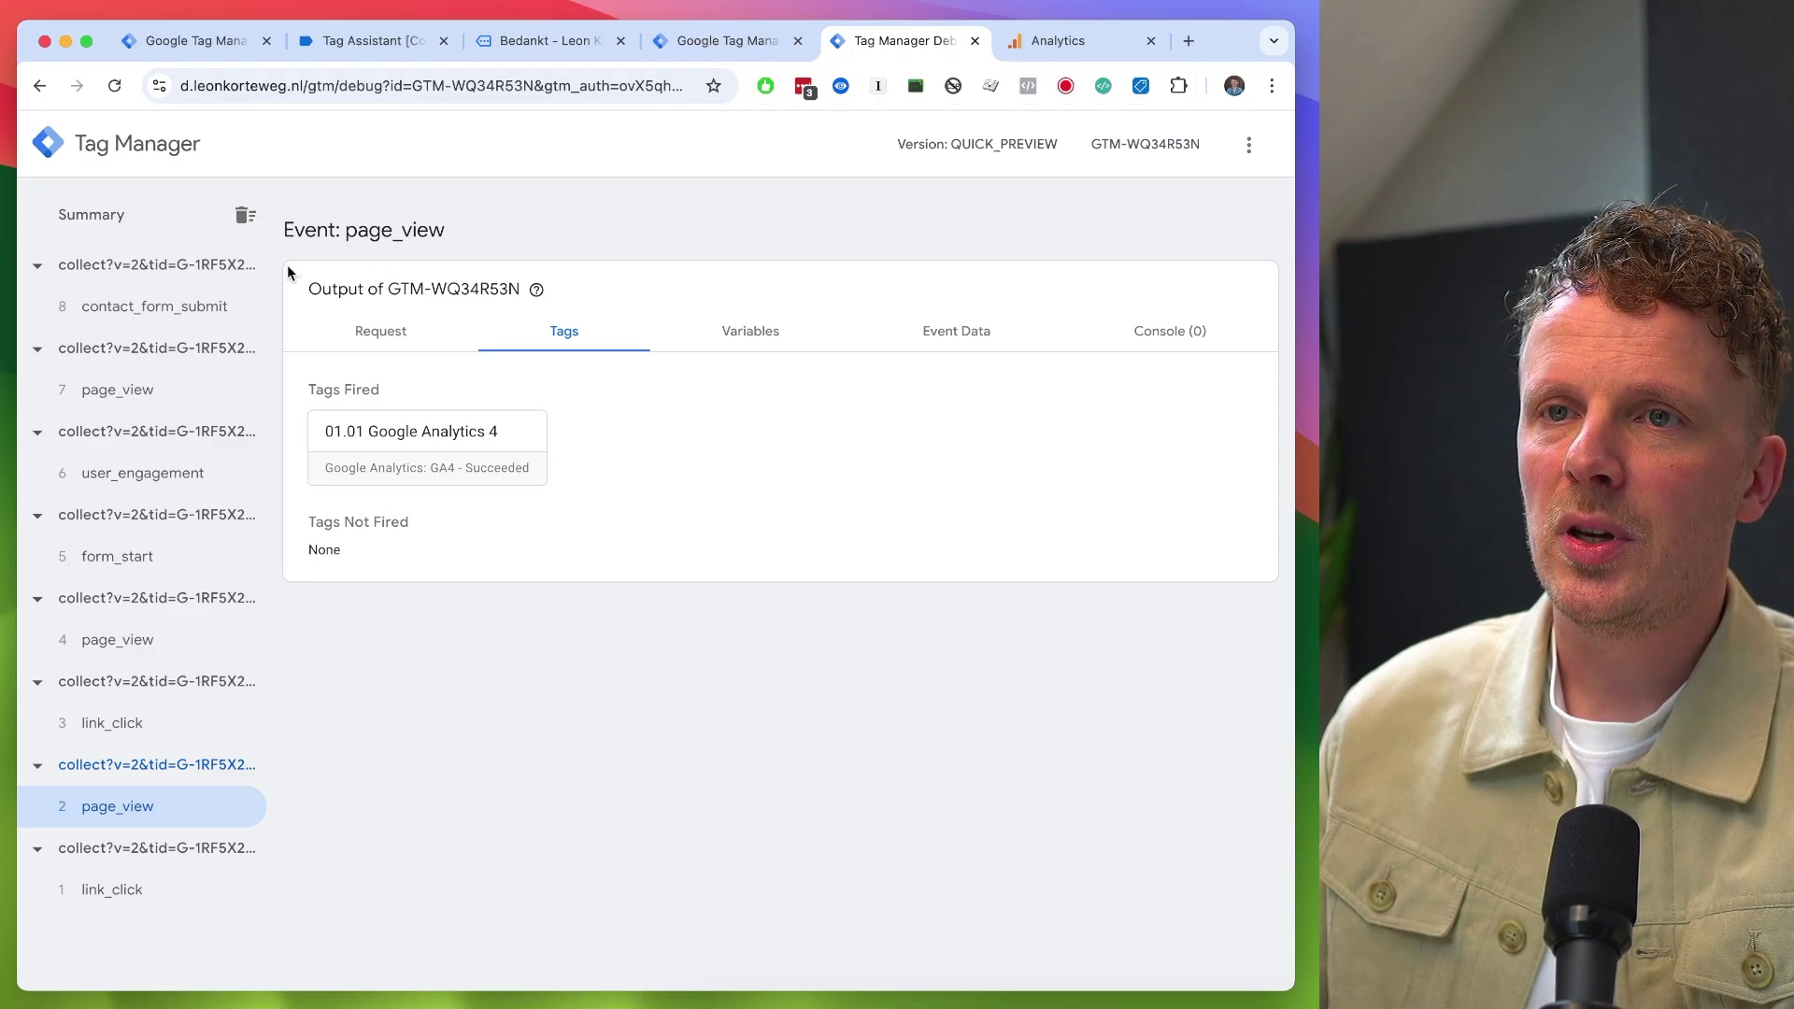
click(126, 316)
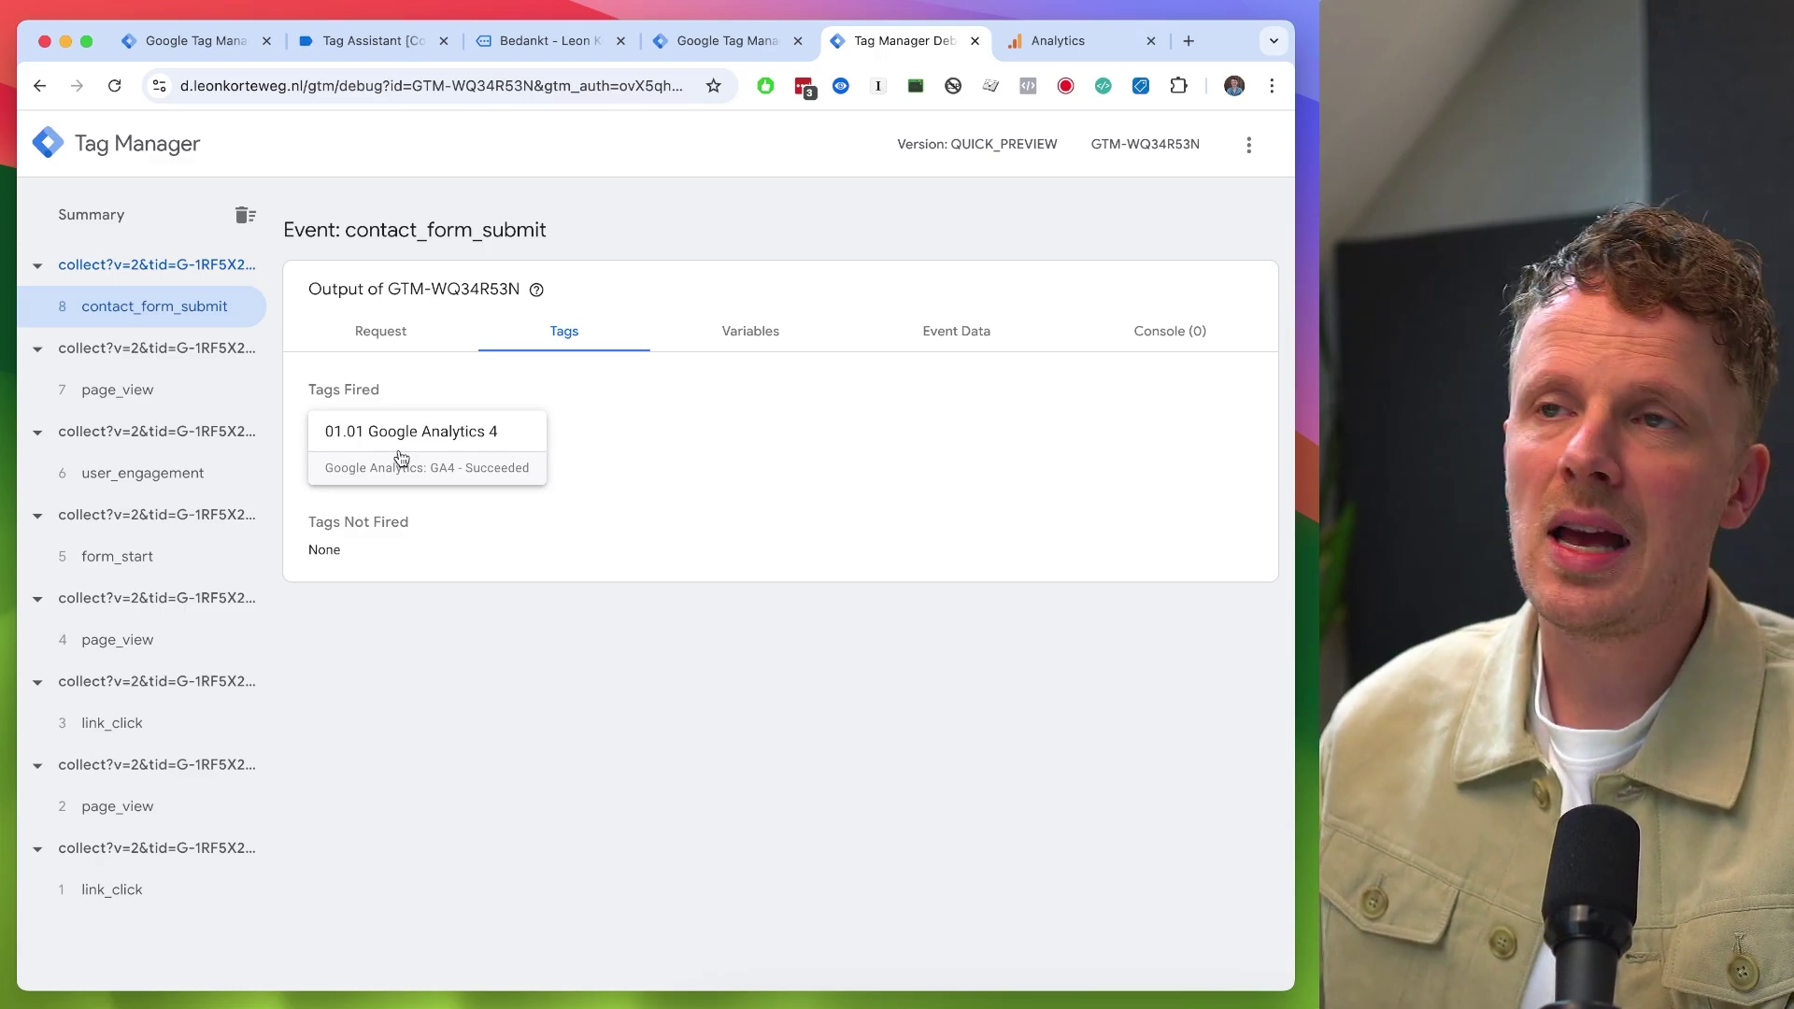
key(ctrl+Tab)
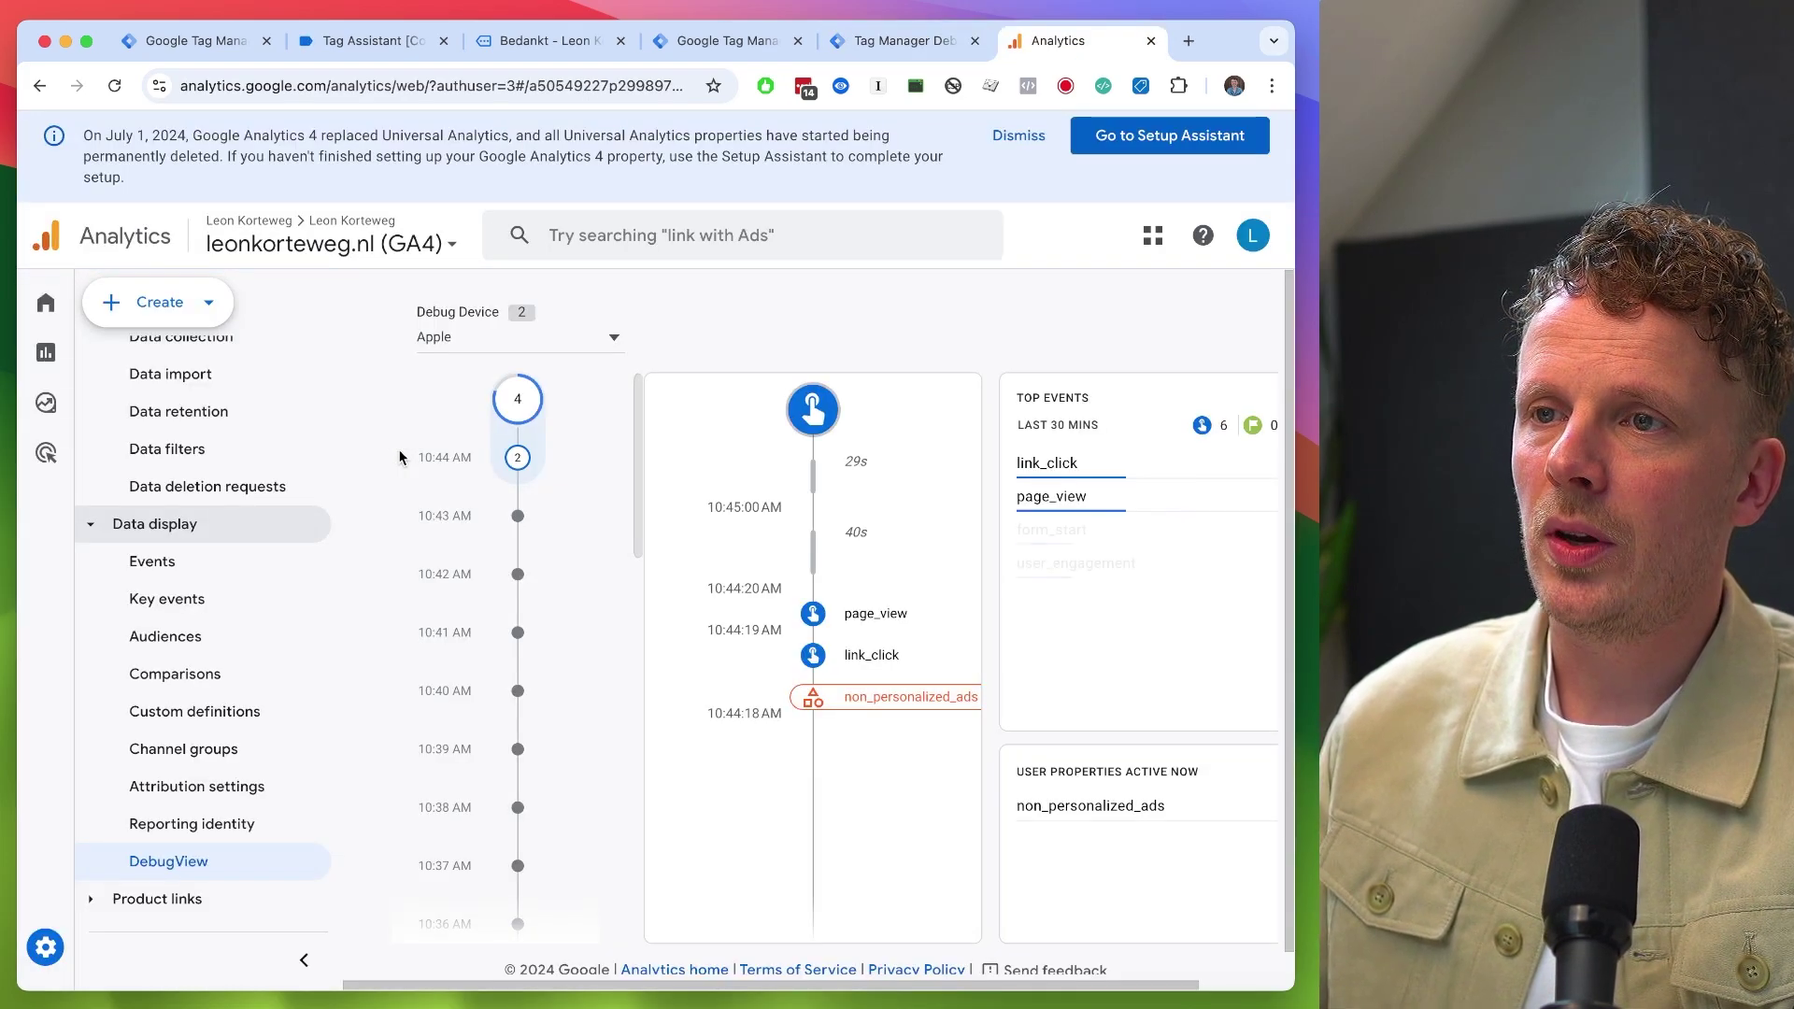